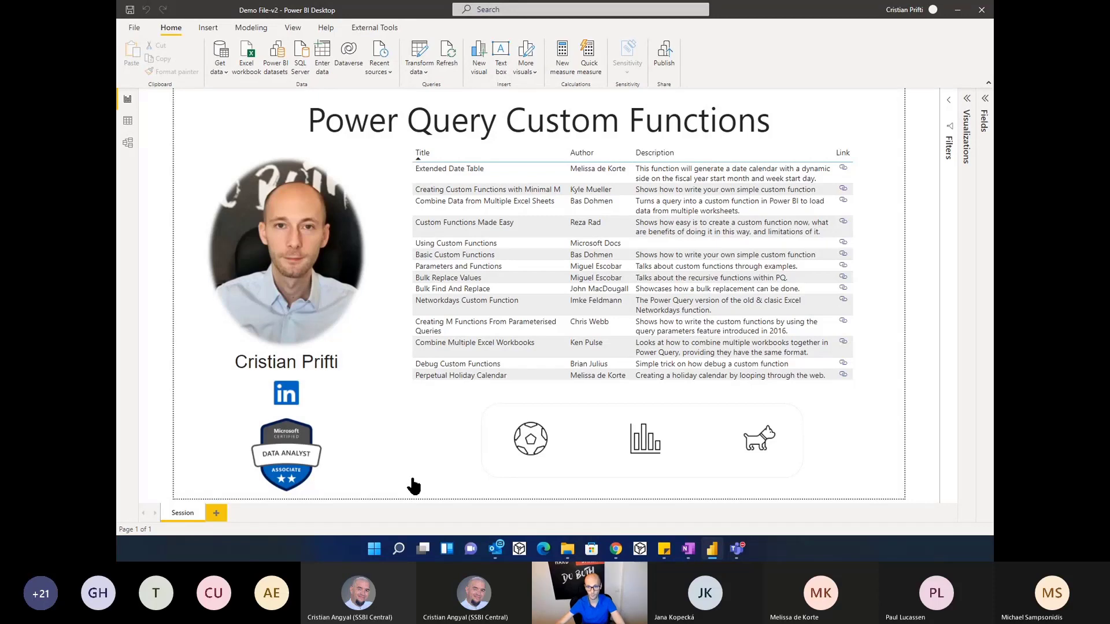
Step: Open 2010 Retail Data - Dec Part 1.xlsx from the Sample Data folder and compare the layouts of its December W2 and December W1 sheets
left_click(566, 550)
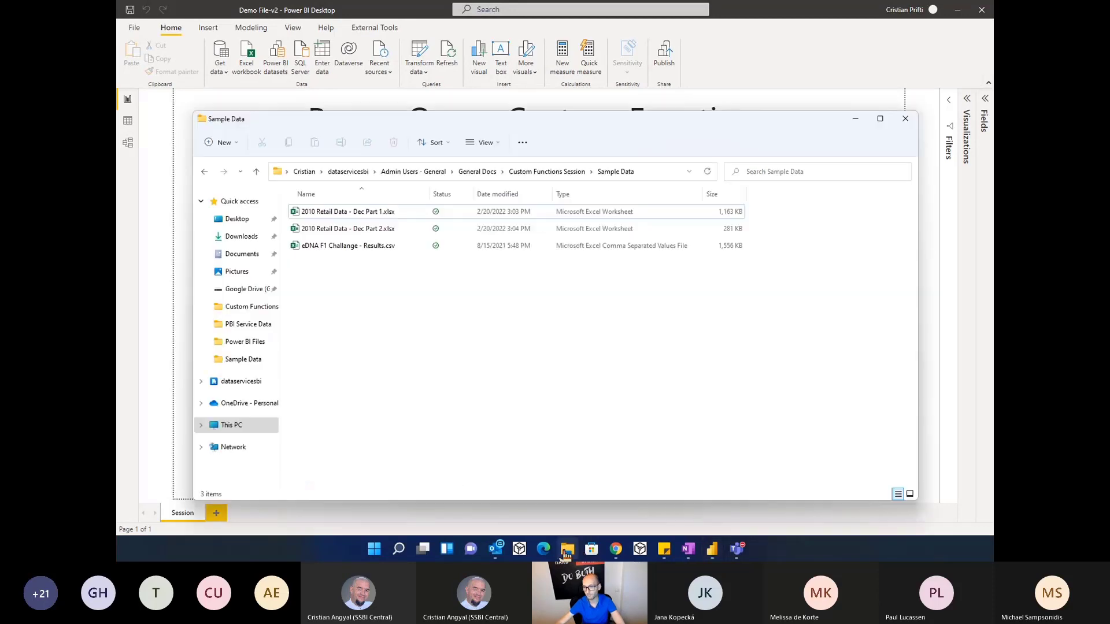
left_click(348, 213)
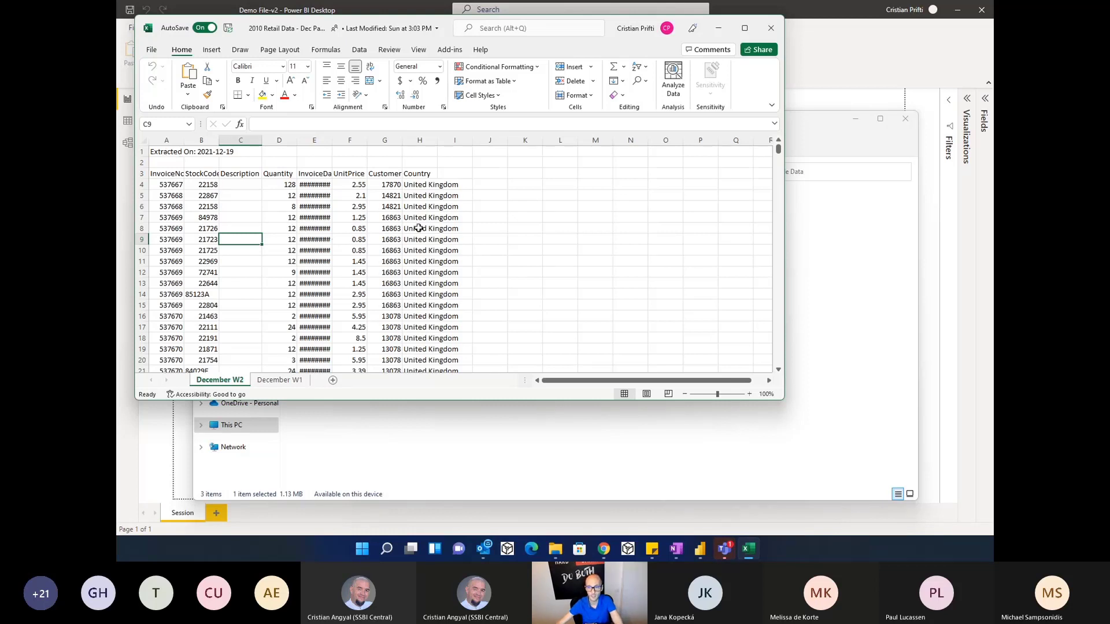
left_click(750, 394)
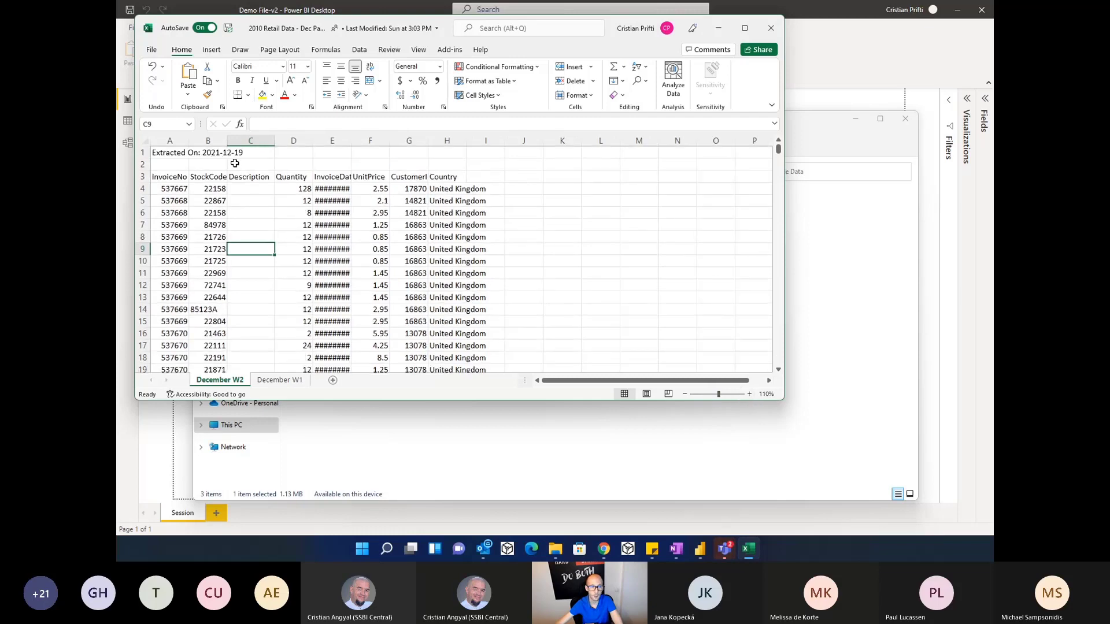
left_click(283, 382)
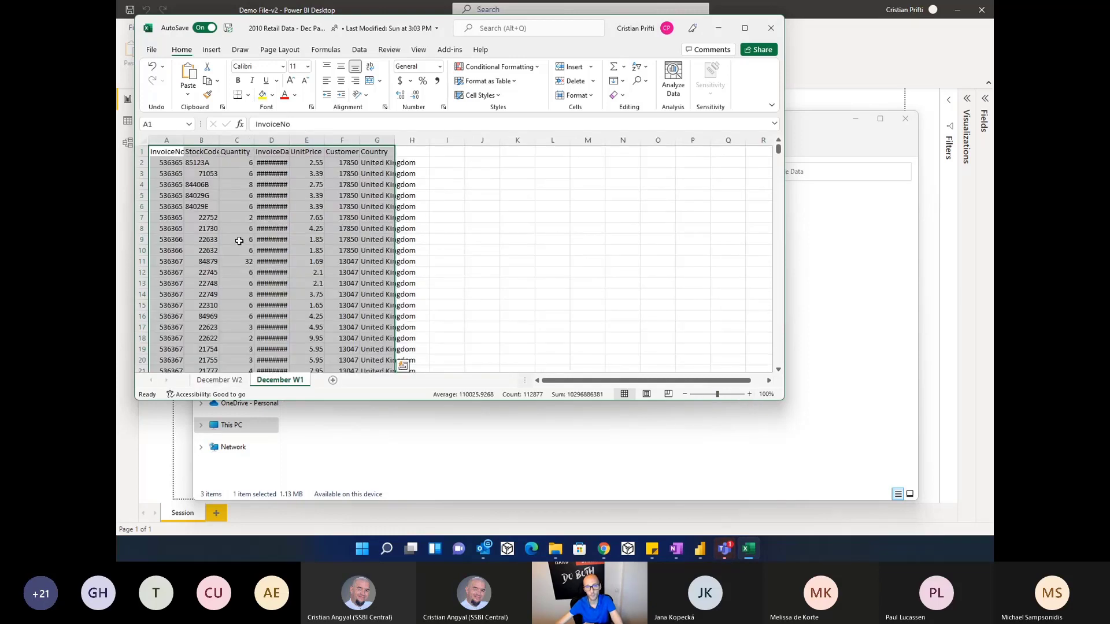
left_click(239, 240)
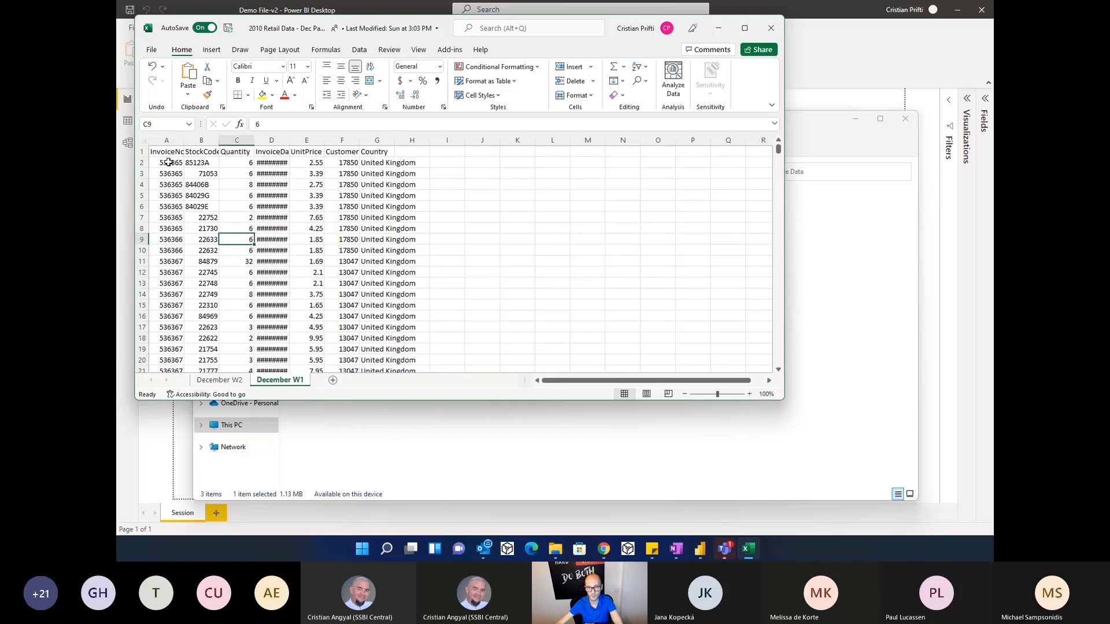
left_click(168, 162)
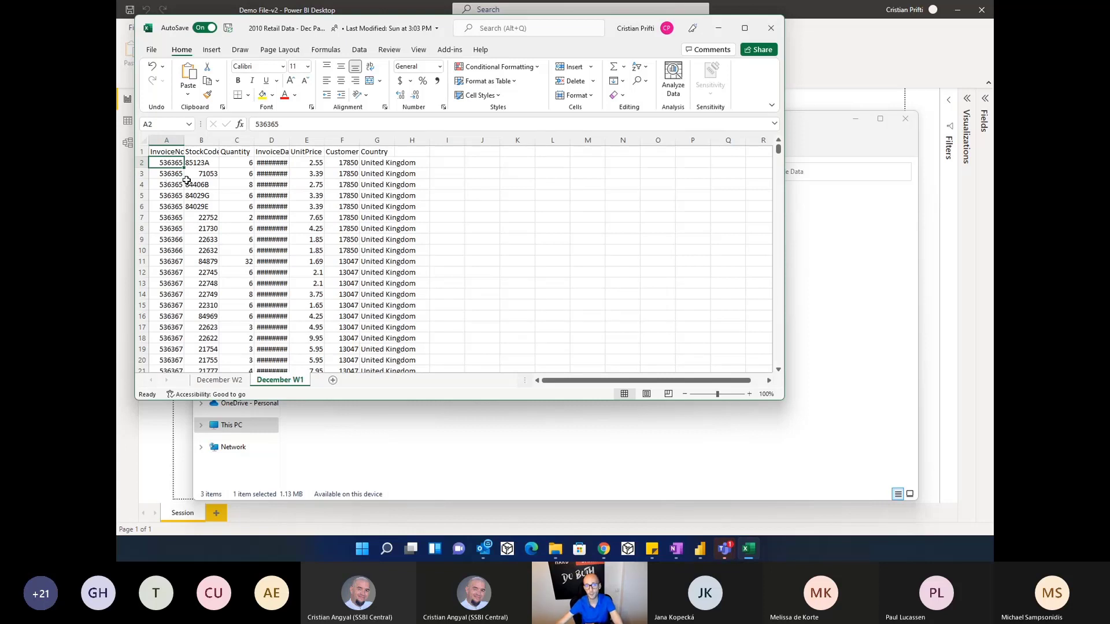
left_click(764, 35)
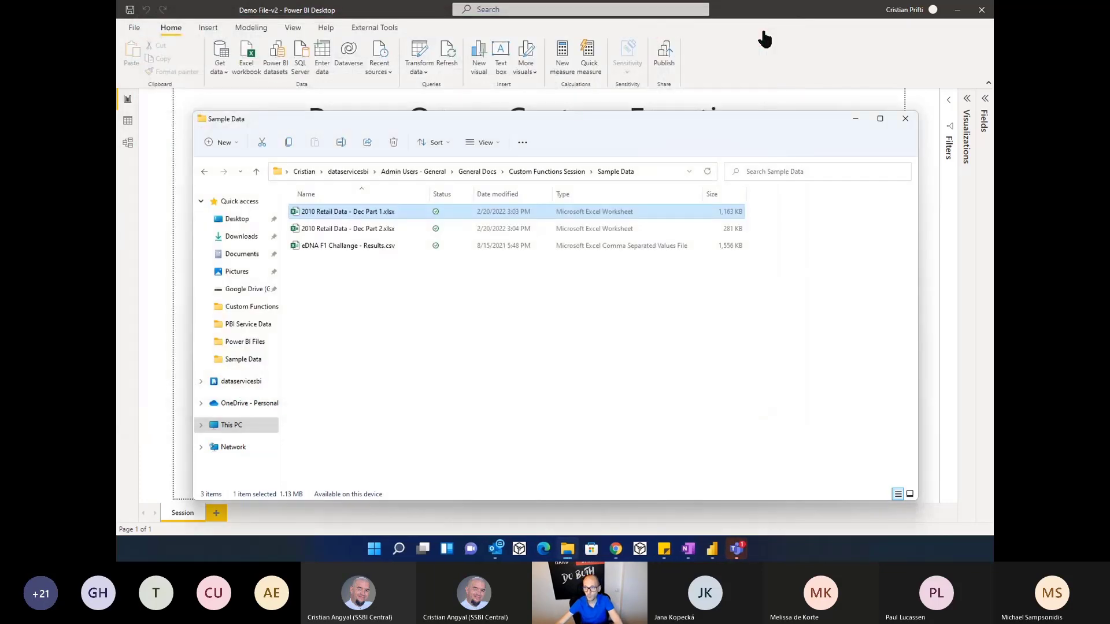
left_click(776, 37)
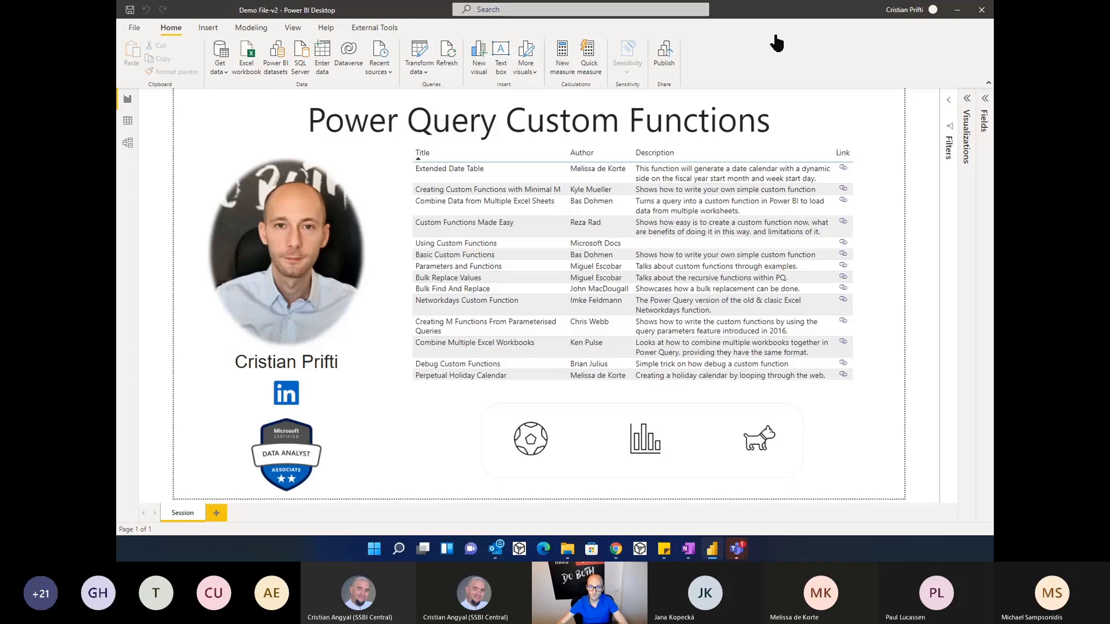
Step: Open the Power Query Editor and add a blank query to the Simple Function - Square group
left_click(420, 52)
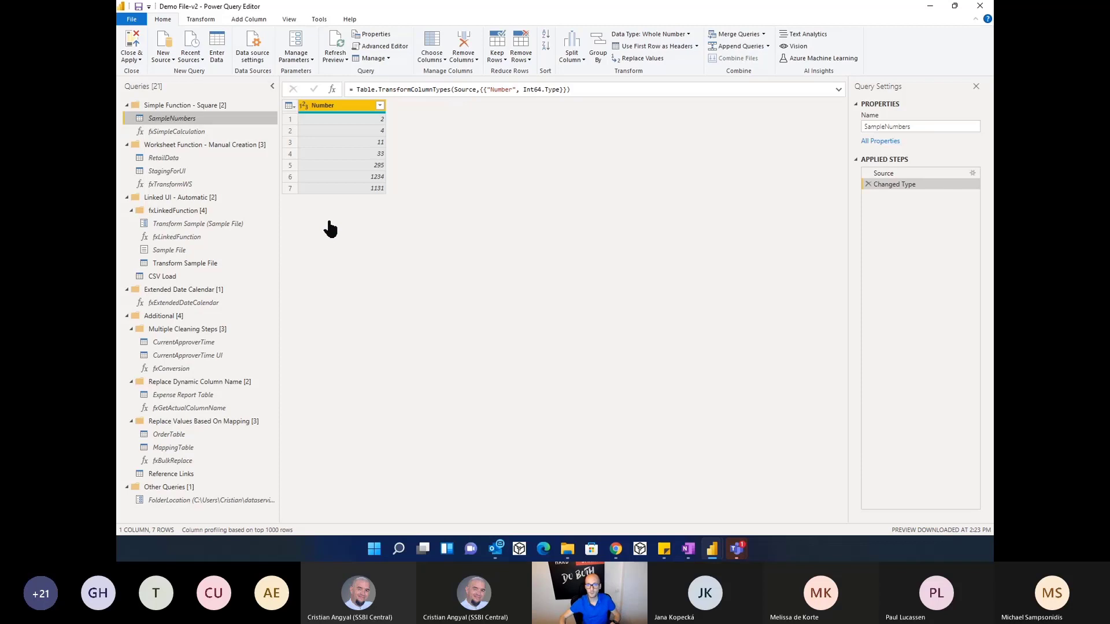
key("ctrl+shift+plus")
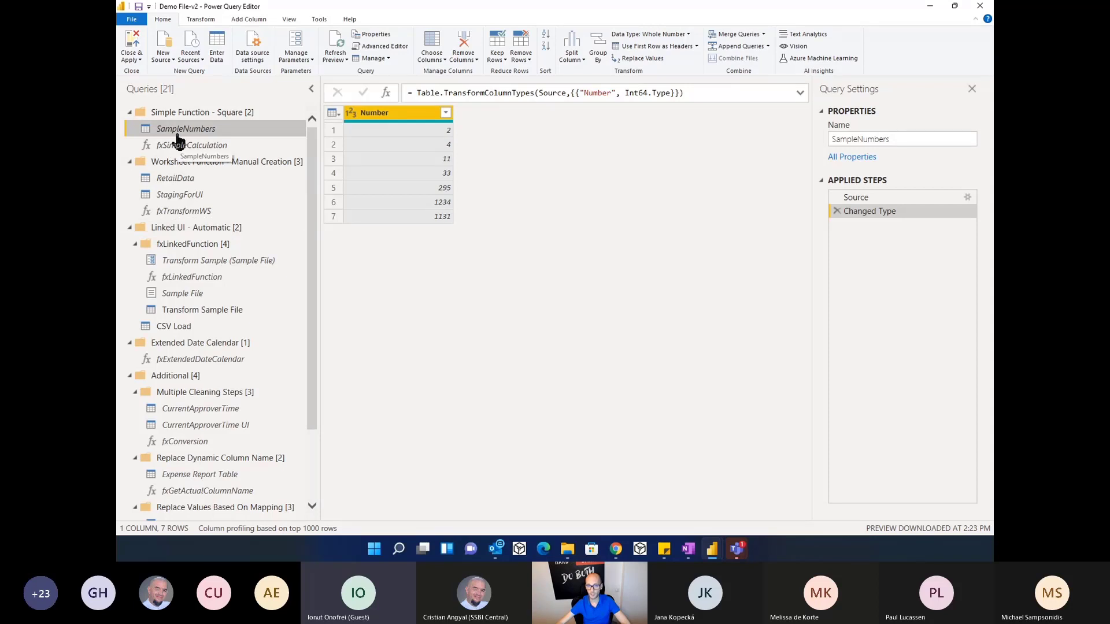
left_click(169, 64)
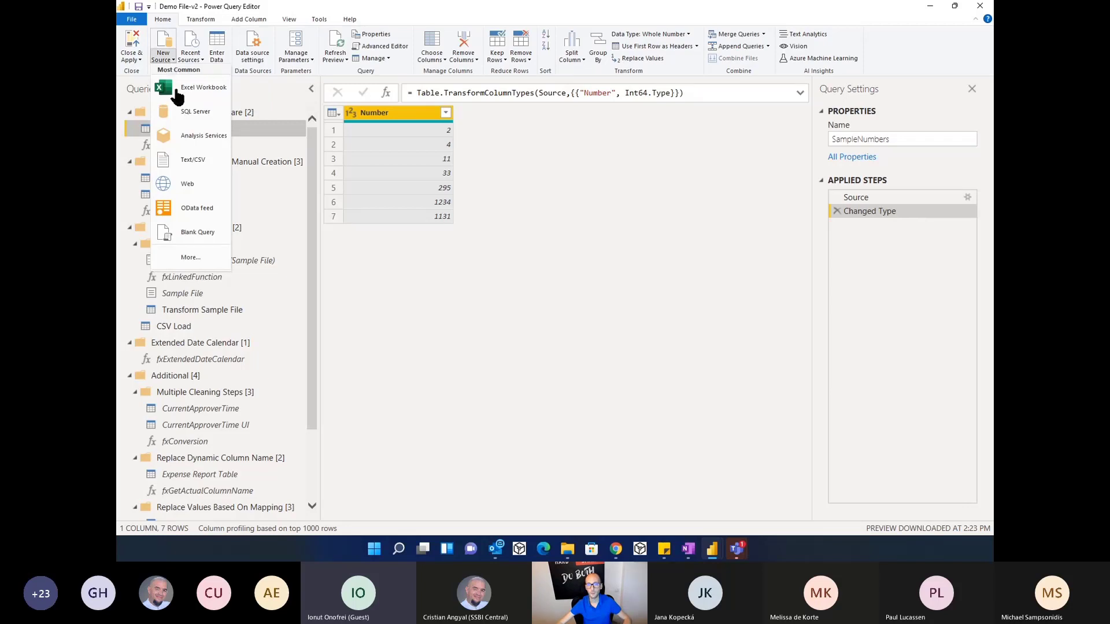
left_click(194, 235)
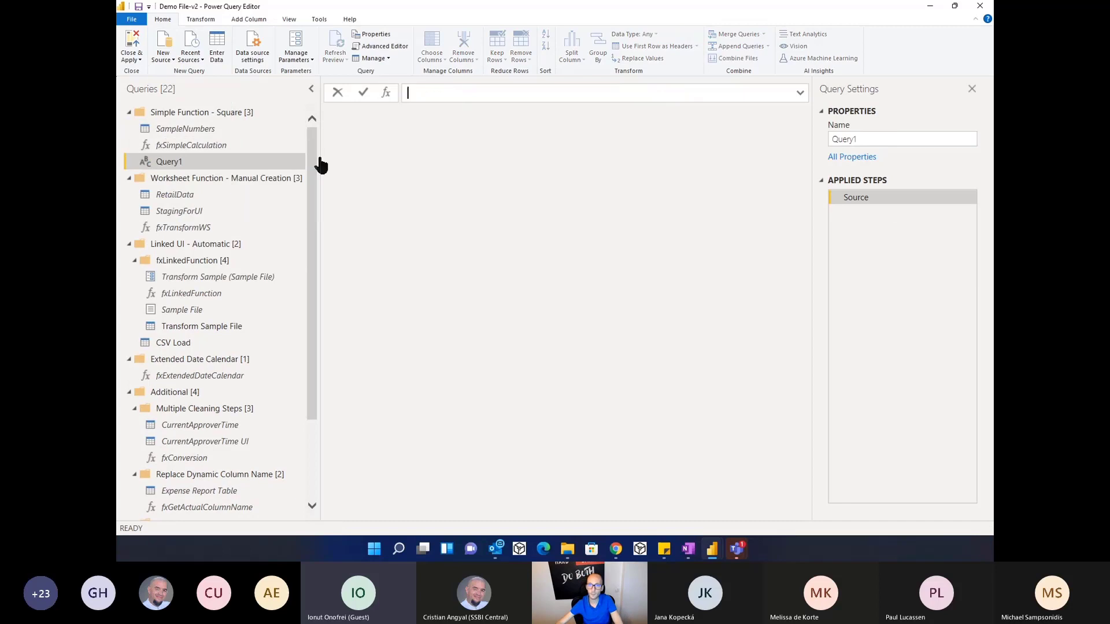
Step: Open the blank query's code in the Advanced Editor and delete all of the default let/in code
left_click(384, 49)
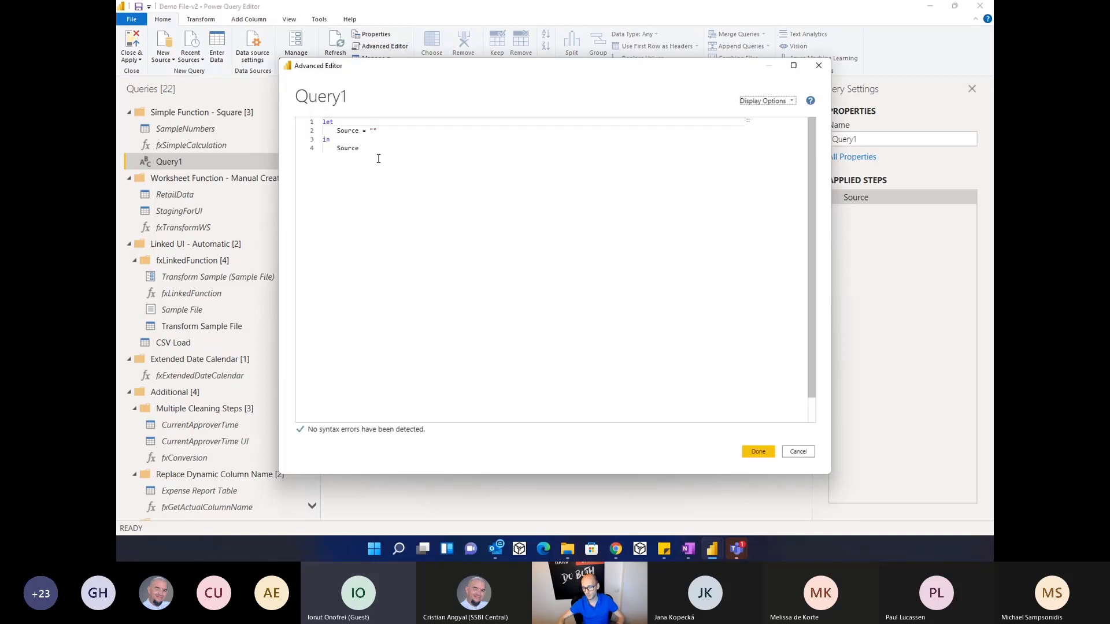
key("ctrl+plus")
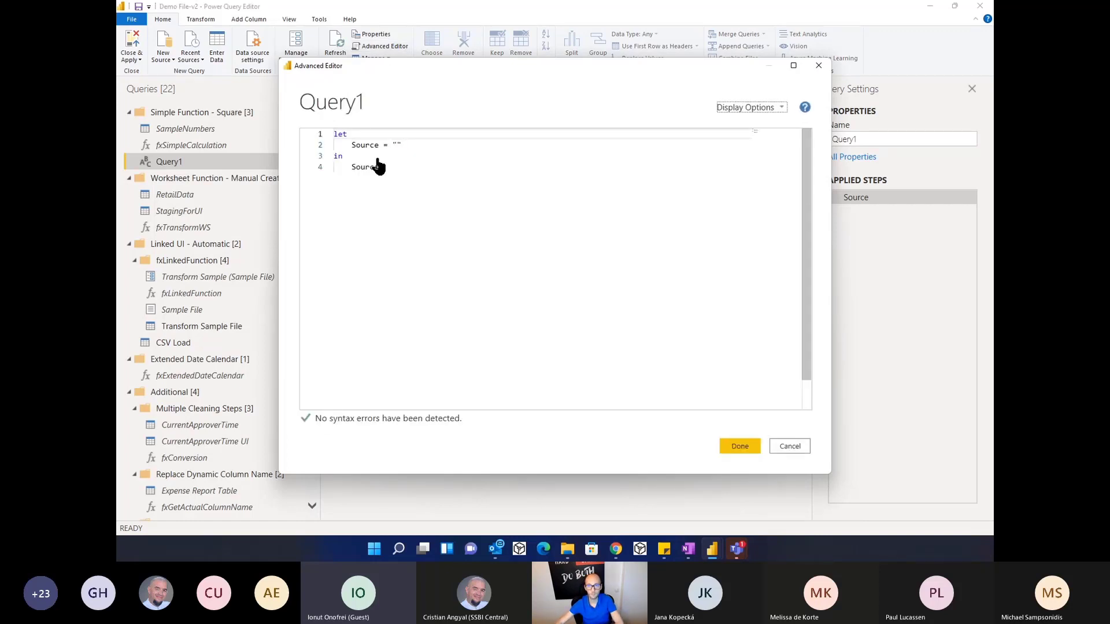
left_click(409, 156)
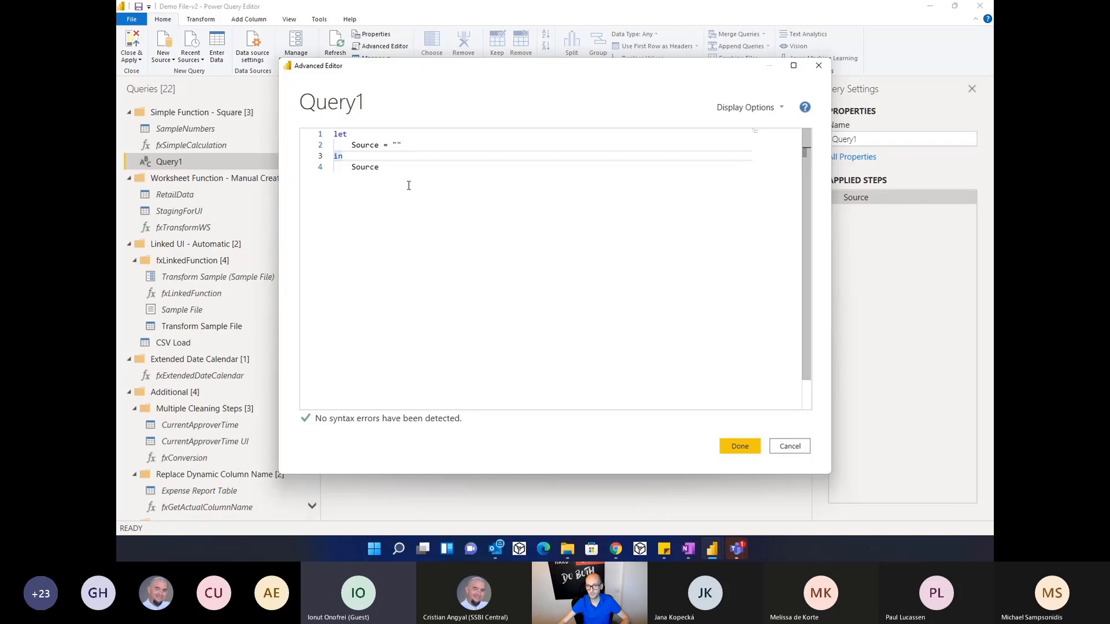
left_click_drag(408, 186, 318, 129)
key("Delete")
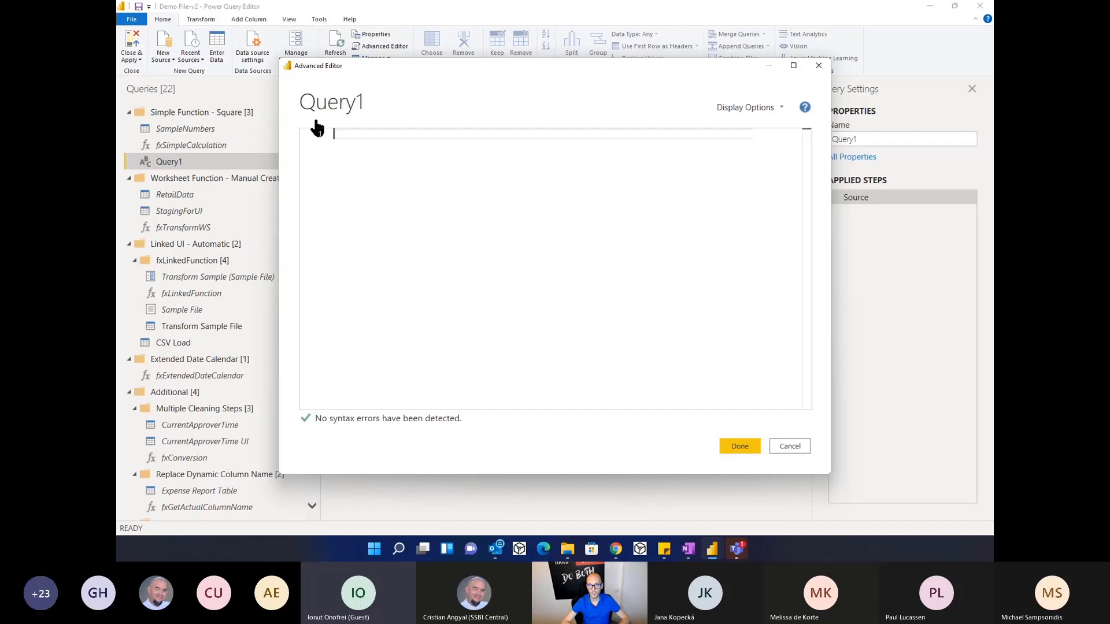
Step: Write the function header "(InputNumber) =>" as the first line of the blank query's code
type("(")
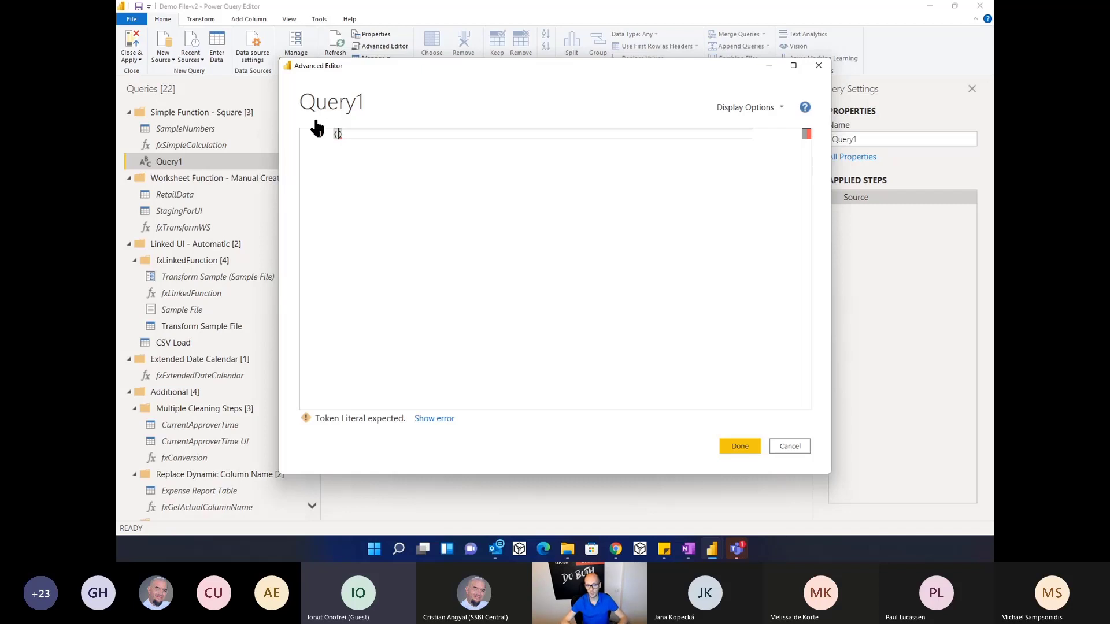
type("Inouy")
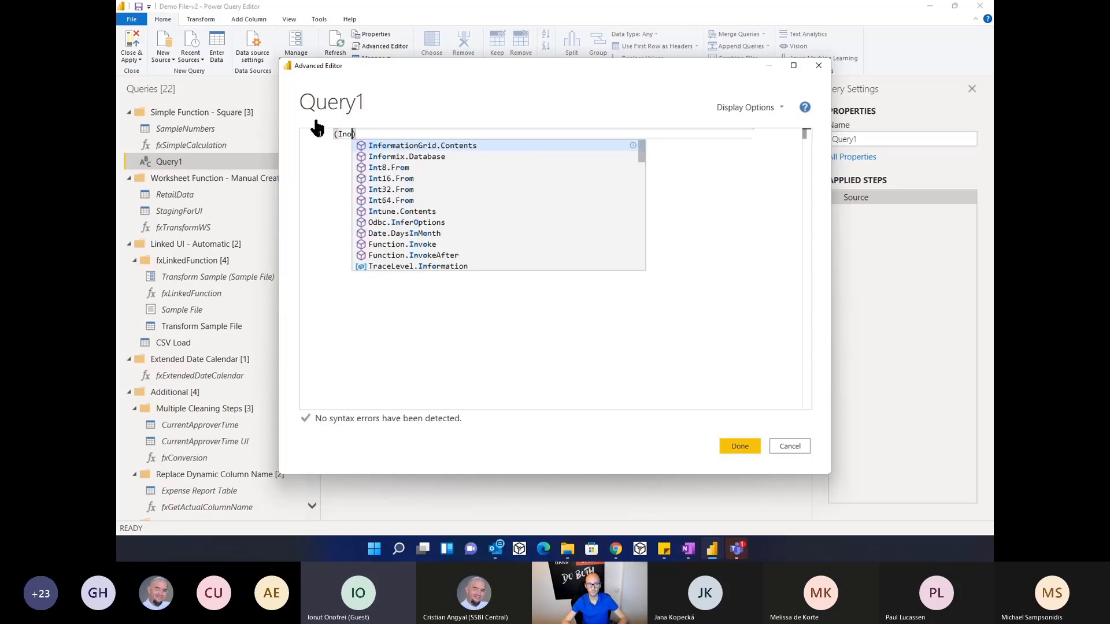
key("BackSpace")
key("BackSpace")
key("BackSpace")
type("put")
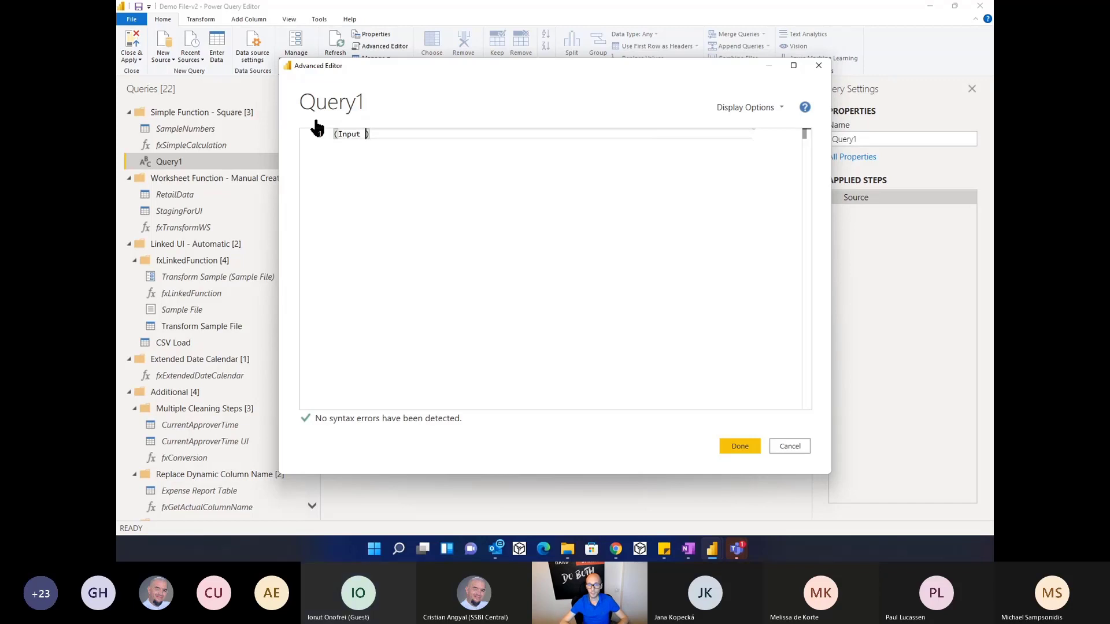
key("BackSpace")
type(") ")
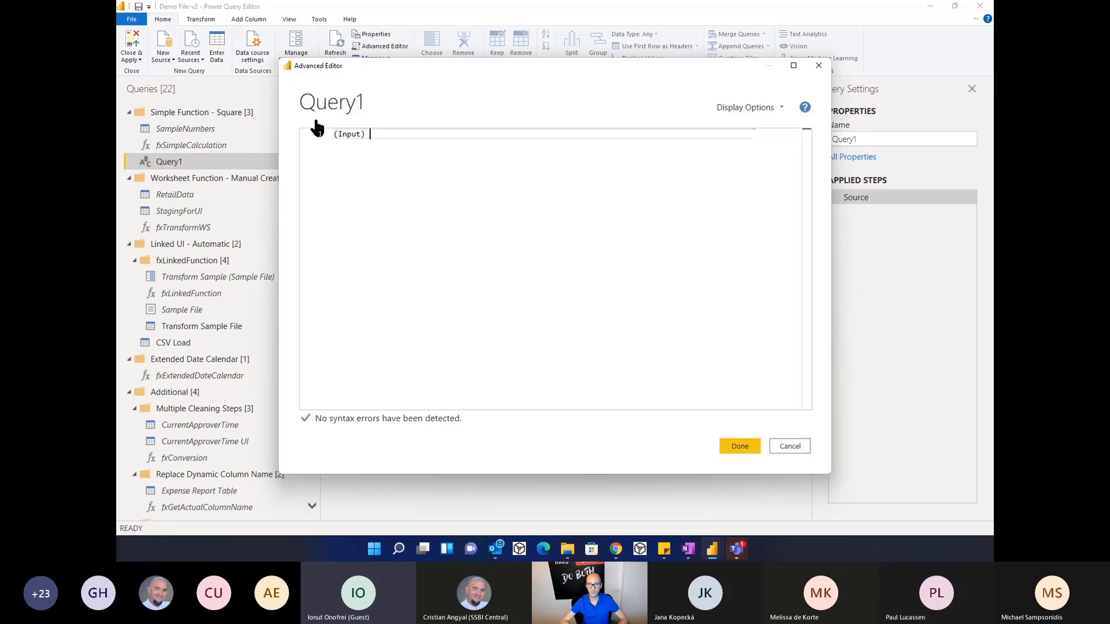
type("=")
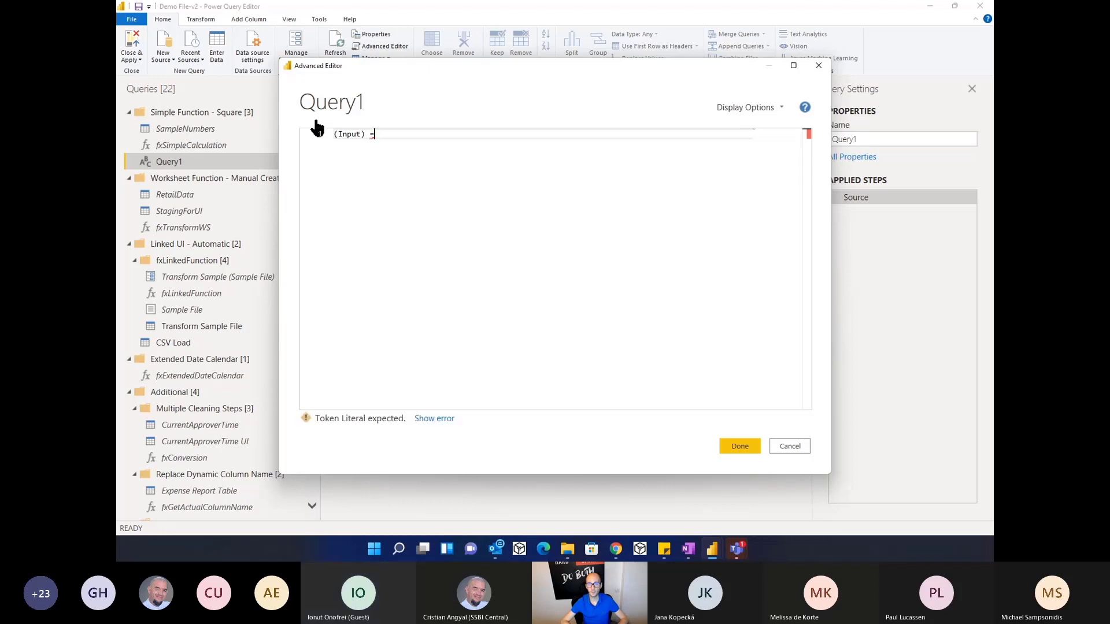
type(">")
left_click(360, 134)
type("Nu")
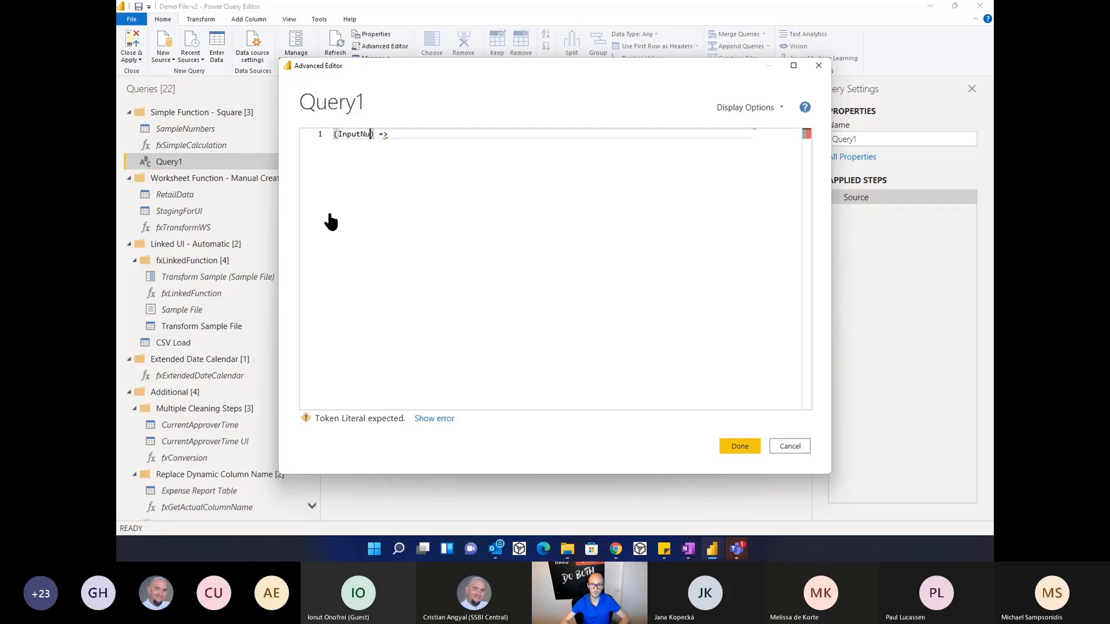
type("mber")
left_click(440, 136)
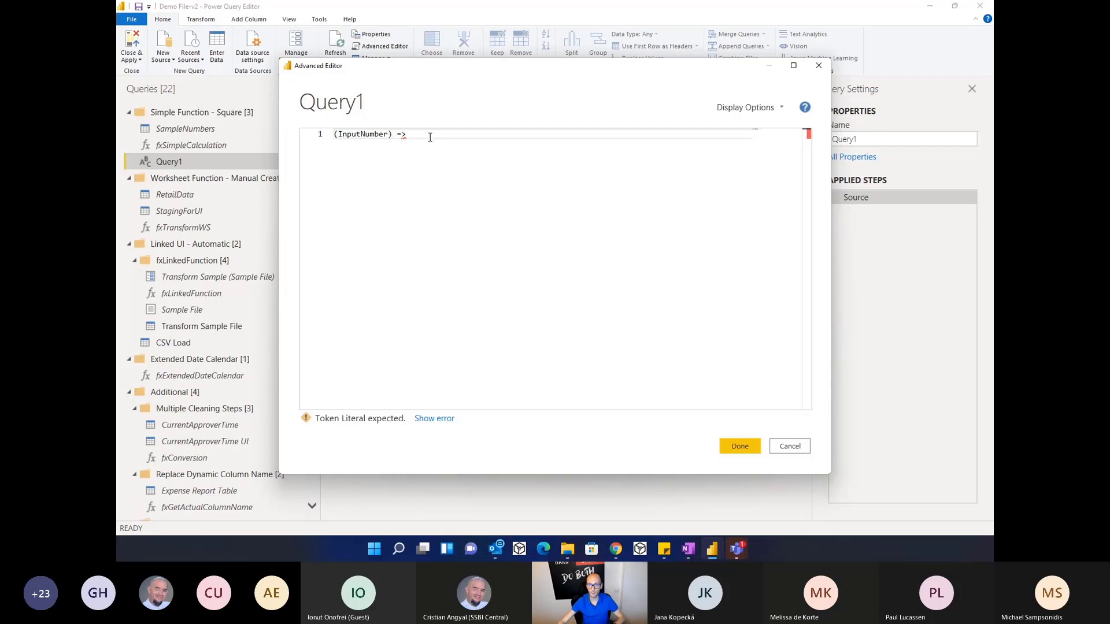
Step: Complete the function with the body "InputNumber*2" and save the query code
double_click(368, 135)
key("ctrl+c")
left_click(424, 136)
key("ctrl+v")
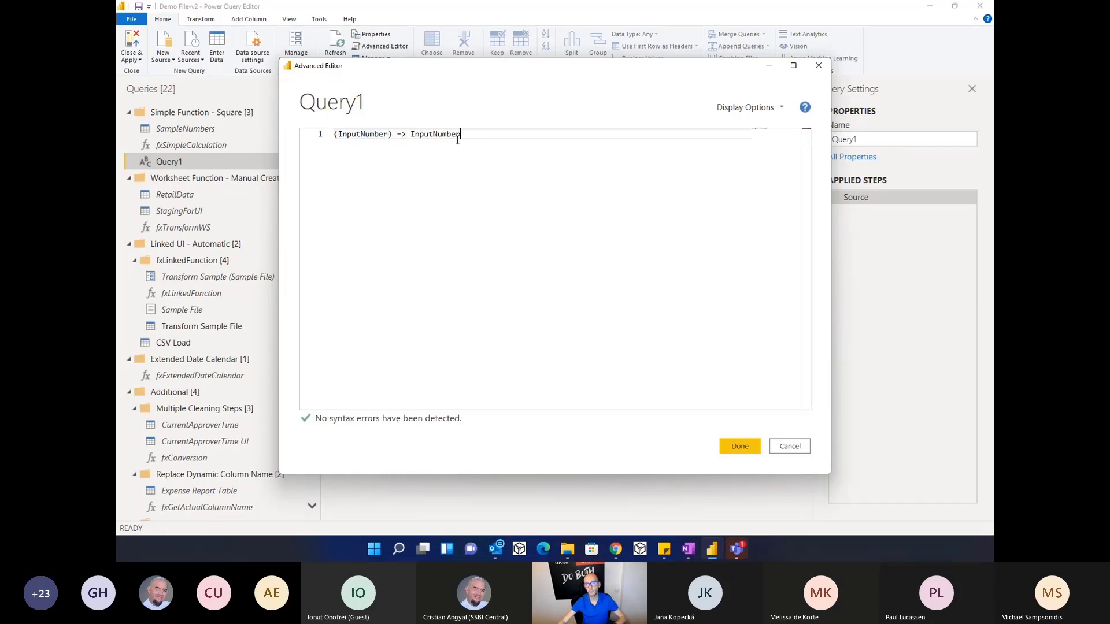
type("*2")
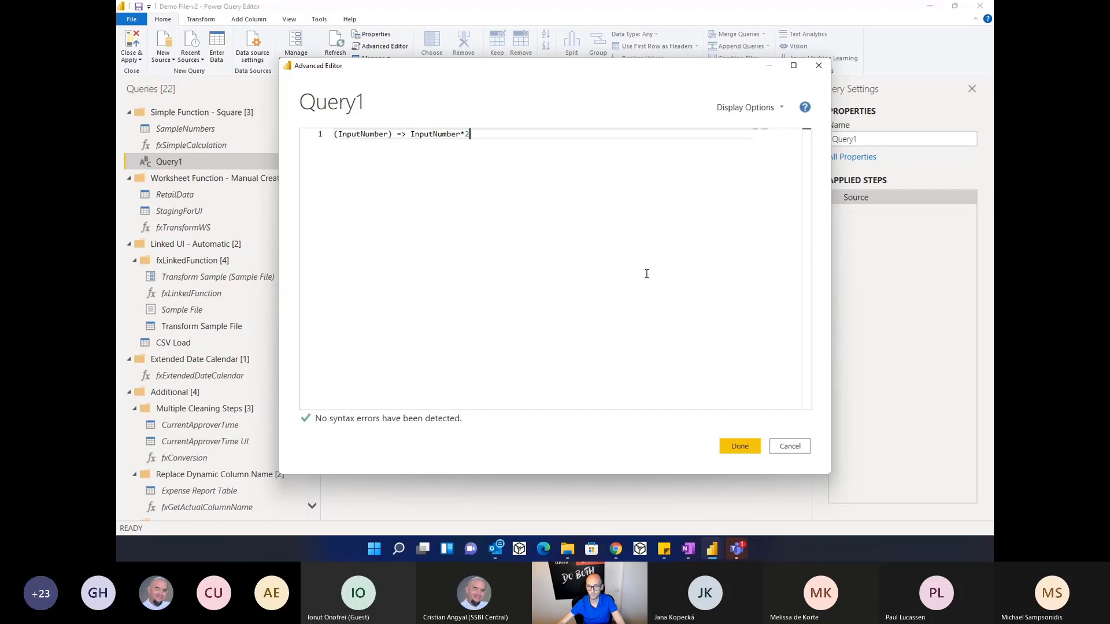
left_click(741, 448)
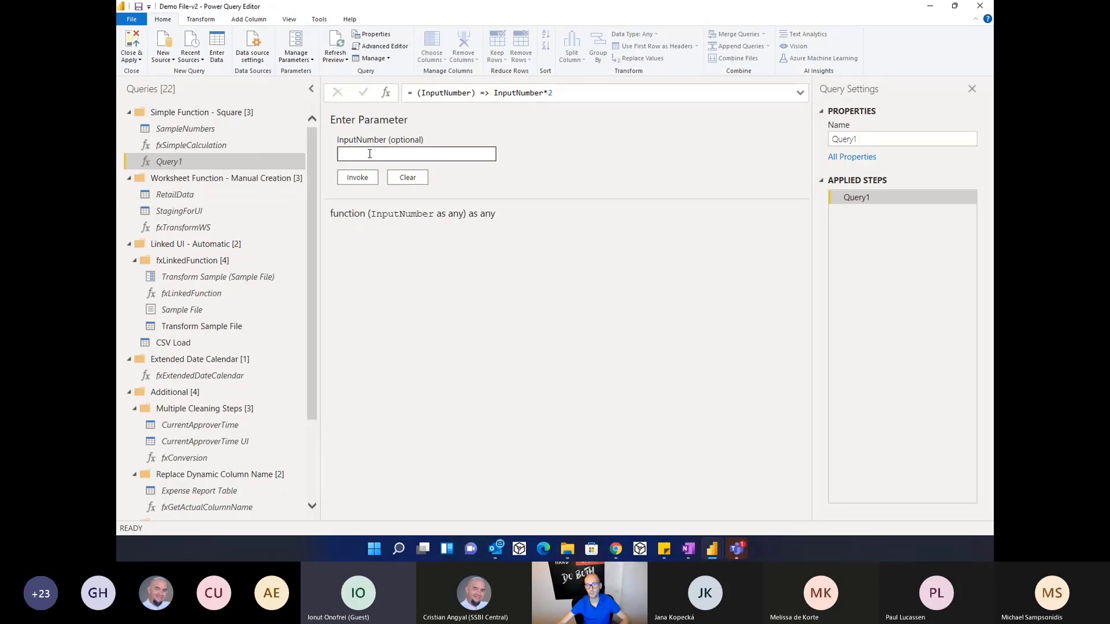
Step: Test the new function by invoking it with InputNumber 2, and delete the resulting query
left_click(369, 154)
type("2")
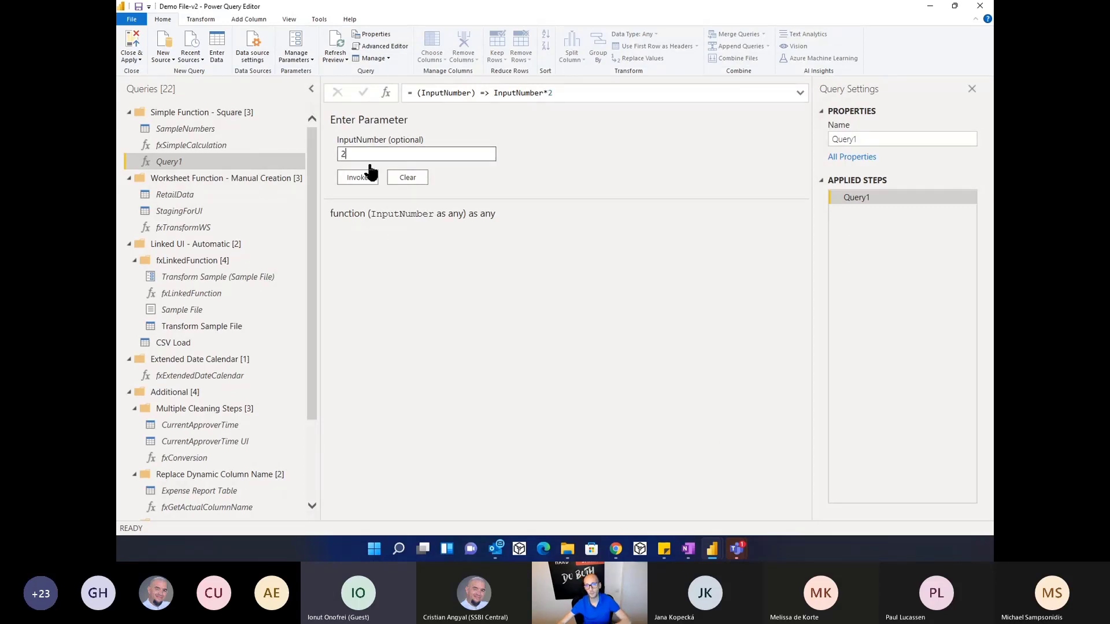
left_click(357, 178)
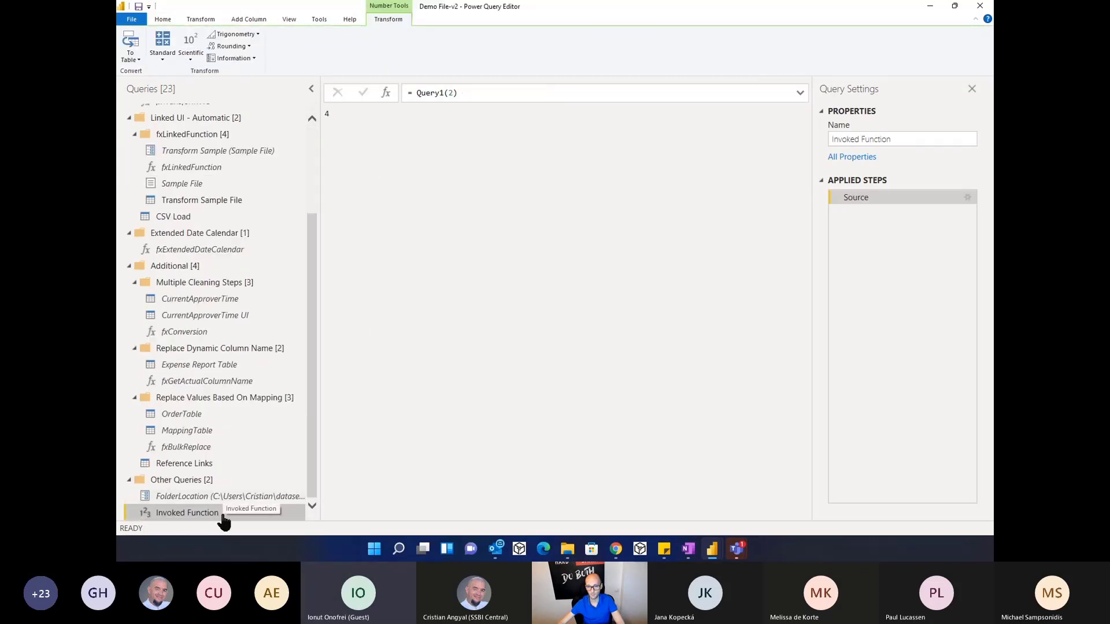
right_click(223, 516)
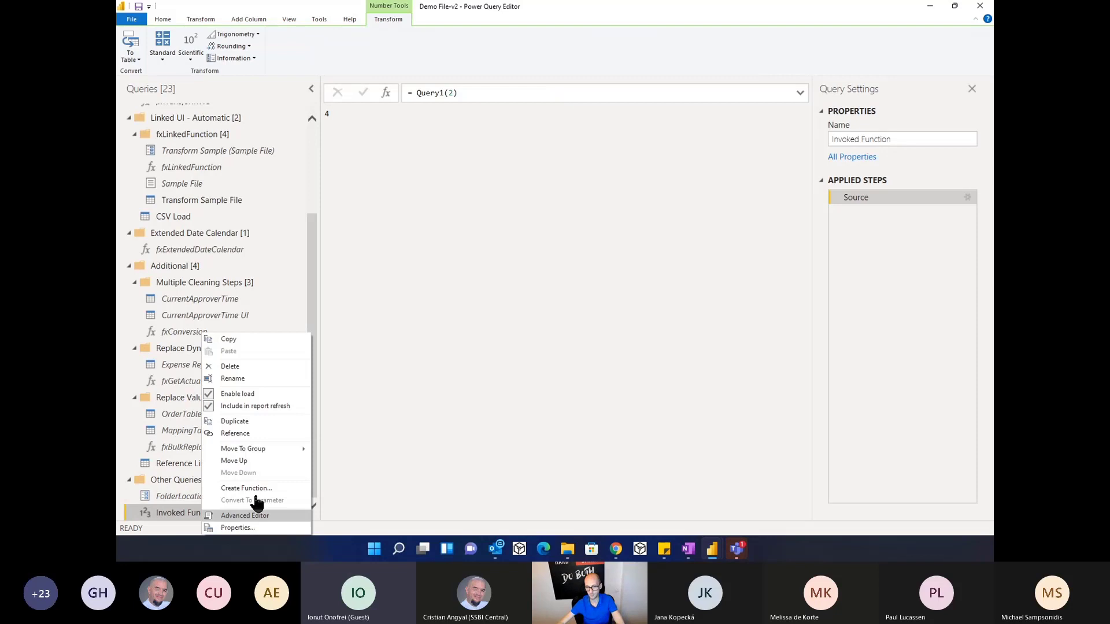
left_click(260, 373)
left_click(605, 293)
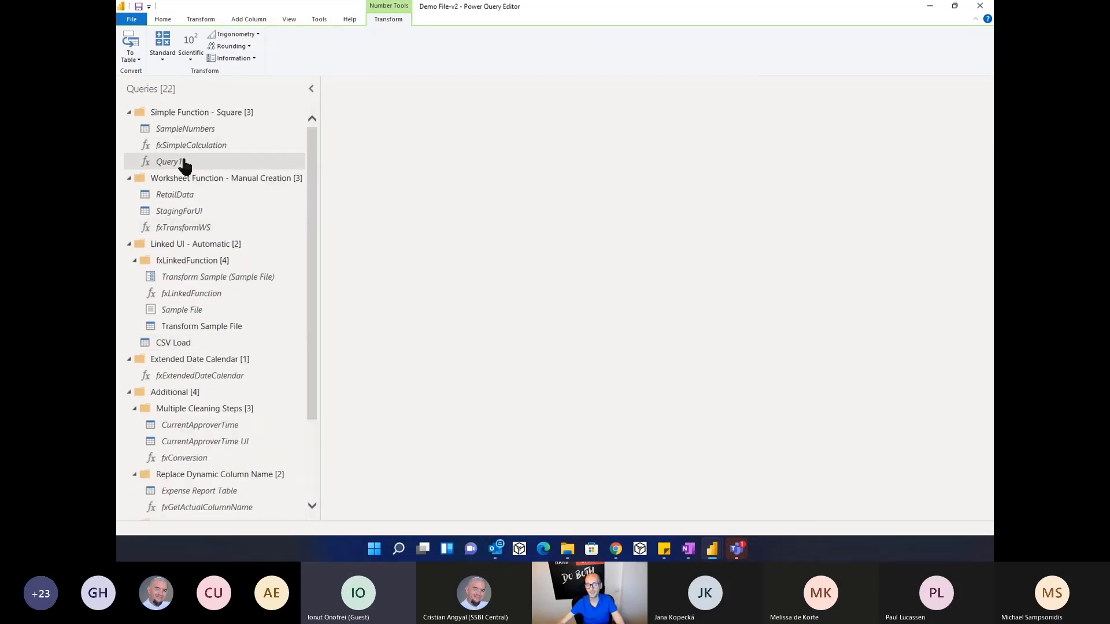
Step: Test the Query1 function by invoking it with InputNumber "test", and delete the resulting query
left_click(184, 163)
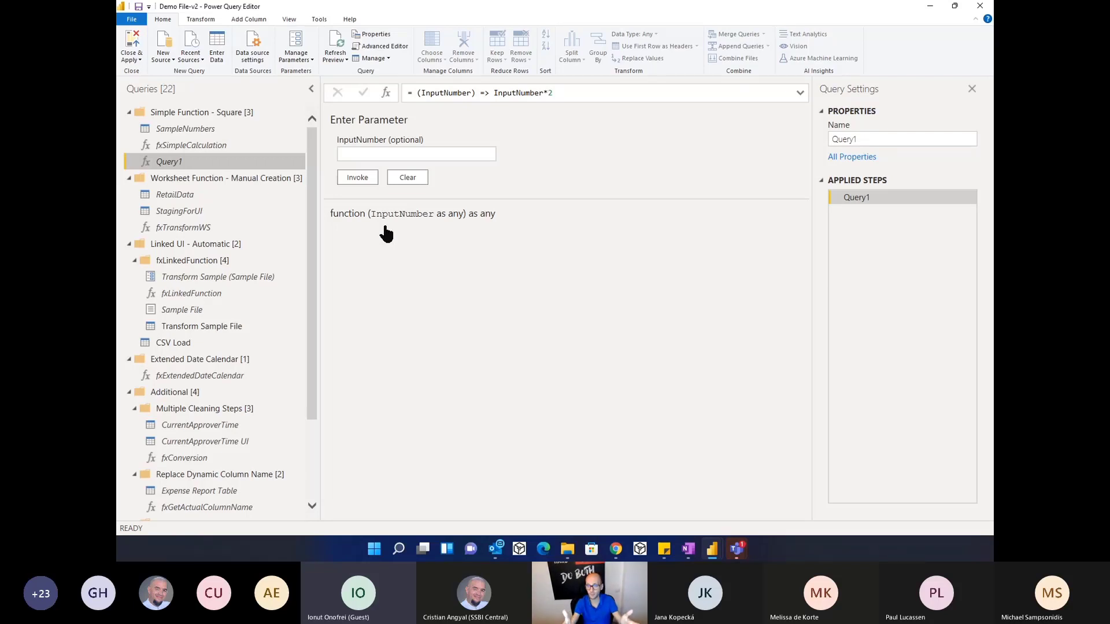
left_click(380, 155)
type("test")
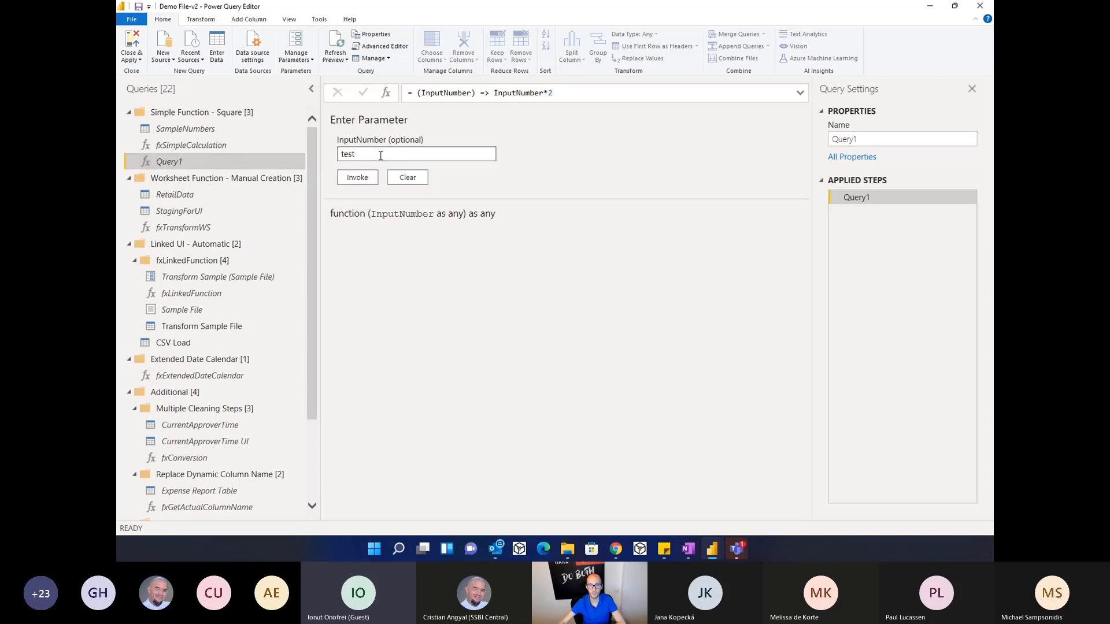
left_click(359, 178)
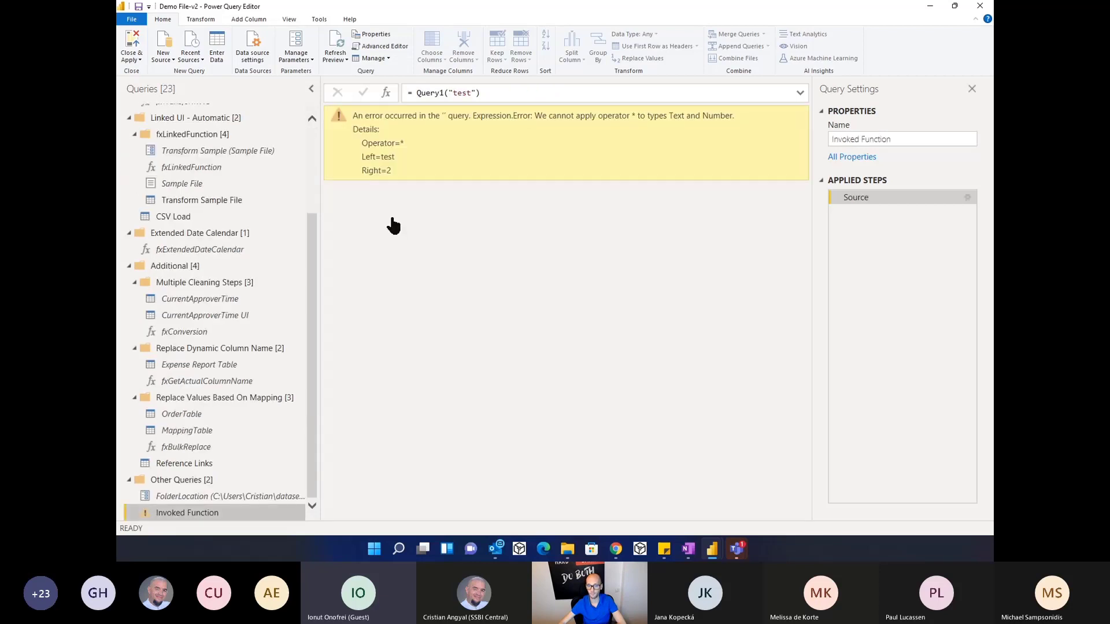
right_click(201, 511)
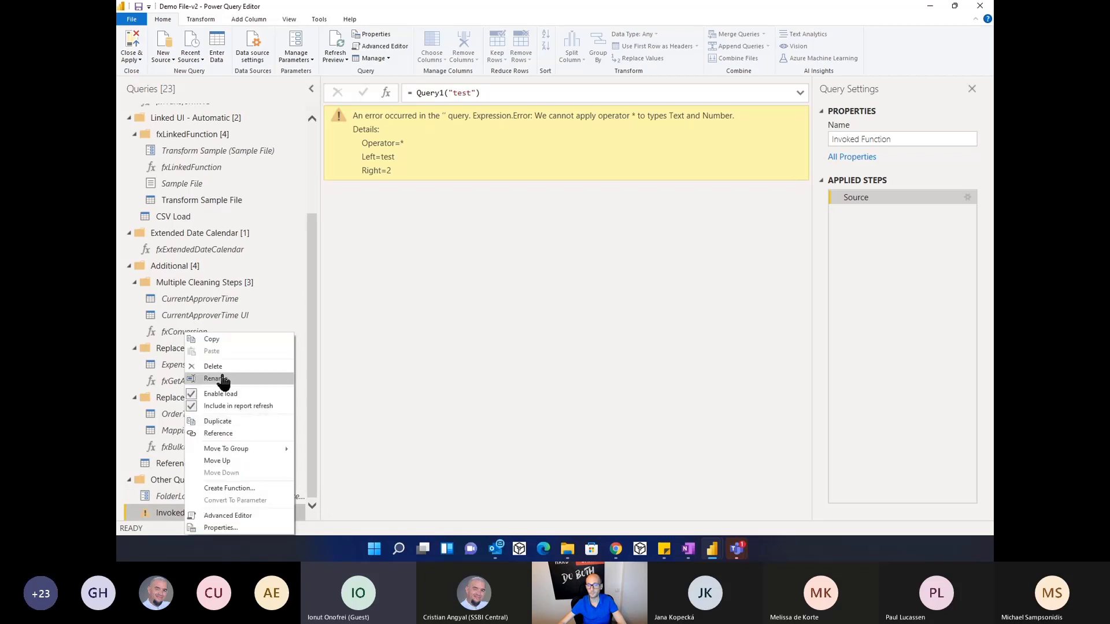
left_click(220, 368)
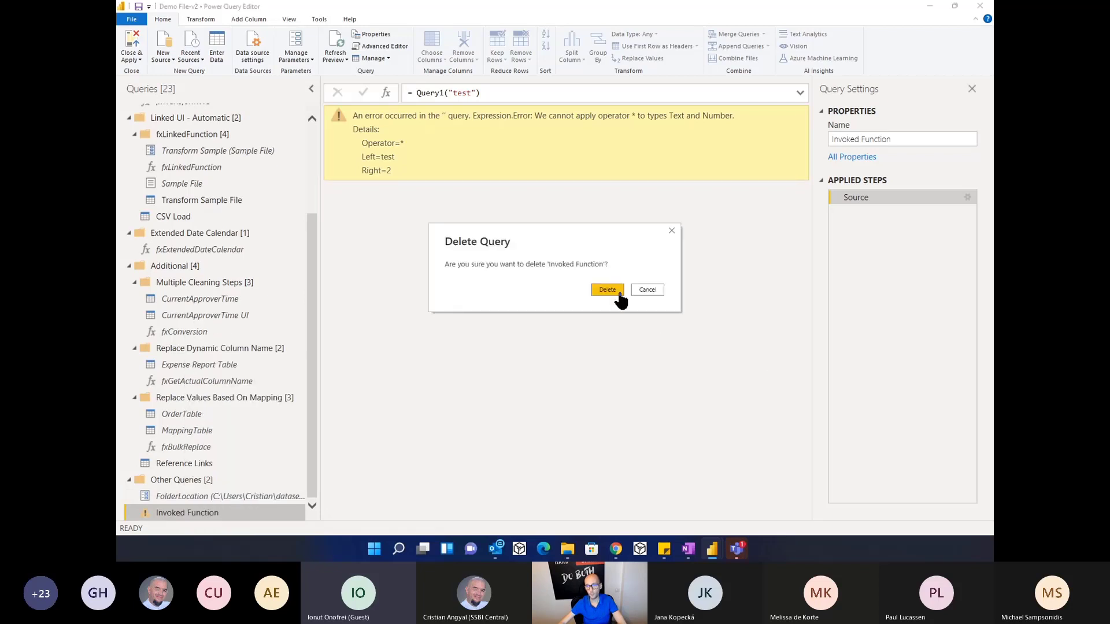
left_click(614, 291)
Step: Declare both the InputNumber parameter and the return value of Query1 "as number" in its code and save it
scroll(194, 295, "up", 2)
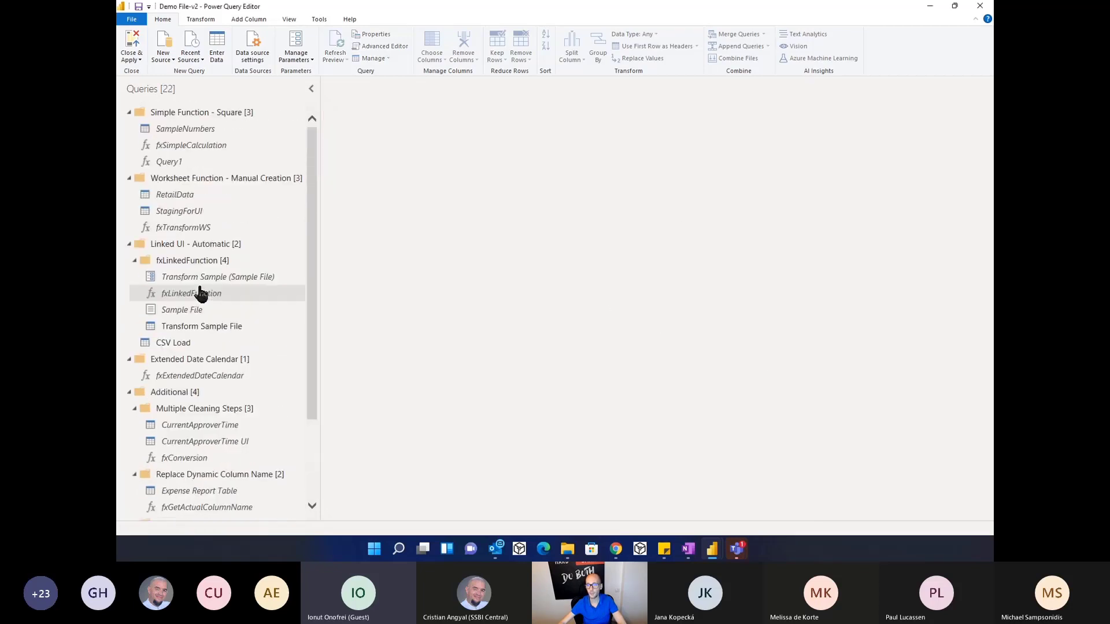
left_click(176, 163)
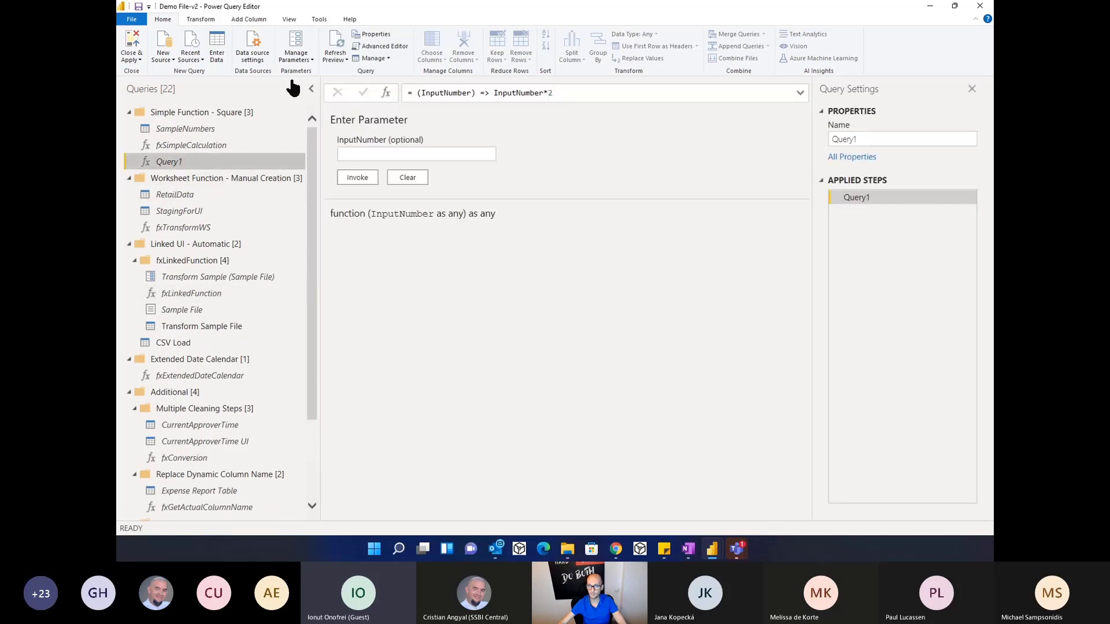
left_click(379, 47)
left_click(367, 122)
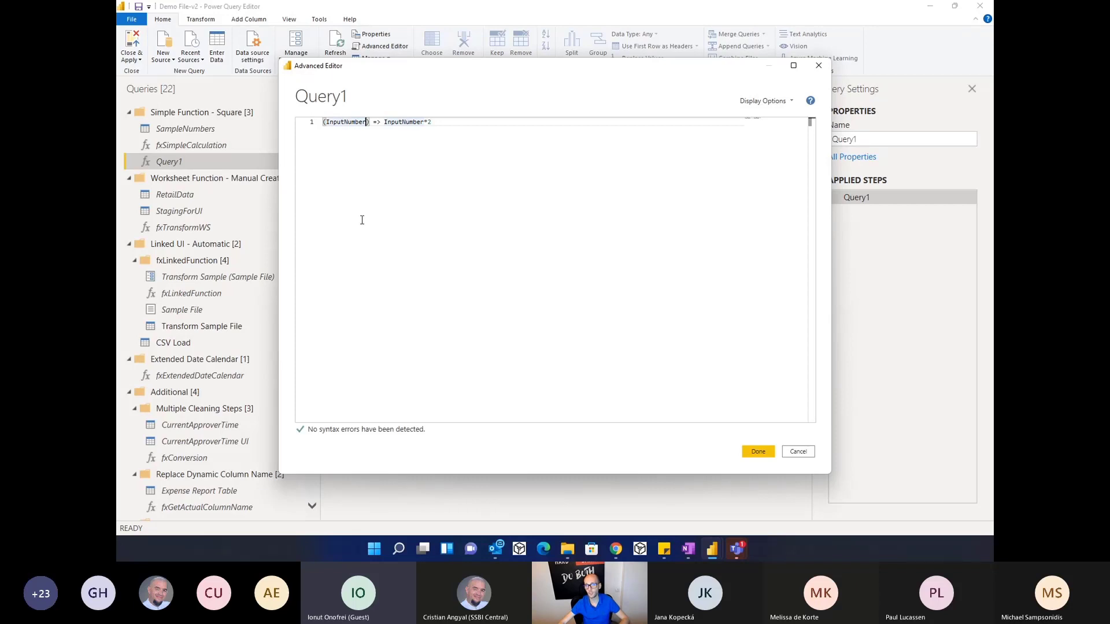
type("as nu")
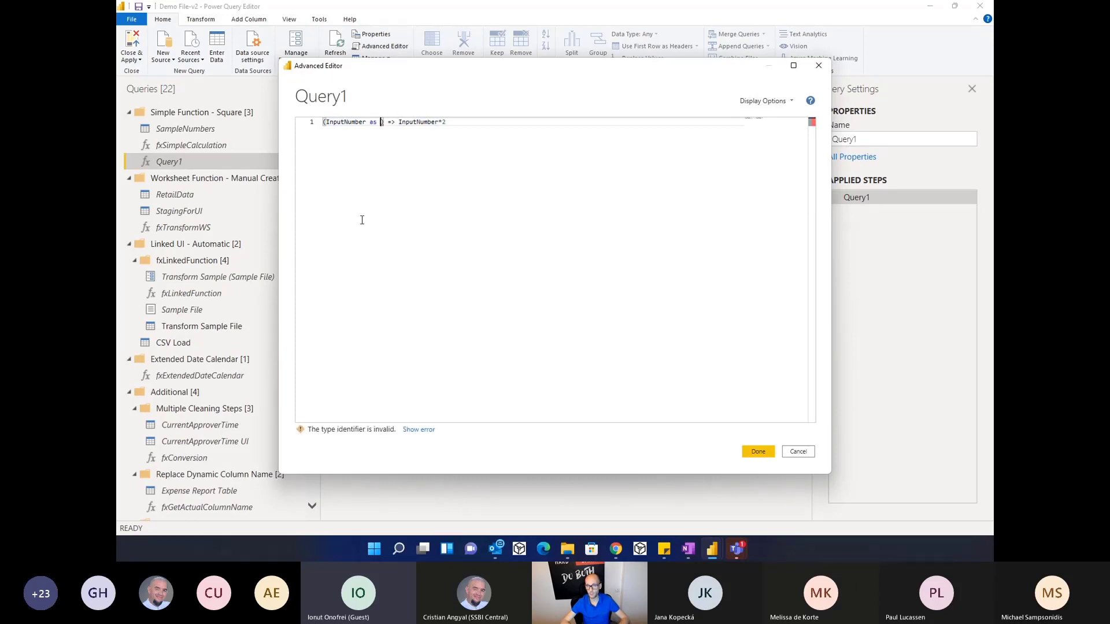
type("mber")
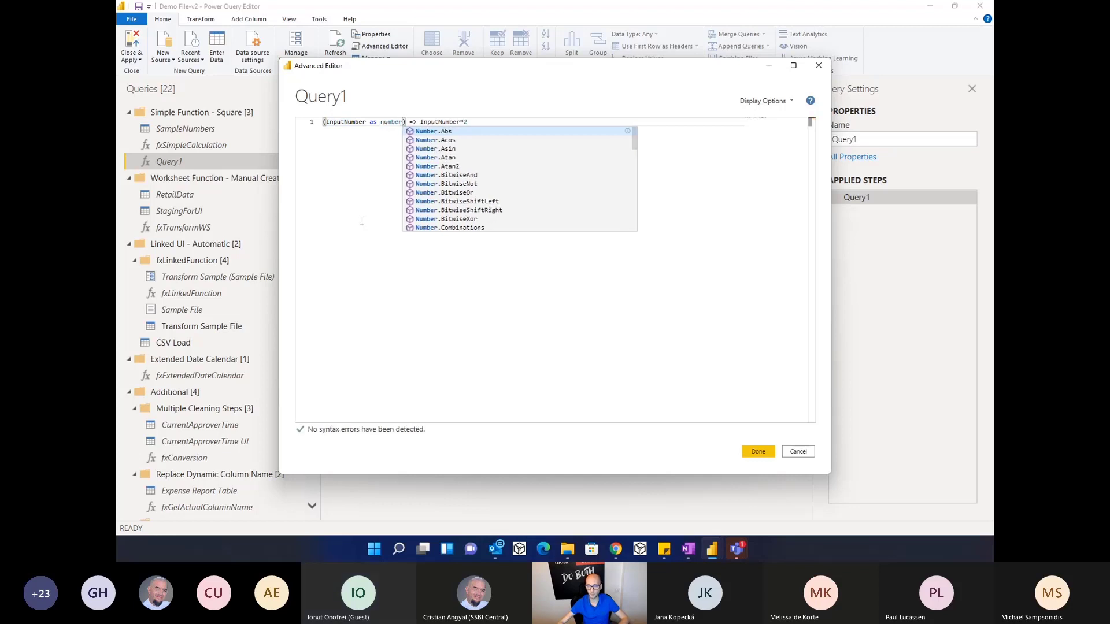
key("End")
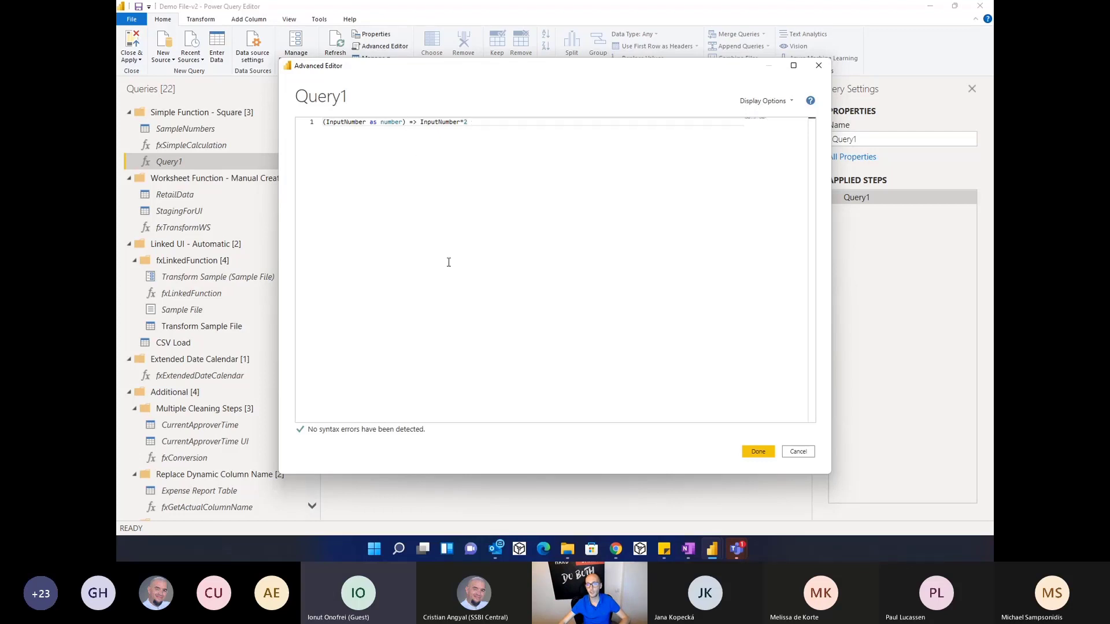
type("as number")
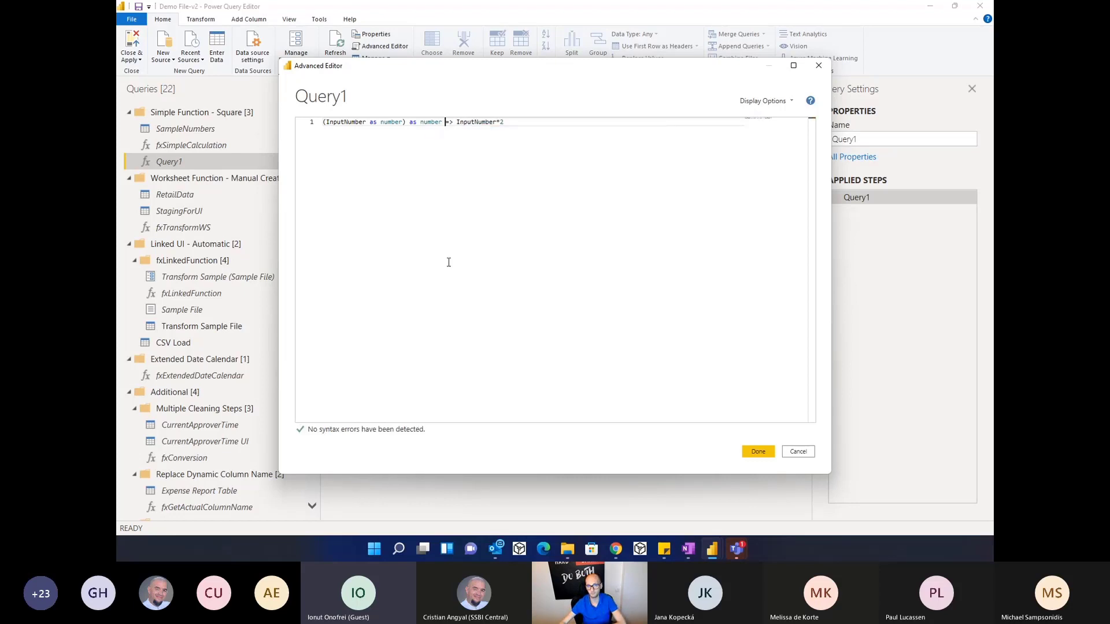
left_click(758, 452)
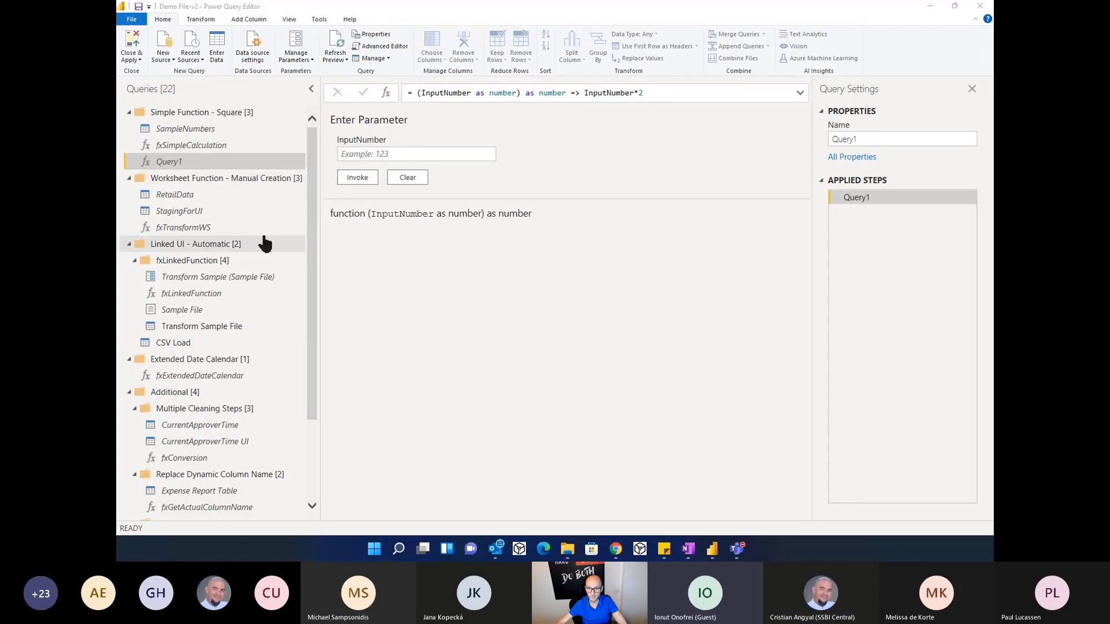
Step: Try the text "test" as the InputNumber of the typed Query1 function, and clear the entry
left_click(393, 153)
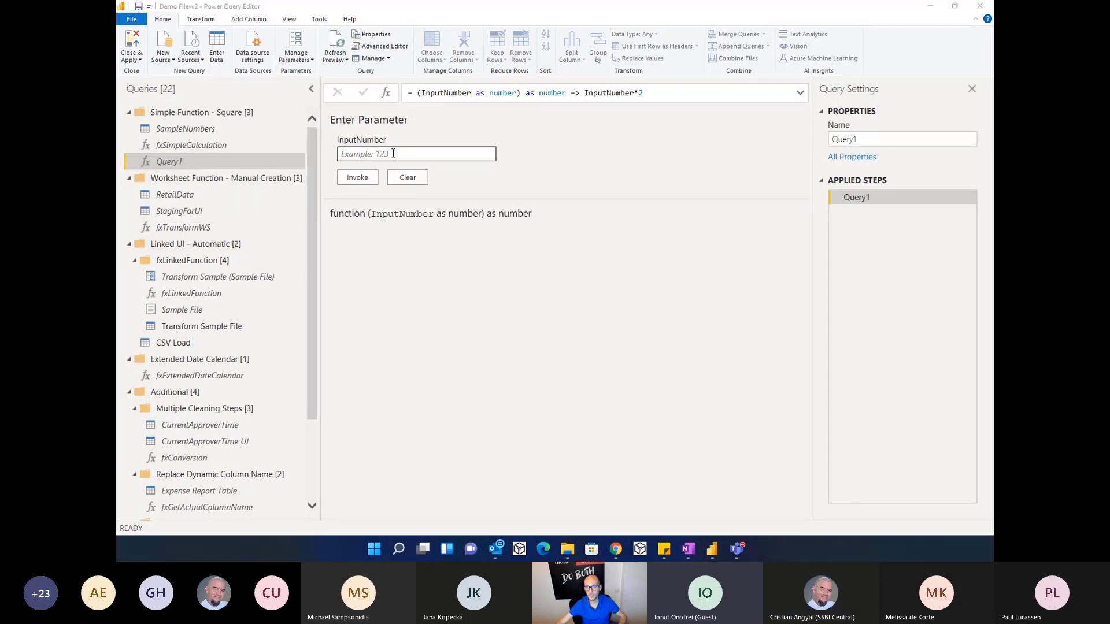
key("ctrl+2")
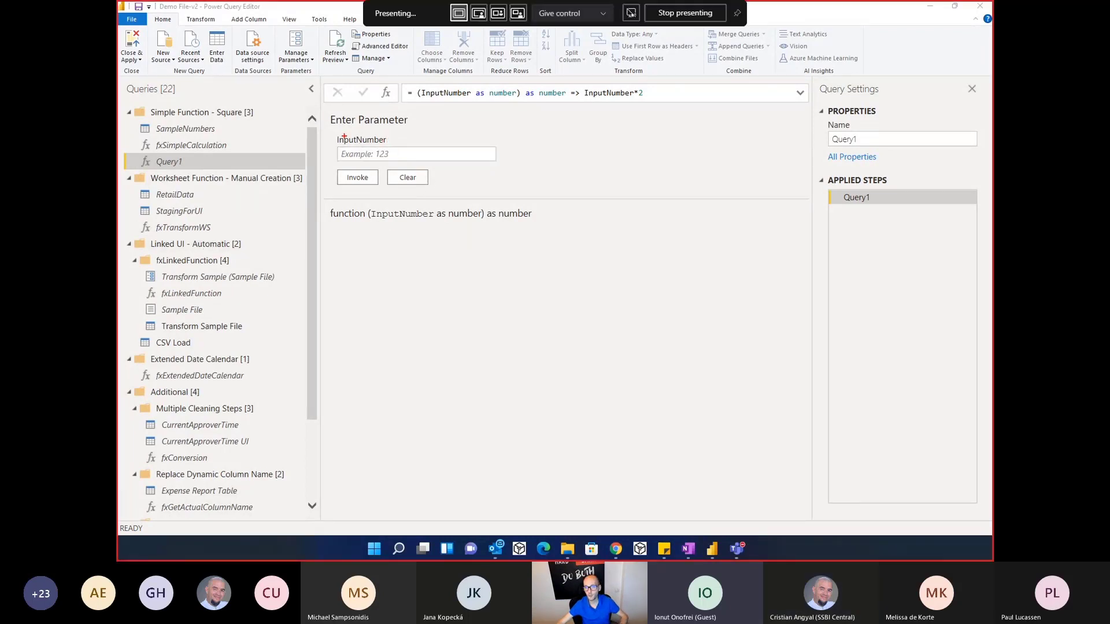
mouse_move(326, 131)
left_mouse_down()
mouse_move(450, 166)
mouse_move(509, 167)
left_mouse_up()
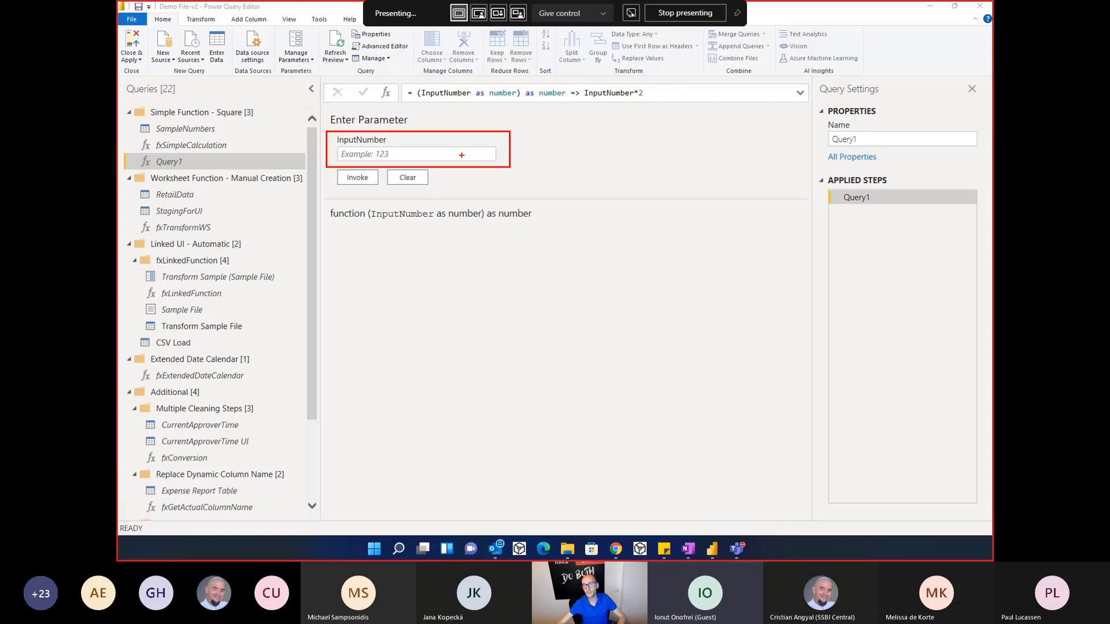
key("Escape")
left_click(451, 155)
type("test")
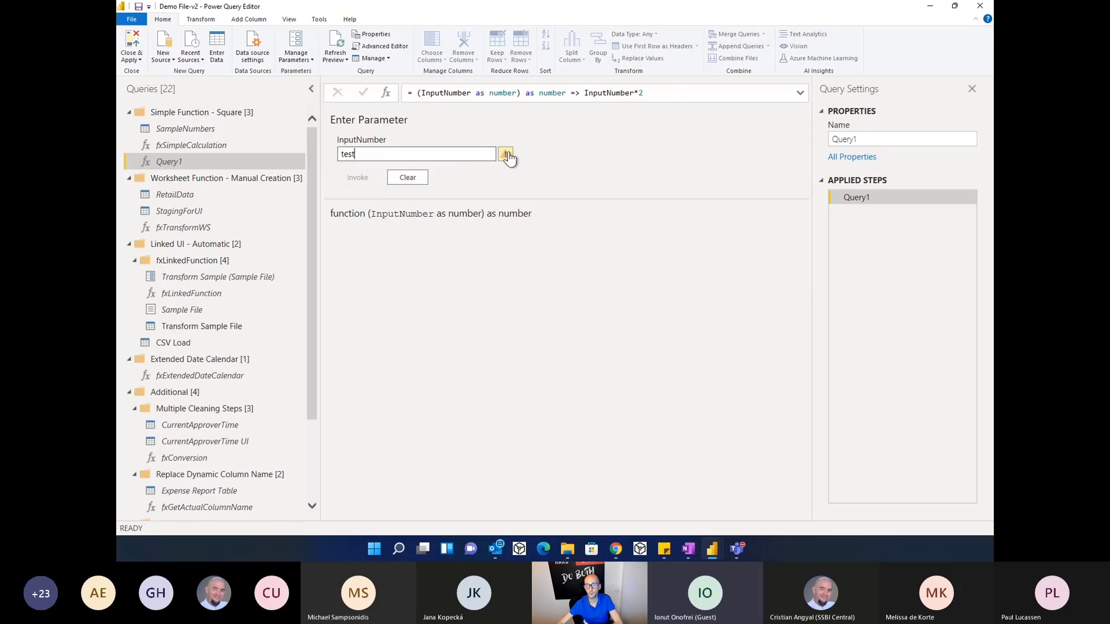
key("ctrl+2")
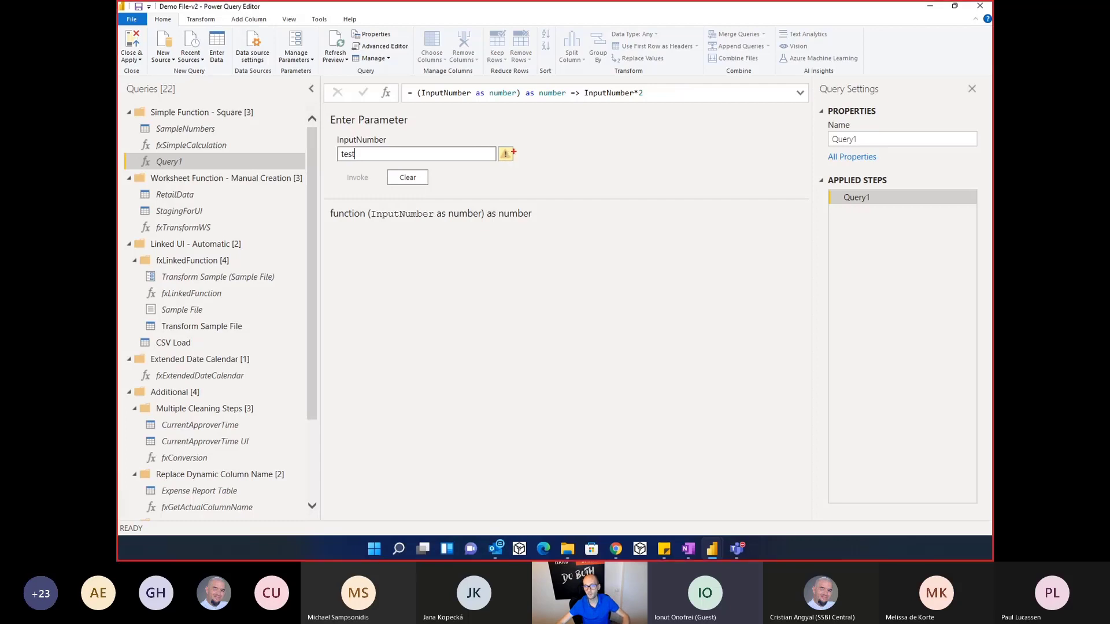
left_click_drag(496, 141, 518, 165)
key("Escape")
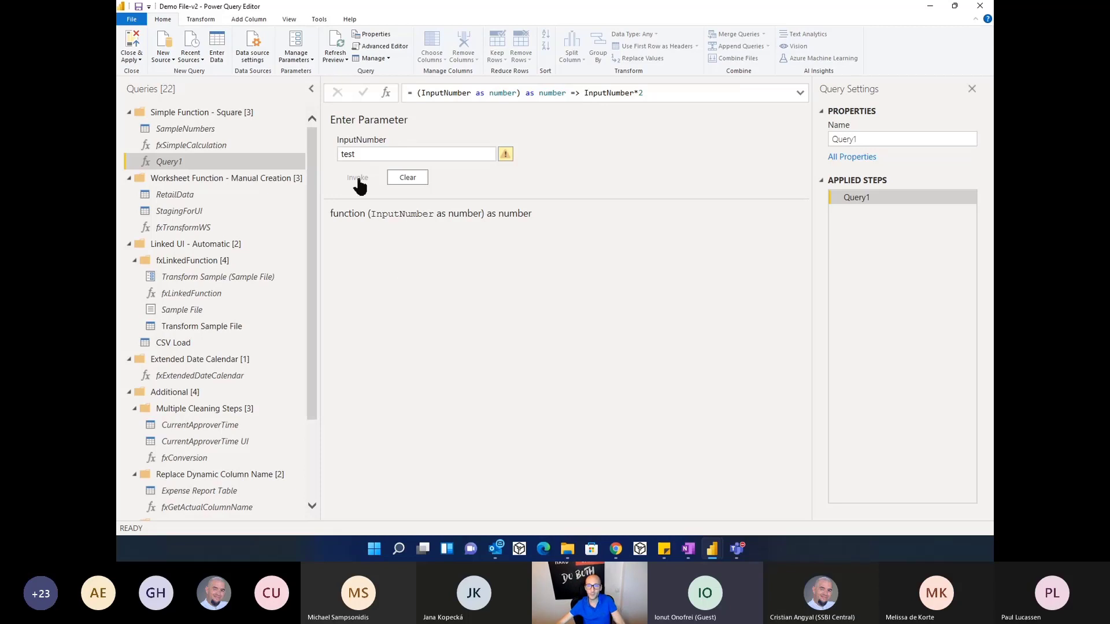
double_click(342, 155)
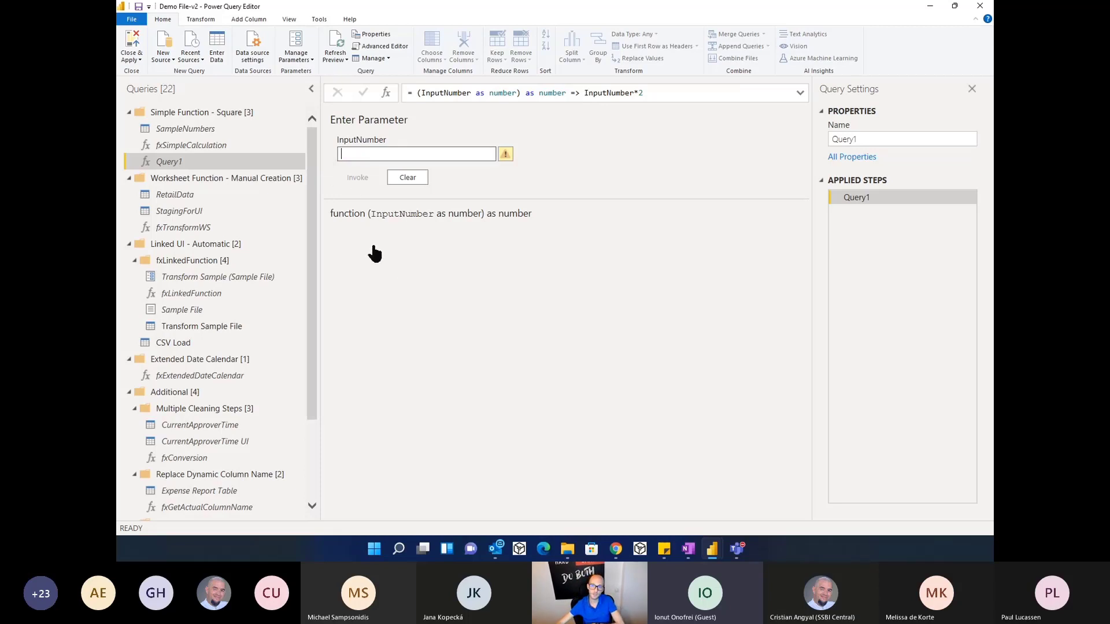
key("BackSpace")
Step: Move the body of Query1's code onto its own line below the function header and insert "let" between them
left_click(191, 128)
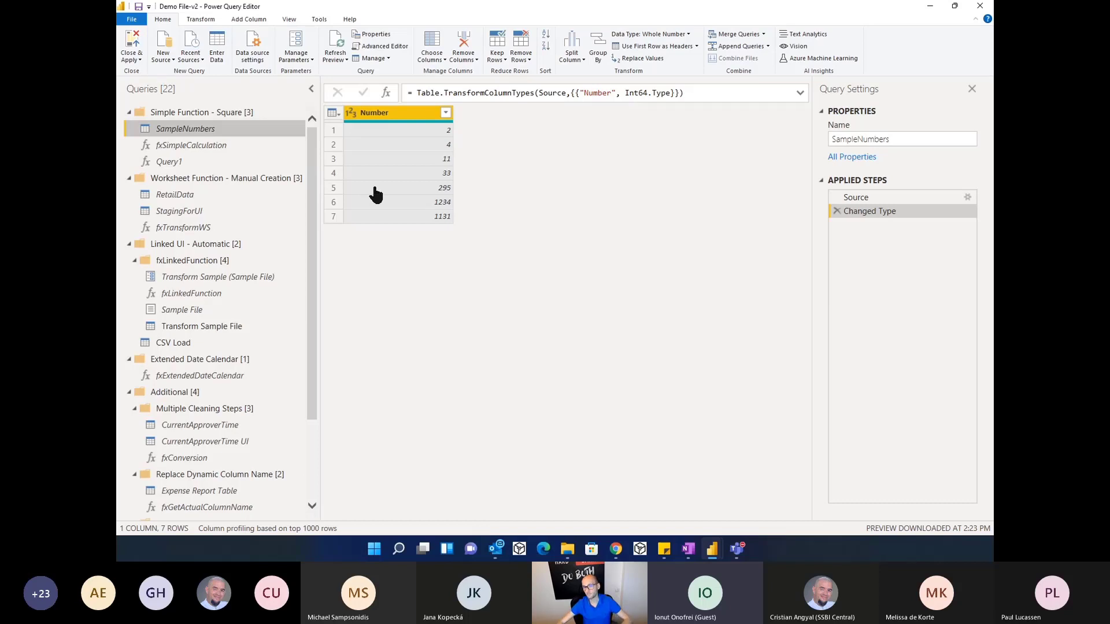
left_click(224, 166)
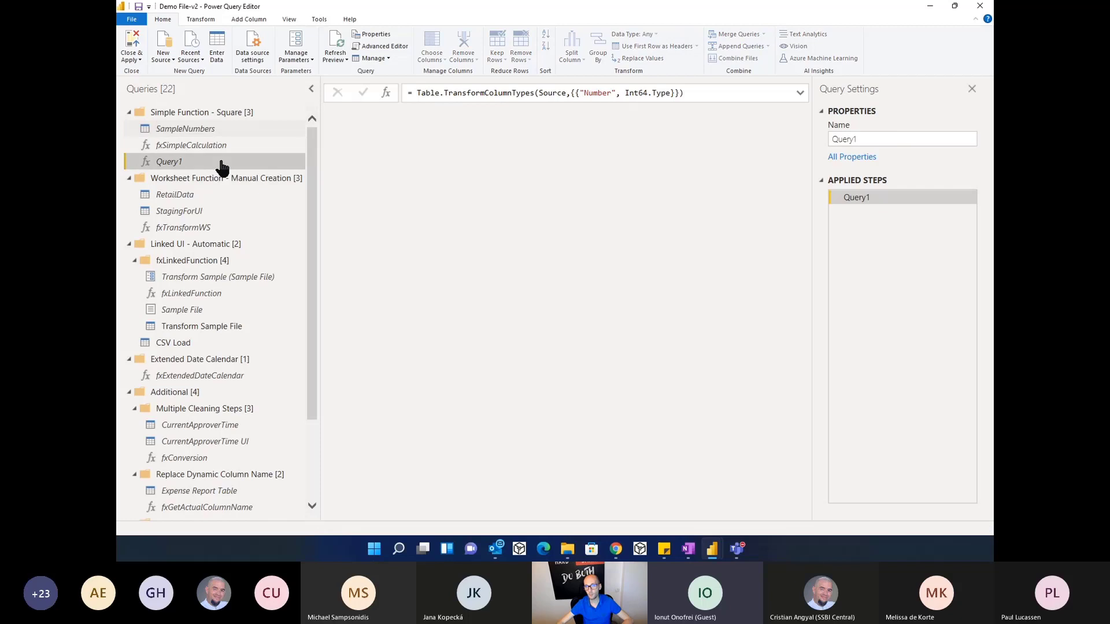
left_click(384, 46)
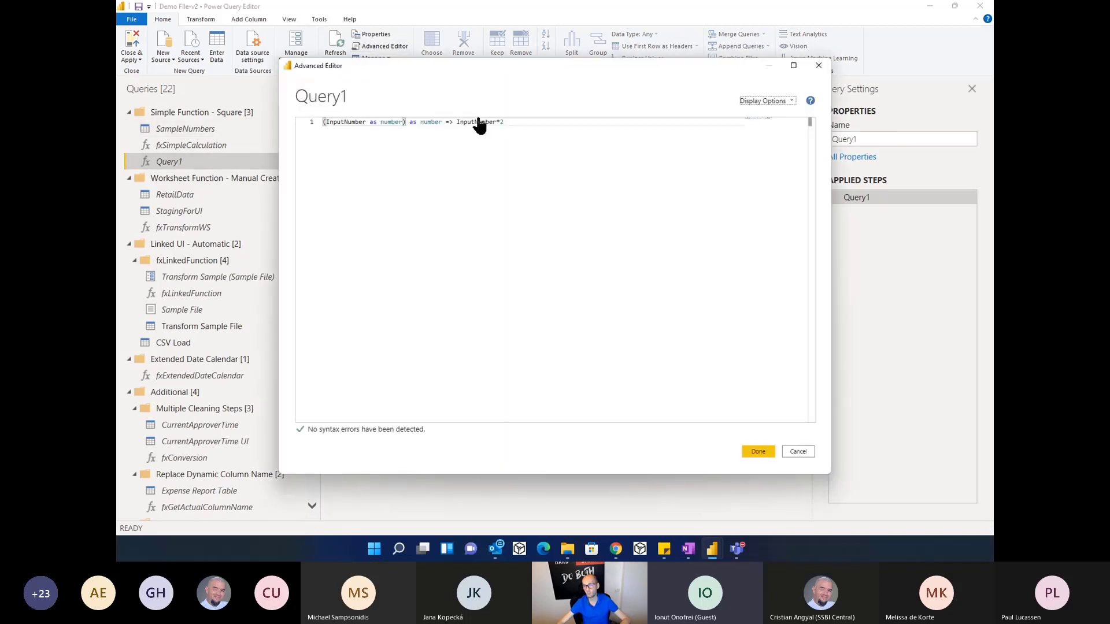
left_click(456, 184)
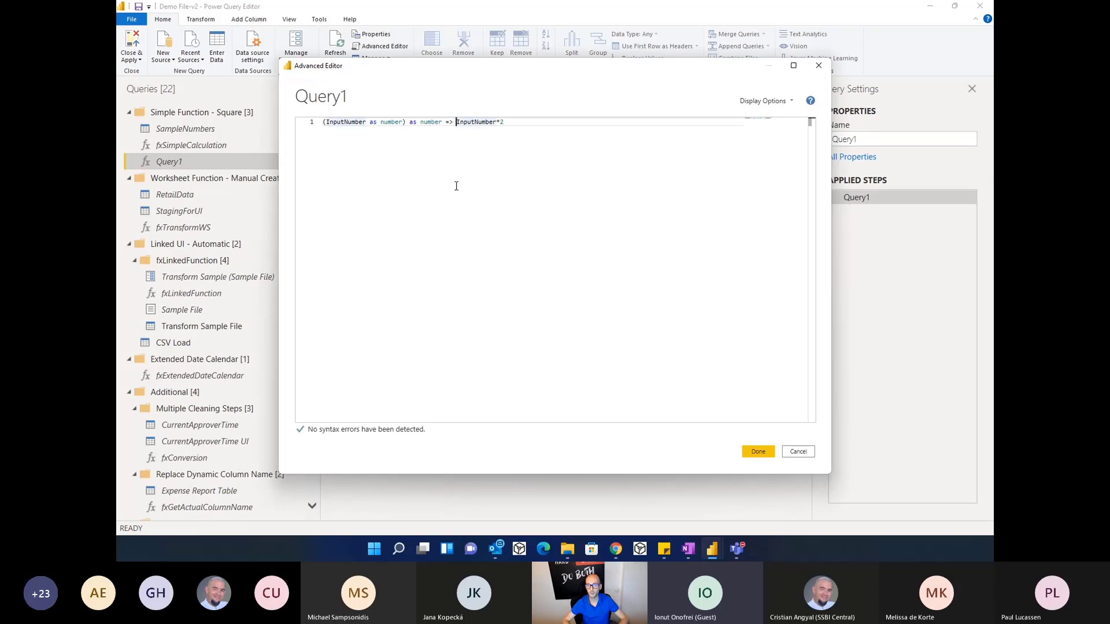
key("Return")
key("Return")
key("Up")
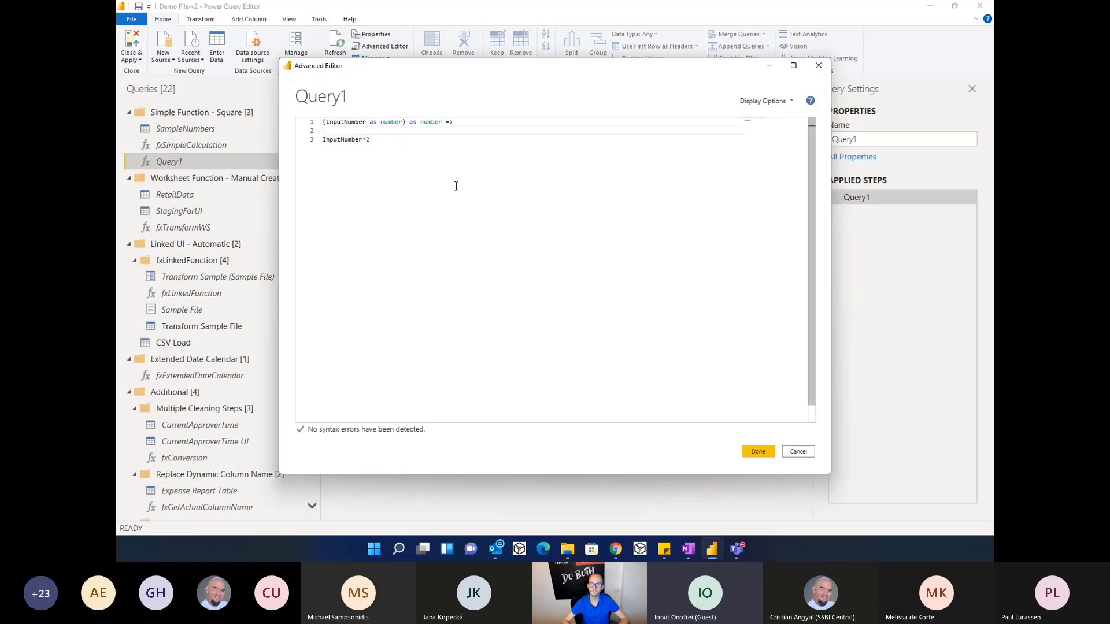
key("Return")
key("BackSpace")
type("let")
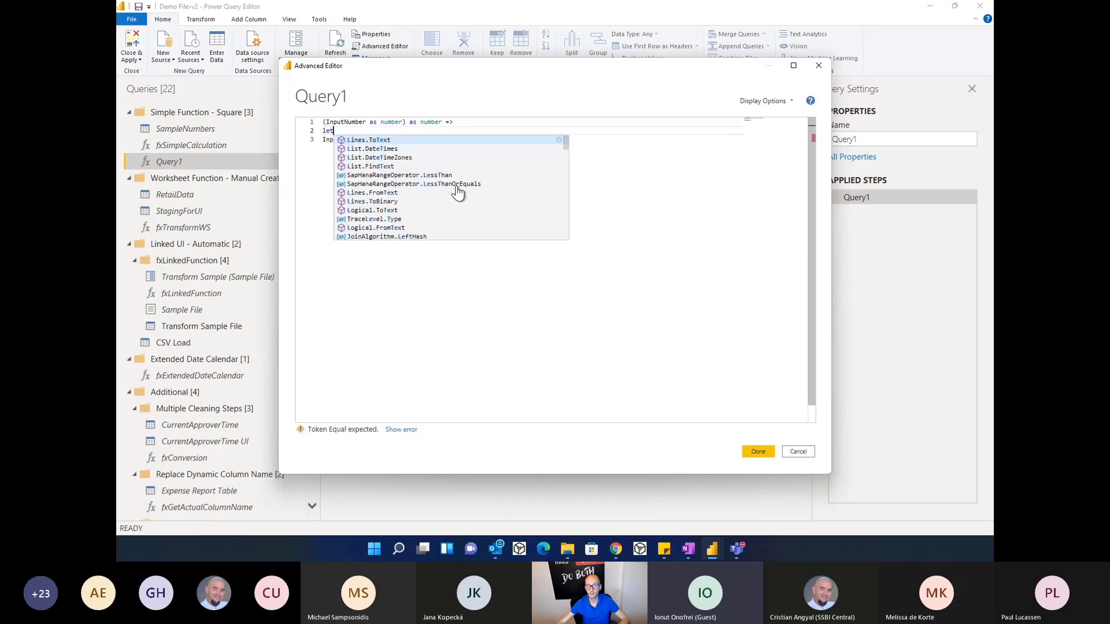
key("Escape")
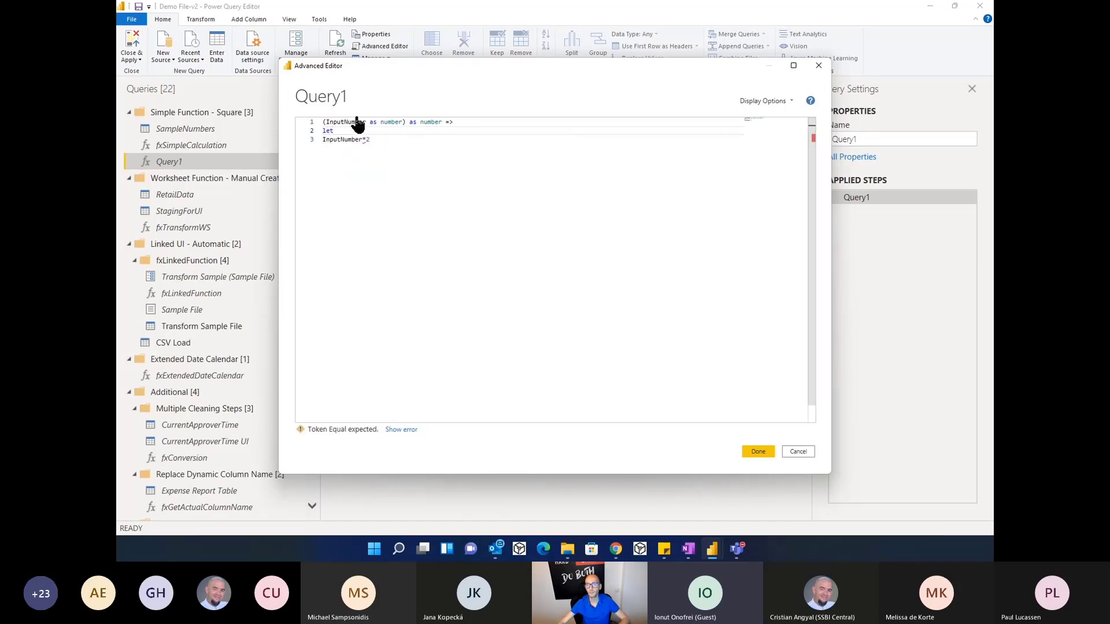
Step: Replace the InputNumber*2 line with "CheckCategory = if InputNumber > 1000 then 1.5 else 2"
double_click(330, 141)
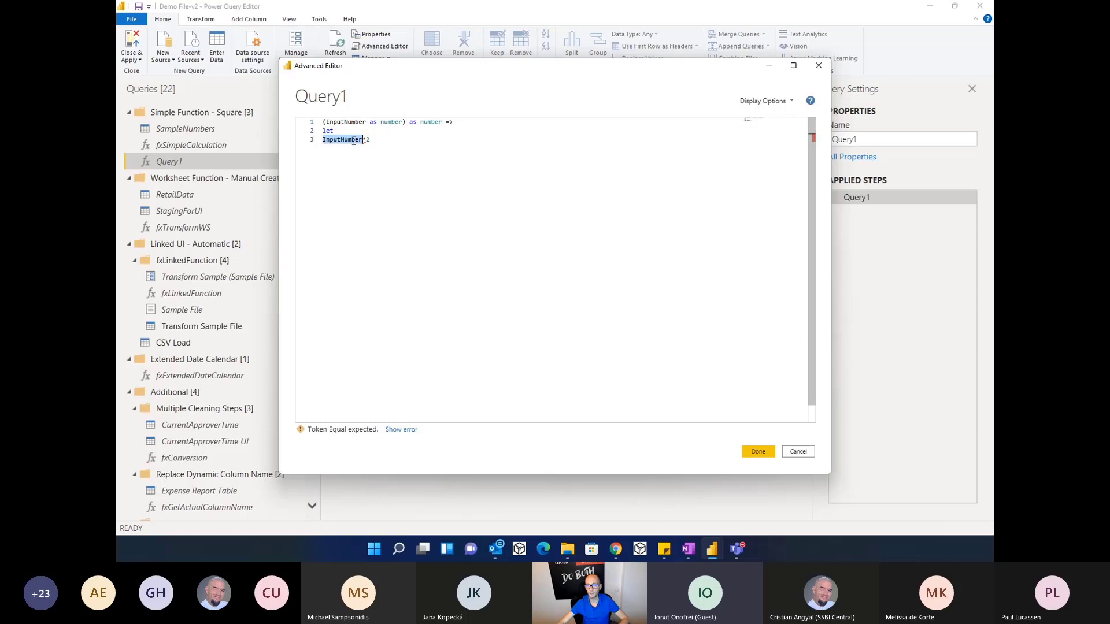
left_click_drag(374, 141, 319, 142)
type("CheckCat")
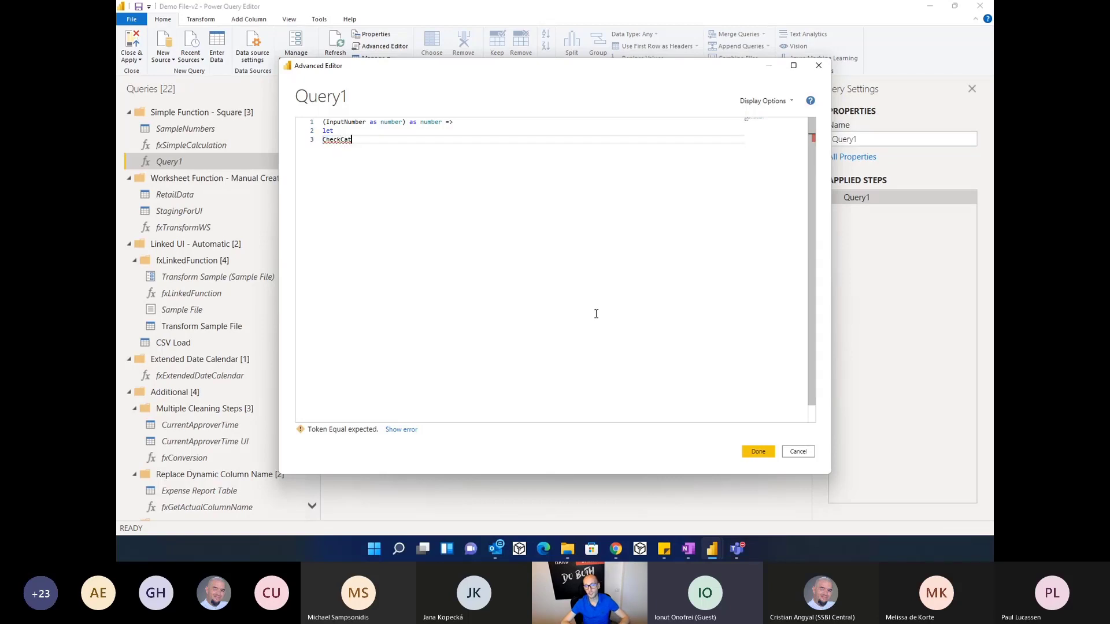
type("egory = if")
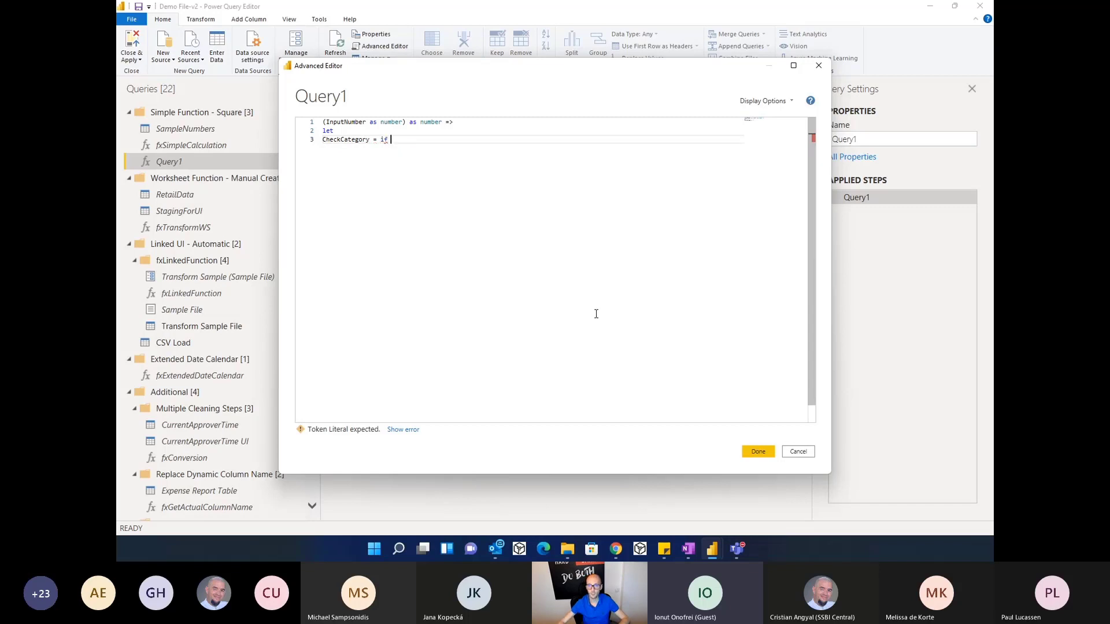
double_click(347, 122)
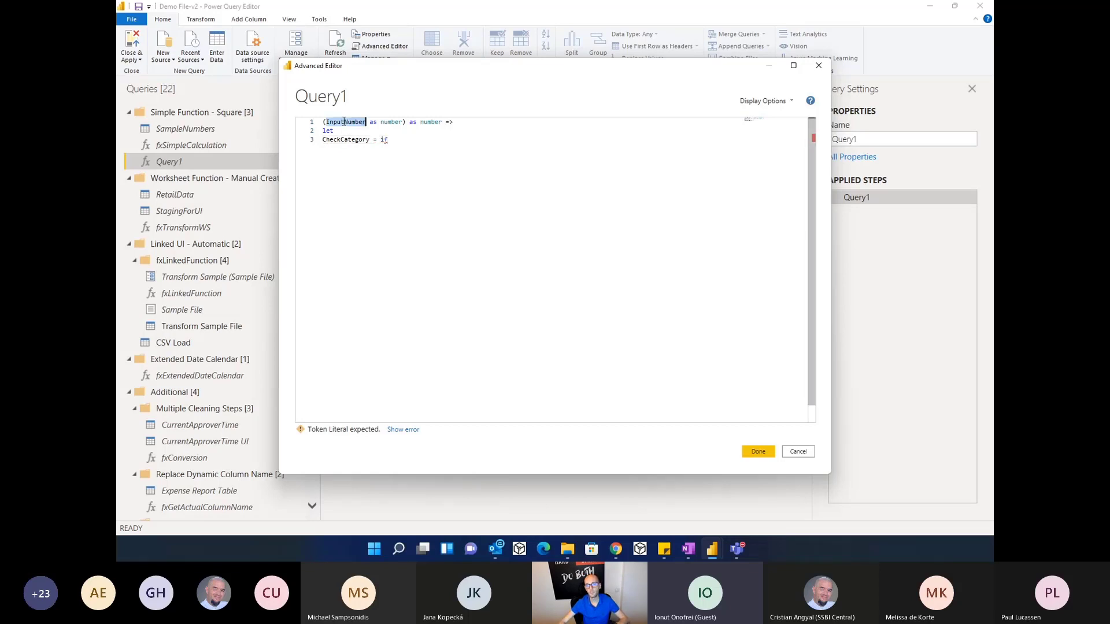
key("ctrl+c")
left_click(461, 157)
key("ctrl+v")
type("> ")
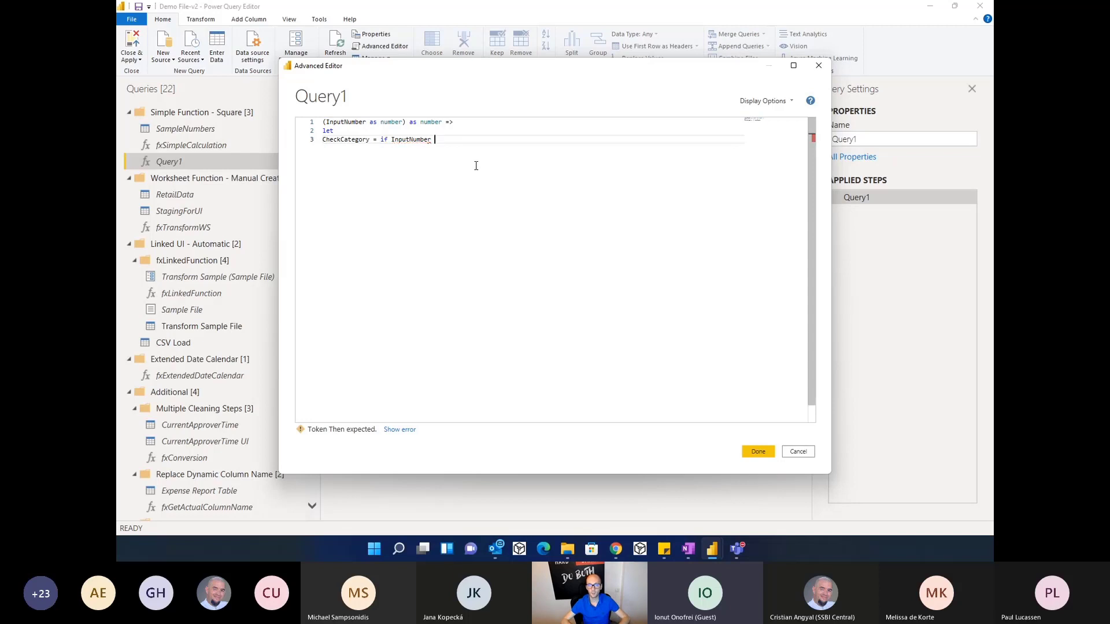
type("1000 then 1.")
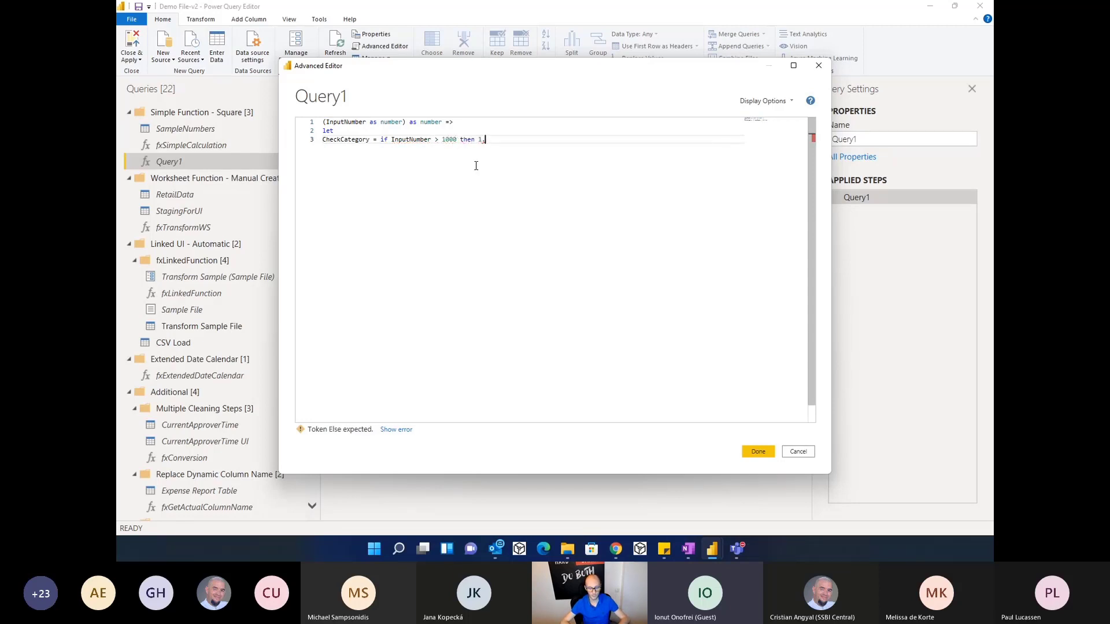
type("5 else 2")
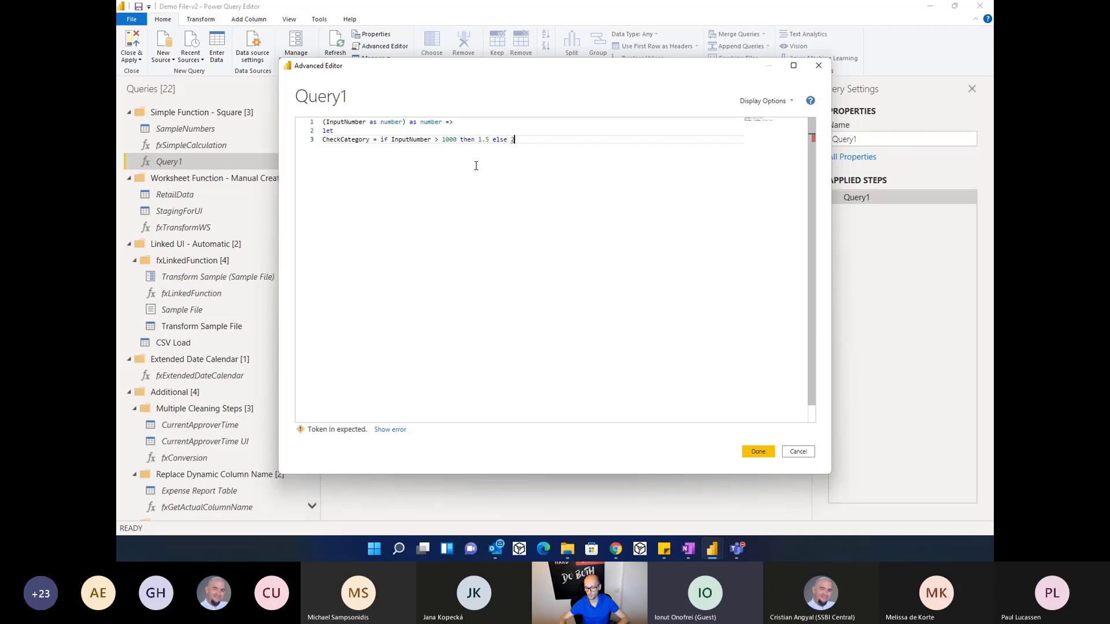
key("ctrl+plus")
key("ctrl+plus")
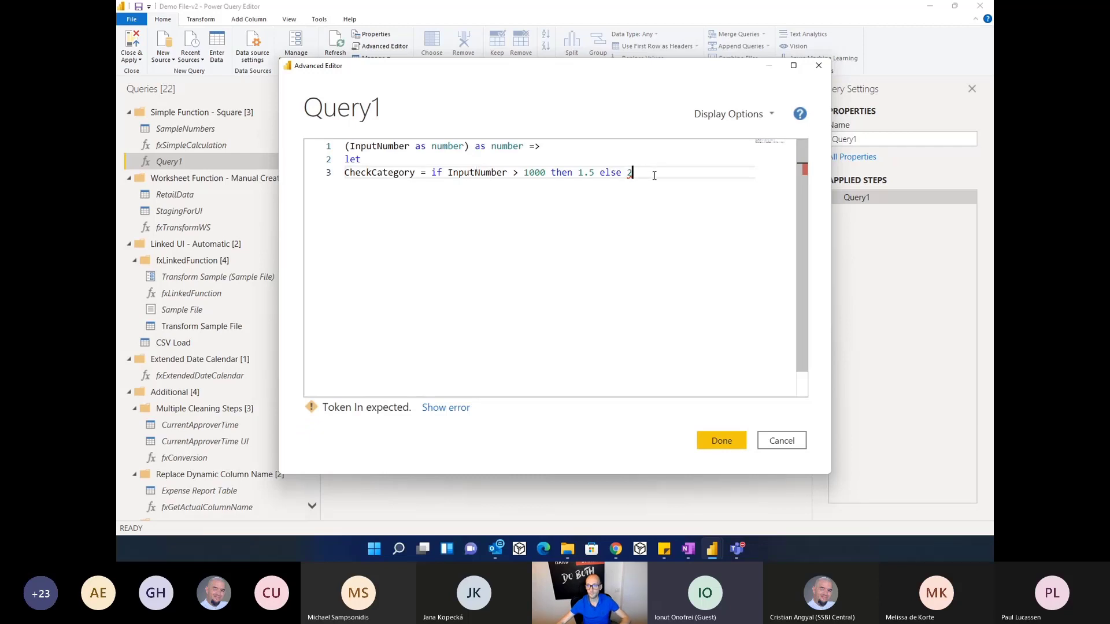
Step: Add a comma after the CheckCategory line and write "Result = CheckCategory*InputNumber" on the line below it
key("Return")
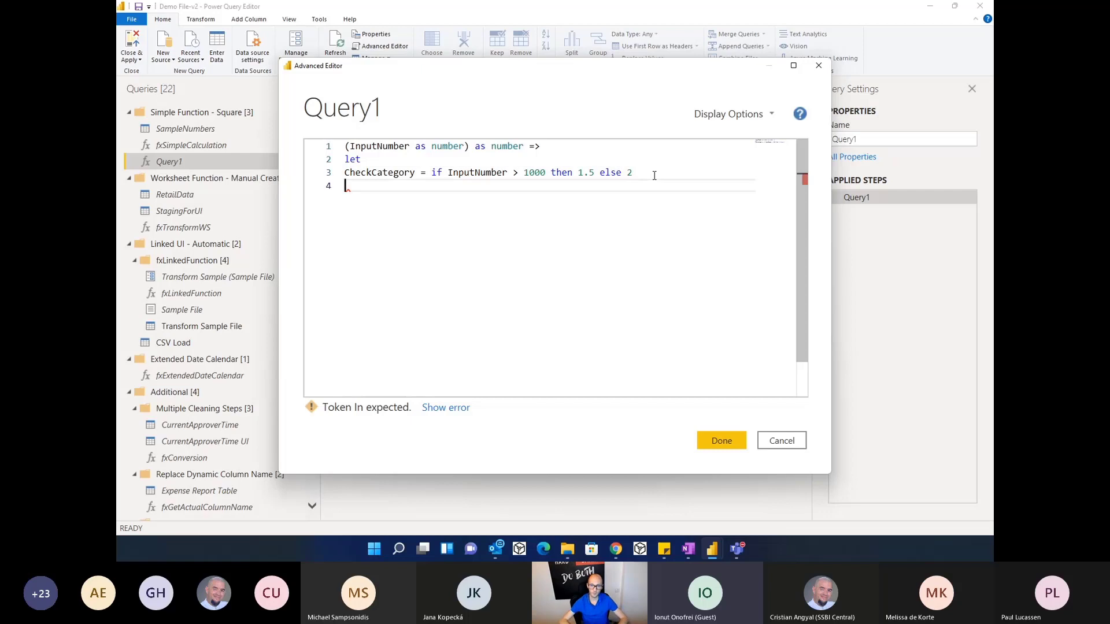
type("Re")
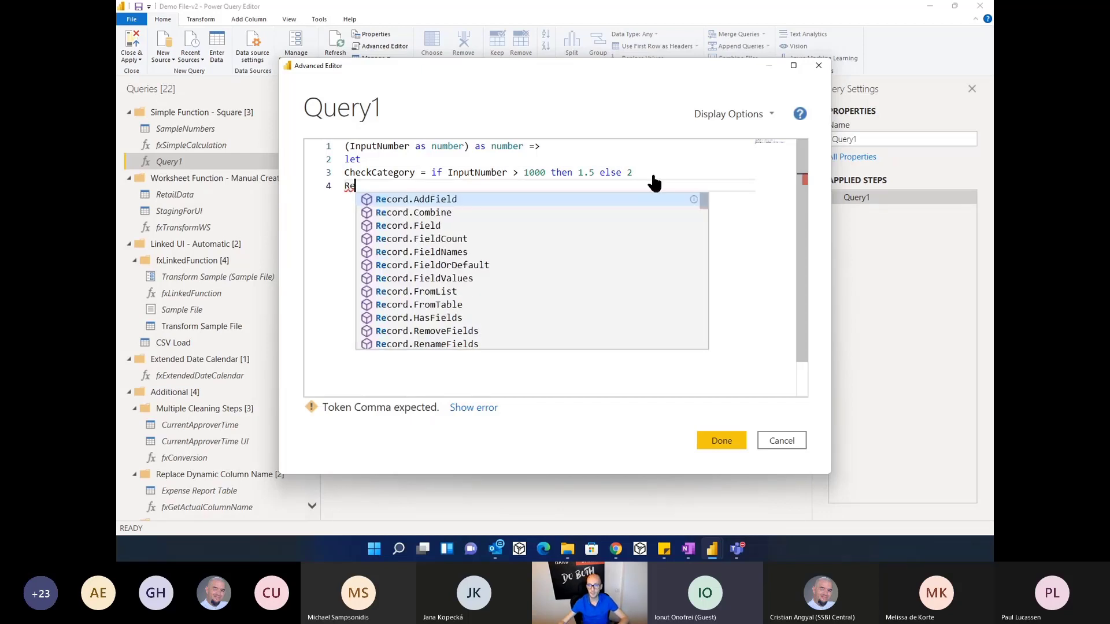
key("Escape")
type(",")
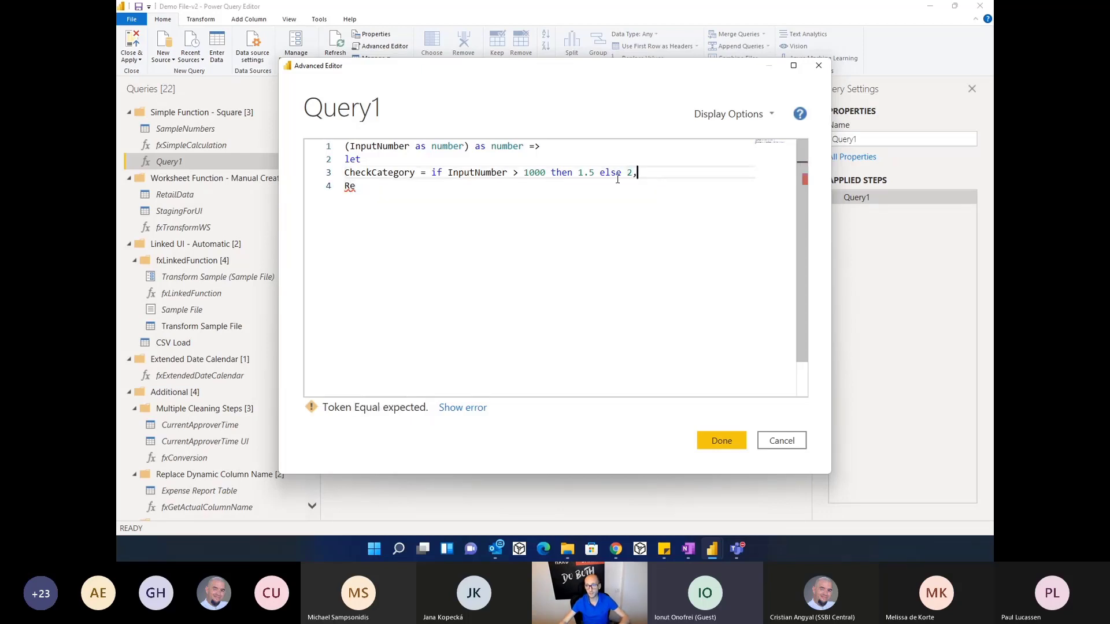
left_click(576, 182)
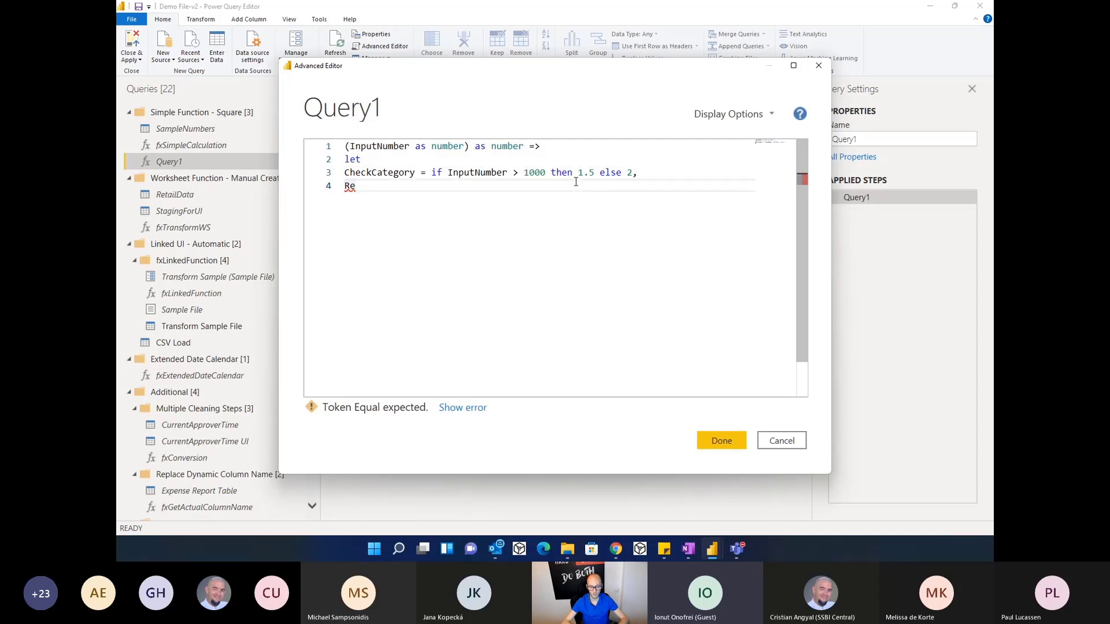
type("sult =")
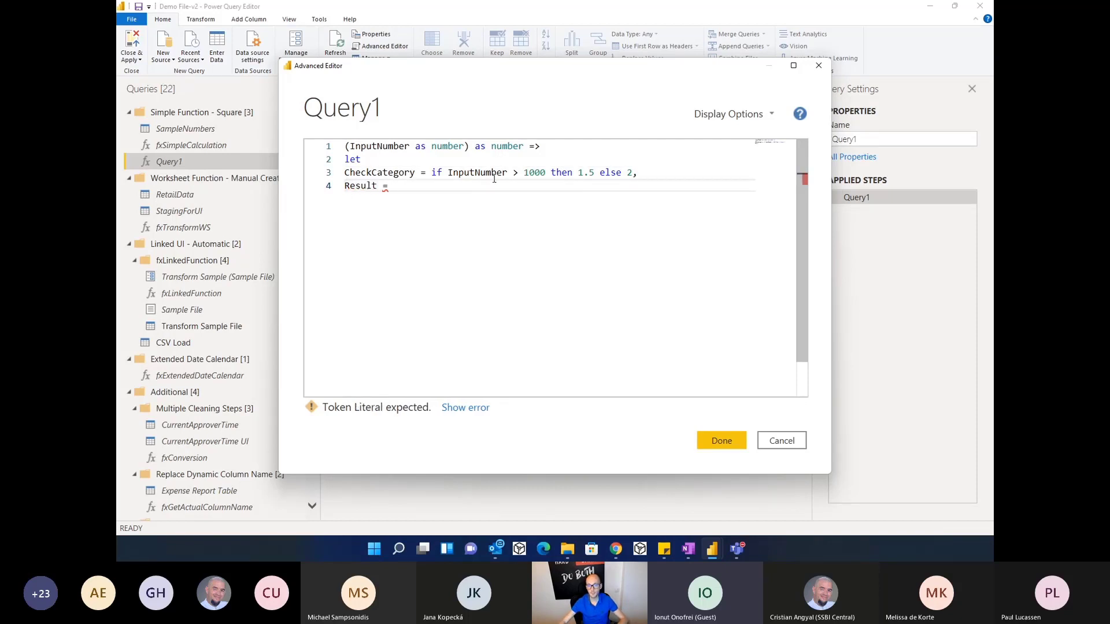
double_click(386, 173)
left_click(414, 185)
key("ctrl+v")
type("*")
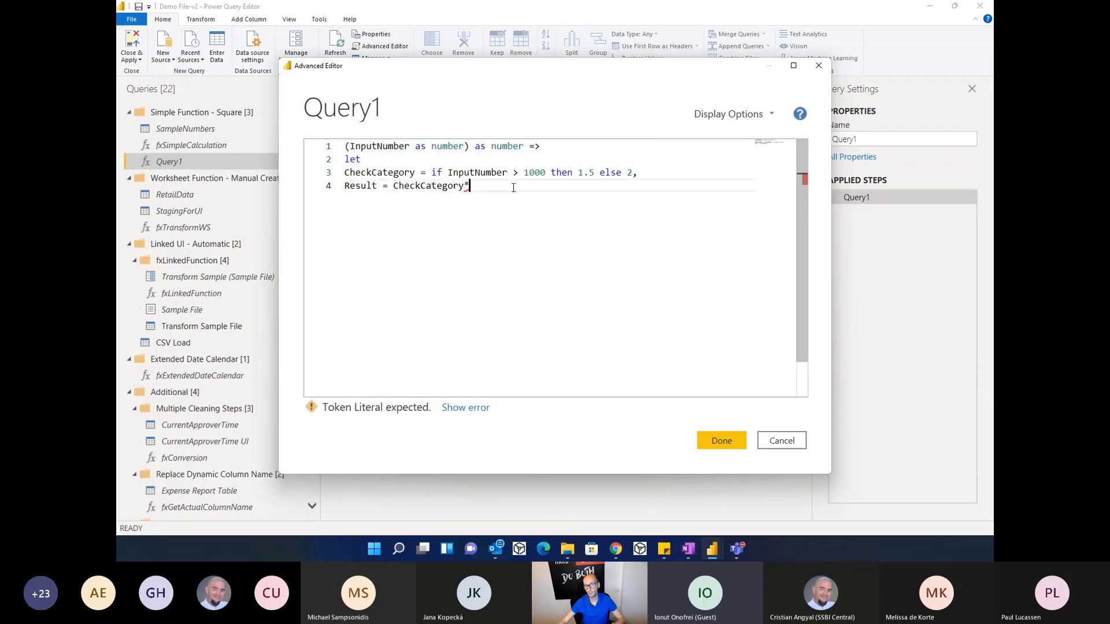
key("ctrl+v")
key("Return")
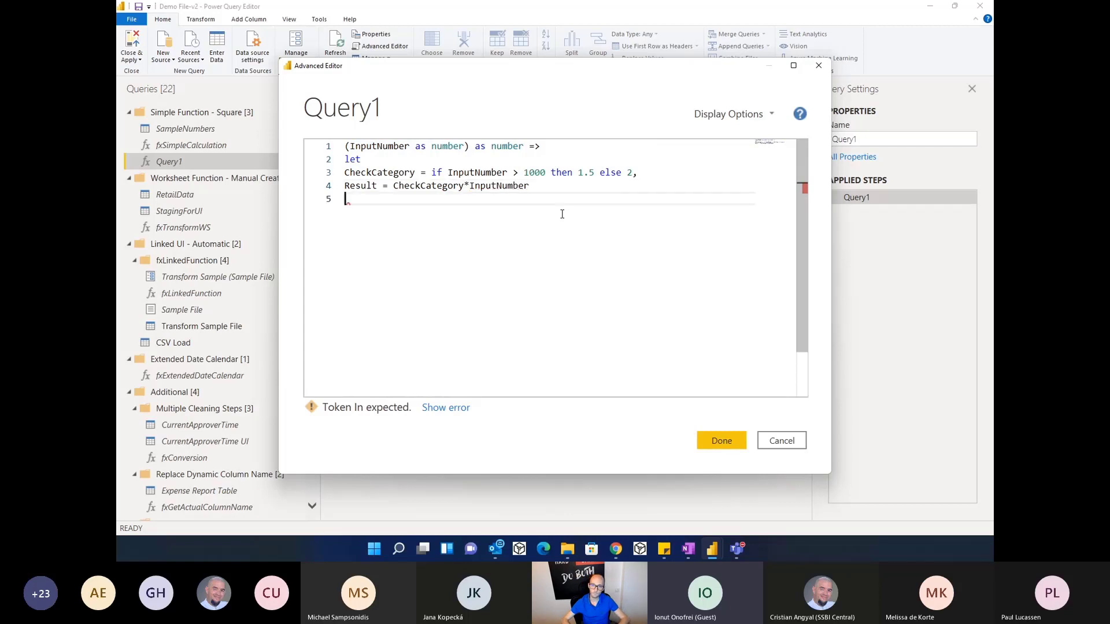
Step: Close the let block with "in" and return Result on the line below it
type("in")
key("Return")
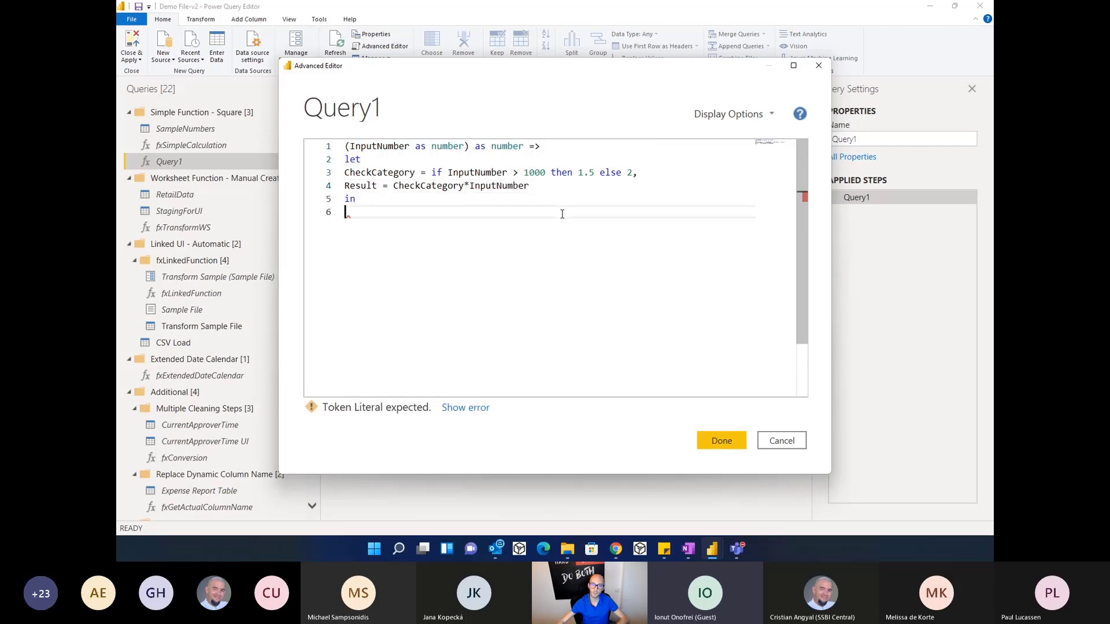
double_click(361, 185)
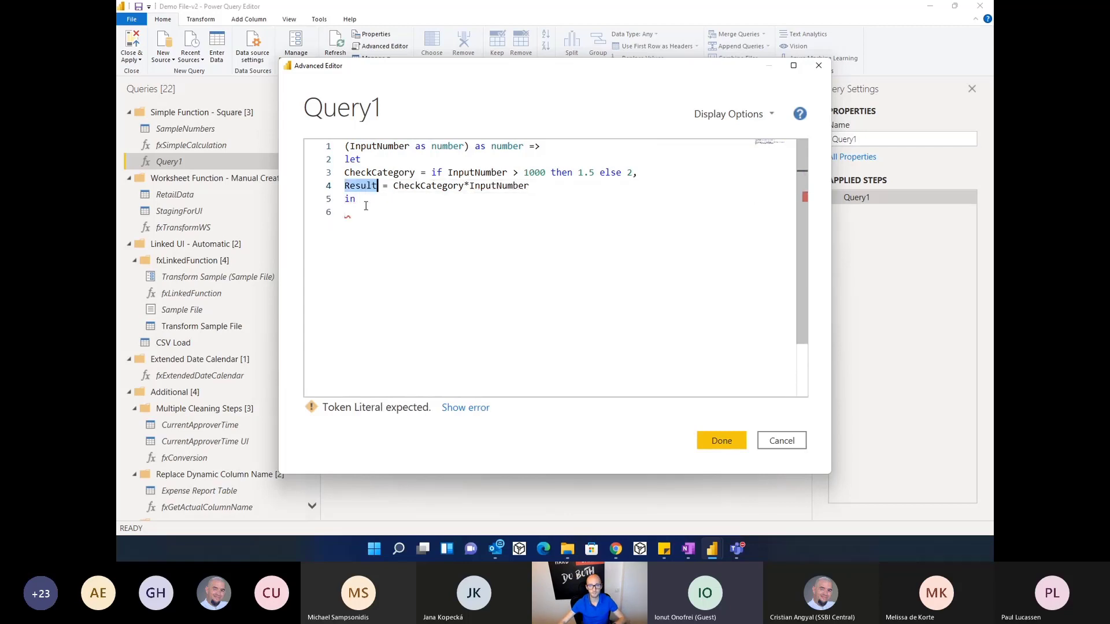
key("ctrl+c")
left_click(366, 211)
key("ctrl+v")
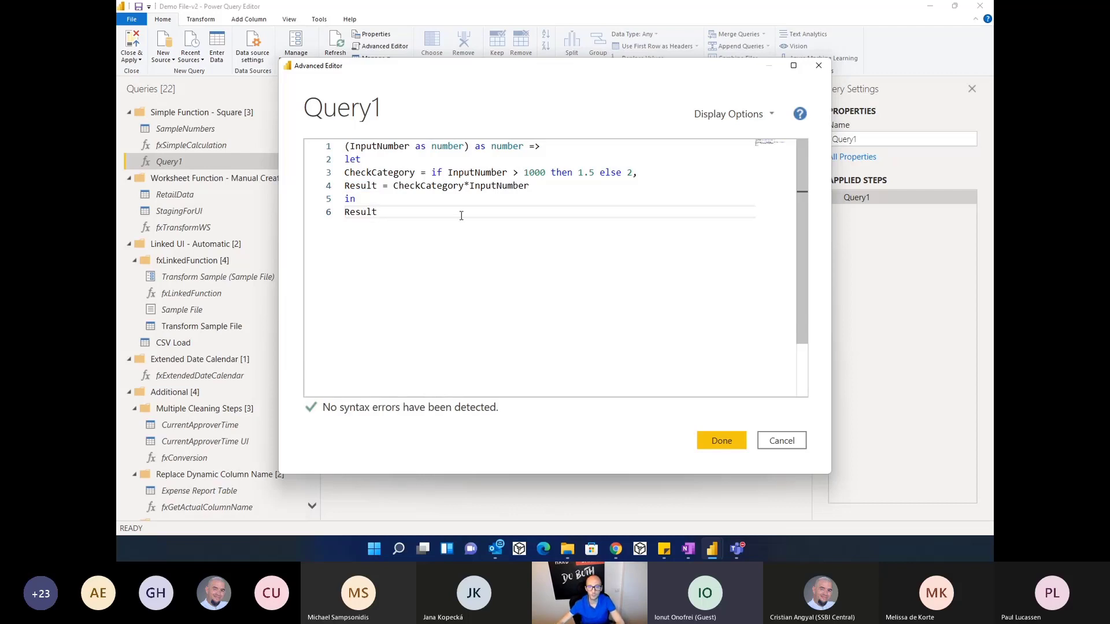
Step: Try returning CheckCategory*InputNumber directly after "in", removing the "Result =" text and the comma after the CheckCategory expression
left_click_drag(349, 186, 471, 191)
left_click(473, 190)
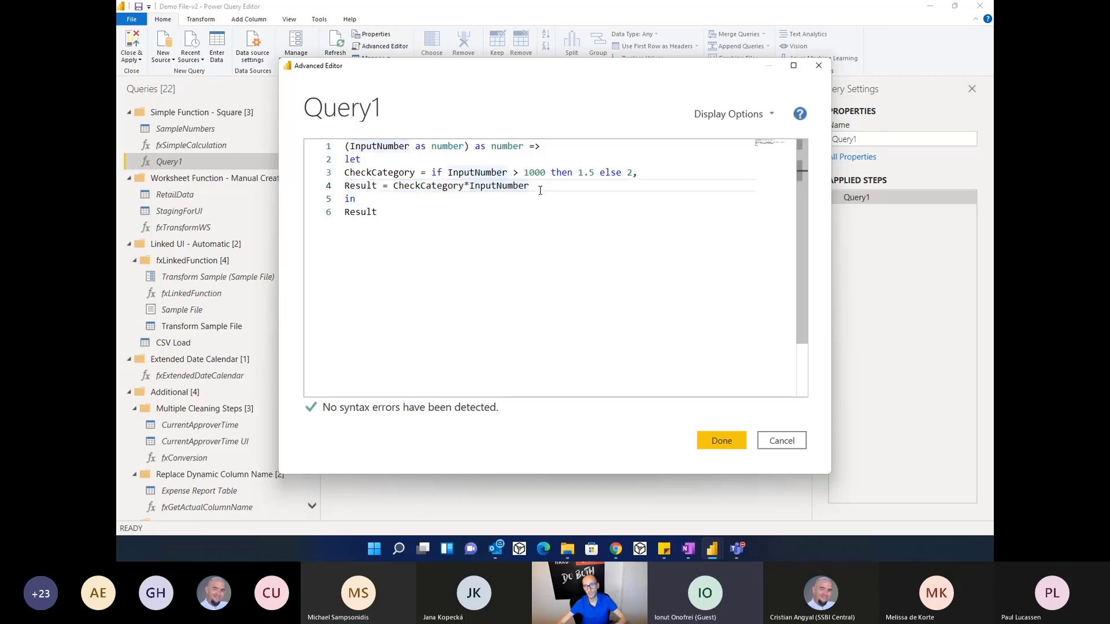
left_click_drag(539, 188, 393, 186)
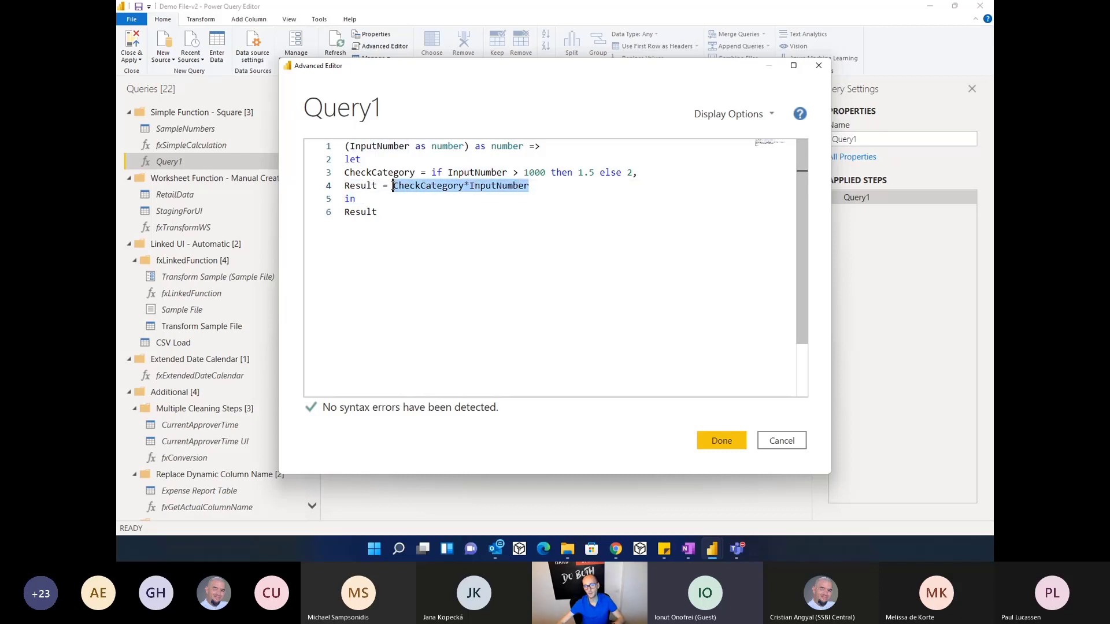
key("ctrl+x")
double_click(364, 211)
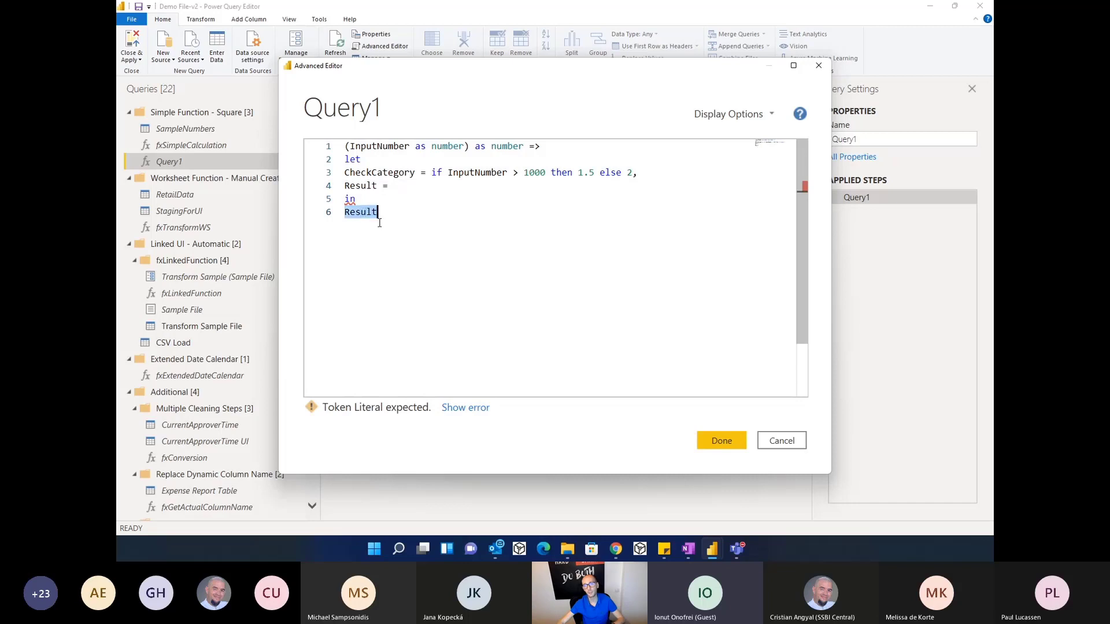
key("ctrl+v")
left_click_drag(395, 185, 345, 186)
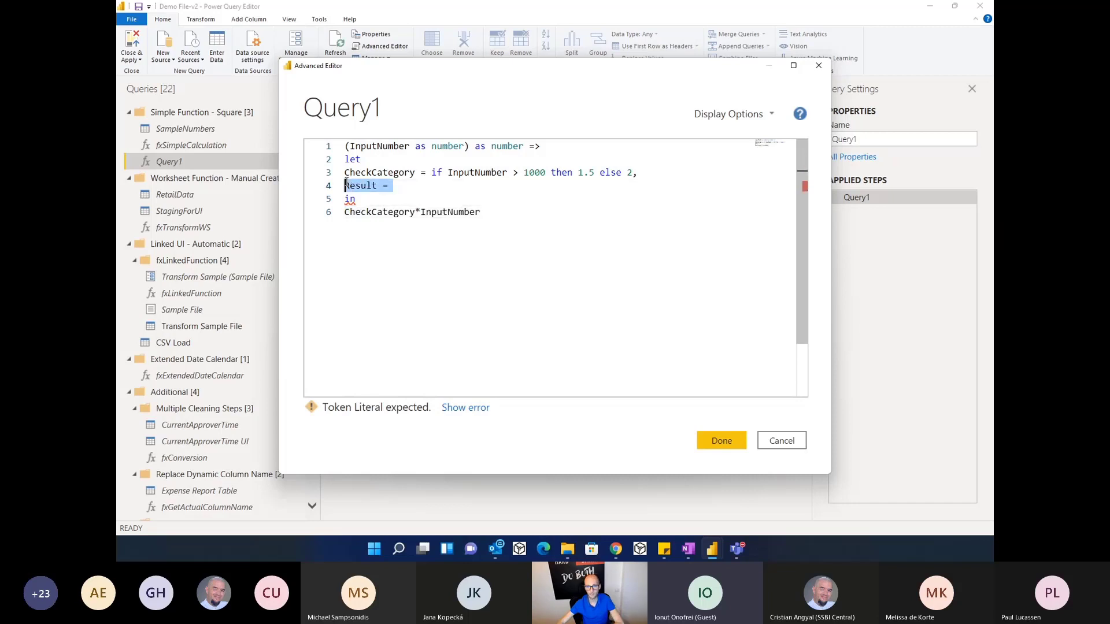
key("BackSpace")
left_click(653, 169)
key("BackSpace")
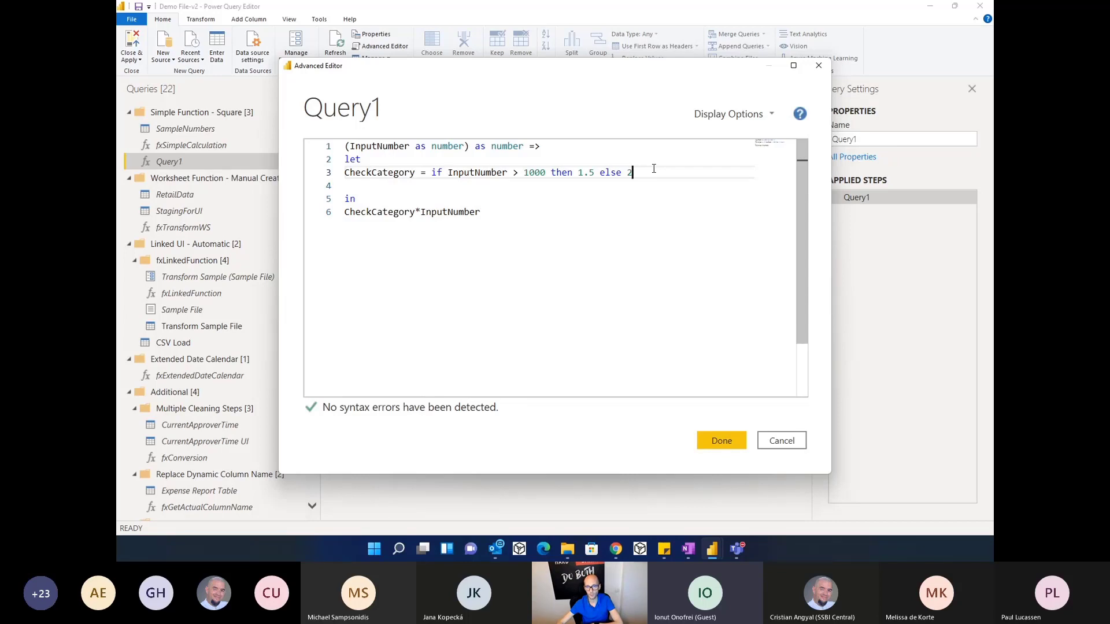
Step: Restore the "Result = CheckCategory*InputNumber" line above "in" and the comma ending the CheckCategory line
left_click(470, 186)
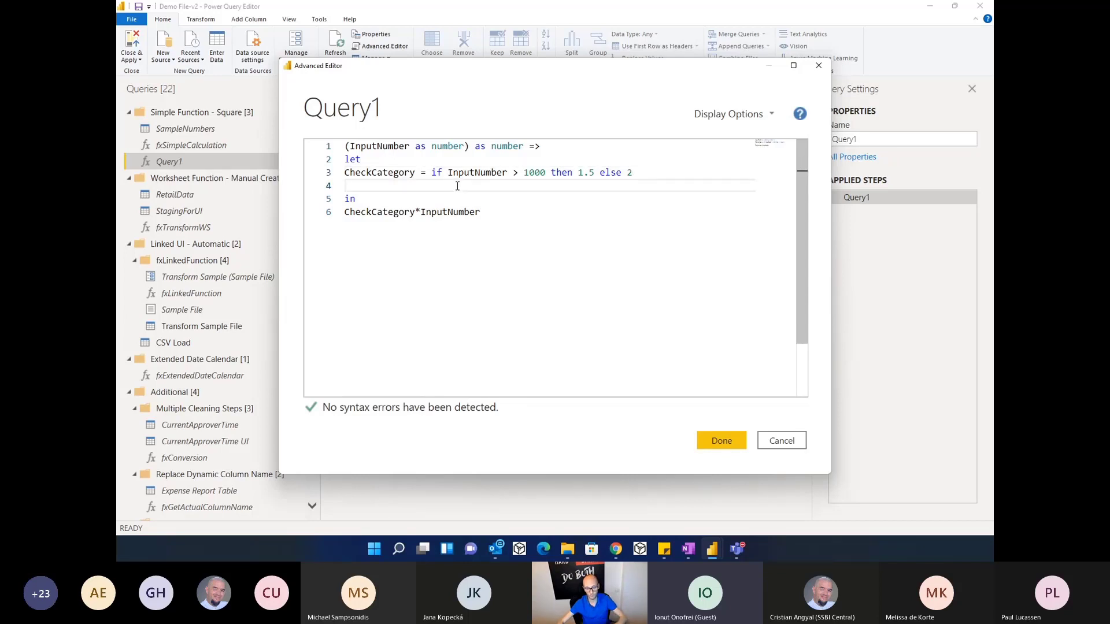
type("Reuslt")
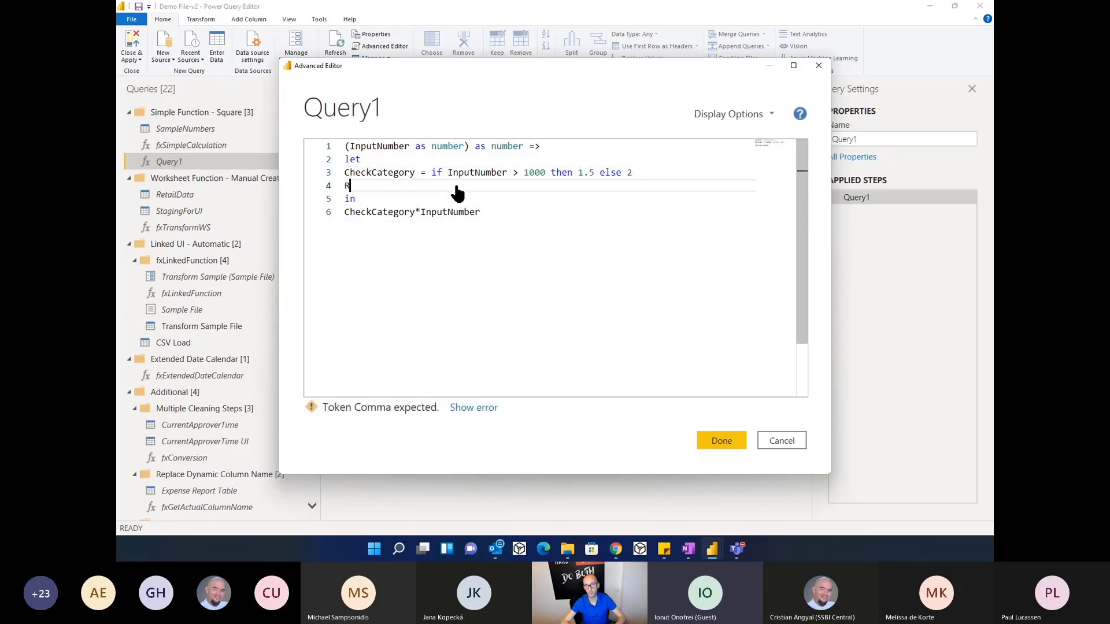
key("BackSpace")
key("BackSpace")
key("BackSpace")
key("BackSpace")
type("sult =")
key("ctrl+v")
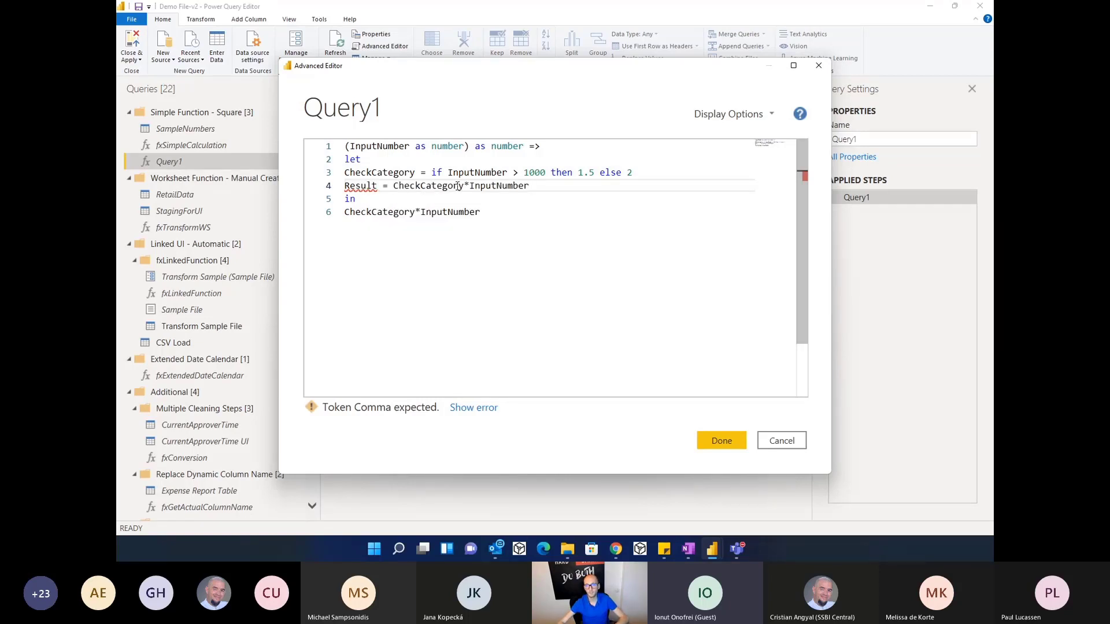
left_click(657, 174)
type(",")
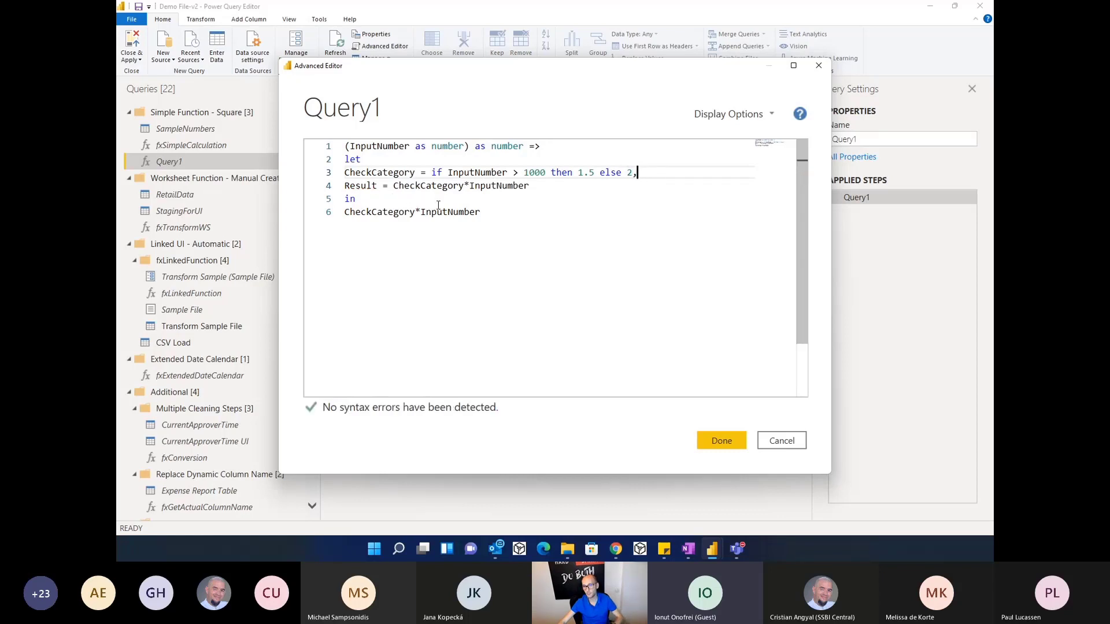
Step: Replace the CheckCategory*InputNumber expression after "in" with Result
double_click(366, 187)
left_click(485, 212)
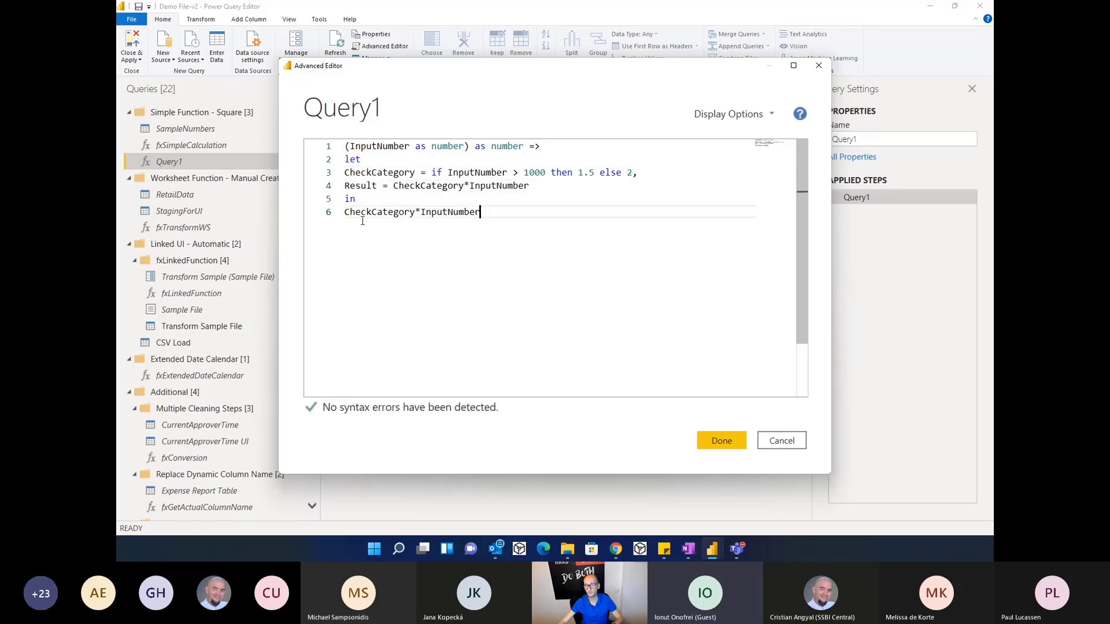
left_click_drag(483, 212, 343, 225)
key("ctrl+v")
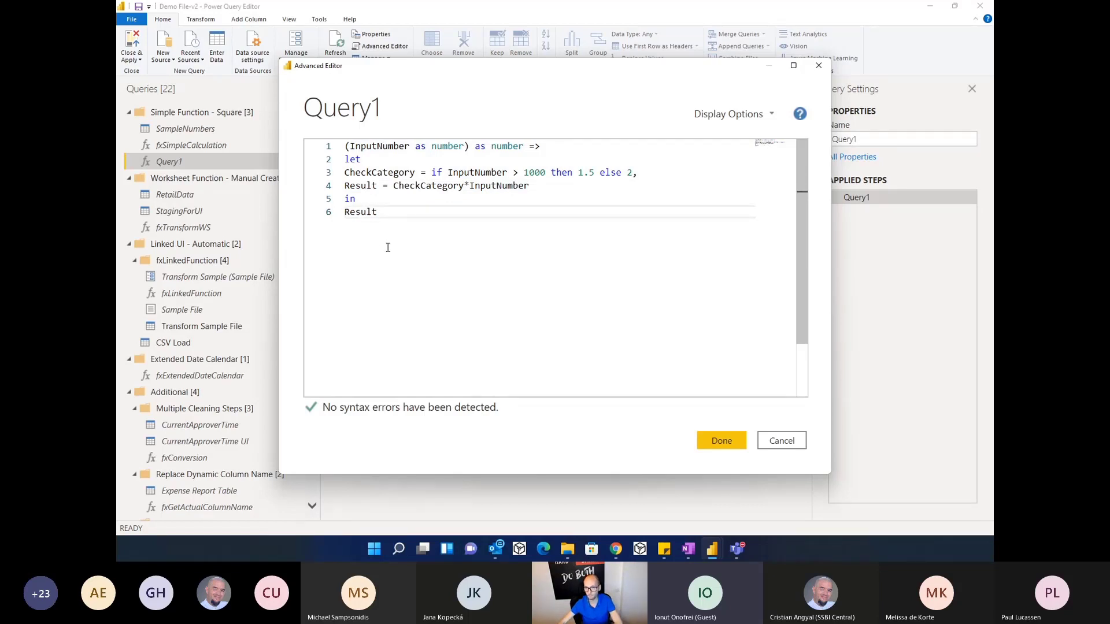
Step: Save the edited code of Query1 and rename the query as fxMultiplication
left_click(717, 442)
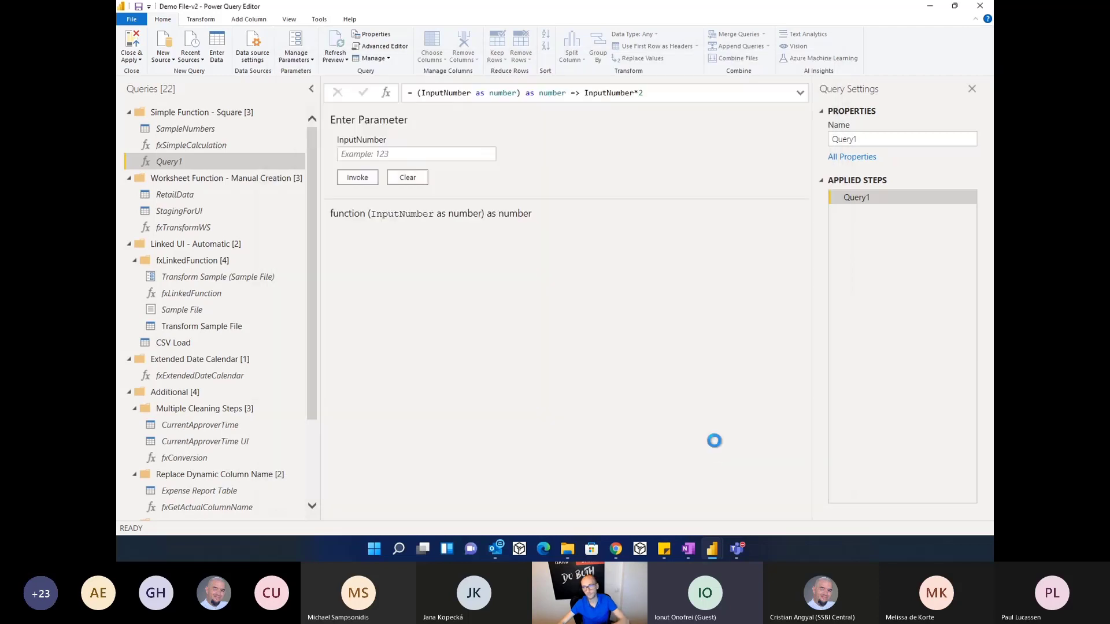
left_click(874, 141)
type("fx")
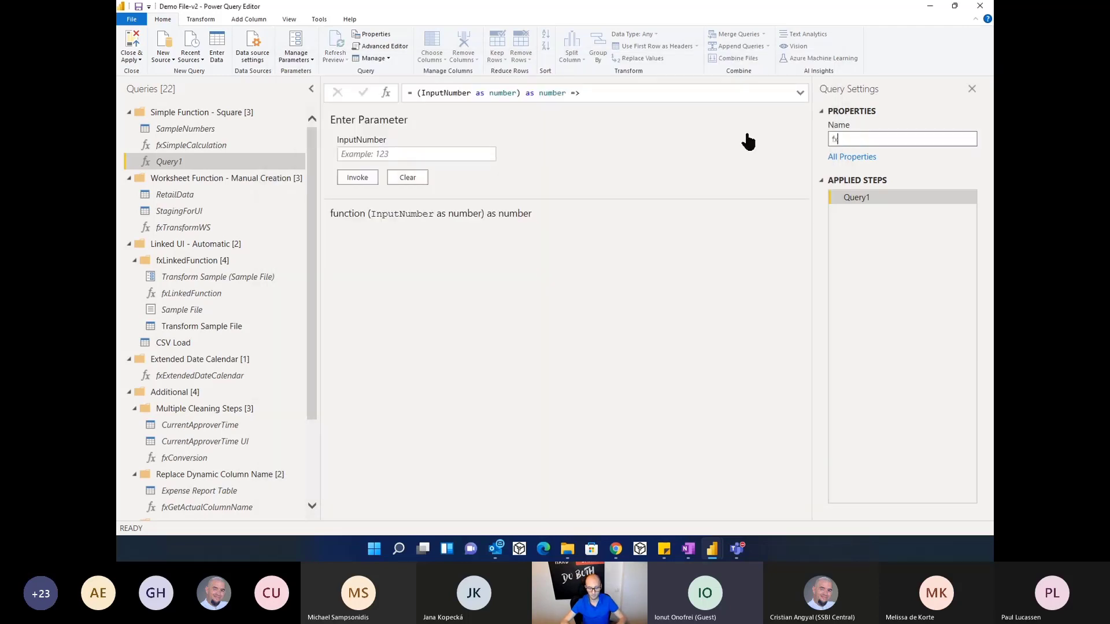
type("Multiplication")
key("Return")
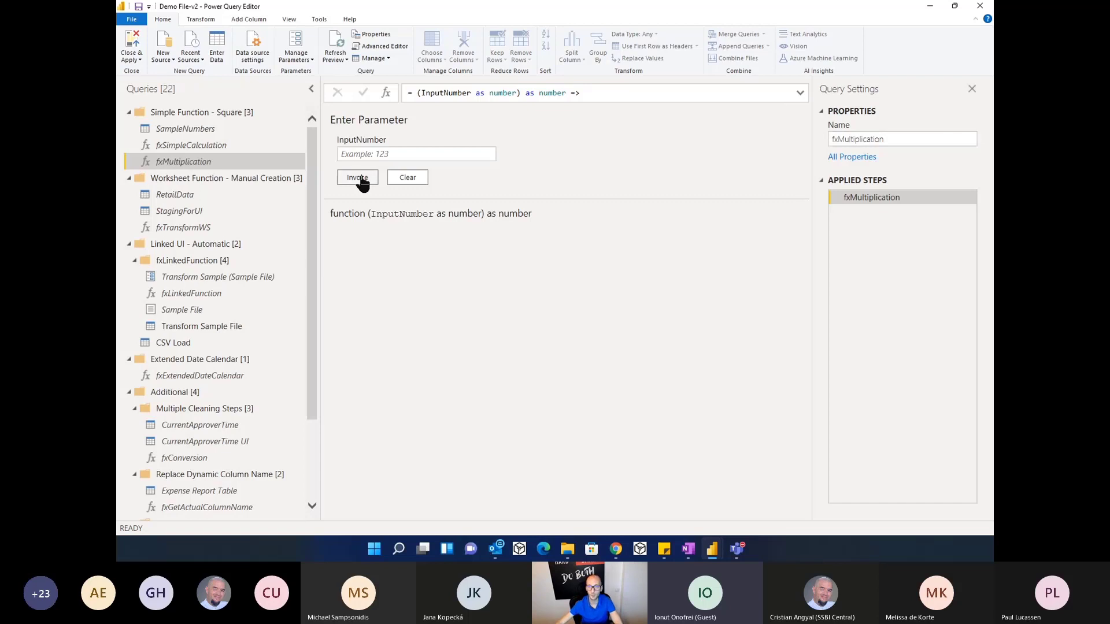
Step: Open the SampleNumbers query and bring up the commands for adding a column
left_click(356, 155)
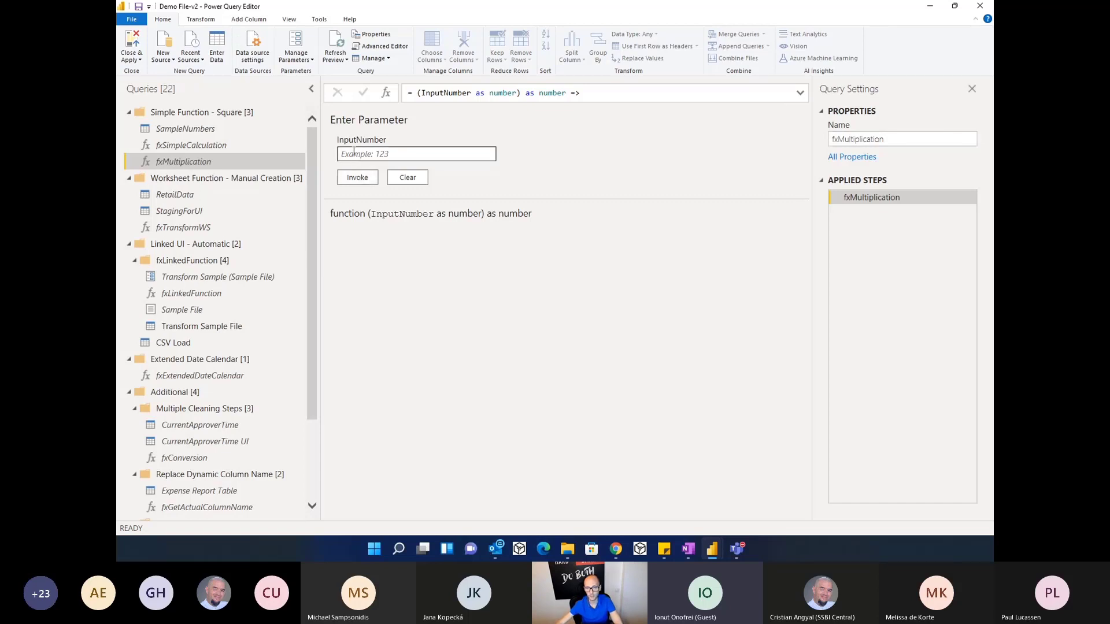
left_click(210, 131)
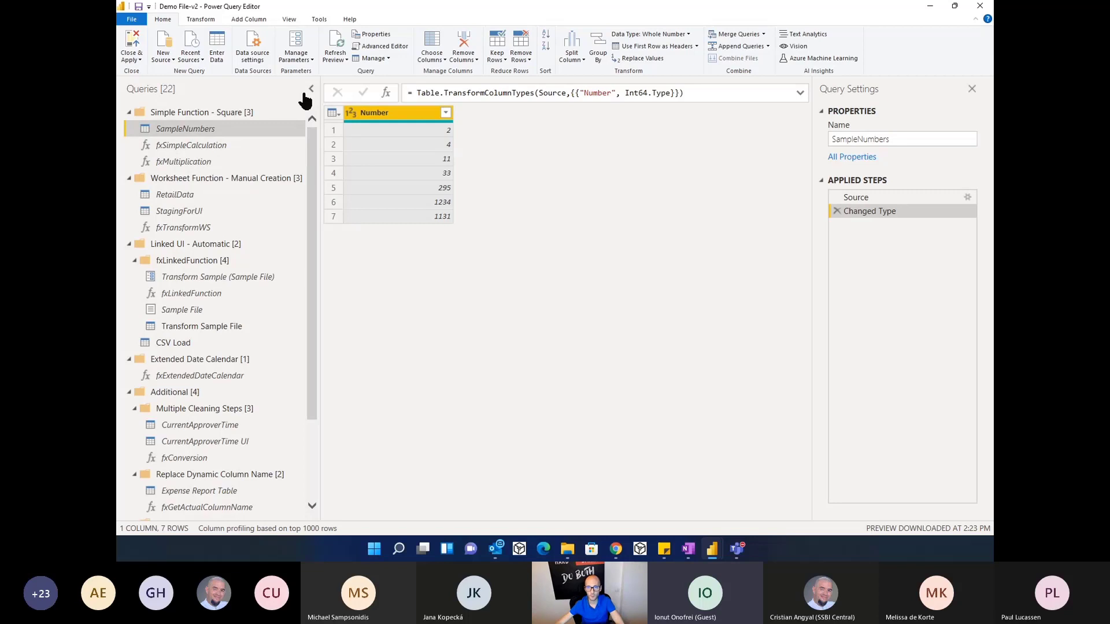
left_click(260, 20)
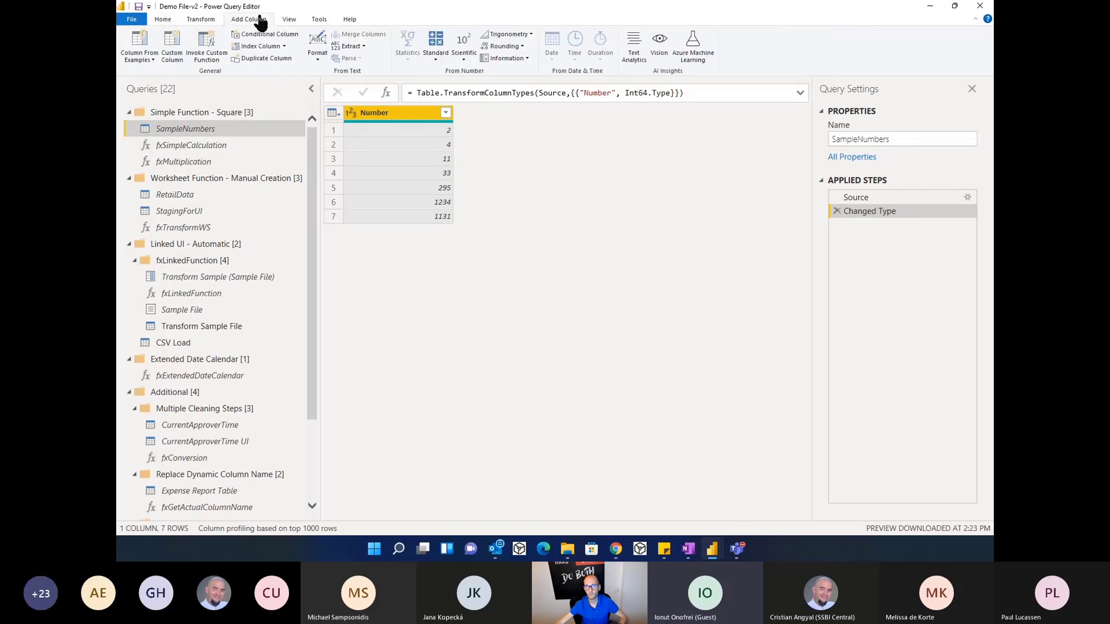
key("ctrl+2")
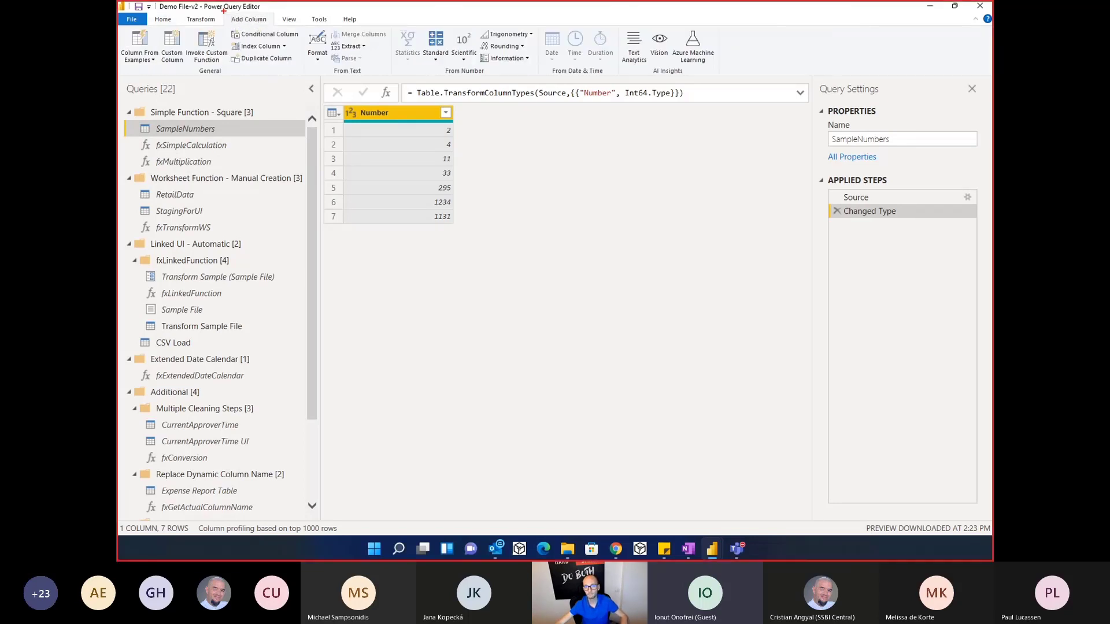
left_click_drag(224, 10, 274, 25)
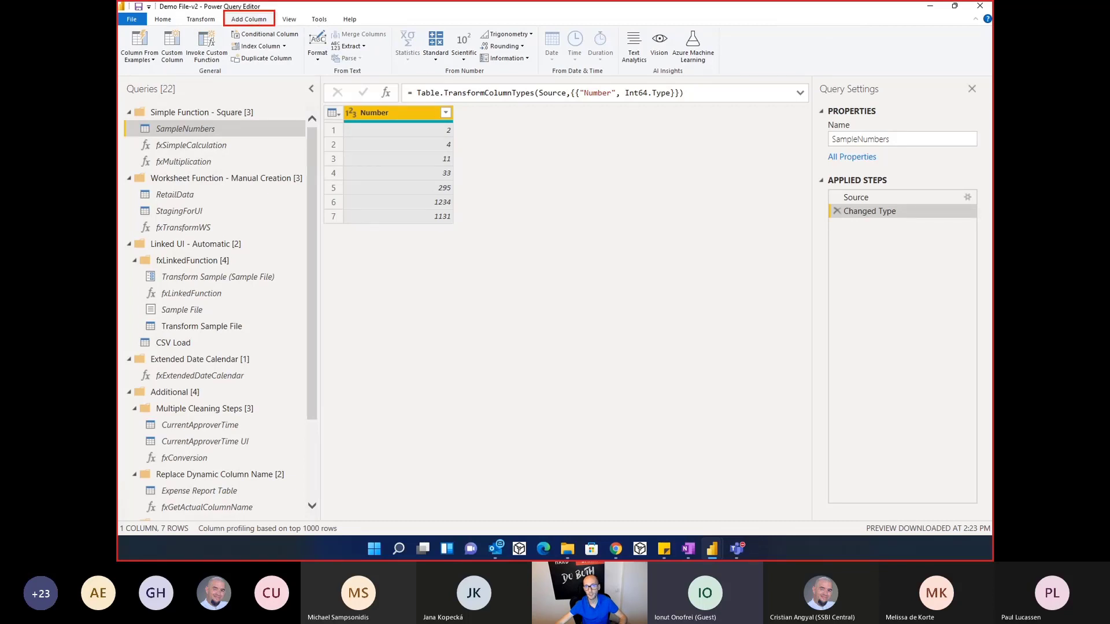
left_click_drag(187, 24, 229, 72)
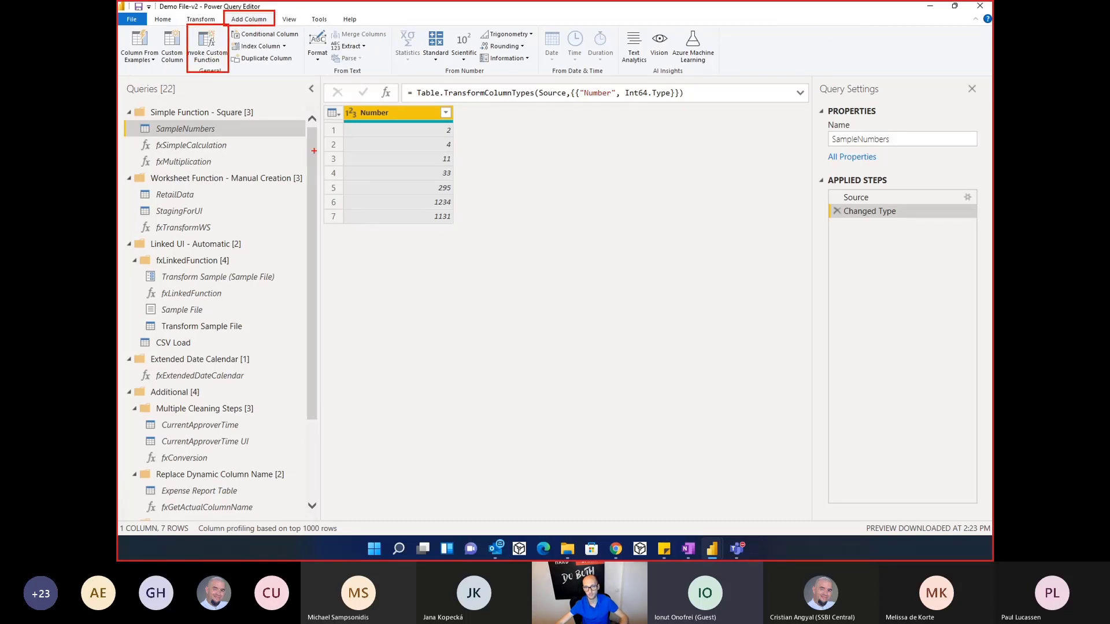
key("Escape")
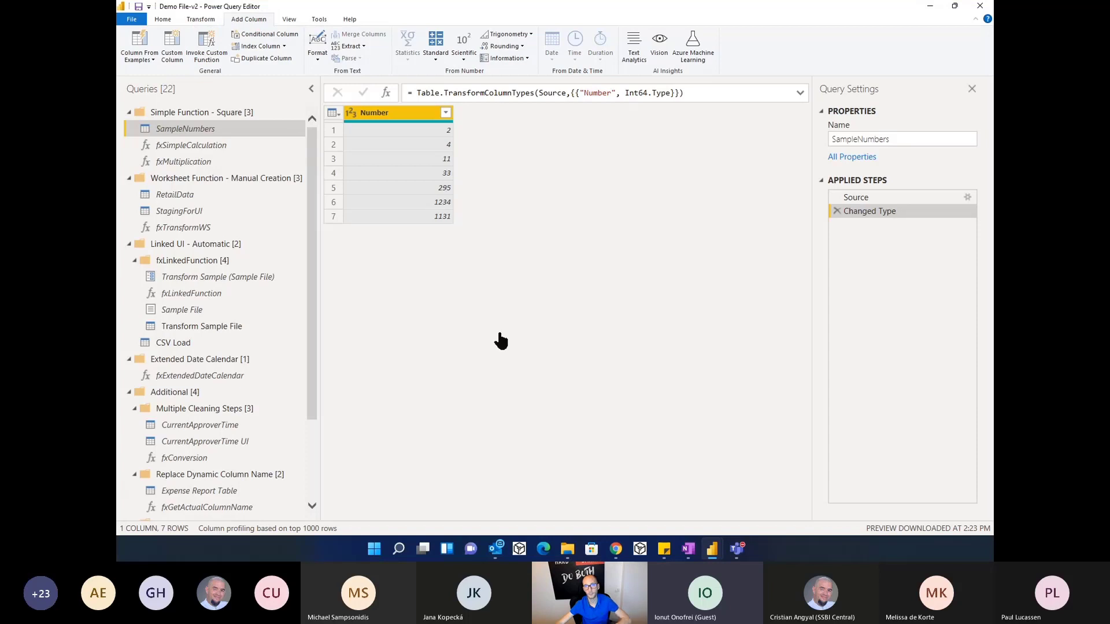
Step: Start invoking a custom function for each row, with NewResult as the new column name and fxMultiplication as the function query
left_click(212, 60)
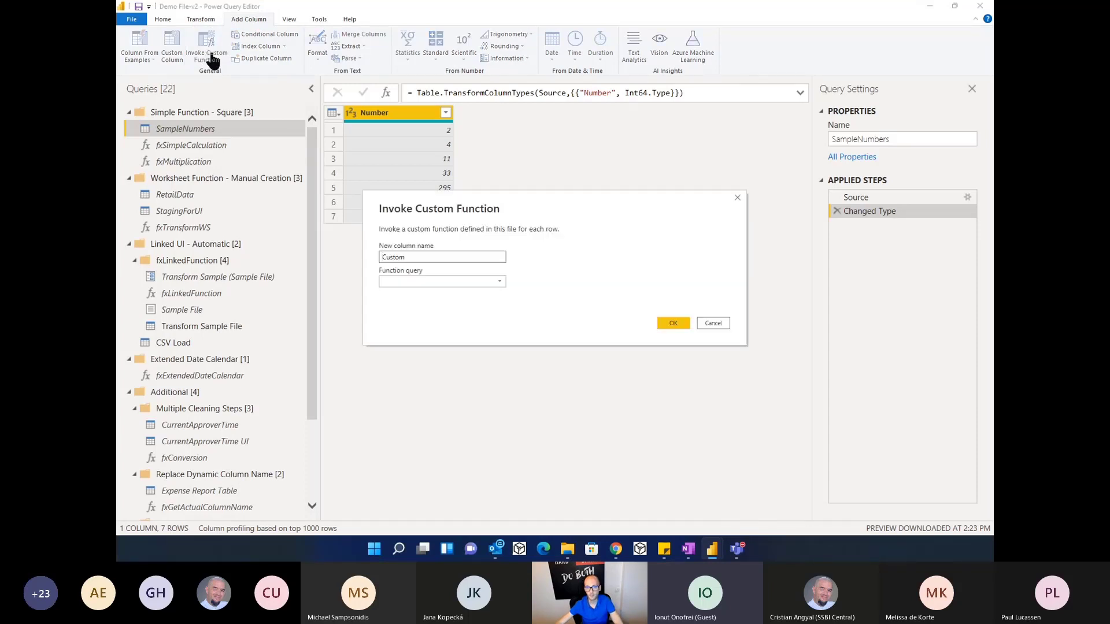
double_click(416, 256)
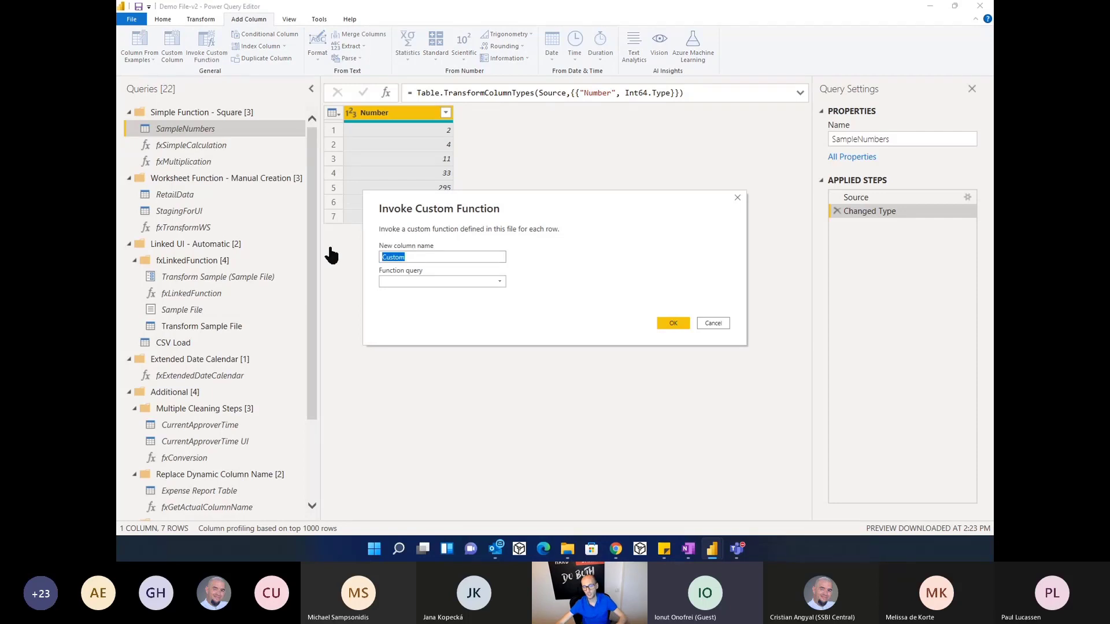
type("N")
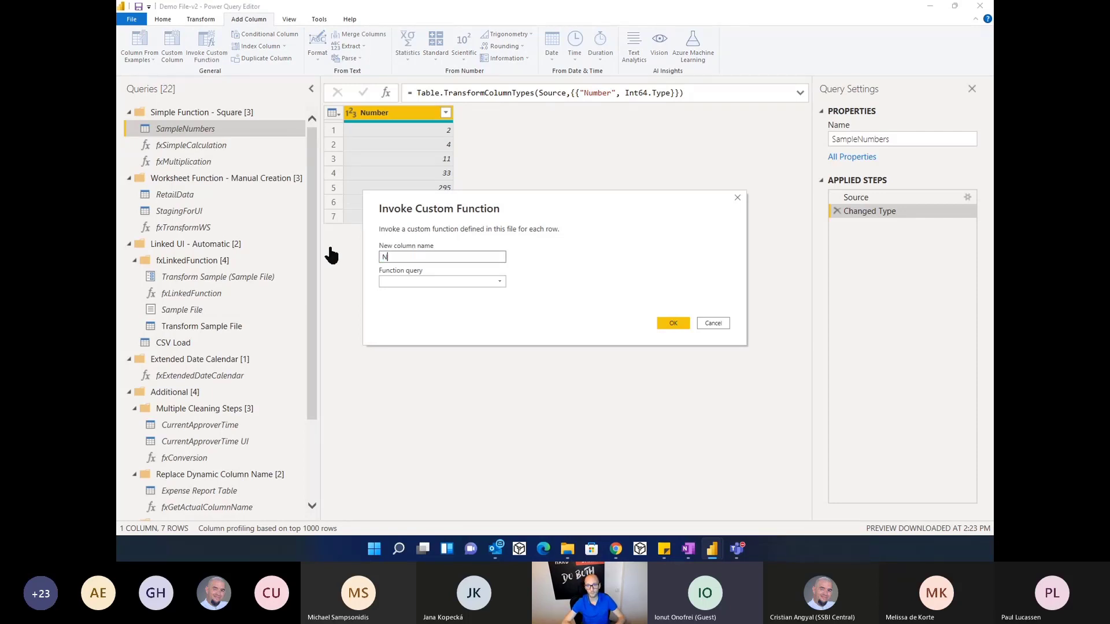
type("ewResult")
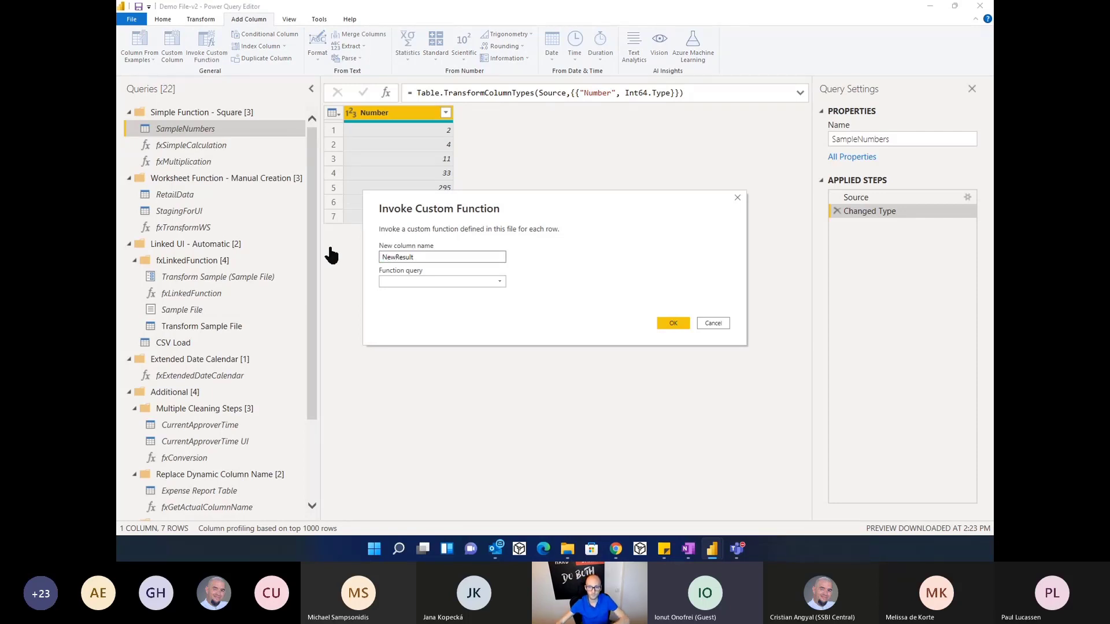
left_click(414, 282)
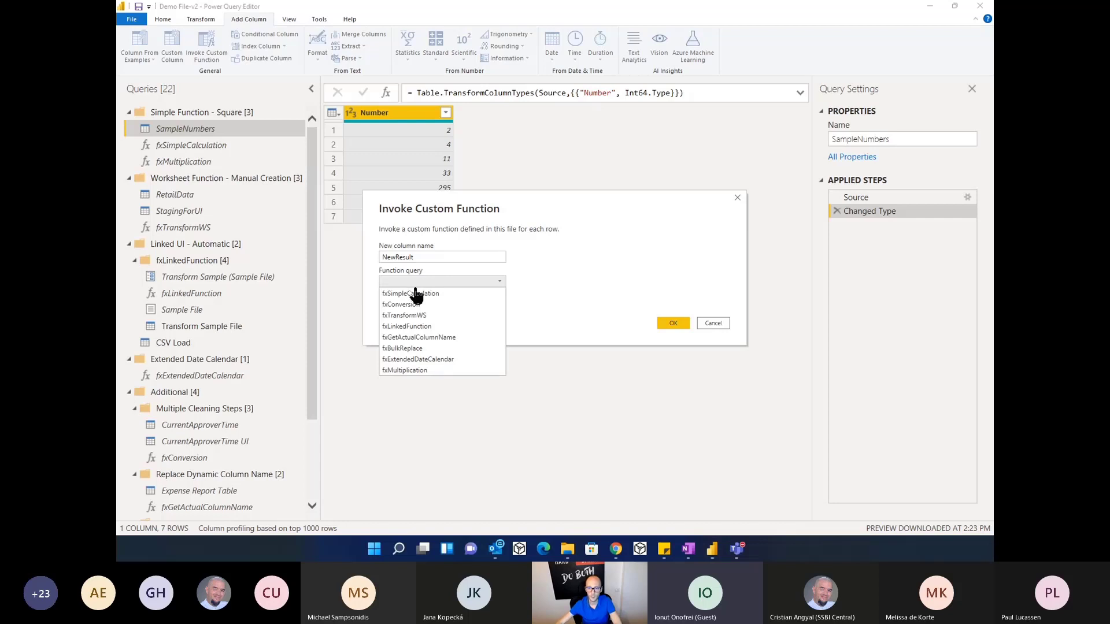
left_click(415, 370)
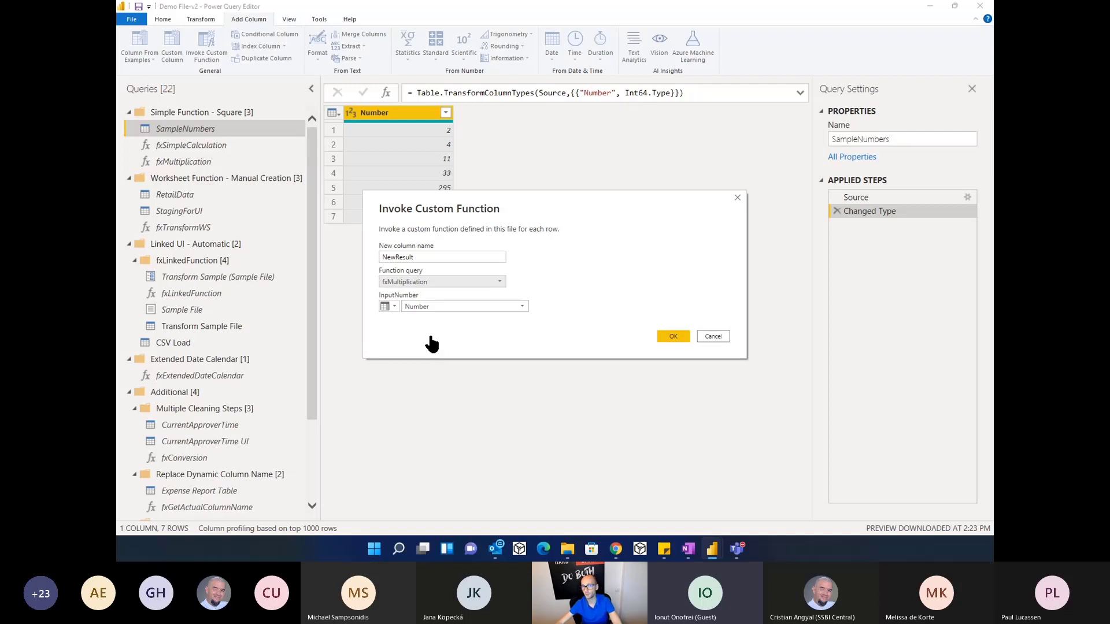
Step: Keep the column name input type with Number as InputNumber and add the invoked function column
left_click(393, 307)
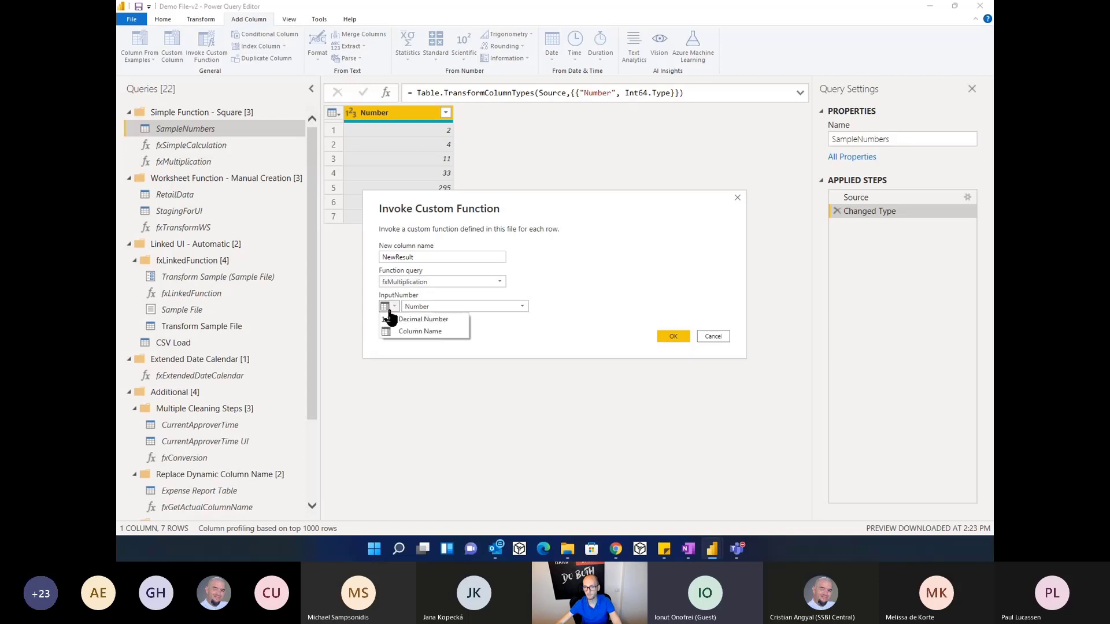
left_click(420, 332)
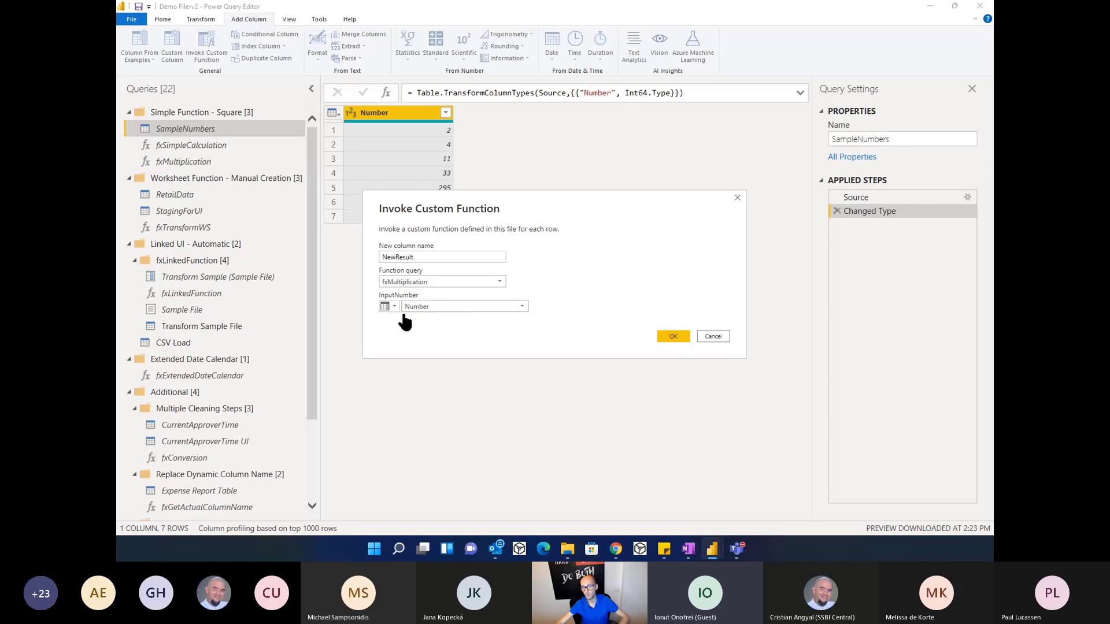
key("ctrl+2")
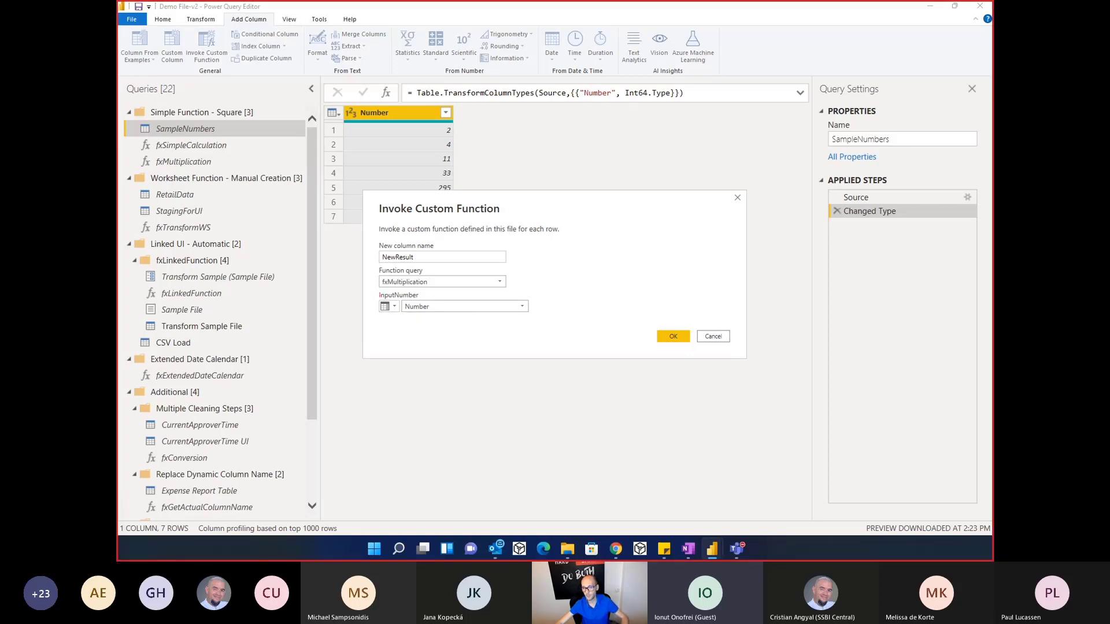
left_click_drag(378, 296, 402, 315)
key("Escape")
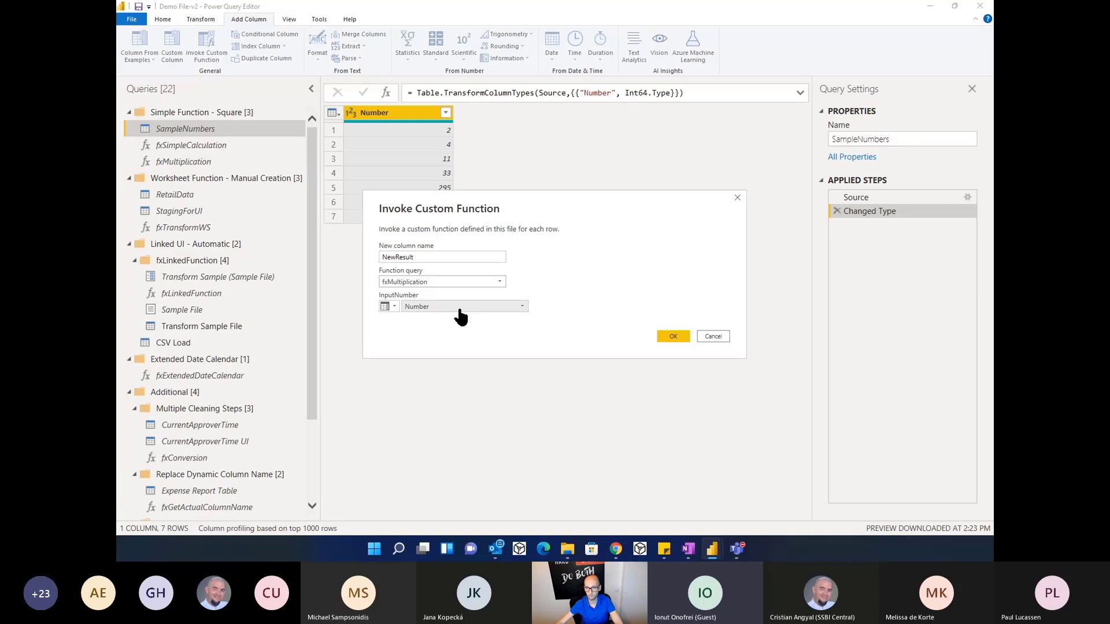
left_click(673, 338)
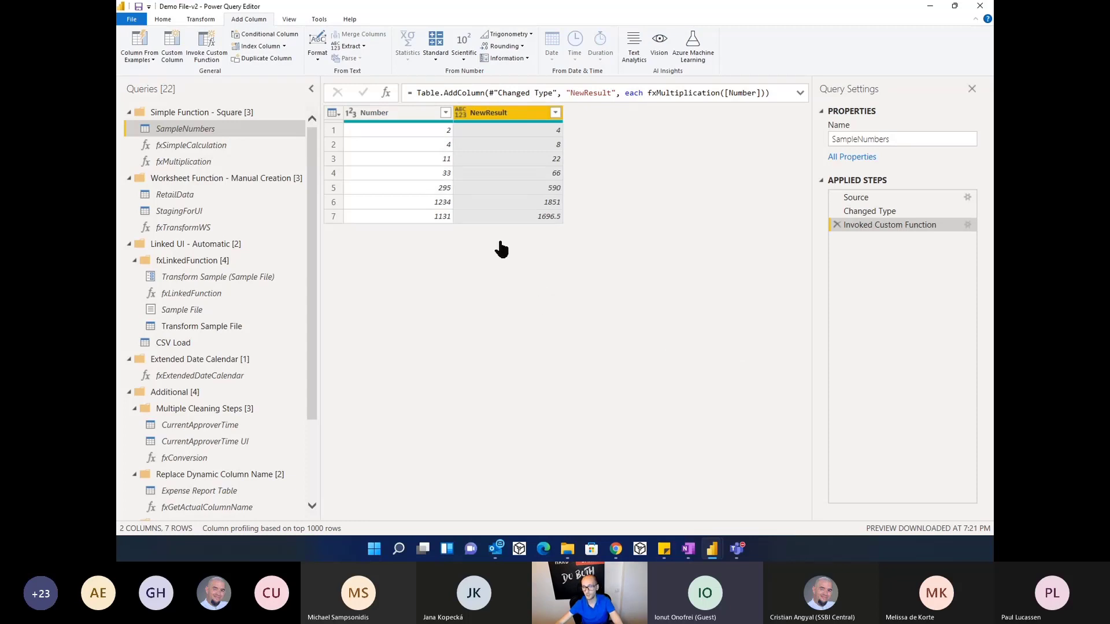
Step: Outline rows 1–2 and rows 6–7 of the Number and NewResult columns on screen to compare their values
key("ctrl+2")
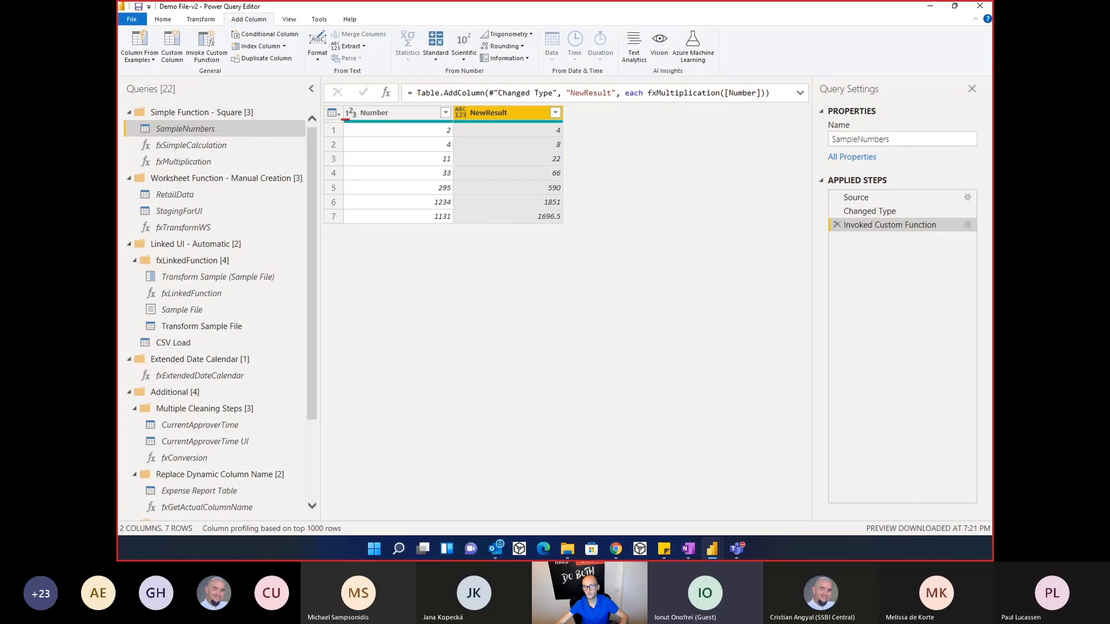
mouse_move(345, 120)
left_mouse_down()
mouse_move(571, 138)
mouse_move(569, 153)
left_mouse_up()
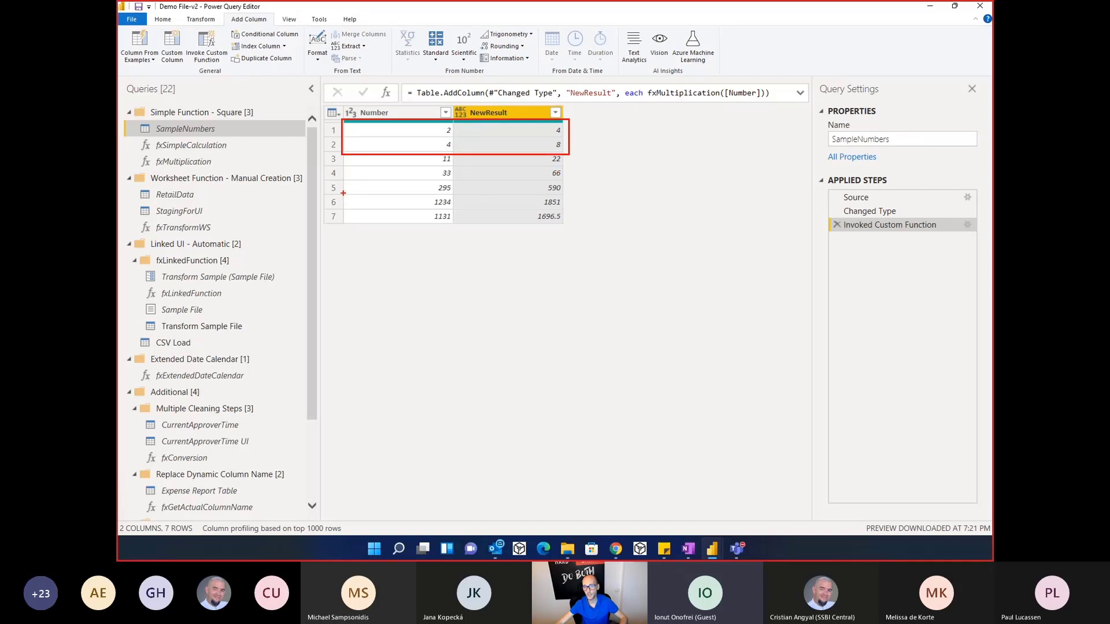
mouse_move(343, 193)
left_mouse_down()
mouse_move(581, 247)
mouse_move(574, 229)
left_mouse_up()
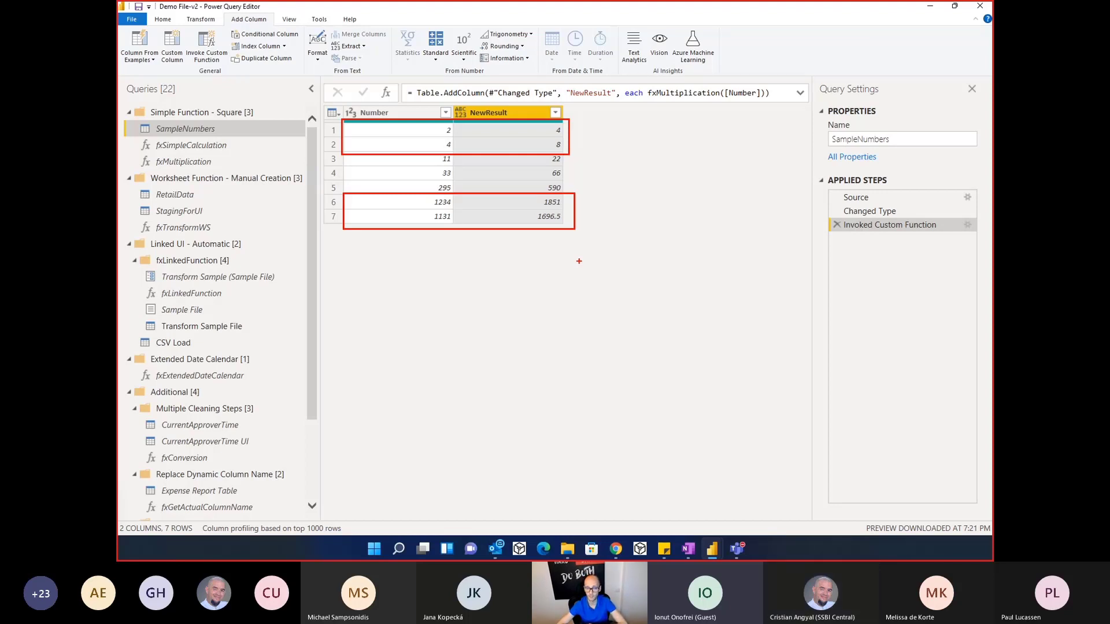
key("Escape")
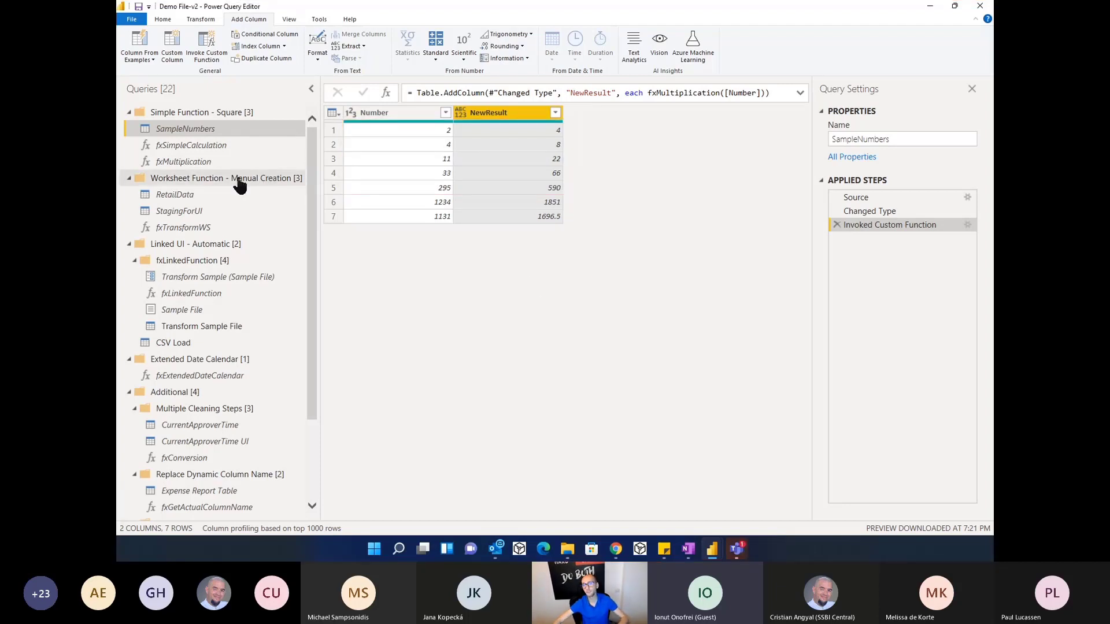
Step: Select the fxMultiplication query, and launch Excel with a blank workbook
left_click(203, 166)
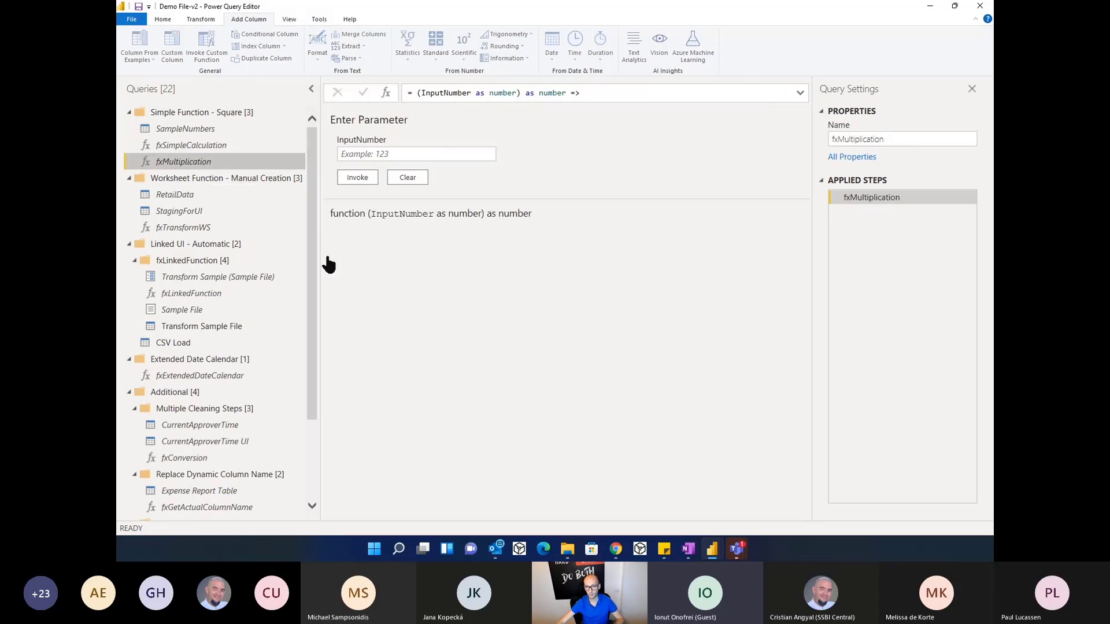
left_click(400, 552)
type("excel")
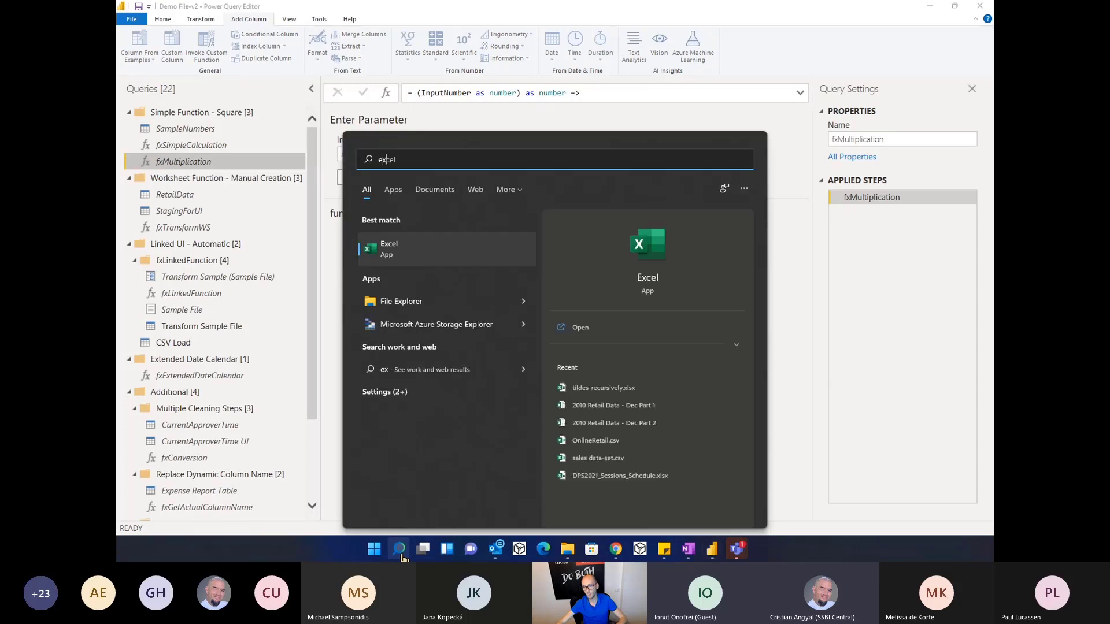
left_click(391, 251)
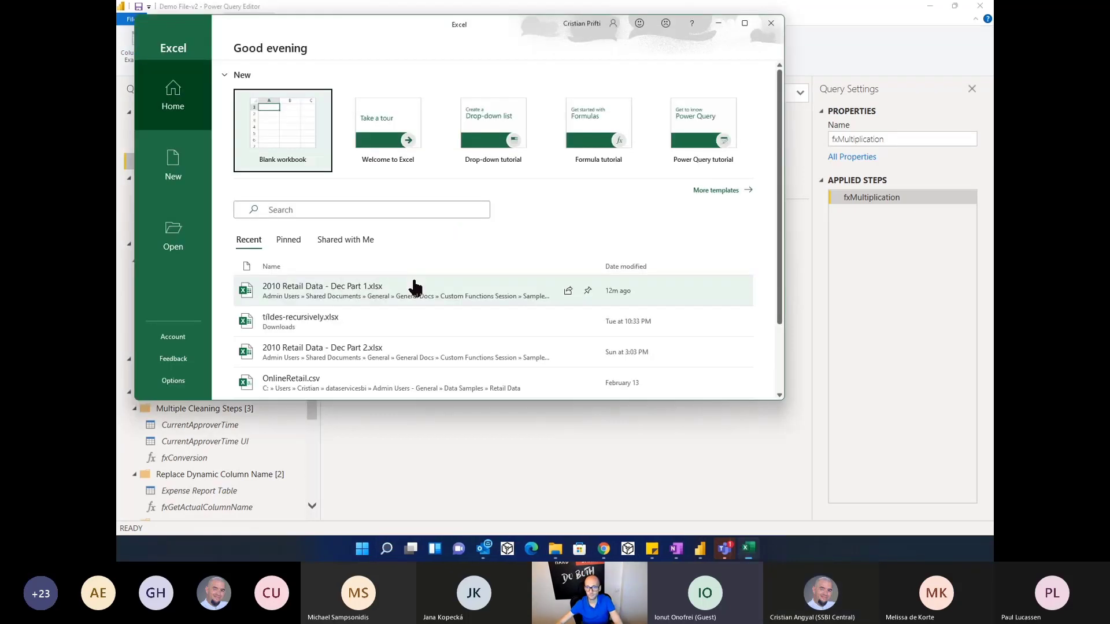
left_click(266, 139)
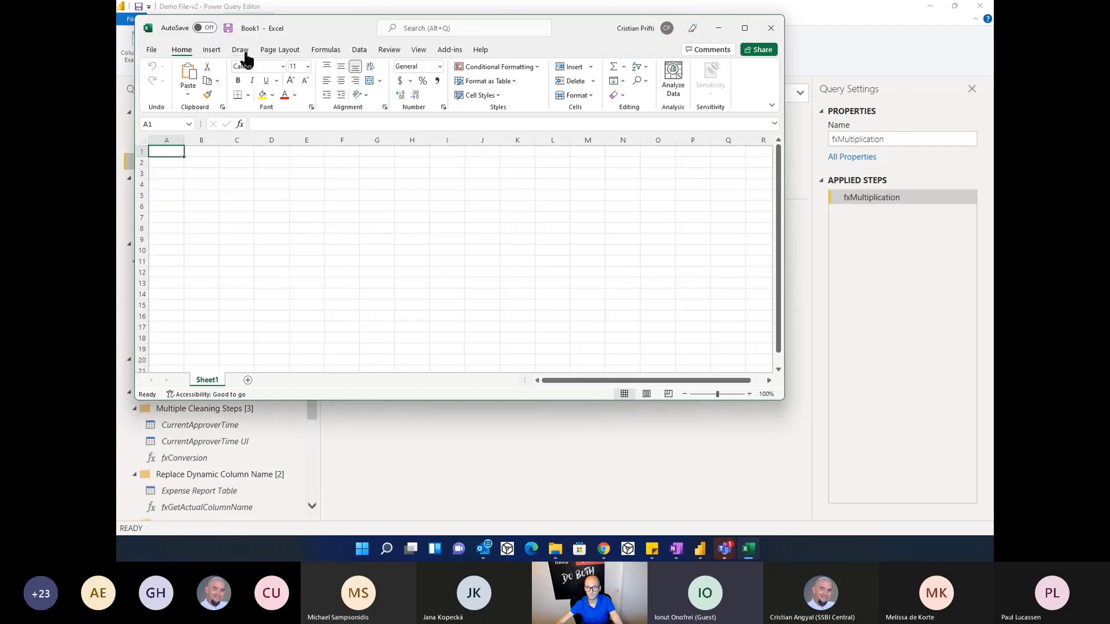
Step: Launch the Power Query Editor from the blank Excel workbook and bring its empty query list to the front
left_click(356, 50)
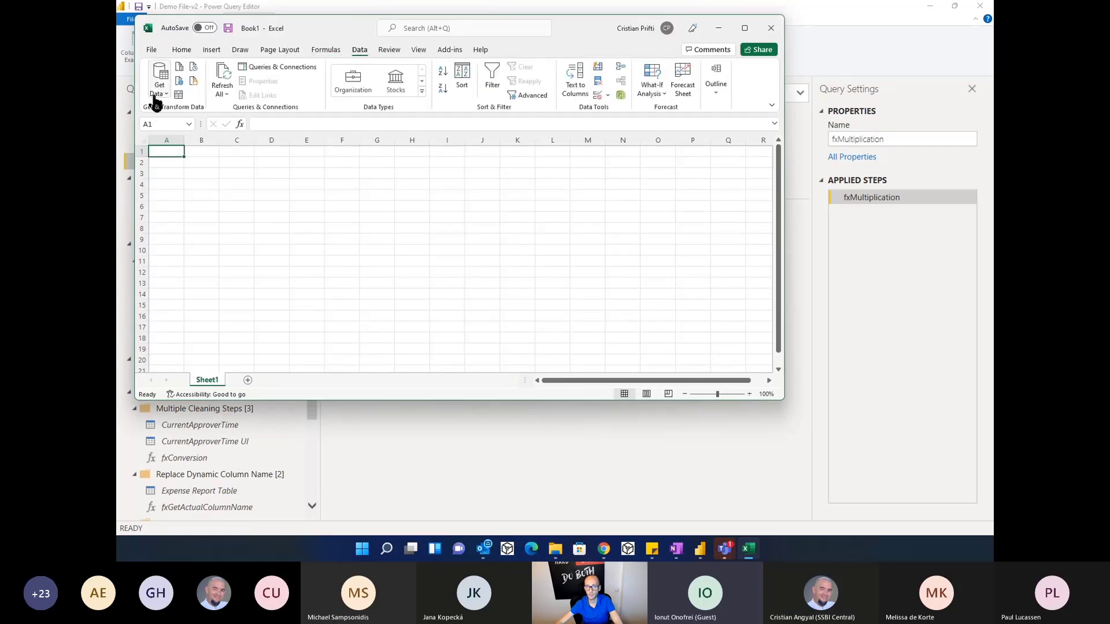
left_click(155, 94)
left_click(210, 293)
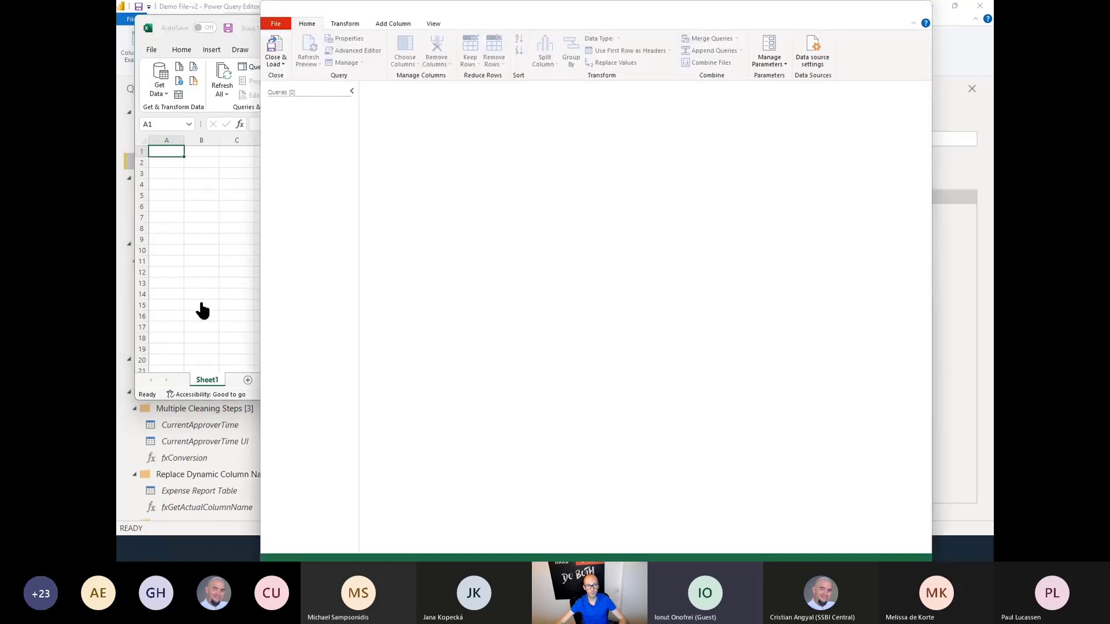
left_click(205, 543)
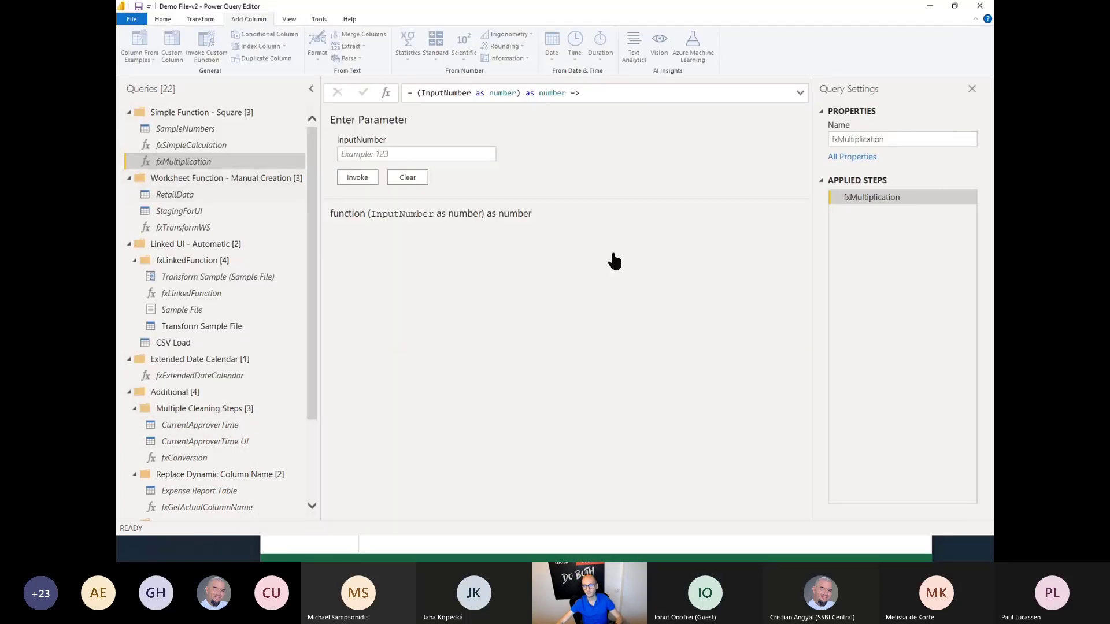
left_click(929, 5)
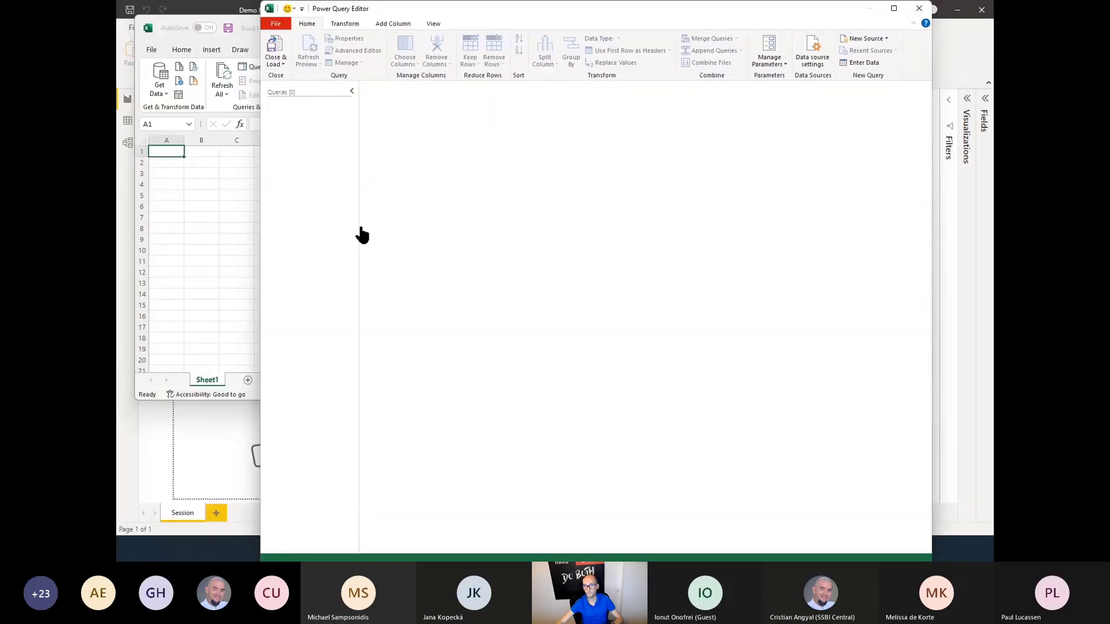
right_click(327, 220)
left_click(306, 228)
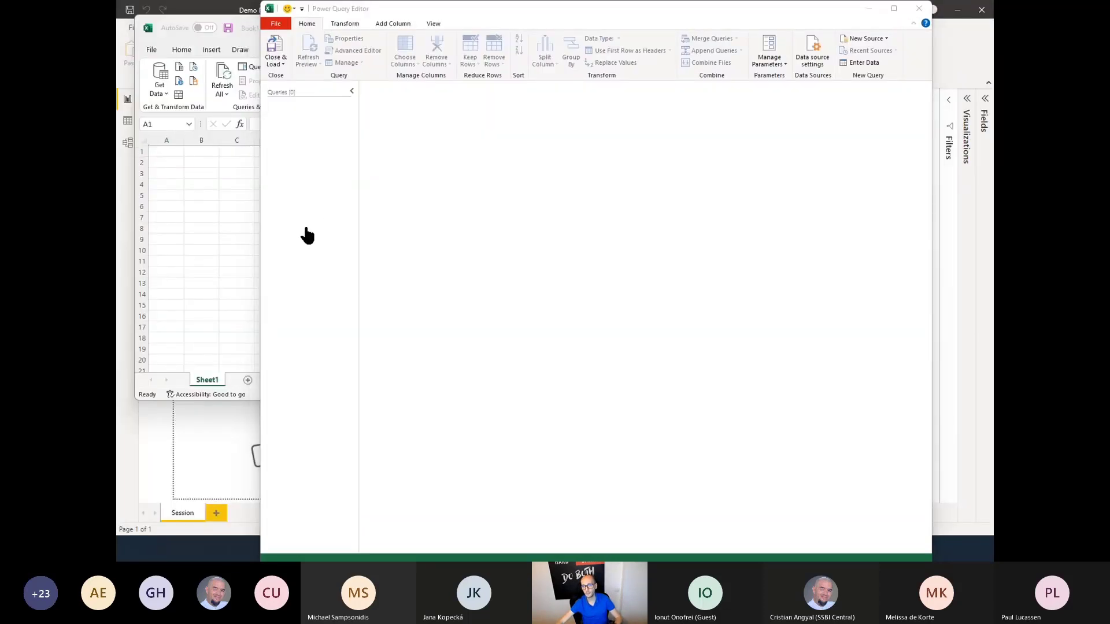
Step: Copy the fxMultiplication query from the Demo File-v2 editor and paste it into Excel's Power Query Editor
key("alt+Tab")
right_click(184, 165)
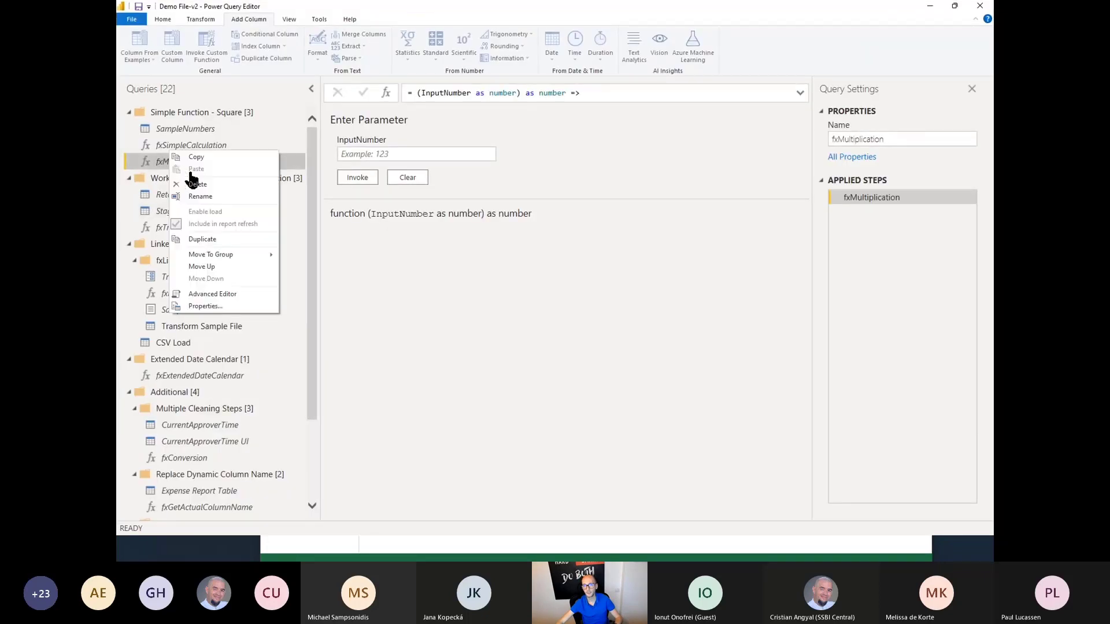
left_click(196, 159)
key("alt+Tab")
key("ctrl+v")
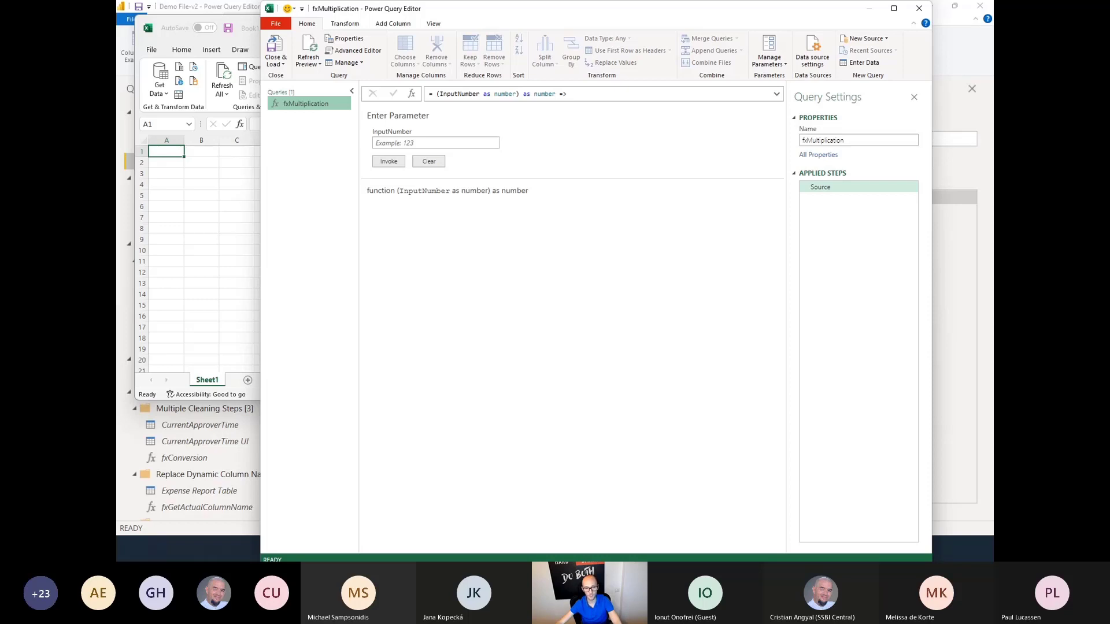
Step: Switch to the Power BI service in the browser and start a new dataflow in the Reports Showcase workspace
key("super+d")
key("super+d")
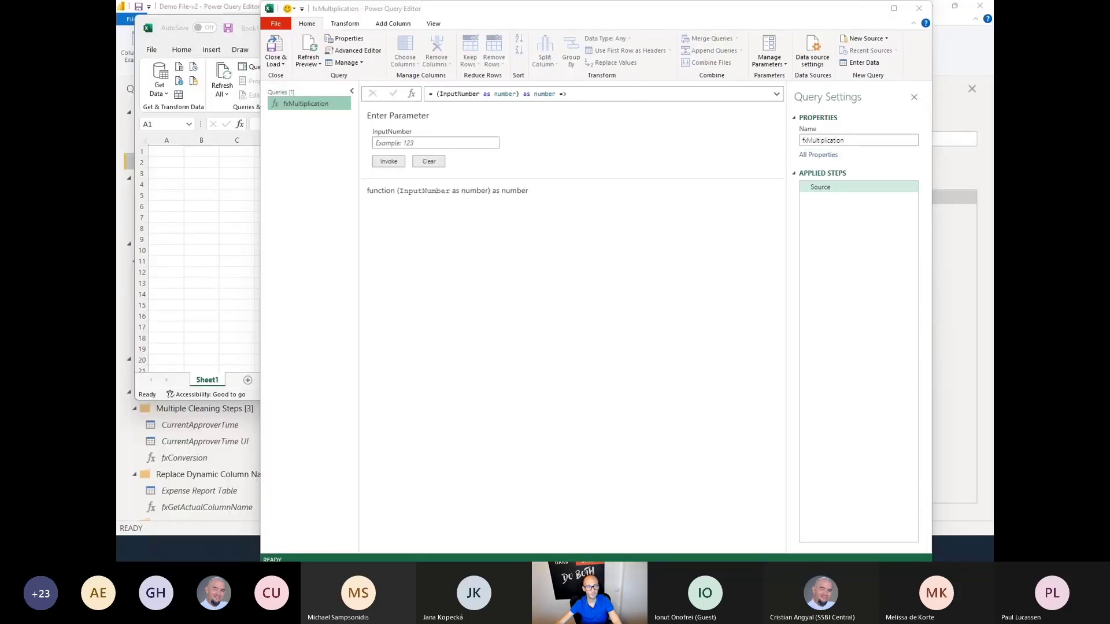
key("alt+Tab")
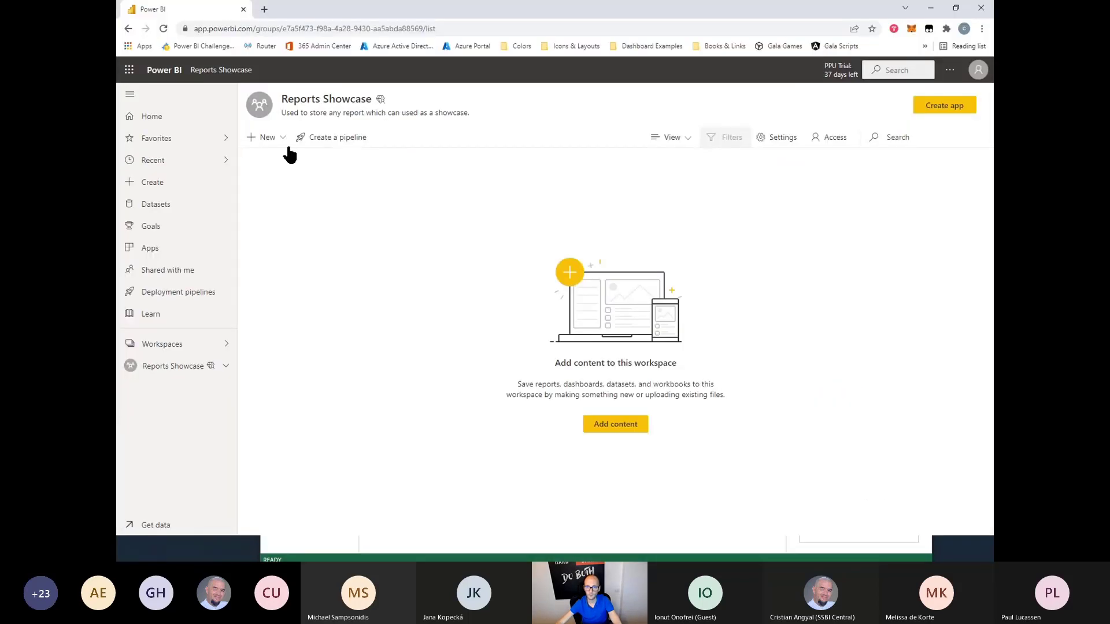
left_click(270, 141)
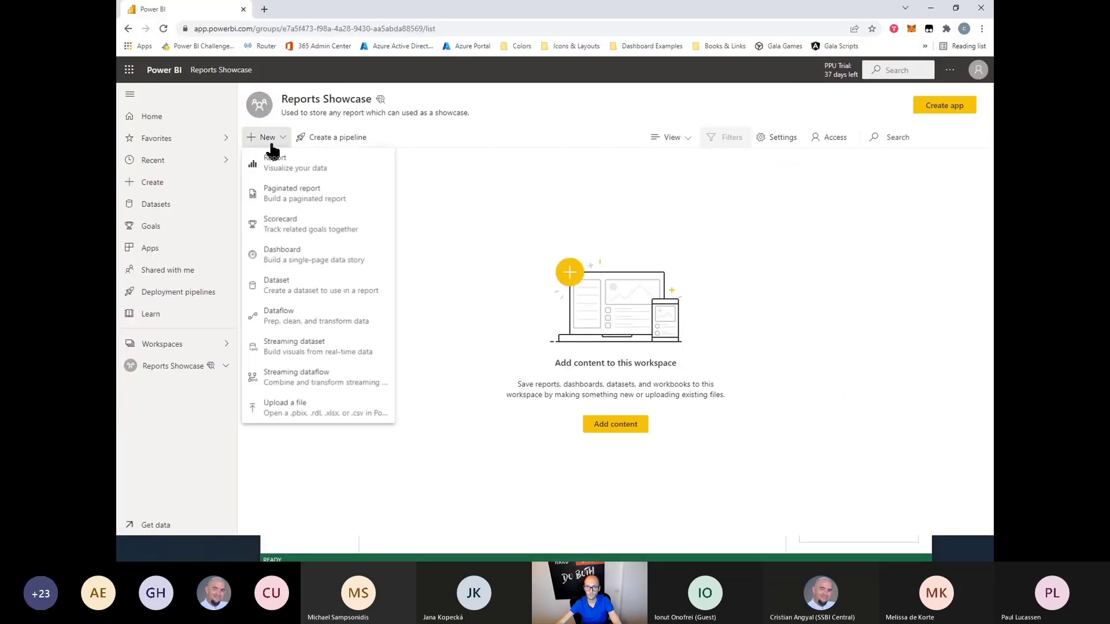
left_click(300, 321)
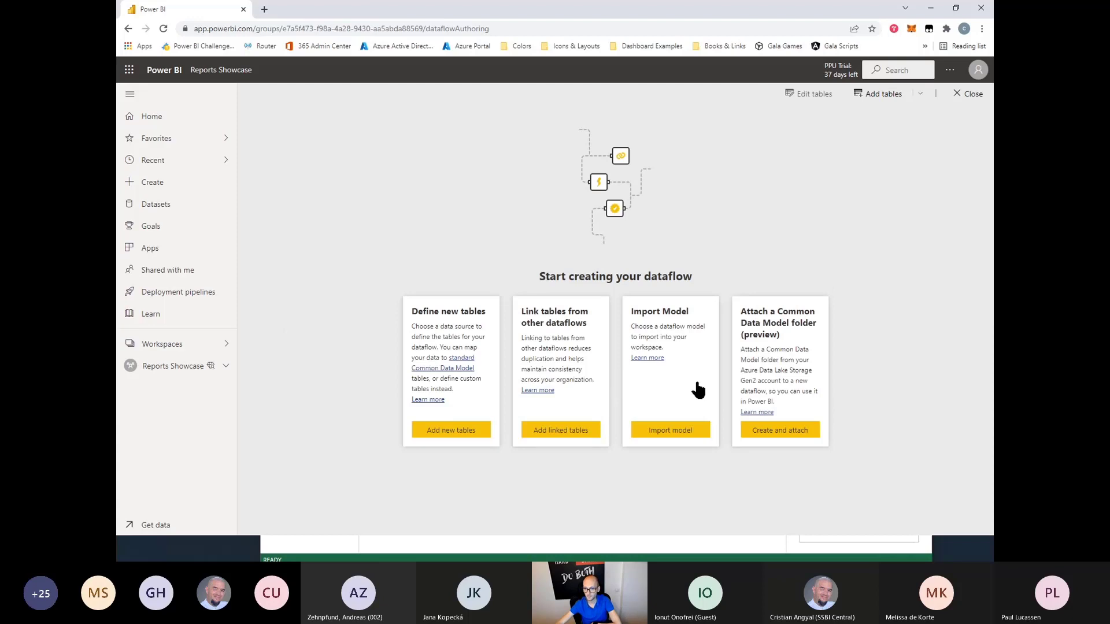
Step: Define new tables for the dataflow from a blank query, and paste the copied fxMultiplication function into its query list
left_click(437, 432)
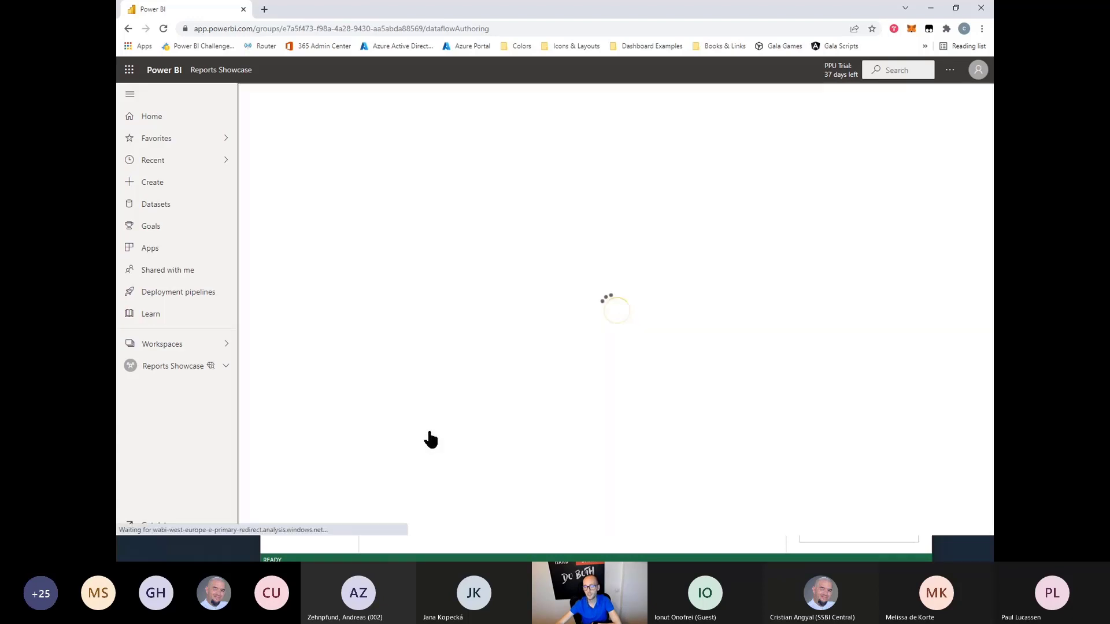
scroll(641, 323, "down", 2)
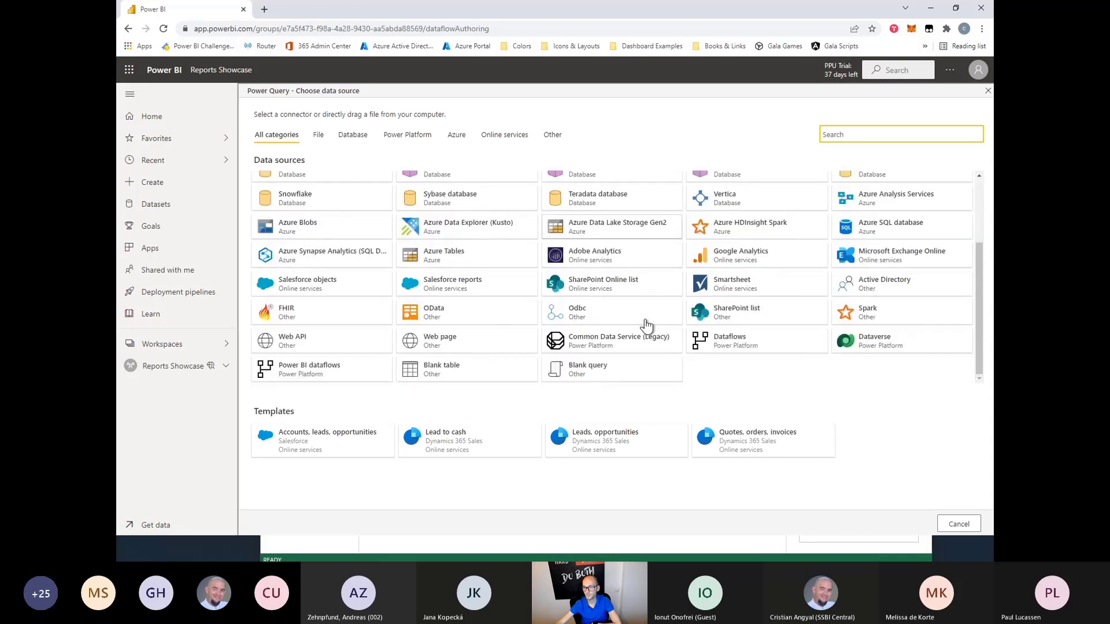
left_click(593, 377)
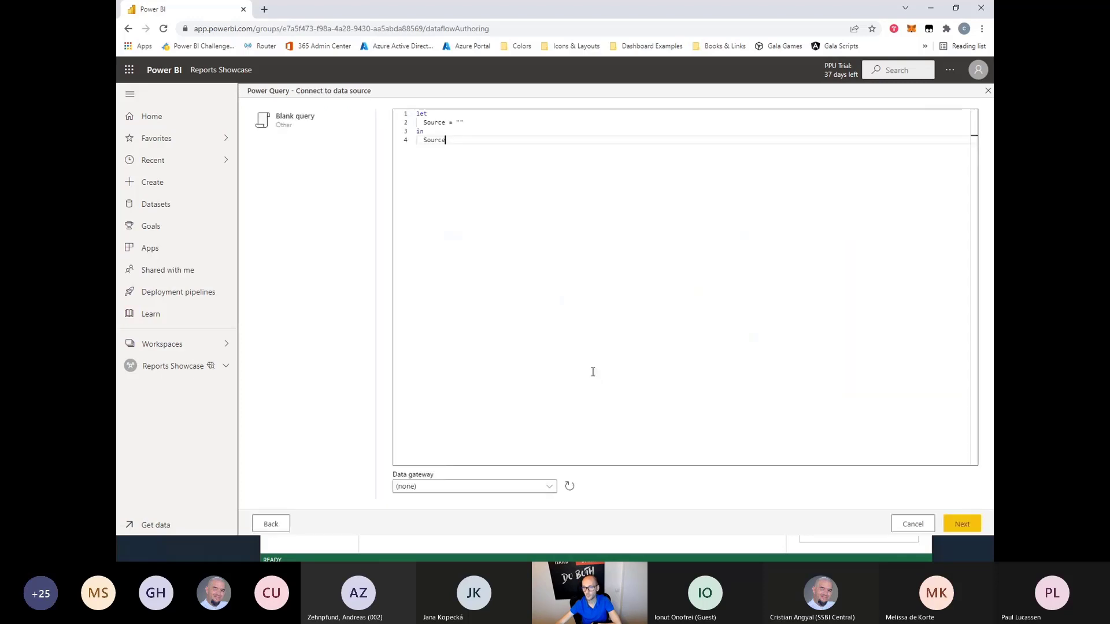
left_click(962, 524)
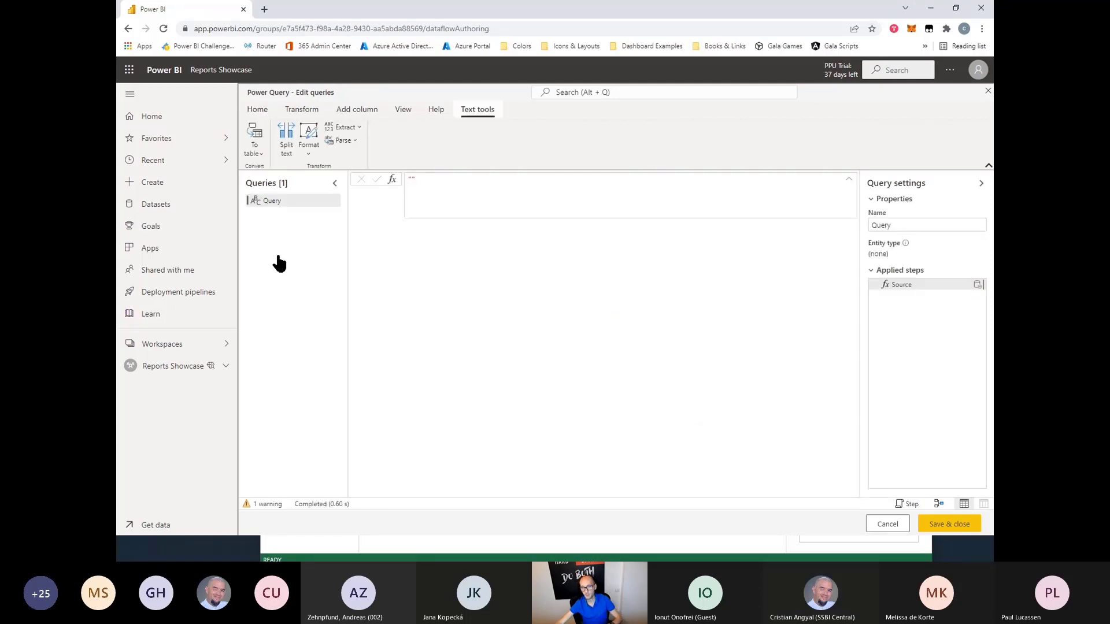
key("ctrl+v")
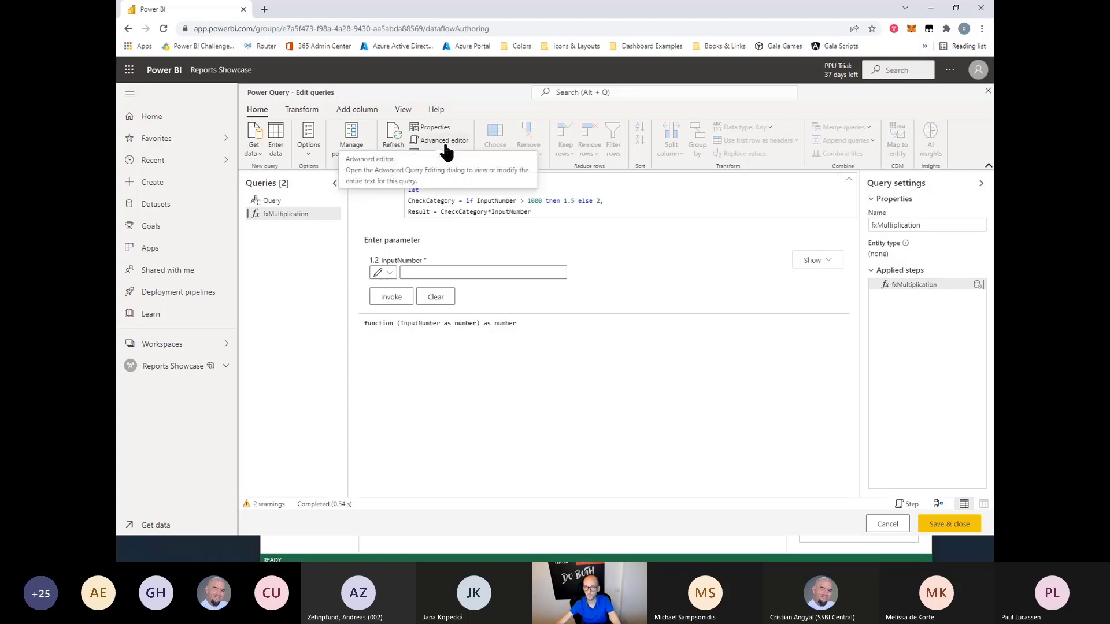
Step: Close Excel's Power Query Editor, discarding the pasted function query, and minimize the blank workbook
left_click_drag(484, 12, 462, 219)
left_click(589, 132)
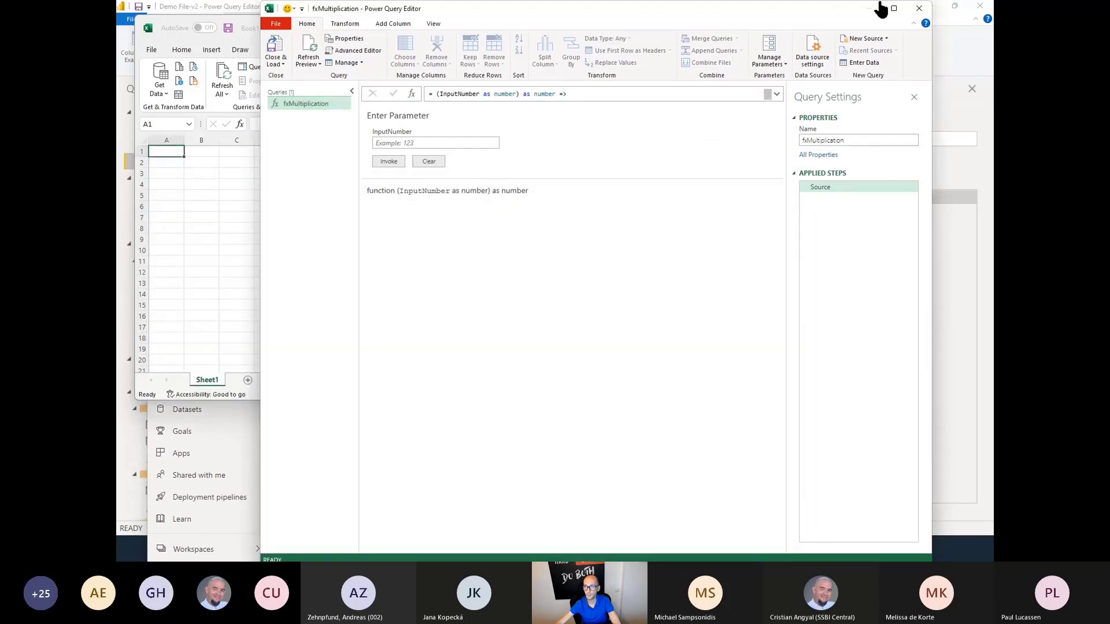
left_click(919, 8)
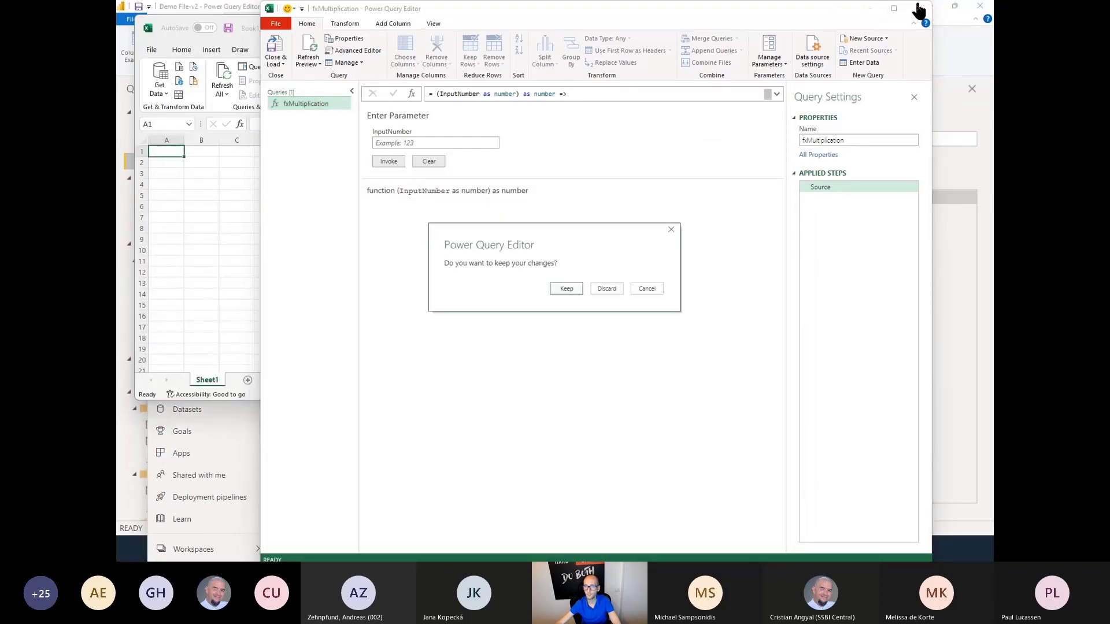
left_click(606, 289)
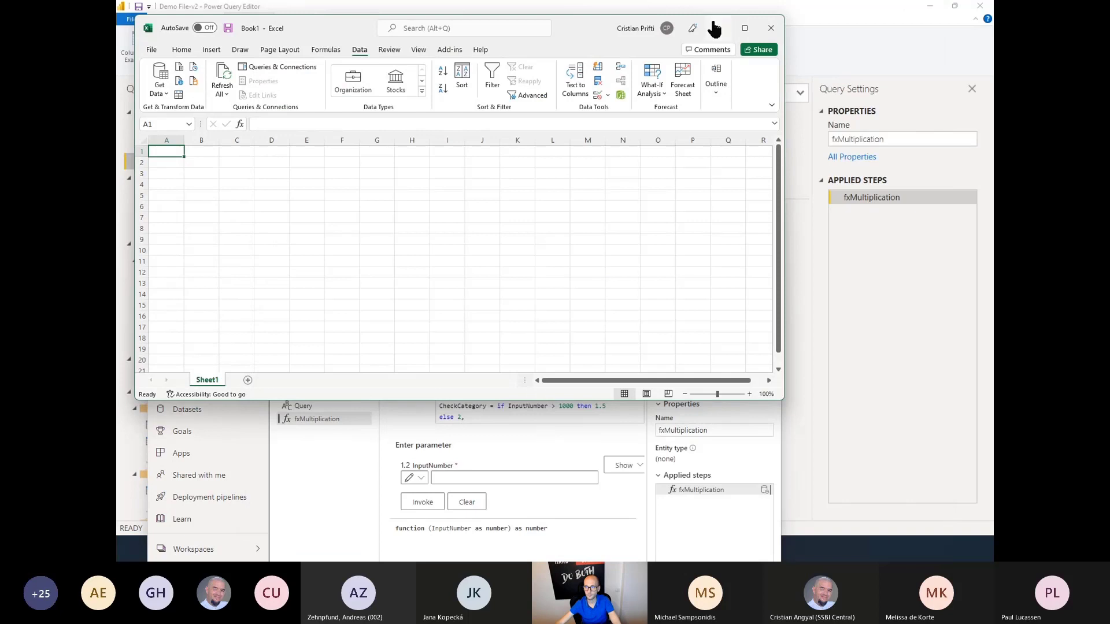
left_click(717, 28)
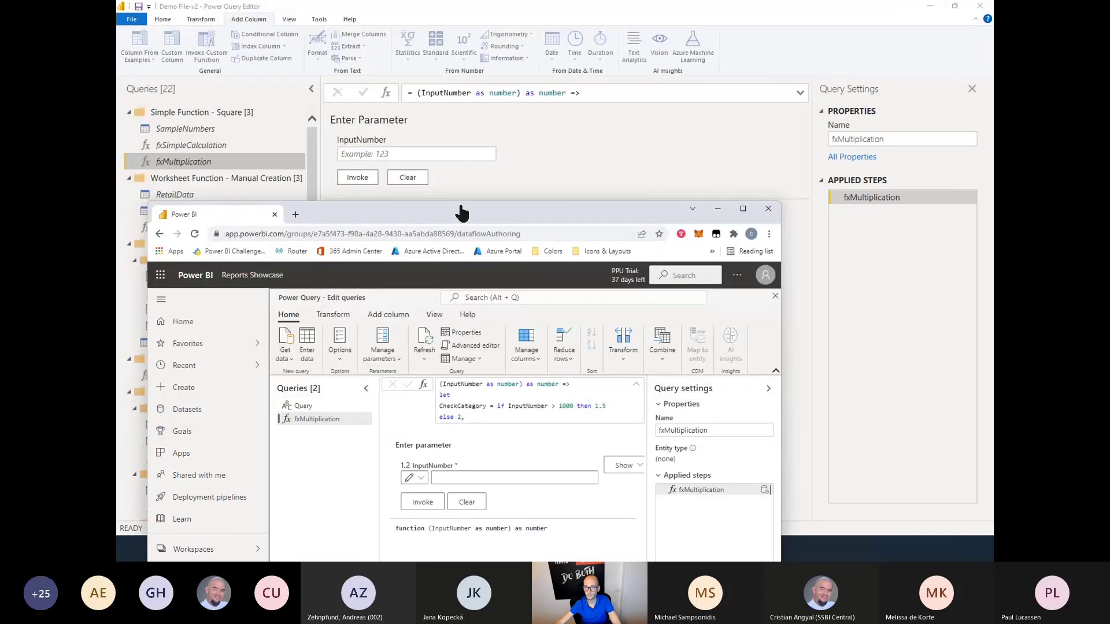
Step: Return to the Demo File-v2 Power Query Editor and highlight the full fxMultiplication code in its Advanced Editor
left_click(509, 149)
left_click(167, 22)
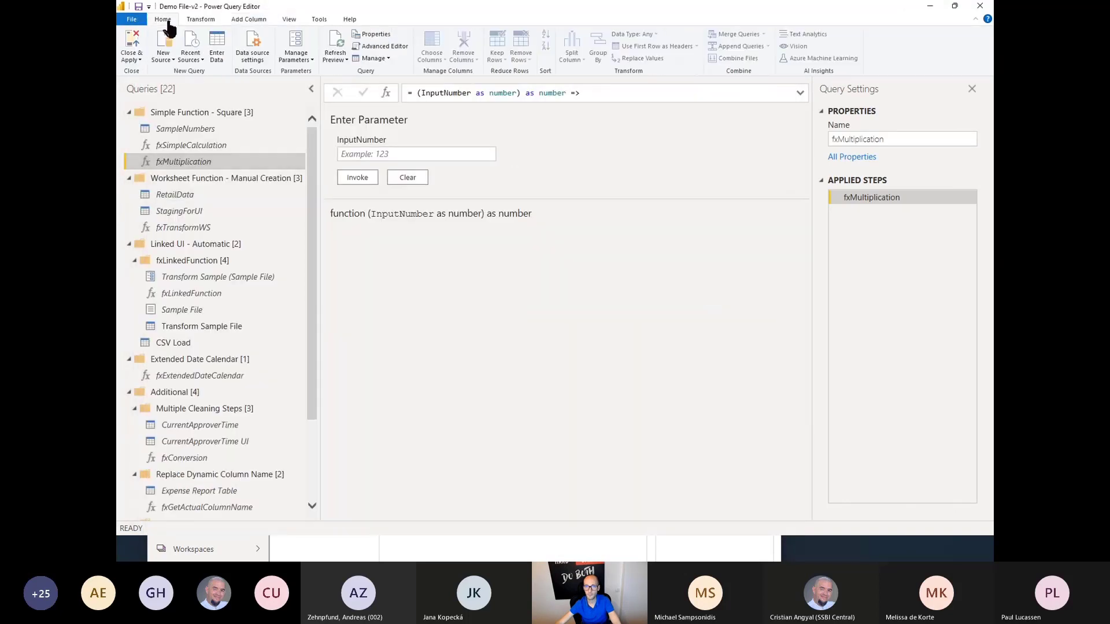
left_click(376, 46)
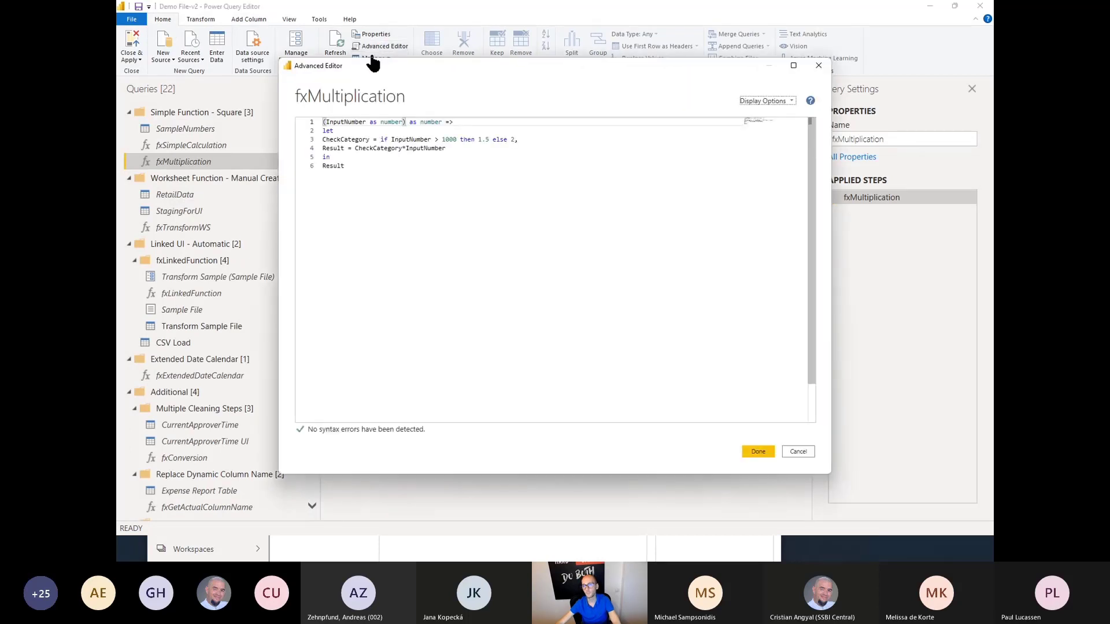
left_click_drag(418, 184, 304, 123)
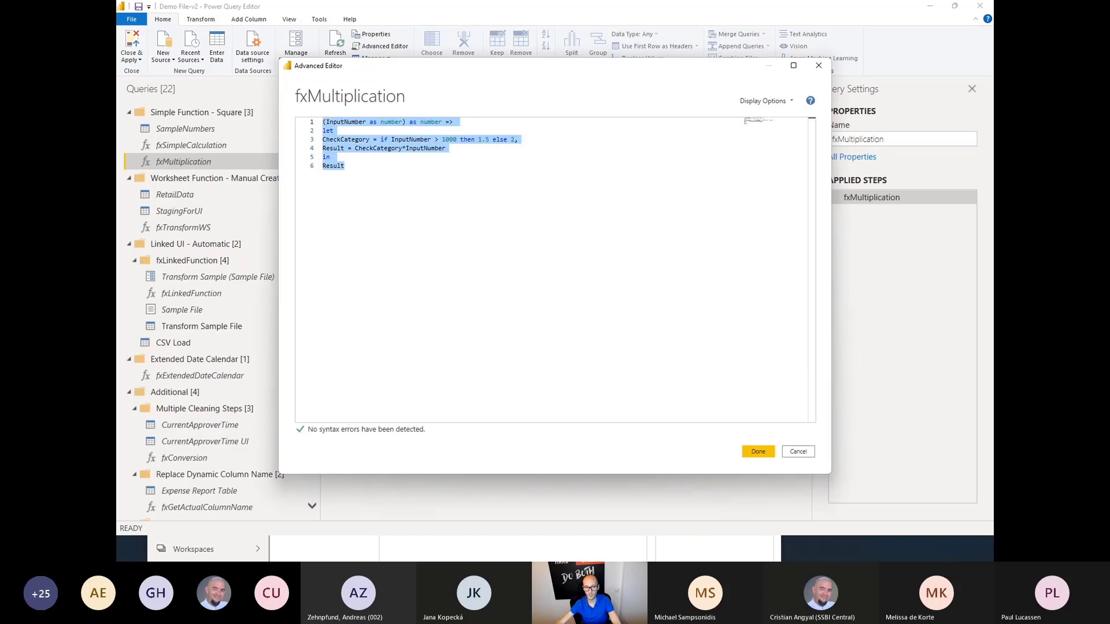
Step: Compare the dataflow's version of the fxMultiplication code, highlighting its outer let and final fxMultiplication lines, and leave both code editors without saving
key("alt+Tab")
left_click(454, 350)
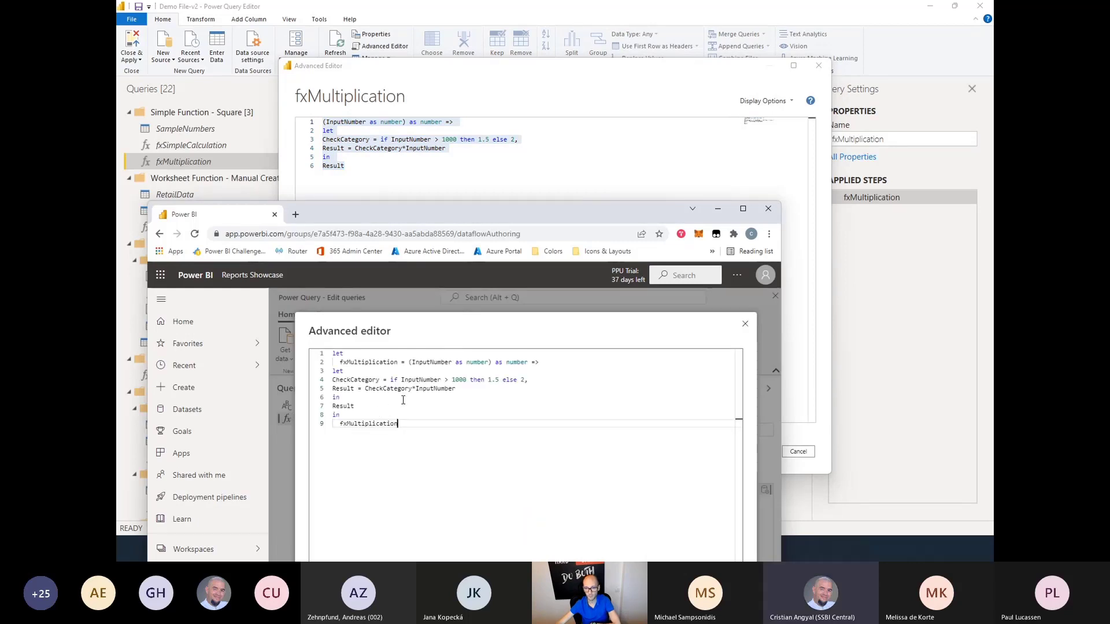
double_click(342, 354)
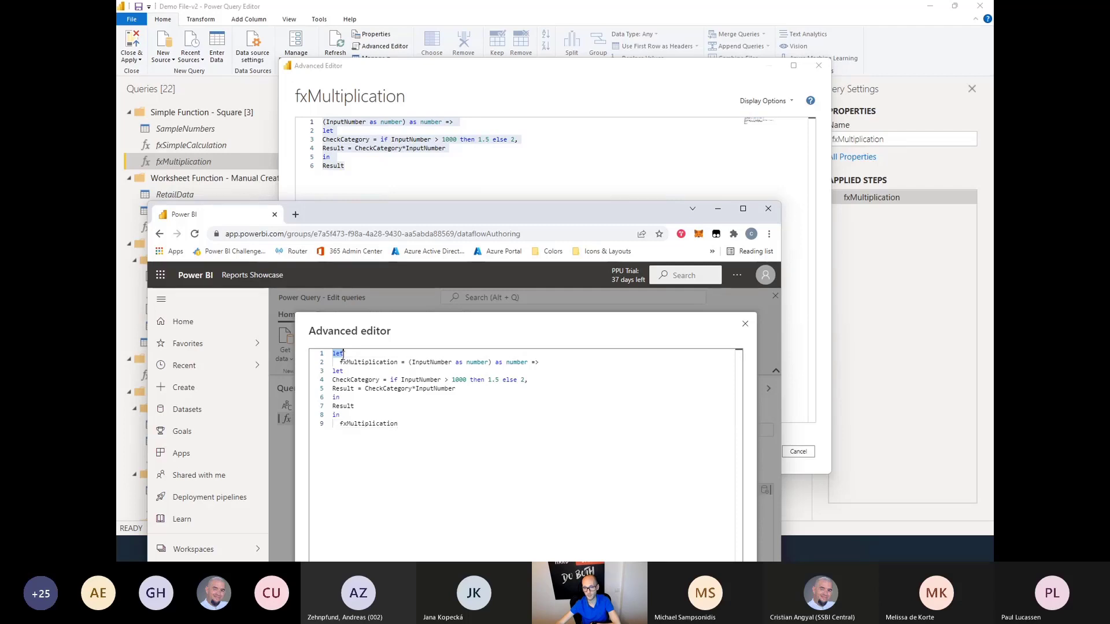
mouse_move(341, 362)
left_mouse_down()
mouse_move(375, 363)
mouse_move(344, 371)
left_mouse_up()
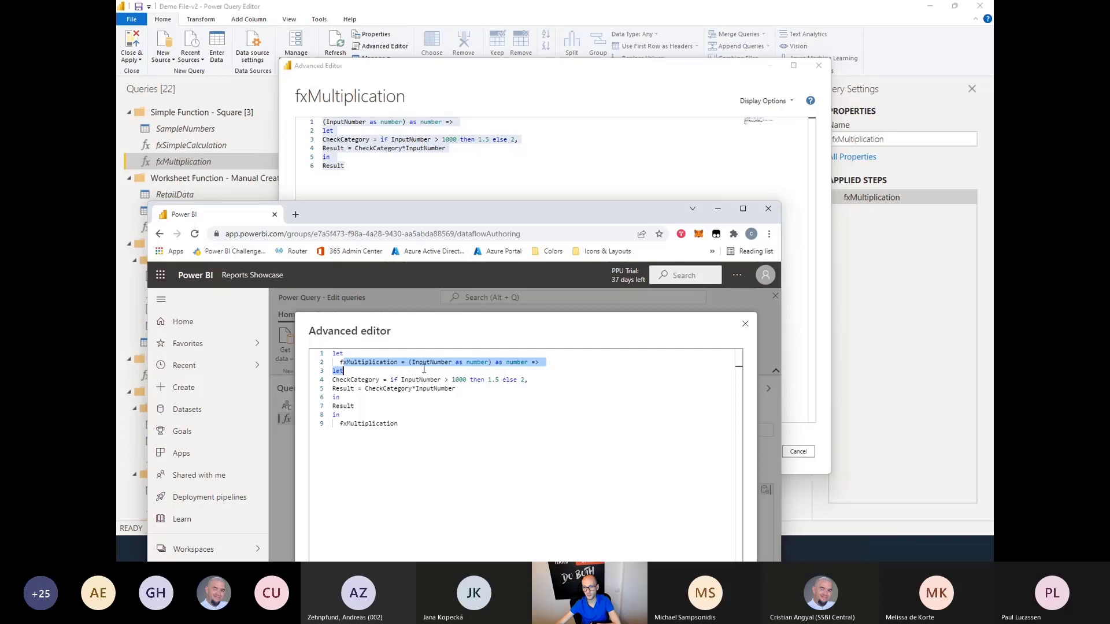
double_click(352, 423)
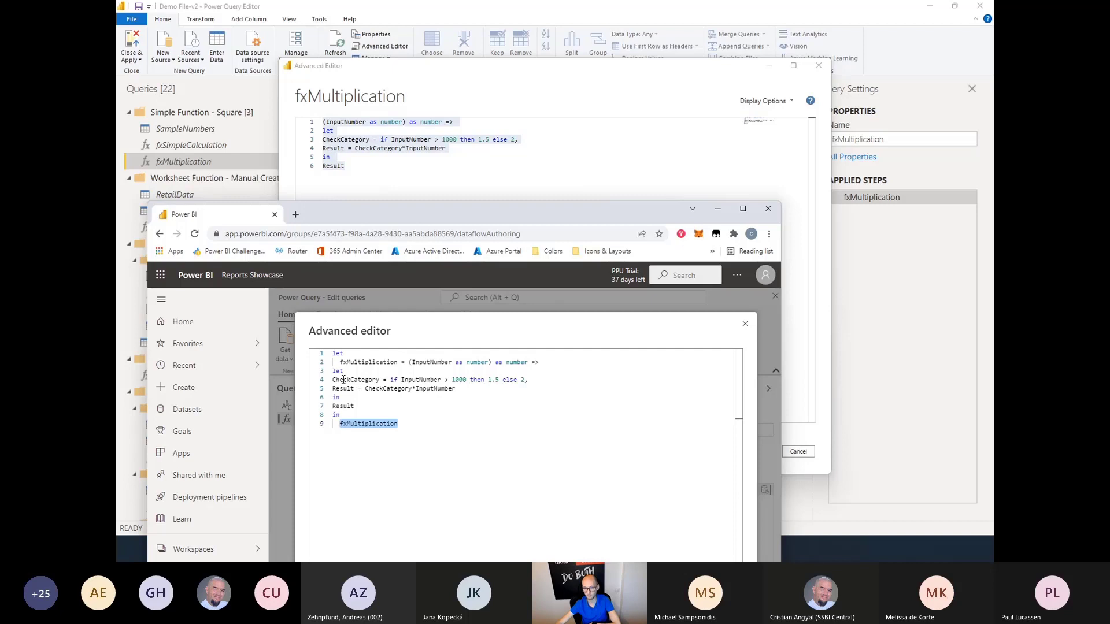
left_click(745, 325)
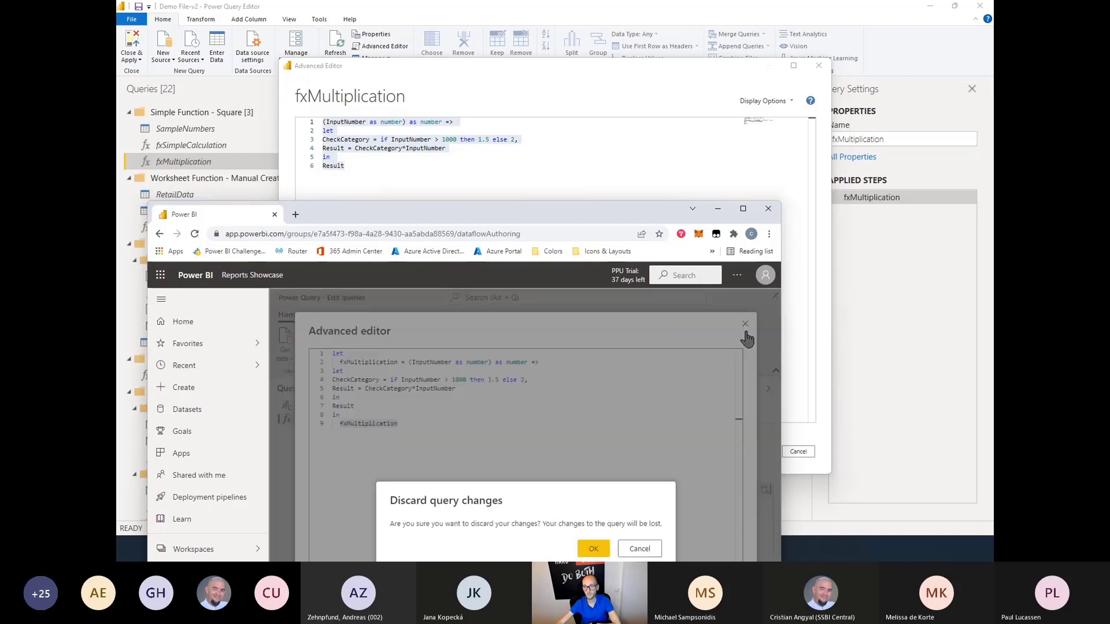
left_click(591, 550)
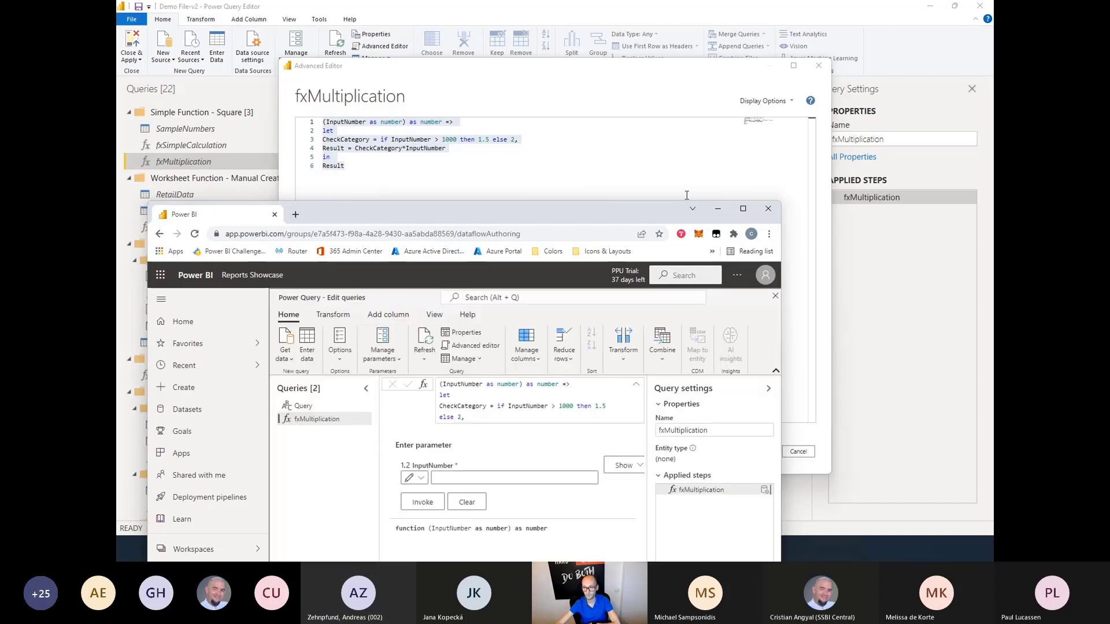
left_click(719, 210)
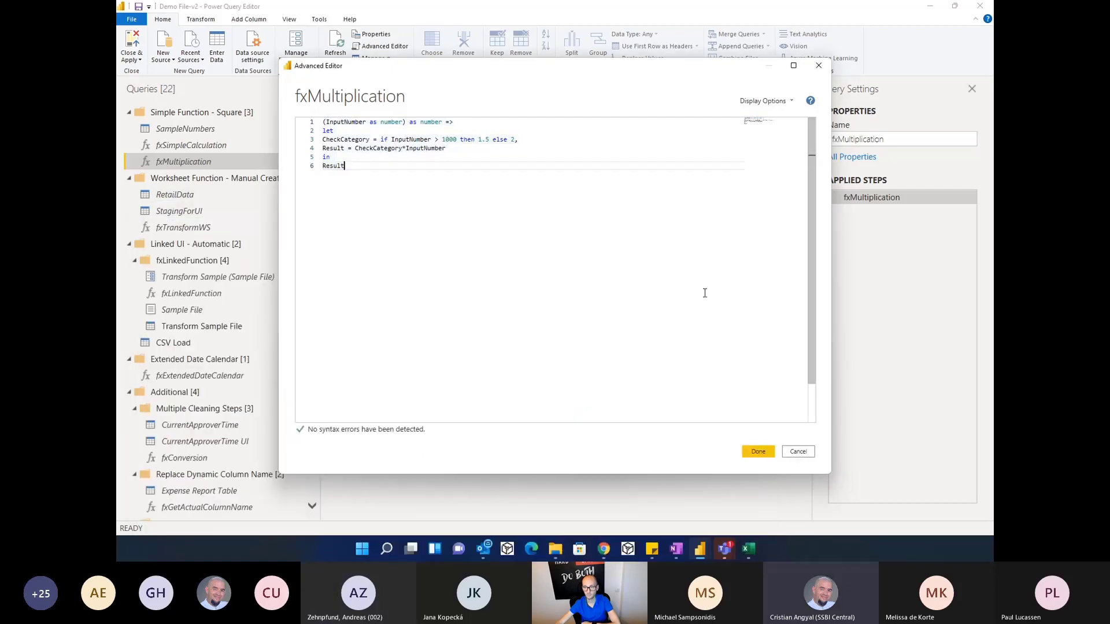
left_click(805, 452)
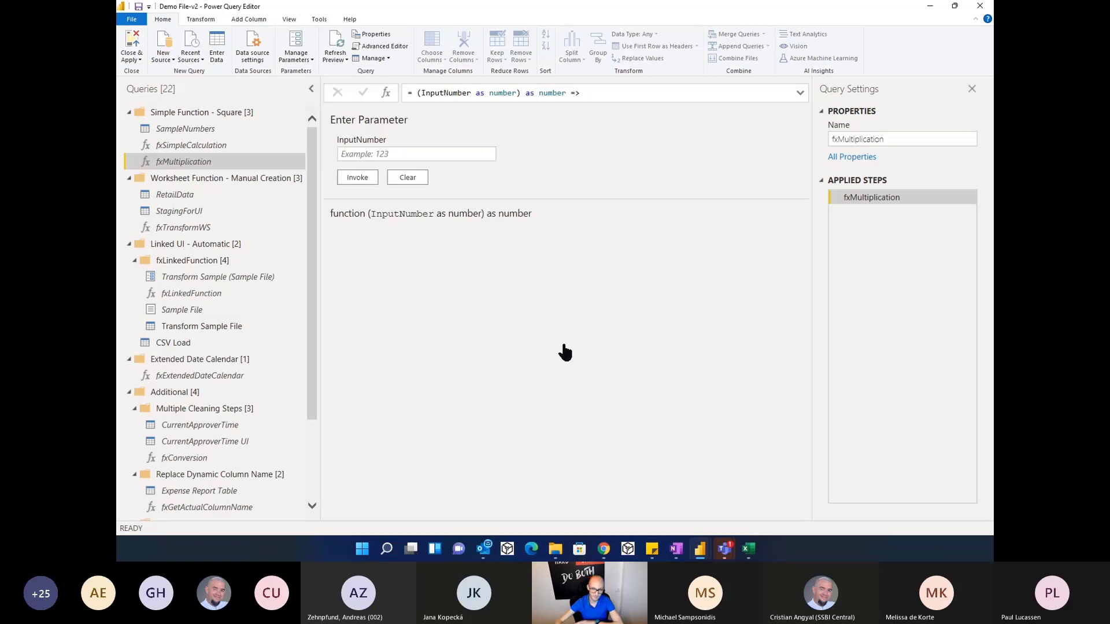
Step: Show the SelectColumns step of the RetailData query and mark the Content column's combine files control with a red box
left_click(184, 196)
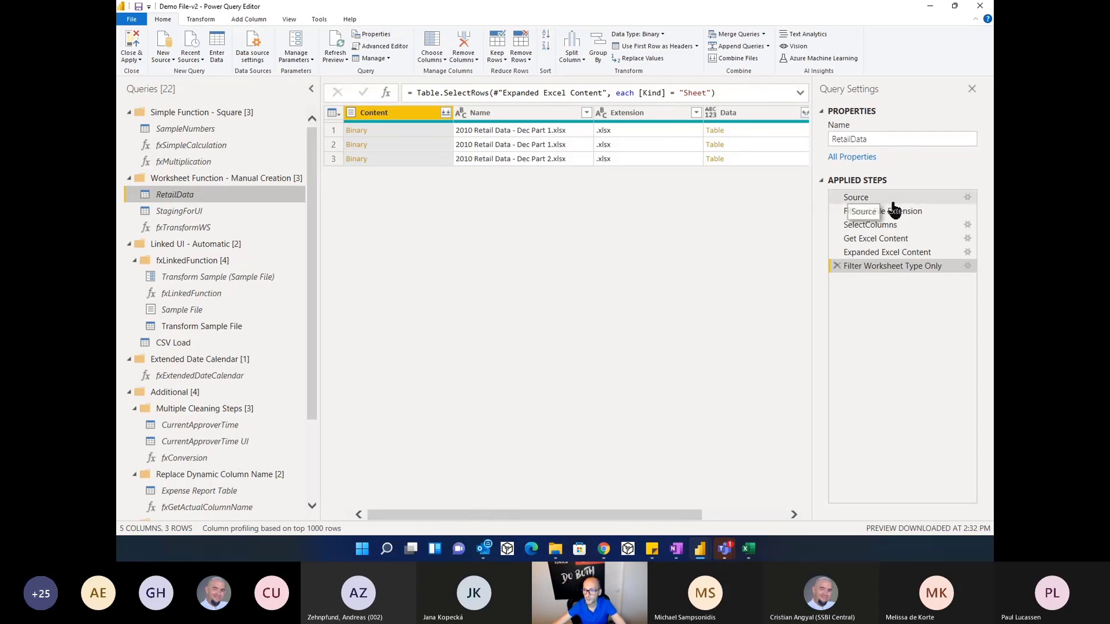
left_click(867, 225)
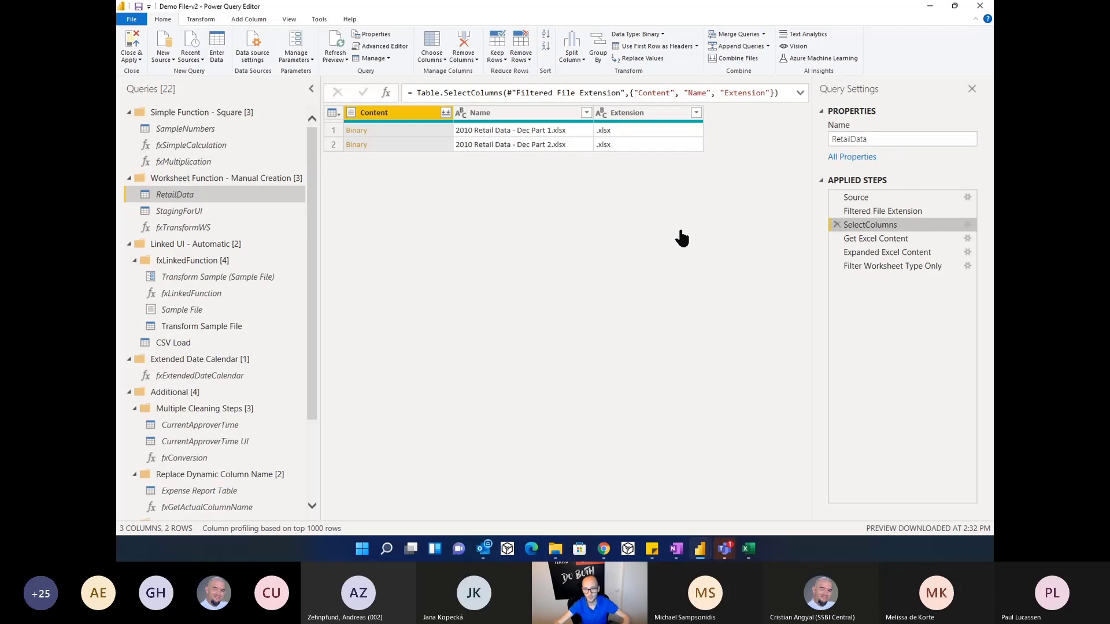
key("ctrl+2")
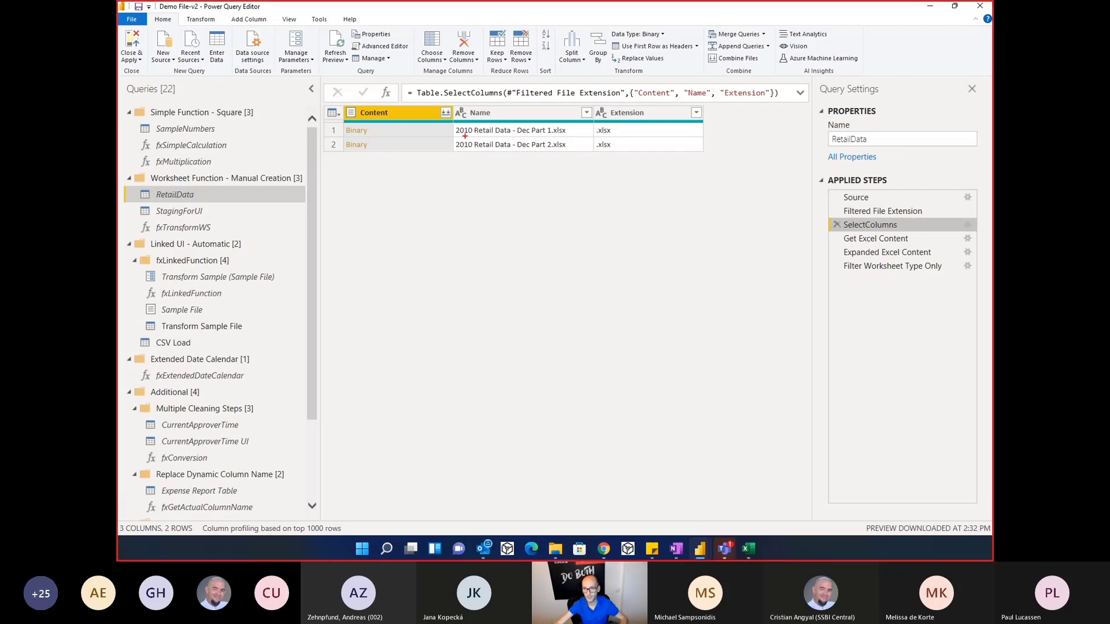
left_click_drag(438, 100, 456, 121)
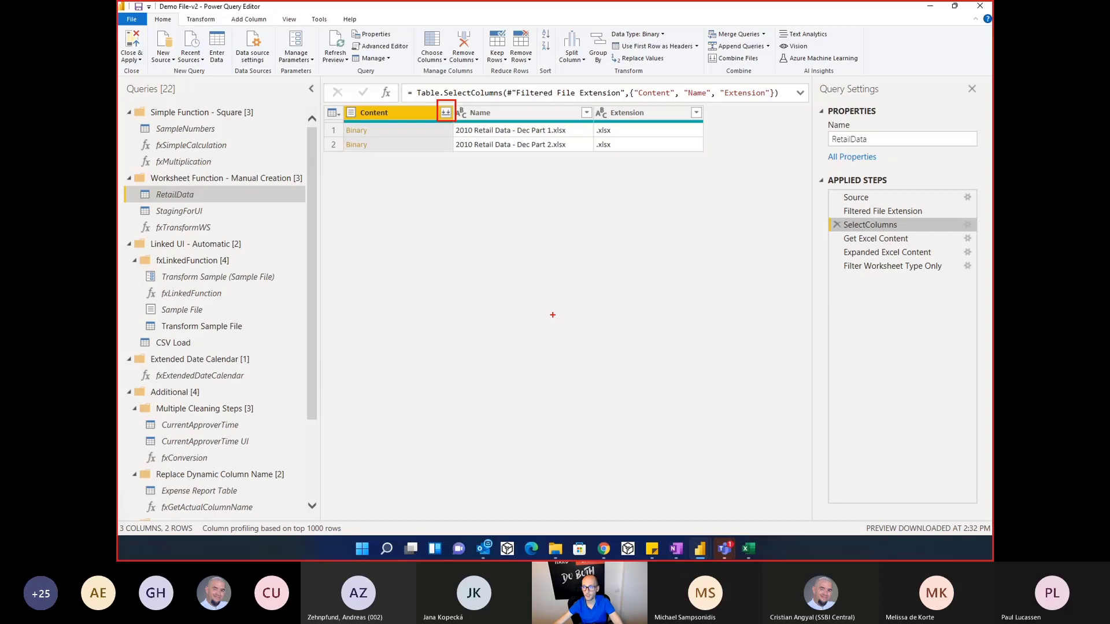
key("Escape")
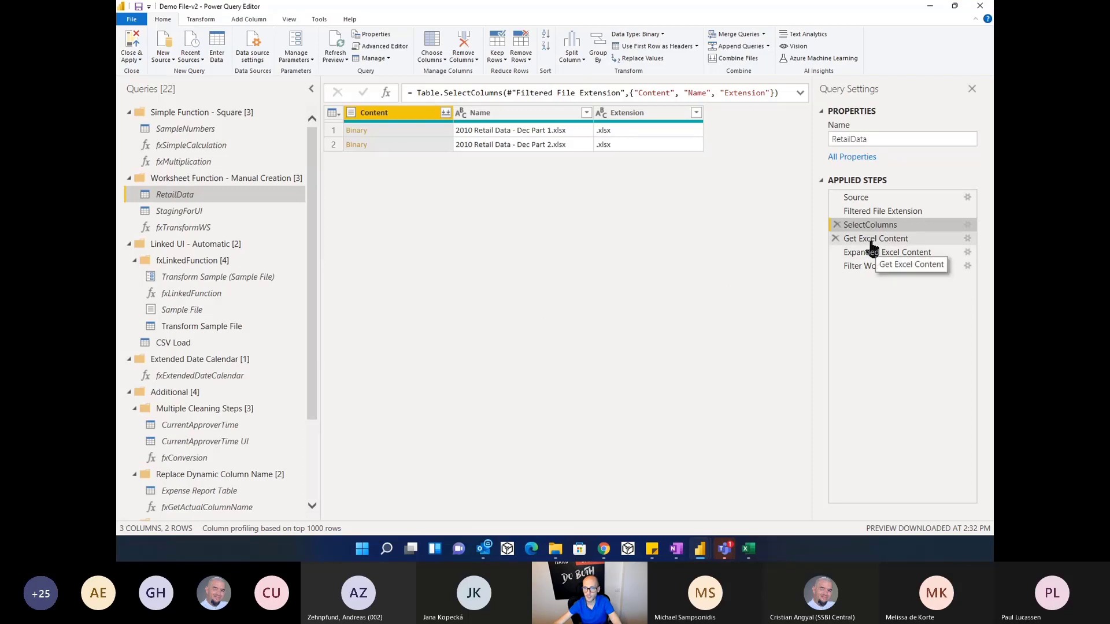
Step: Review the custom column formula behind RetailData's Get Excel Content step, marking it with a red box, and close it without changes
left_click(250, 19)
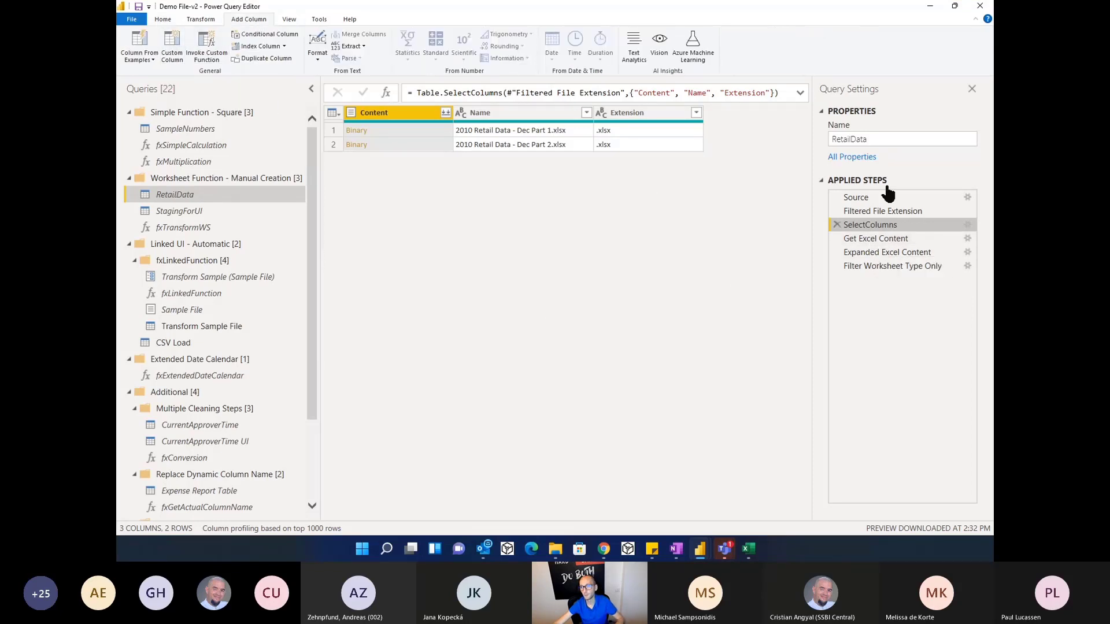
left_click(868, 239)
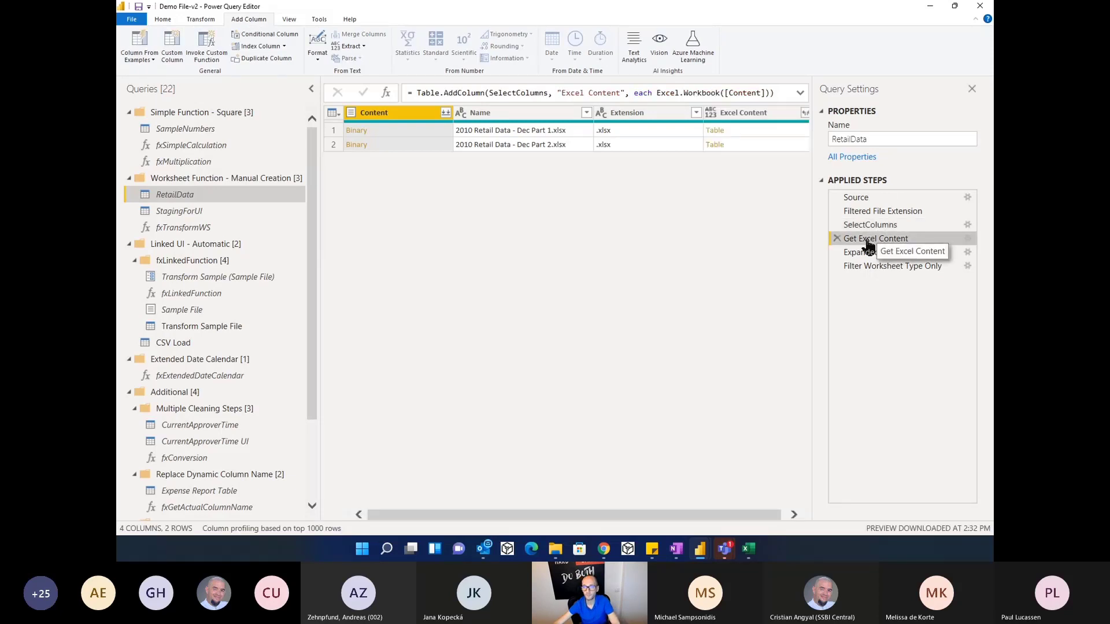
left_click(969, 240)
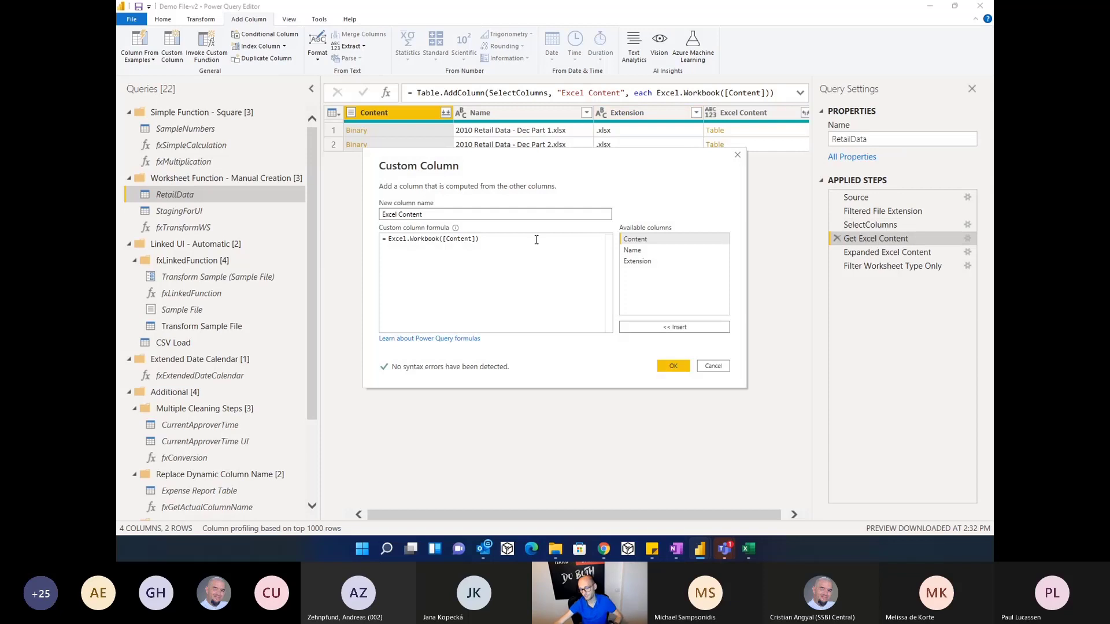
scroll(535, 244, "up", 2)
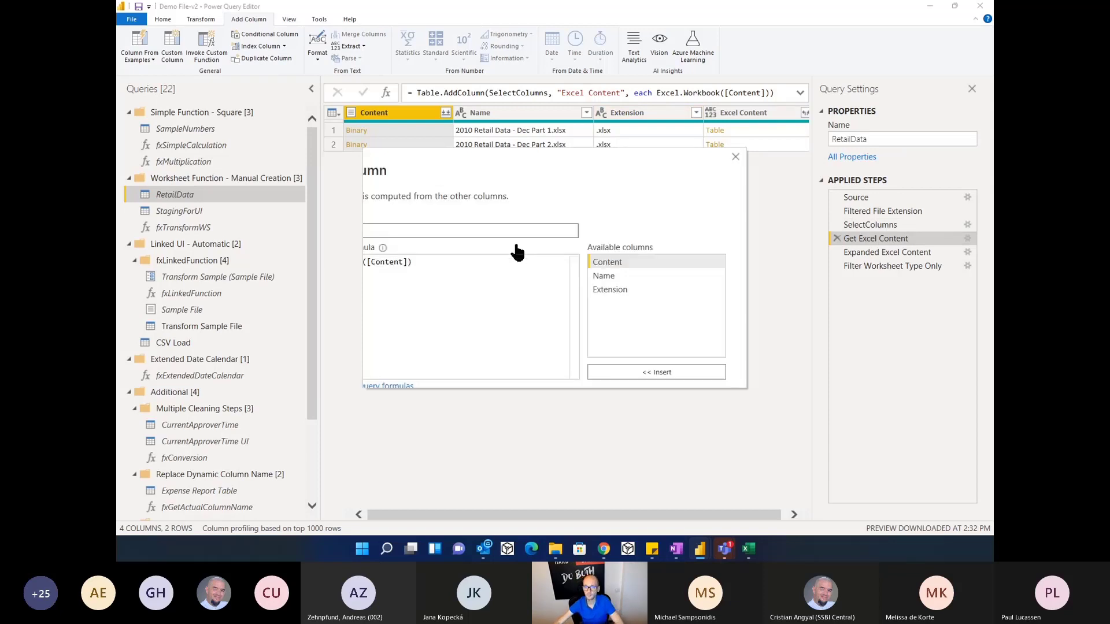
left_click_drag(498, 185, 528, 183)
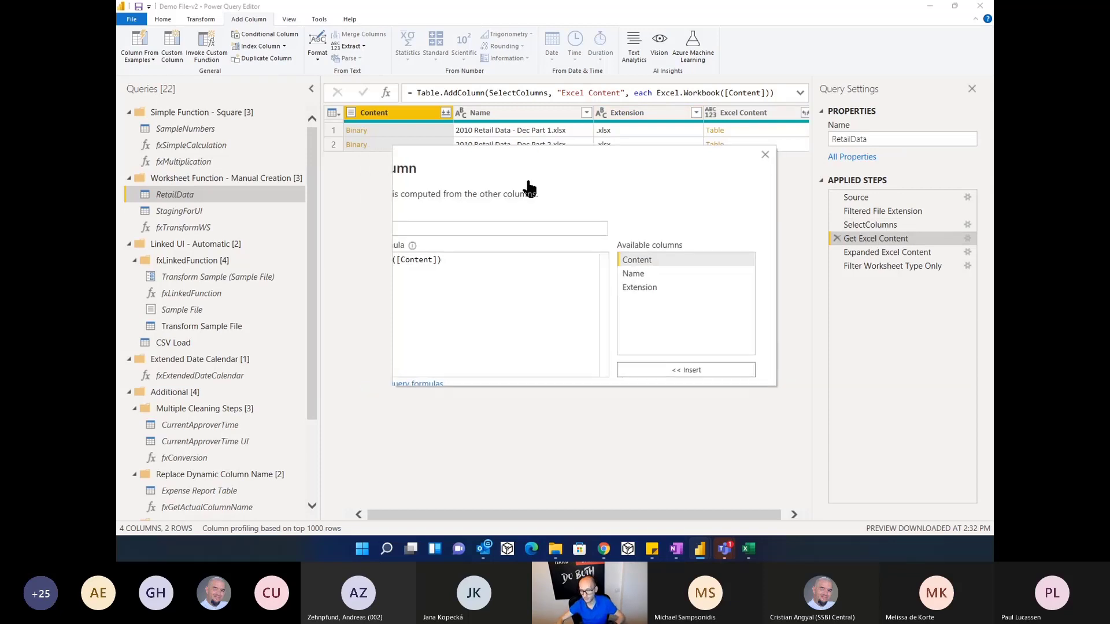
scroll(527, 186, "down", 2)
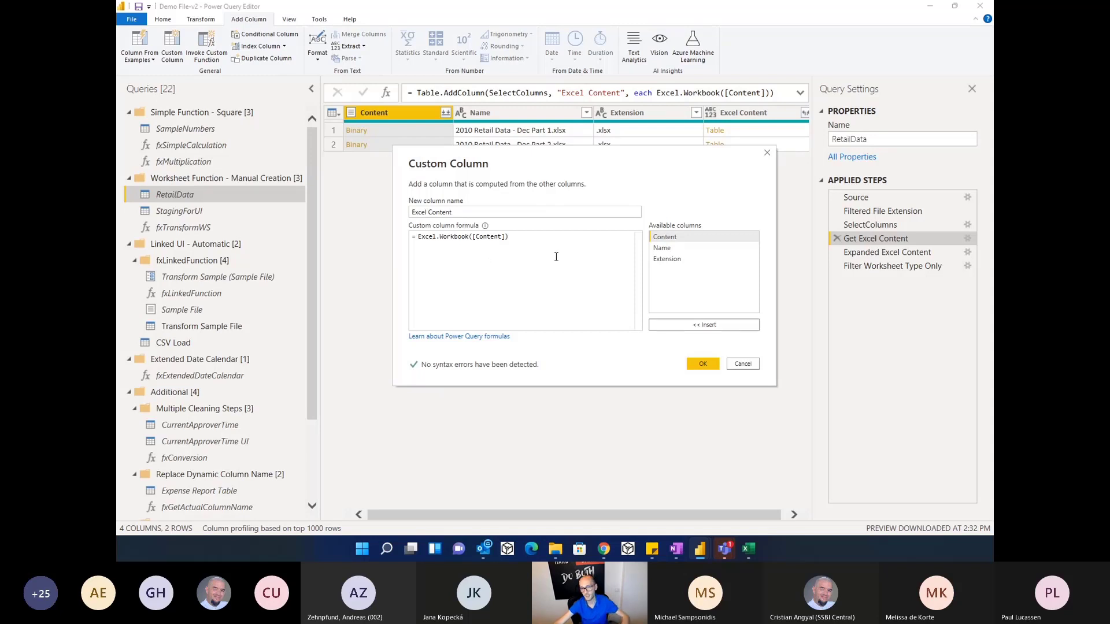
key("ctrl+2")
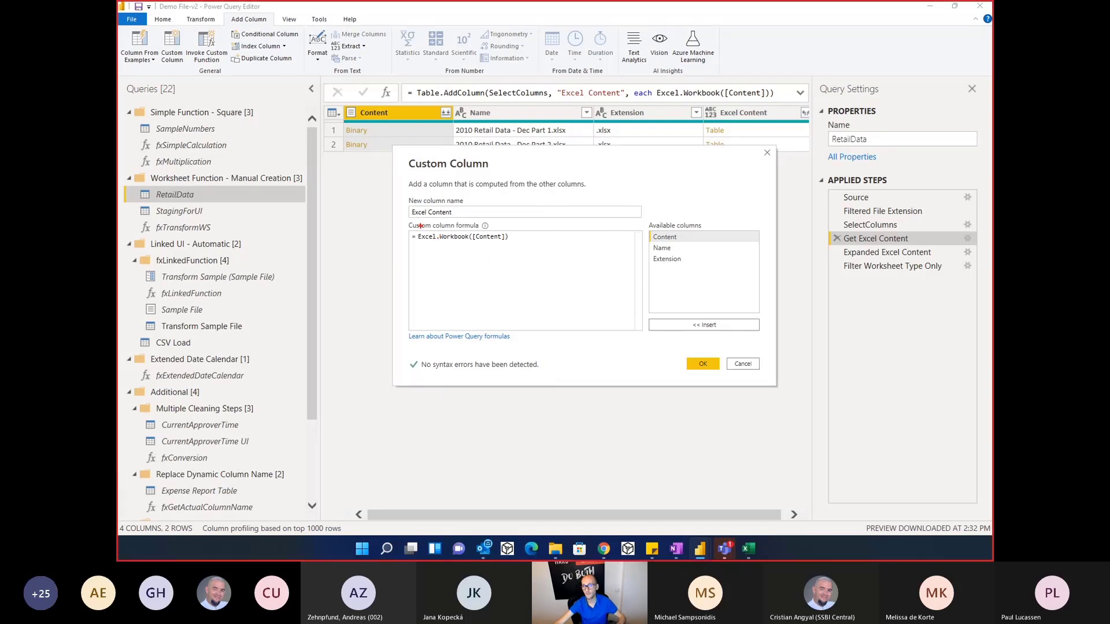
mouse_move(413, 226)
left_mouse_down()
mouse_move(531, 255)
mouse_move(517, 248)
left_mouse_up()
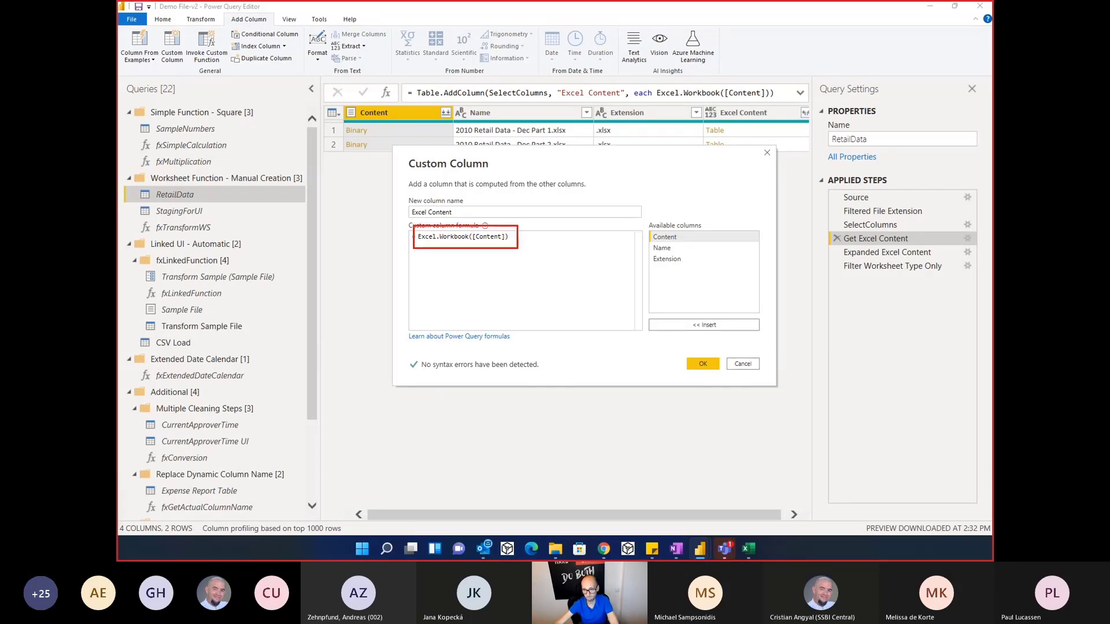
key("Escape")
left_click(742, 364)
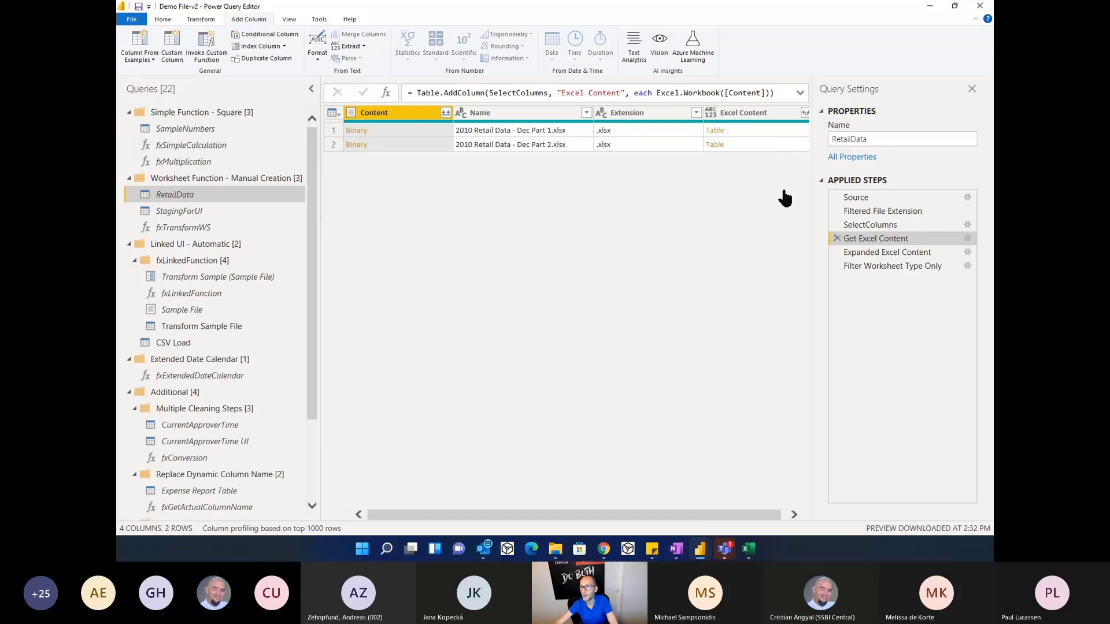
Step: Preview the nested tables of both rows in the Excel Content column, marking the Kind column of the first preview
left_click(755, 134)
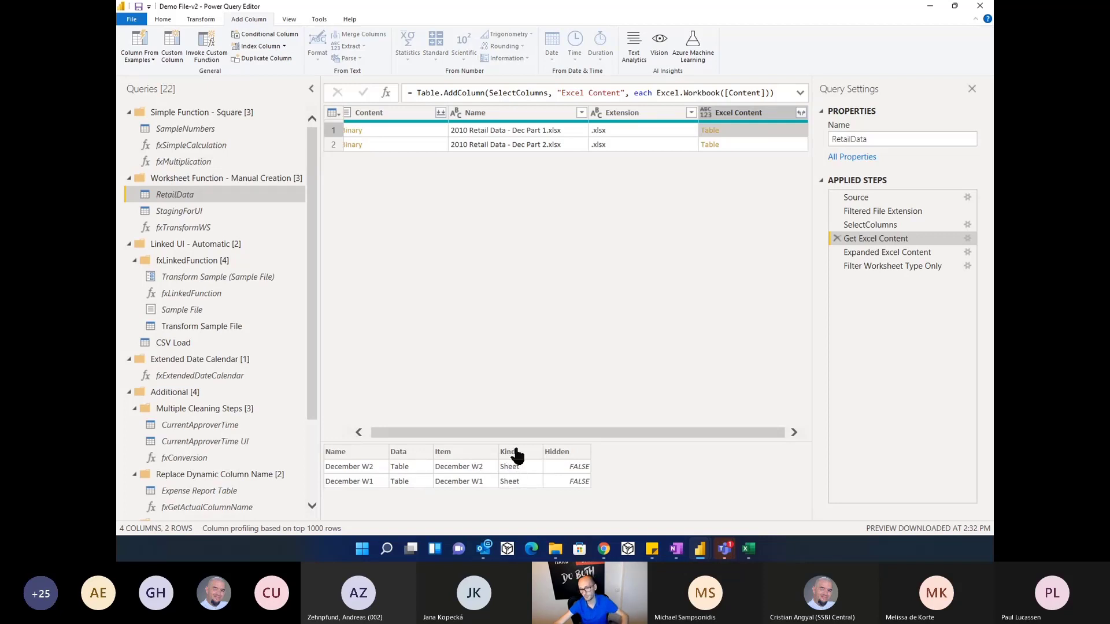
key("ctrl+2")
left_click_drag(492, 436, 548, 495)
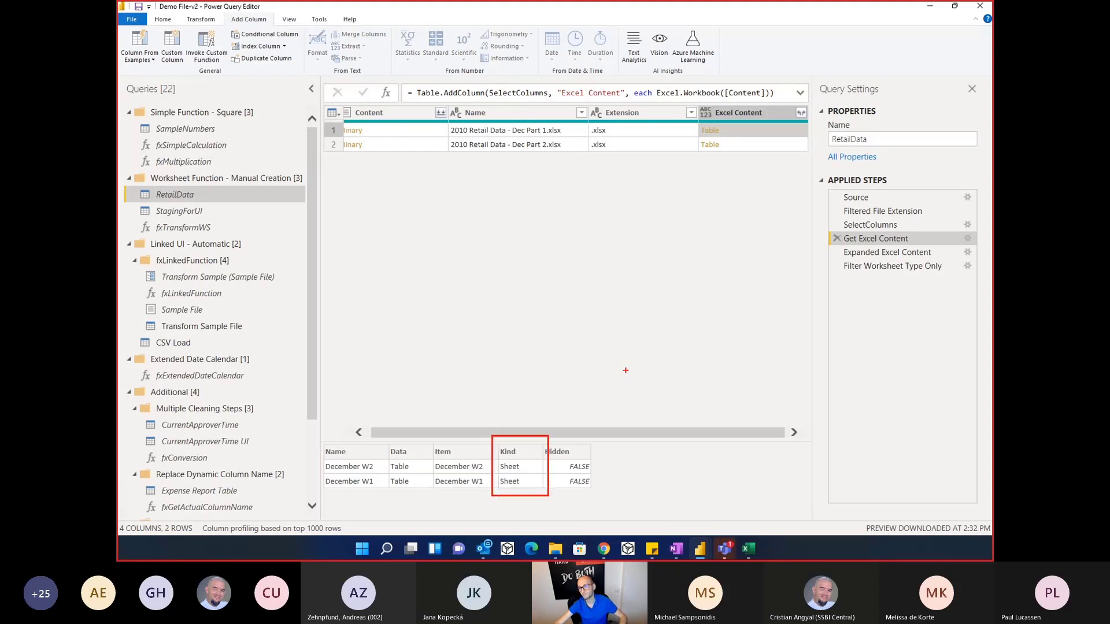
key("Escape")
left_click(735, 147)
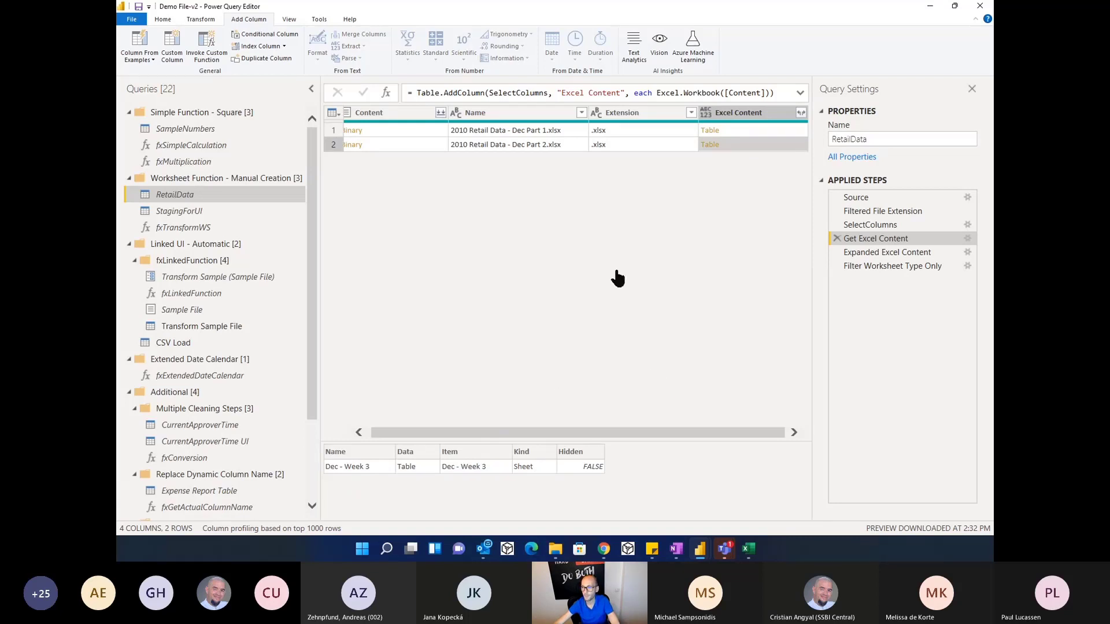
Step: Show the Expanded Excel Content step of RetailData and examine its Data and Kind columns
left_click(793, 433)
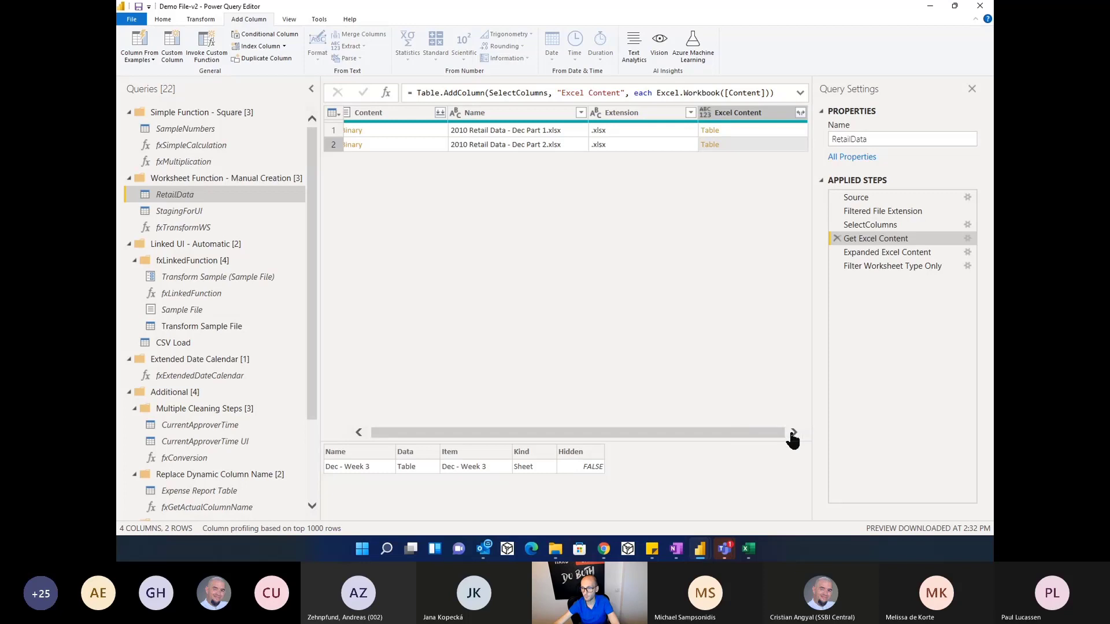
left_click(884, 252)
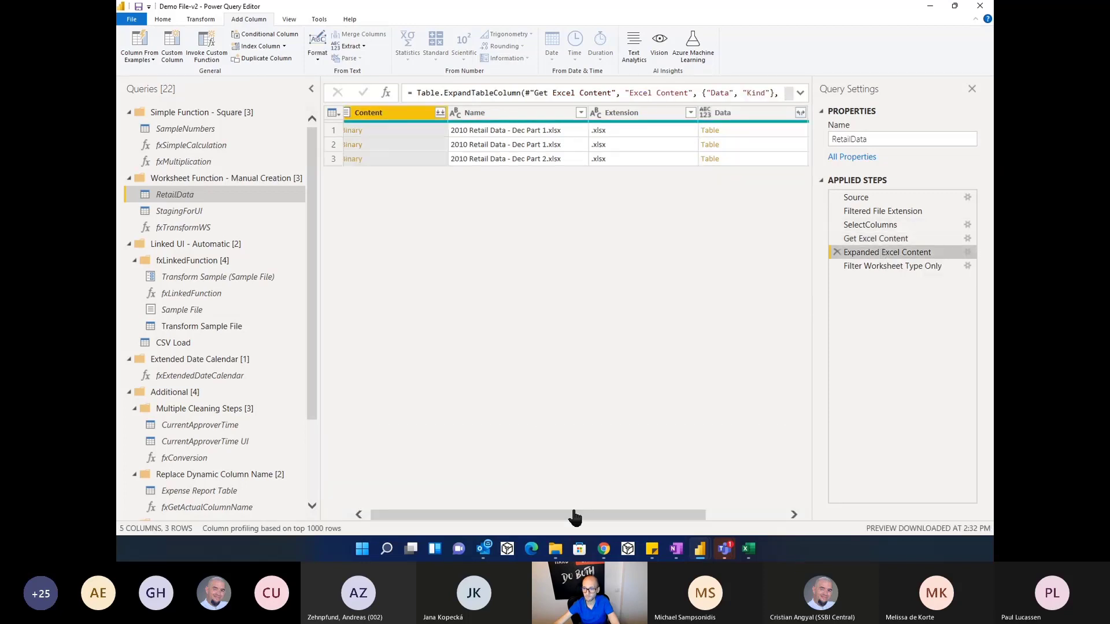
left_click_drag(564, 515, 650, 524)
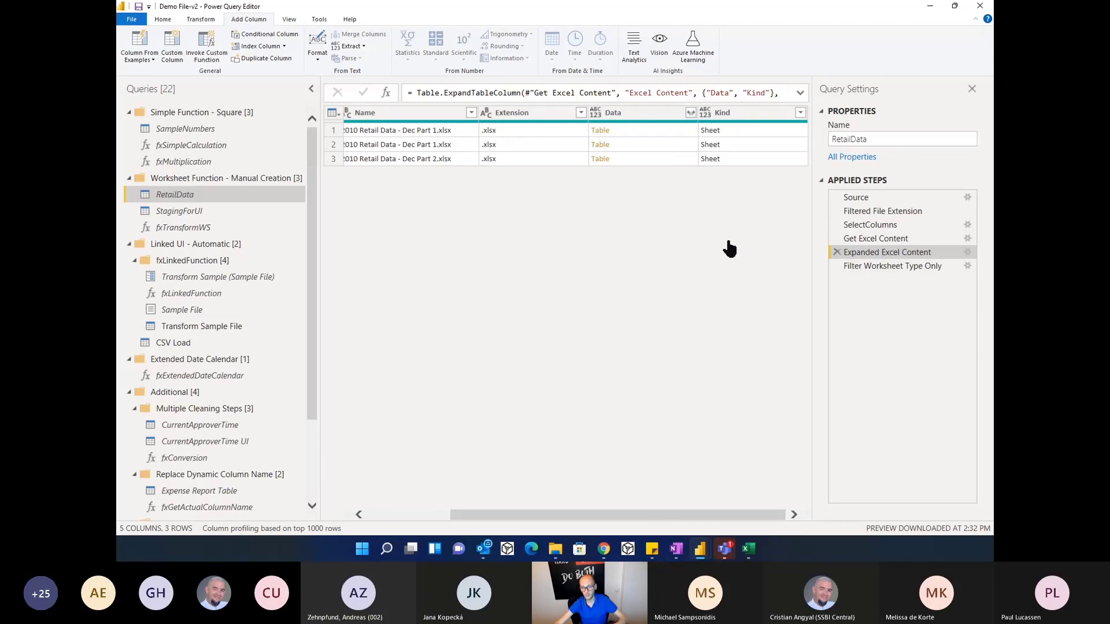
Step: Mark the Data and Kind columns of the Expanded Excel Content step with a red box, and clear the marking
key("ctrl+2")
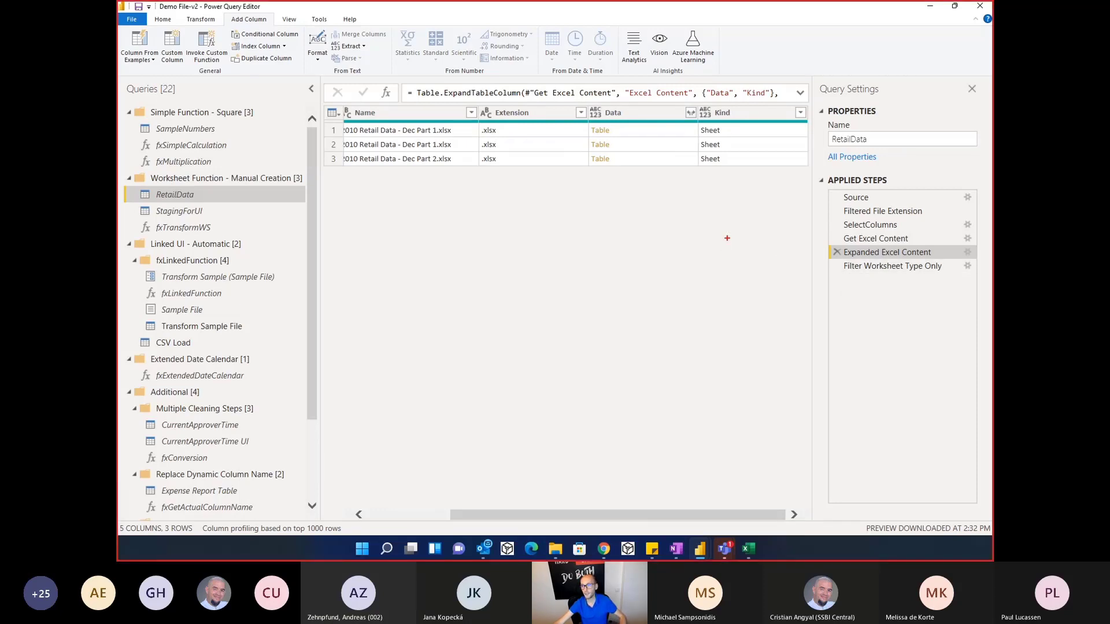
left_click_drag(582, 99, 811, 168)
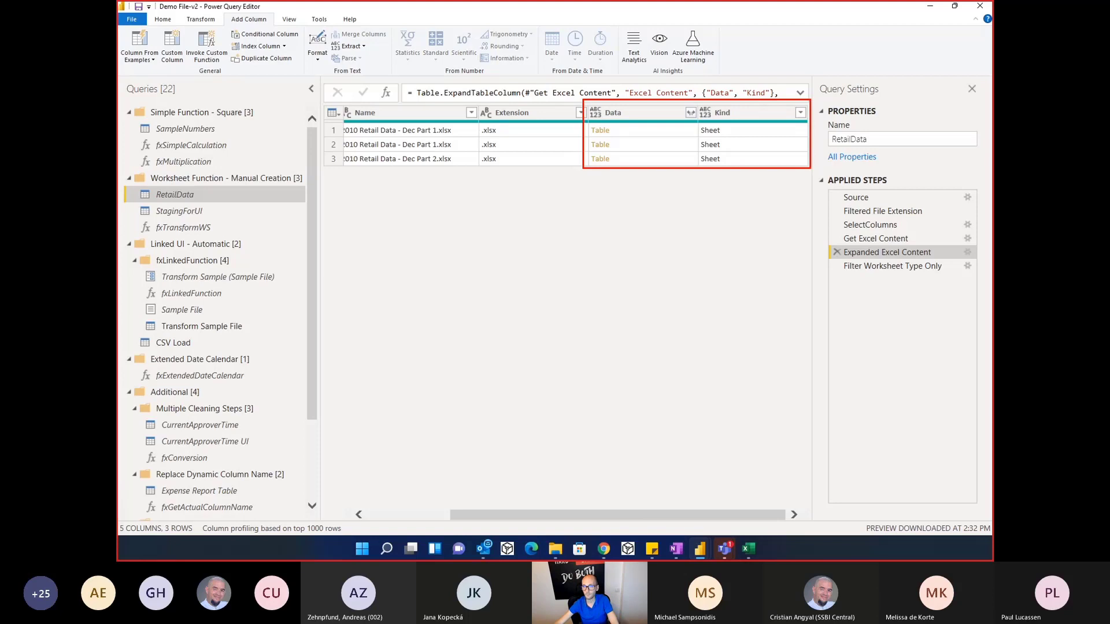
key("Escape")
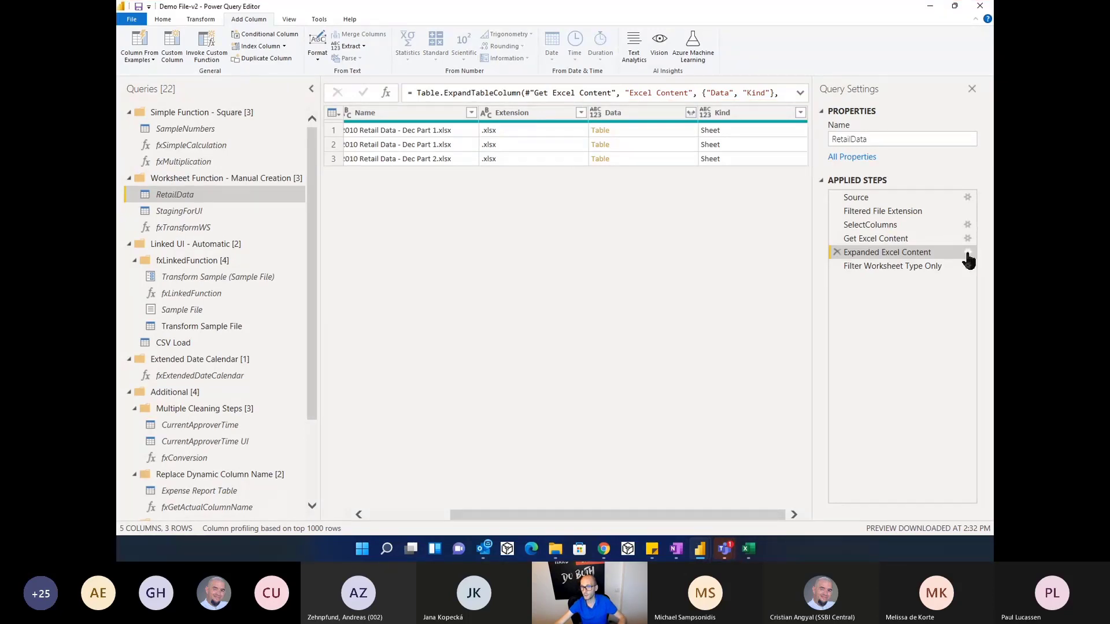
Step: Include the Name column alongside Data and Kind in RetailData's Expanded Excel Content step and show the added column
left_click(967, 253)
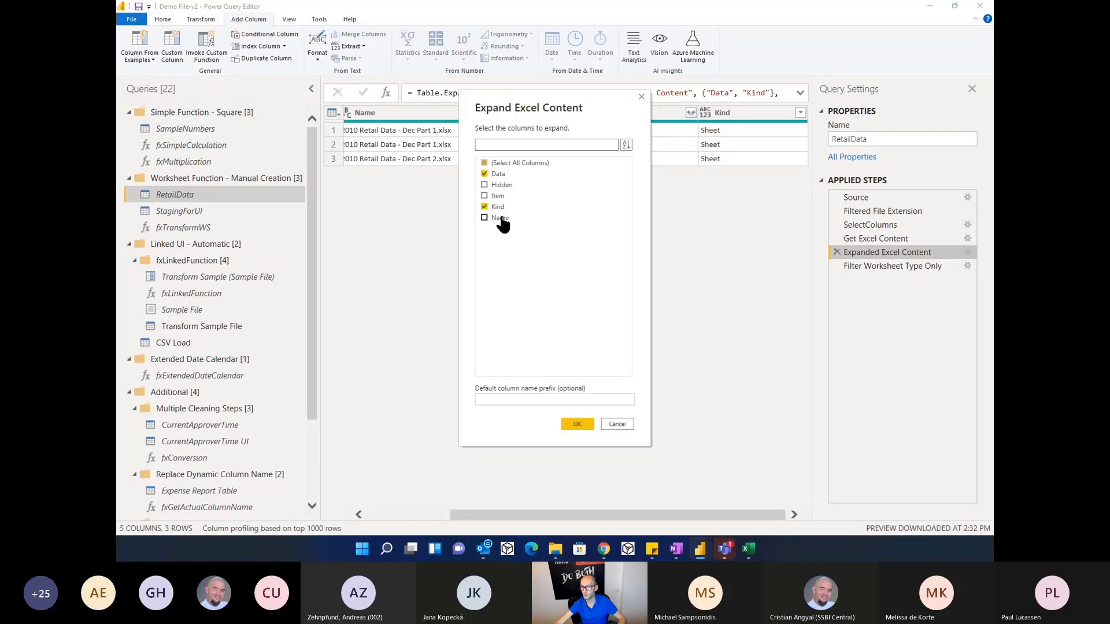
left_click(484, 218)
left_click(576, 425)
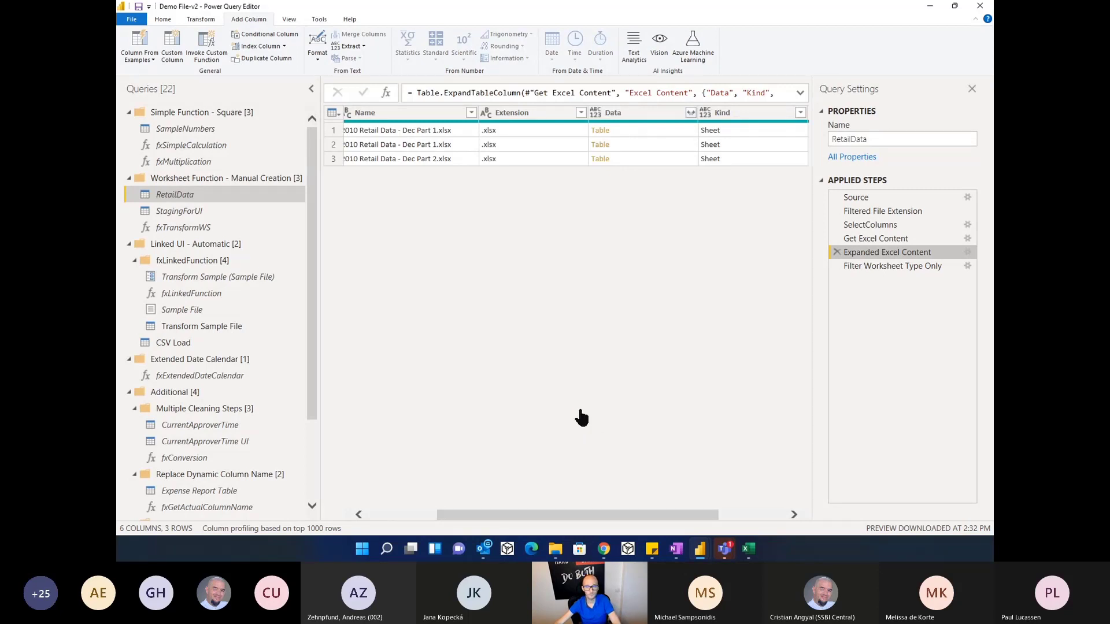
left_click_drag(581, 524, 711, 434)
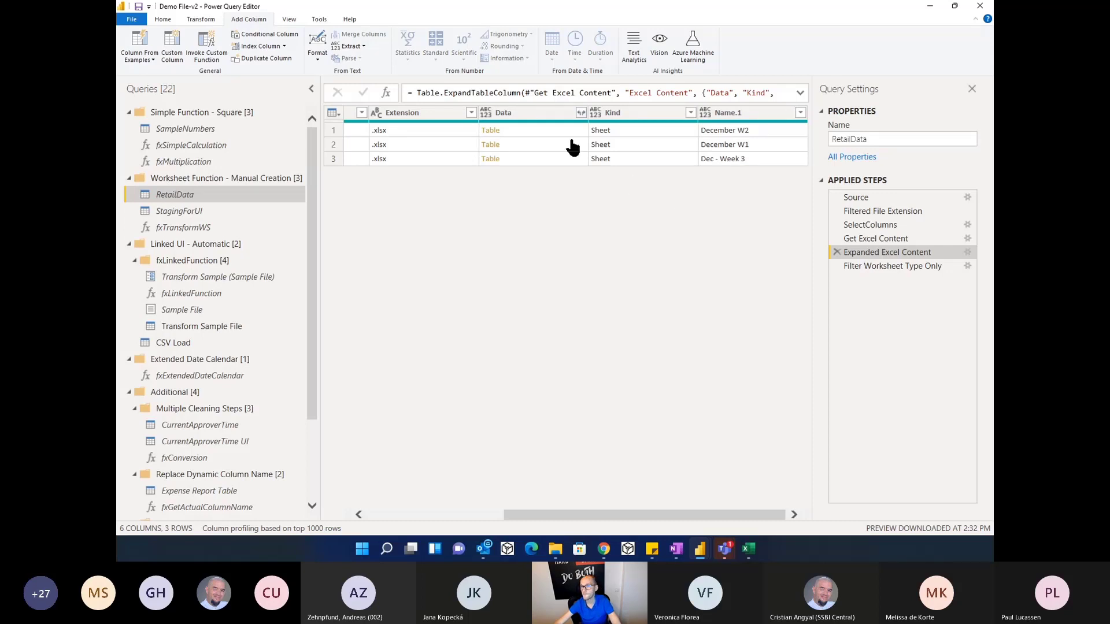
Step: Preview the nested tables of all three rows in the Data column, comparing their header rows and columns
left_click(546, 134)
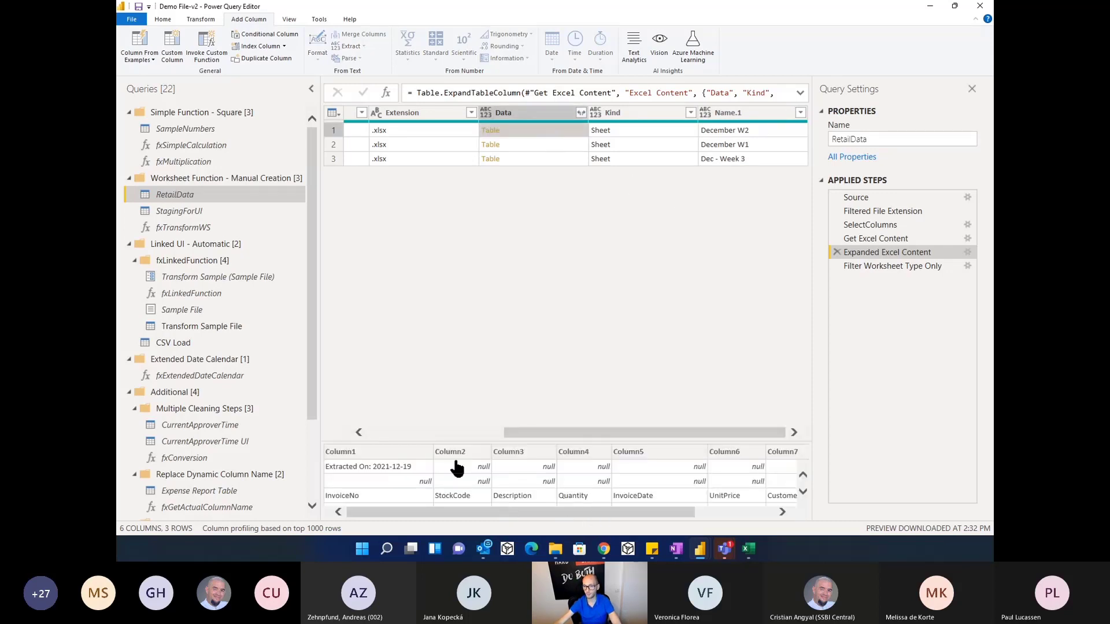
scroll(468, 484, "down", 5)
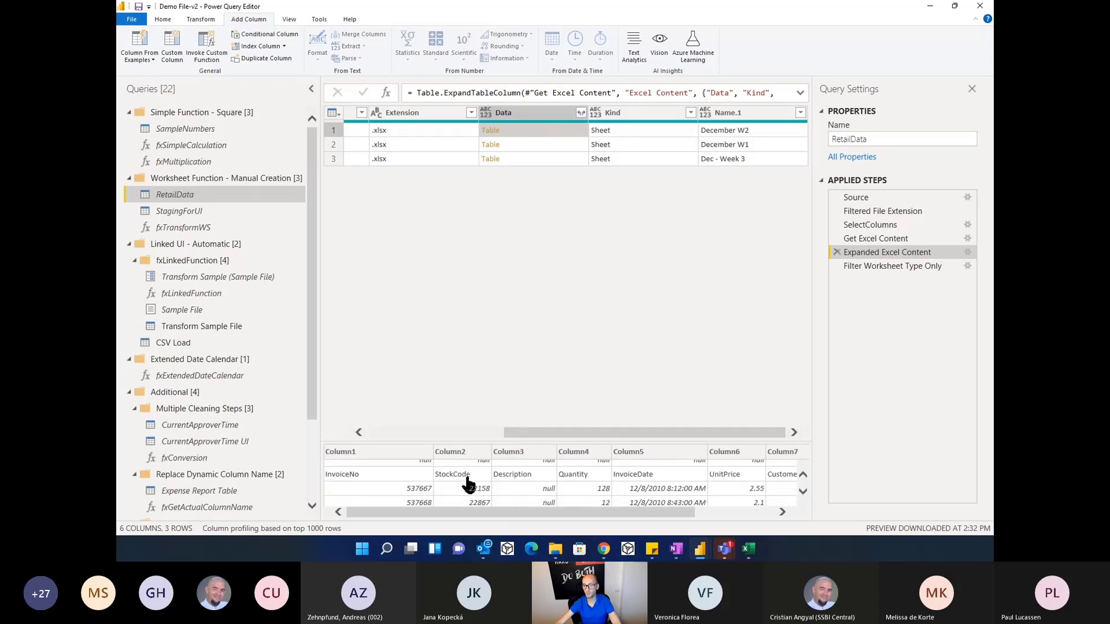
scroll(468, 484, "up", 5)
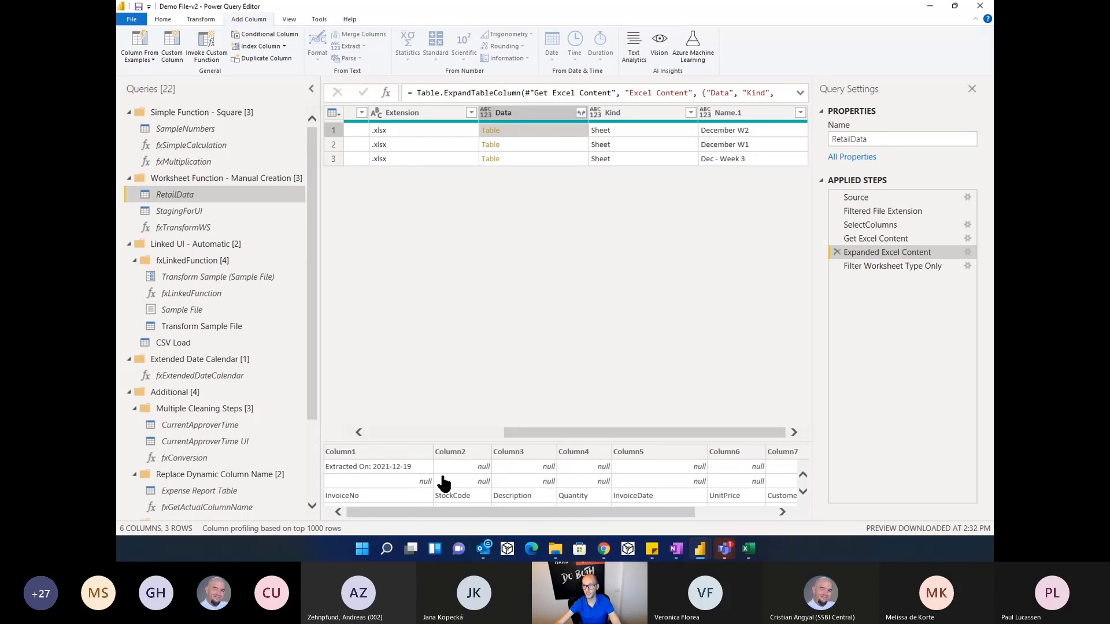
left_click(534, 144)
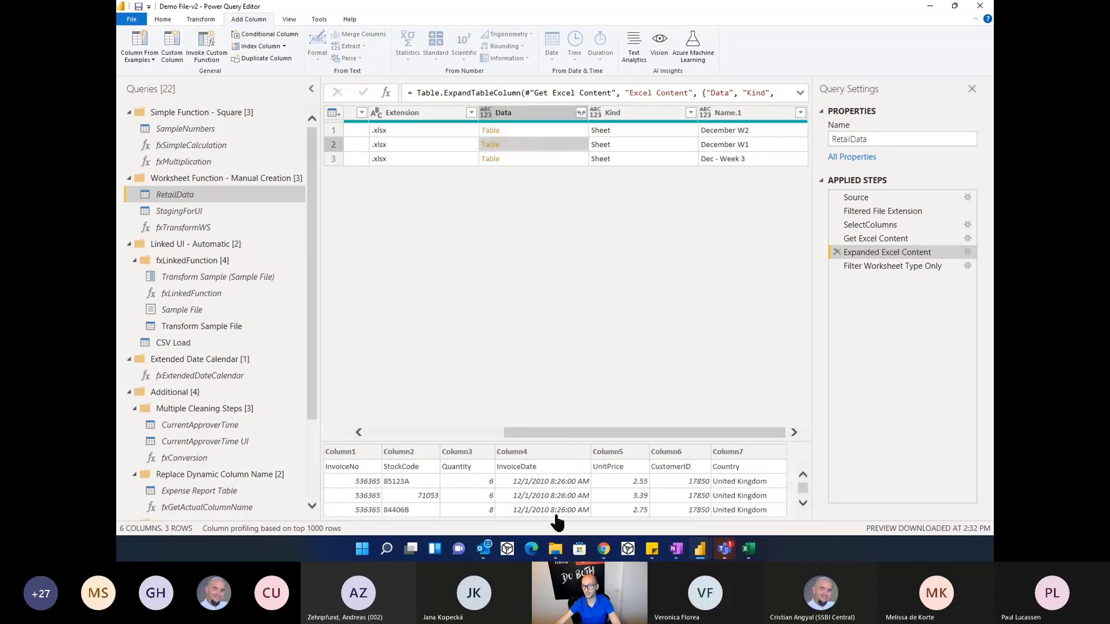
left_click(532, 164)
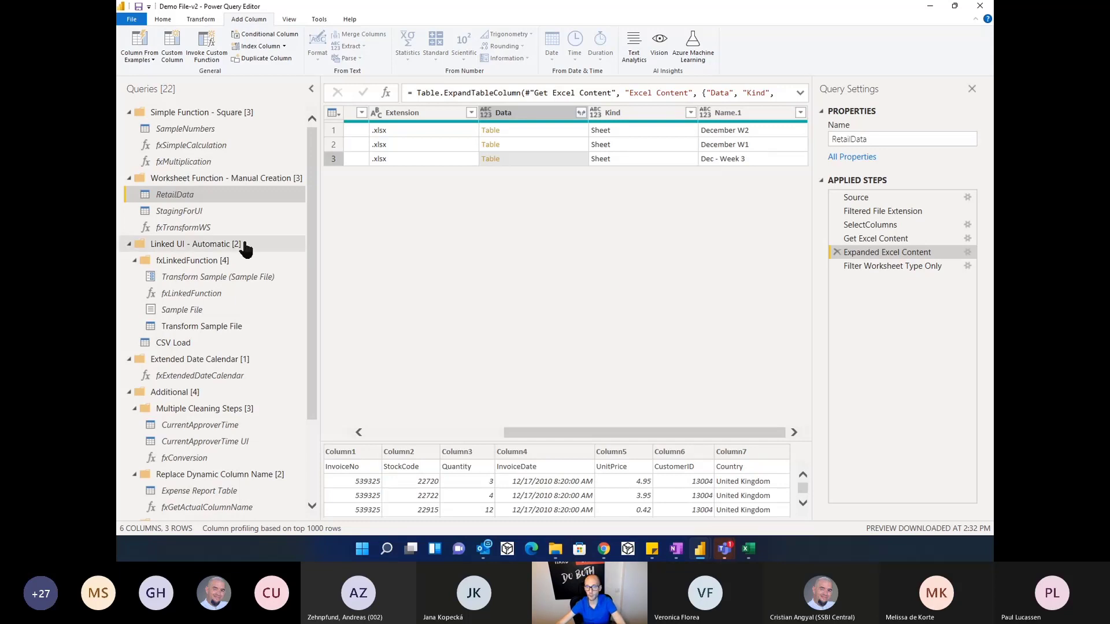
Step: Show the StagingForUI query and review its Filtered Rows, SelectColumns and Get Excel Tables steps
left_click(188, 213)
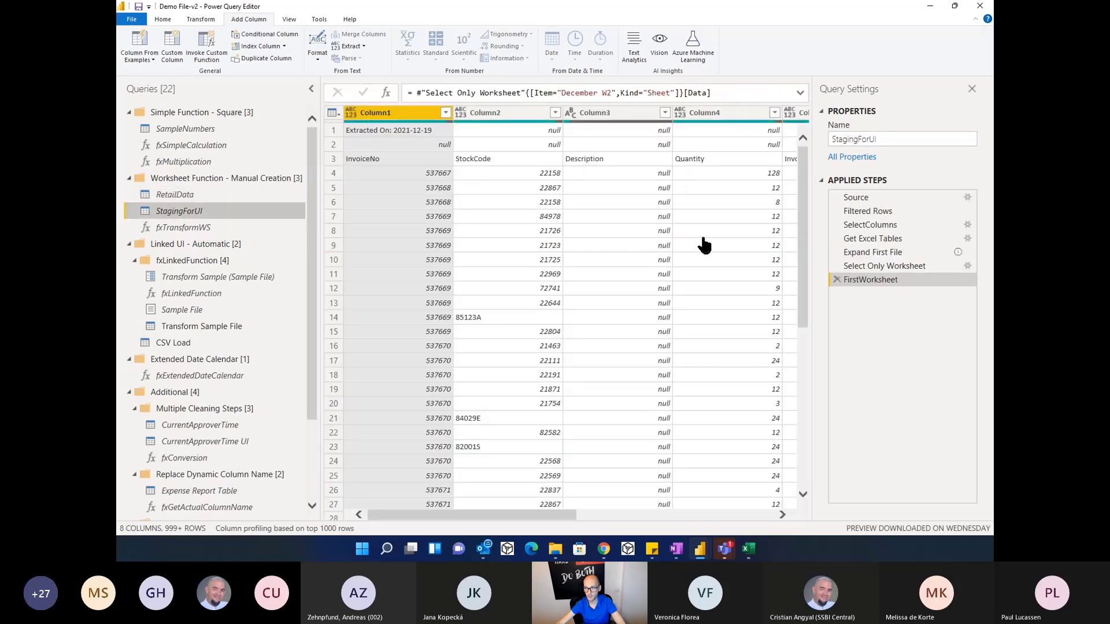
left_click(867, 212)
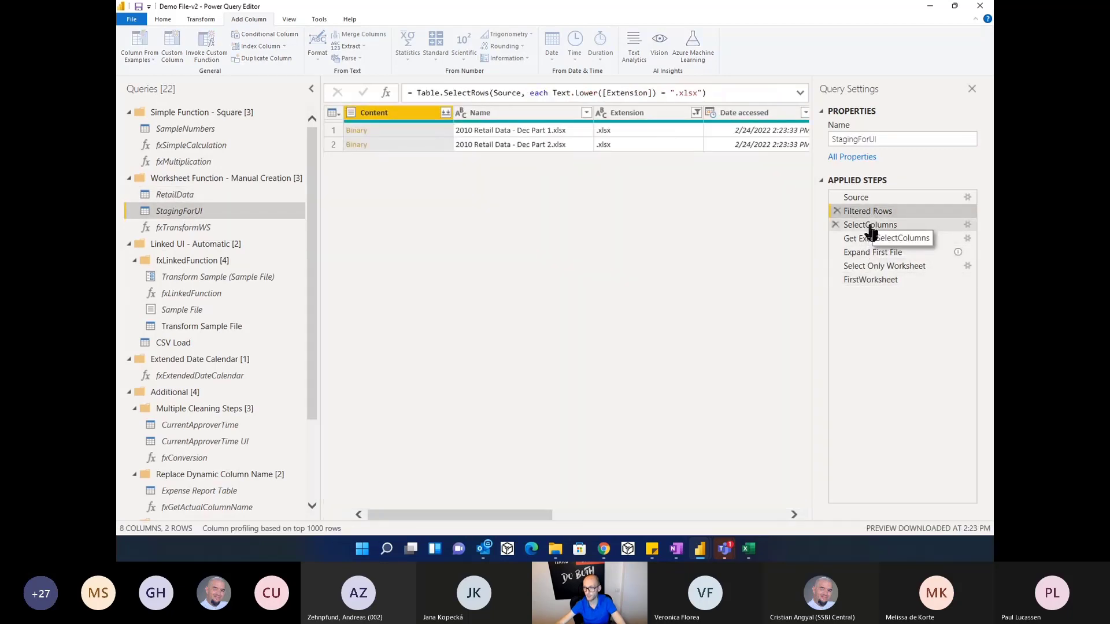
left_click(871, 226)
left_click(869, 240)
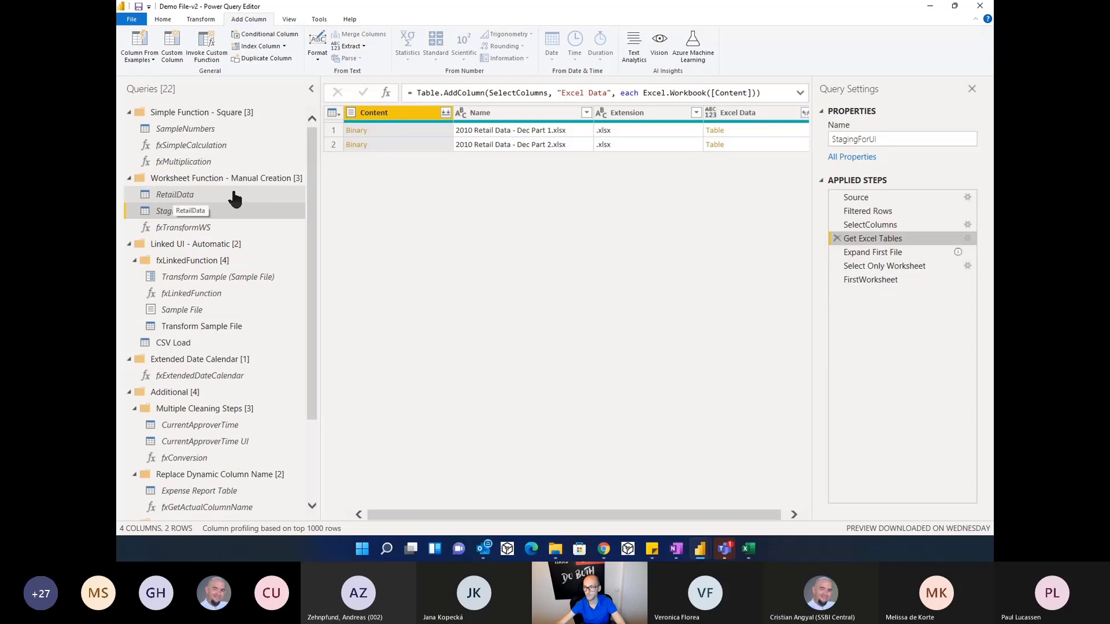
Step: Compare StagingForUI's Select Only Worksheet step with its FirstWorksheet step, examining the columns of both
left_click(867, 281)
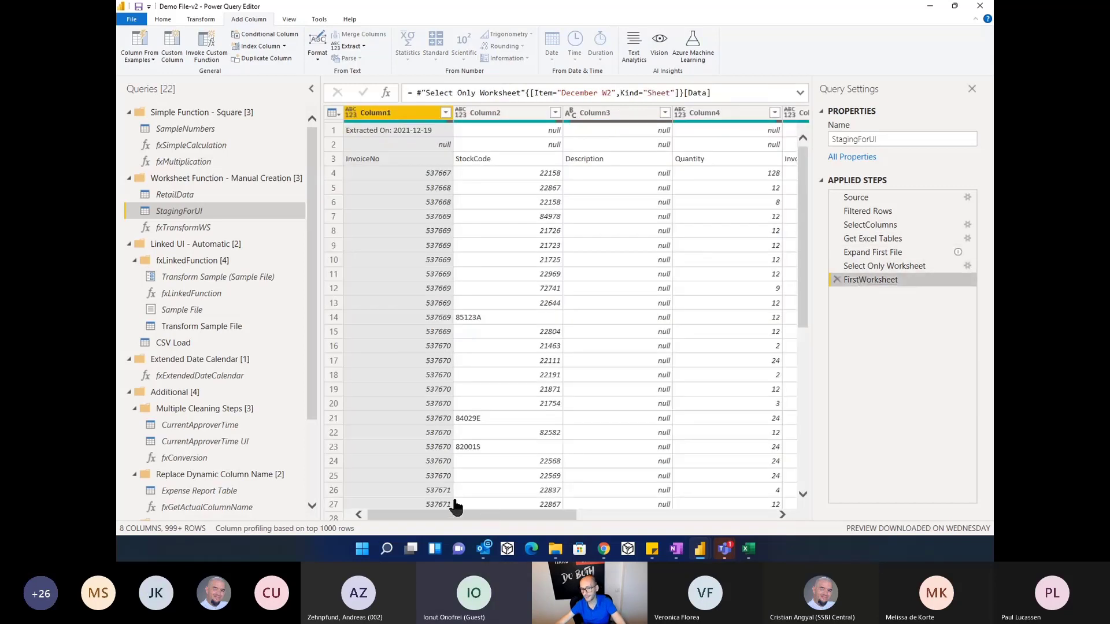
left_click(876, 268)
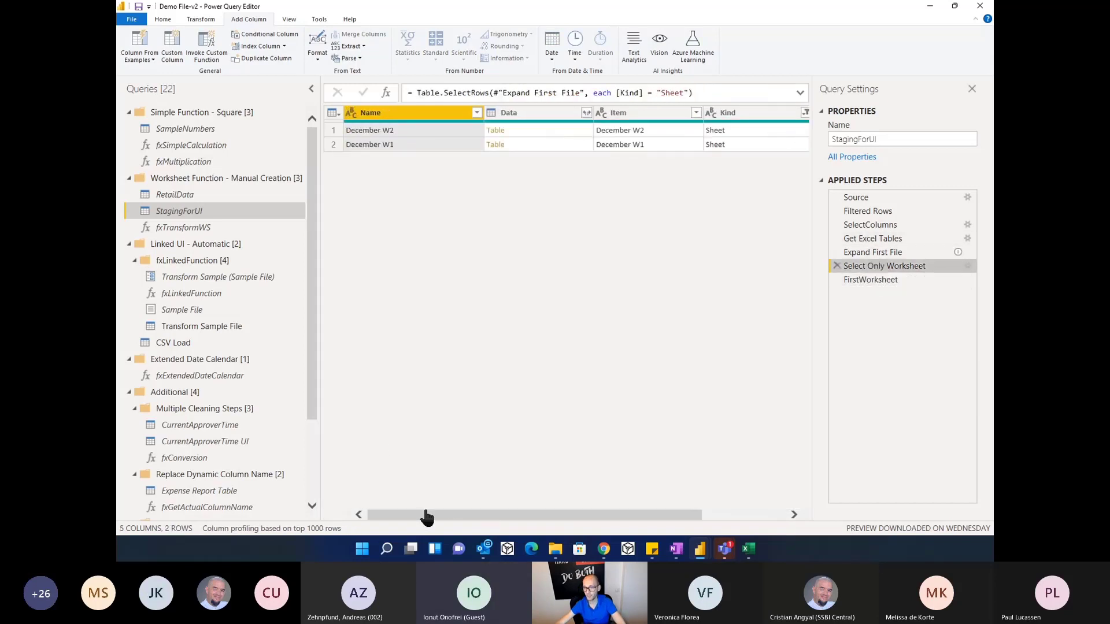
left_click_drag(426, 515, 567, 522)
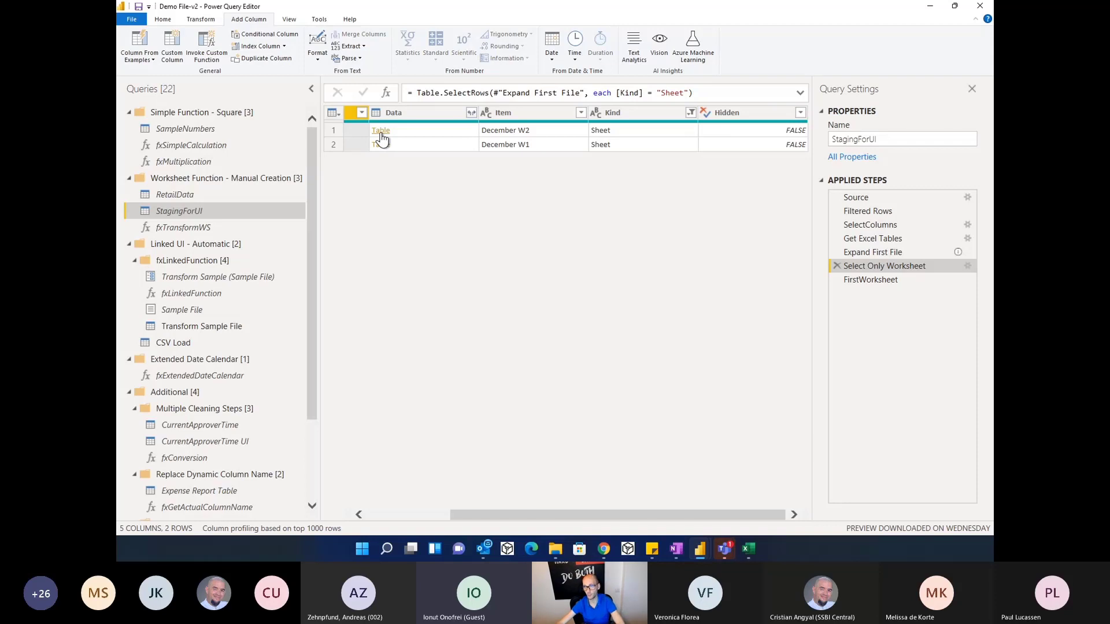
left_click(880, 282)
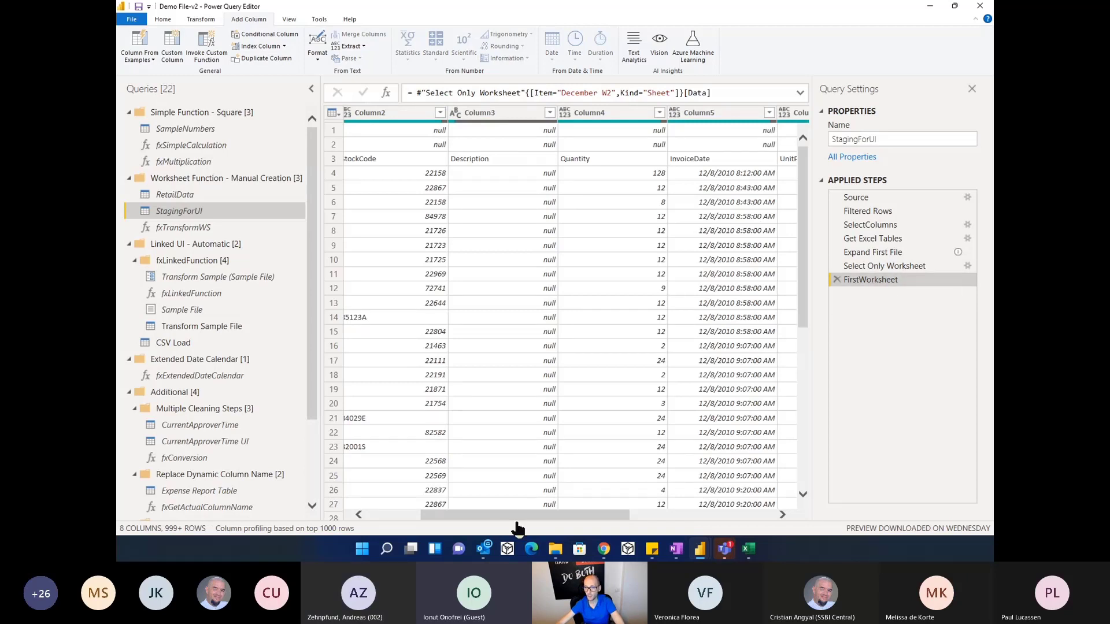
left_click_drag(516, 515, 442, 515)
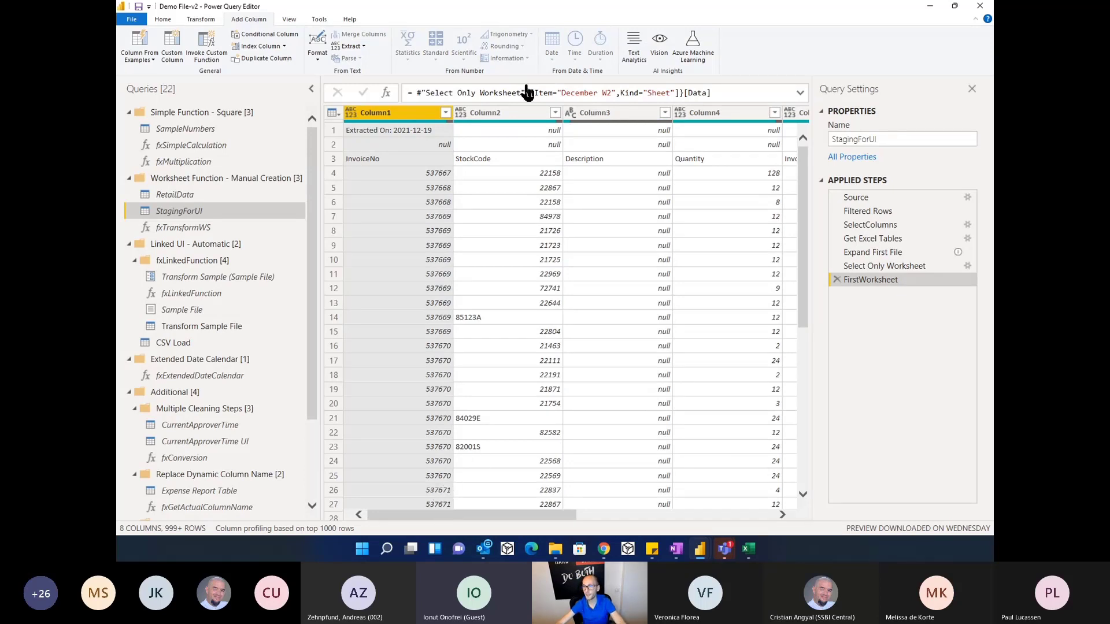
Step: Replace the December W2 item and kind lookup in the FirstWorksheet formula with row index 0
left_click_drag(530, 93, 681, 92)
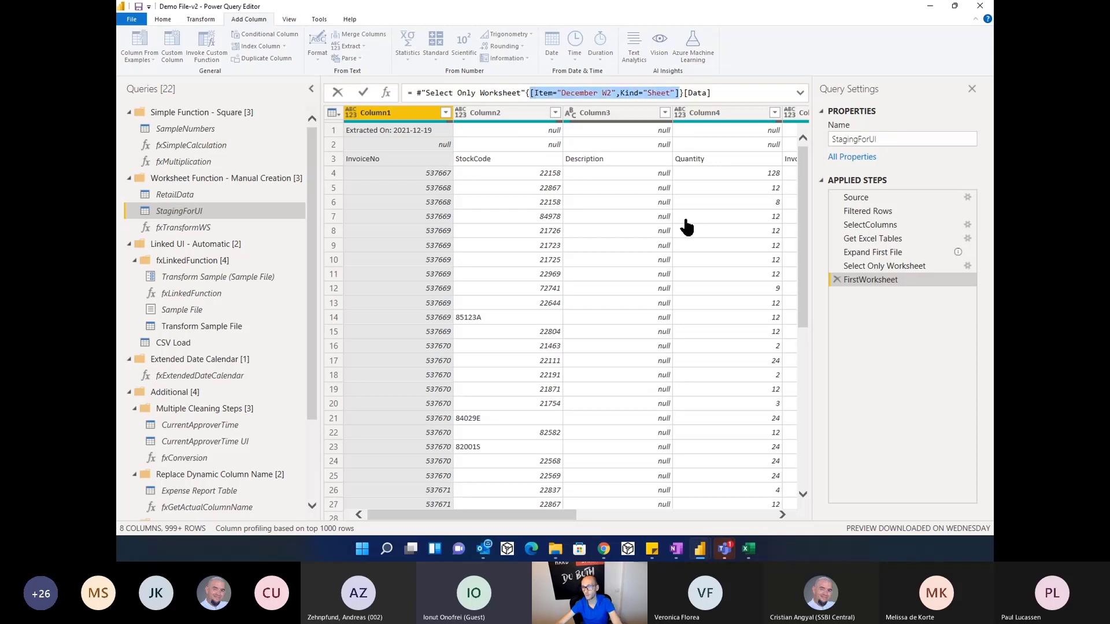
type("0")
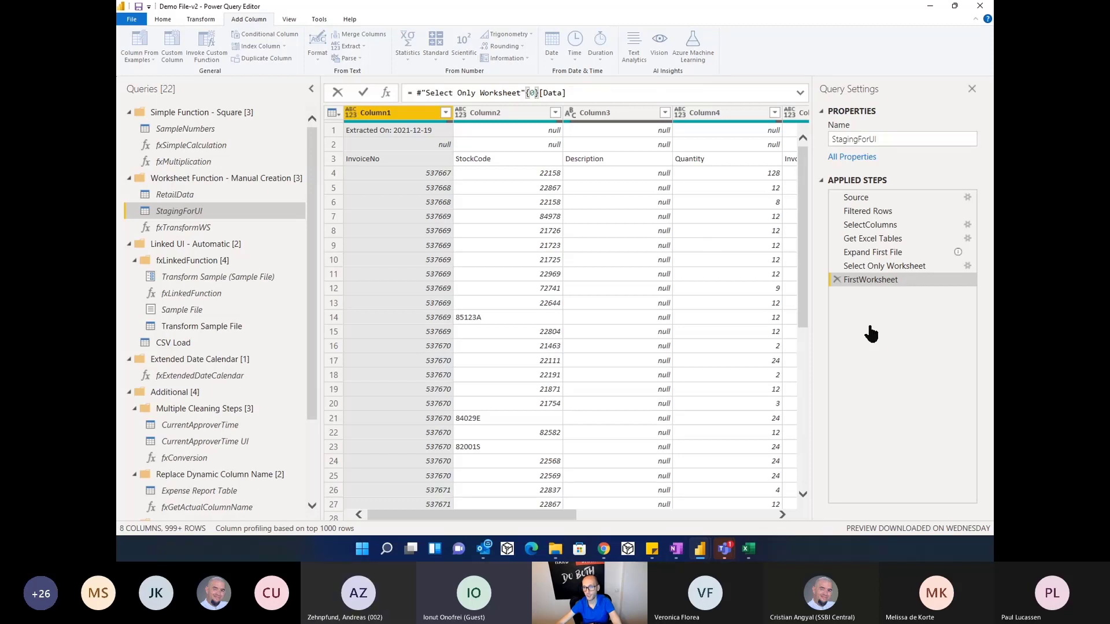
key("Return")
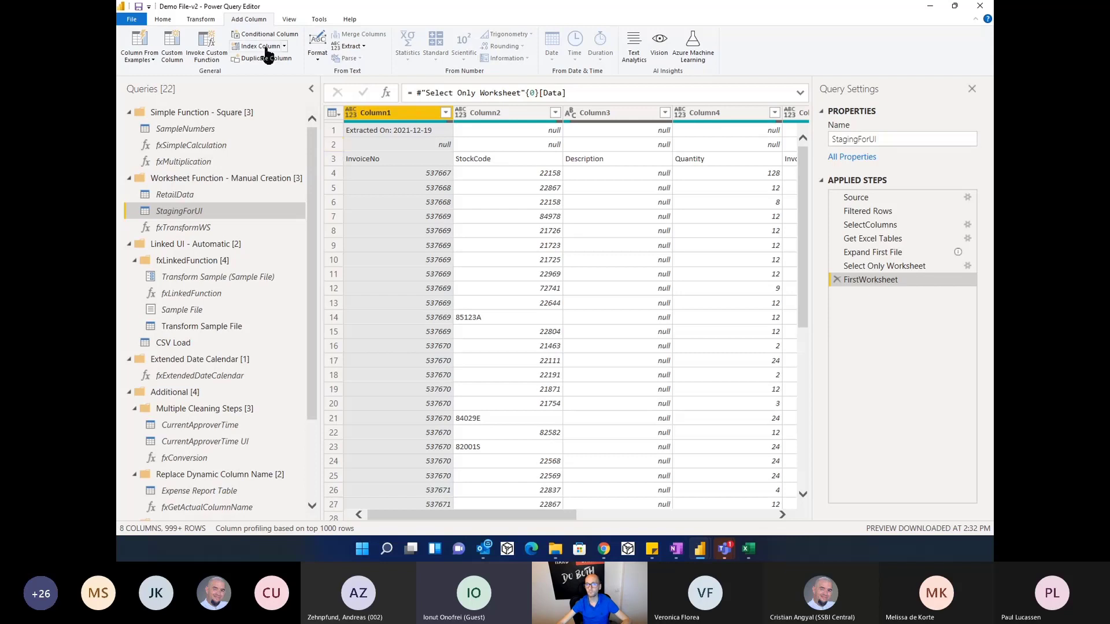
Step: Remove the top 1 row from the StagingForUI worksheet data
left_click(163, 19)
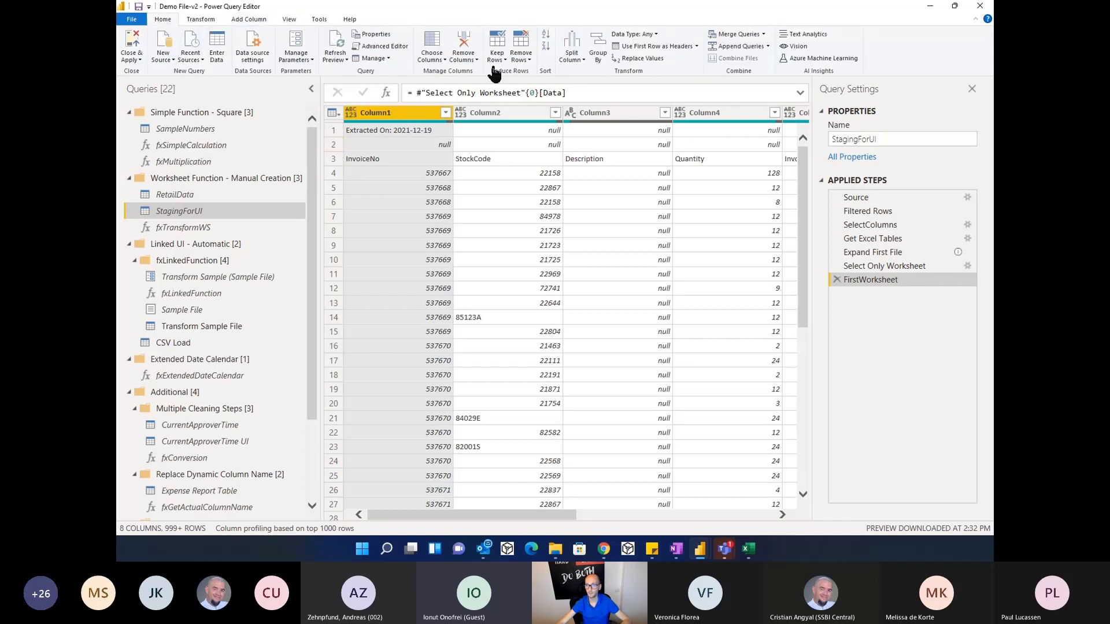
left_click(521, 56)
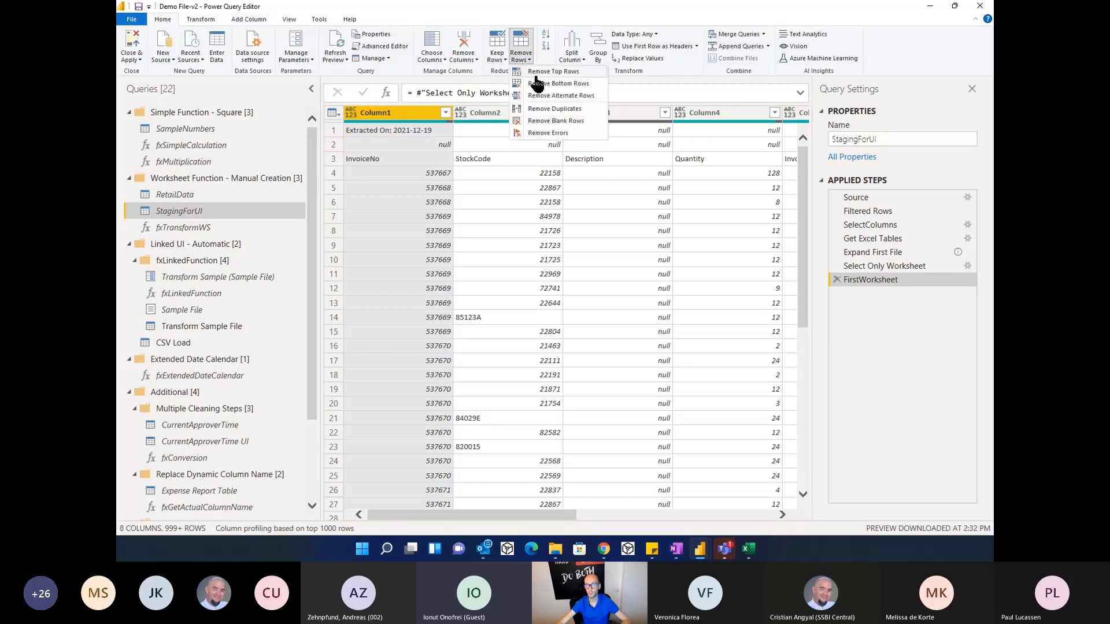
left_click(536, 81)
type("1")
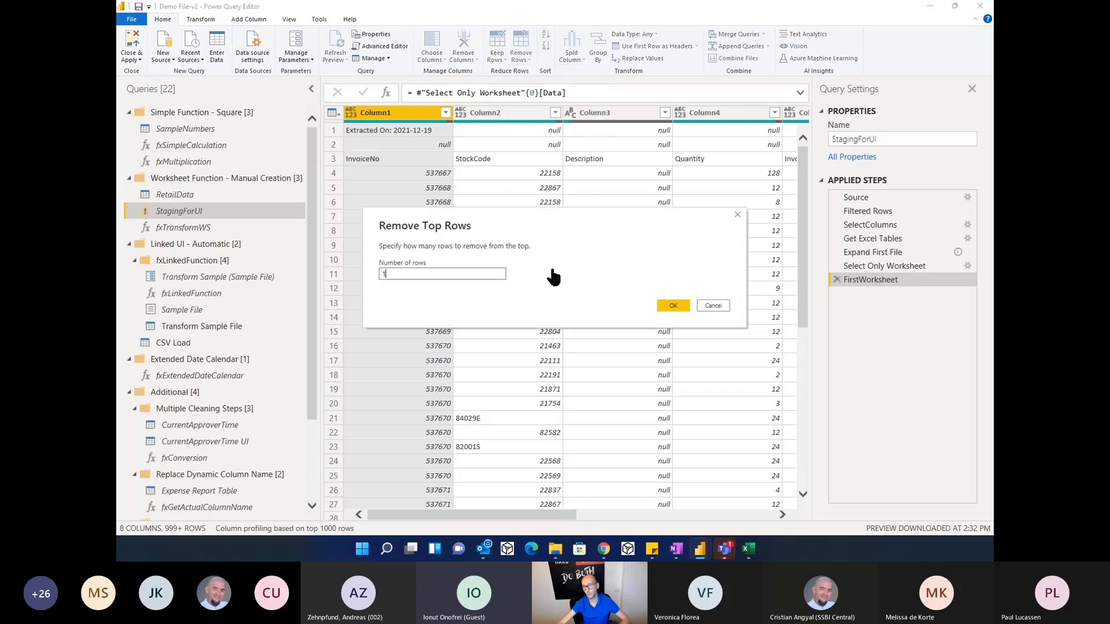
left_click(675, 307)
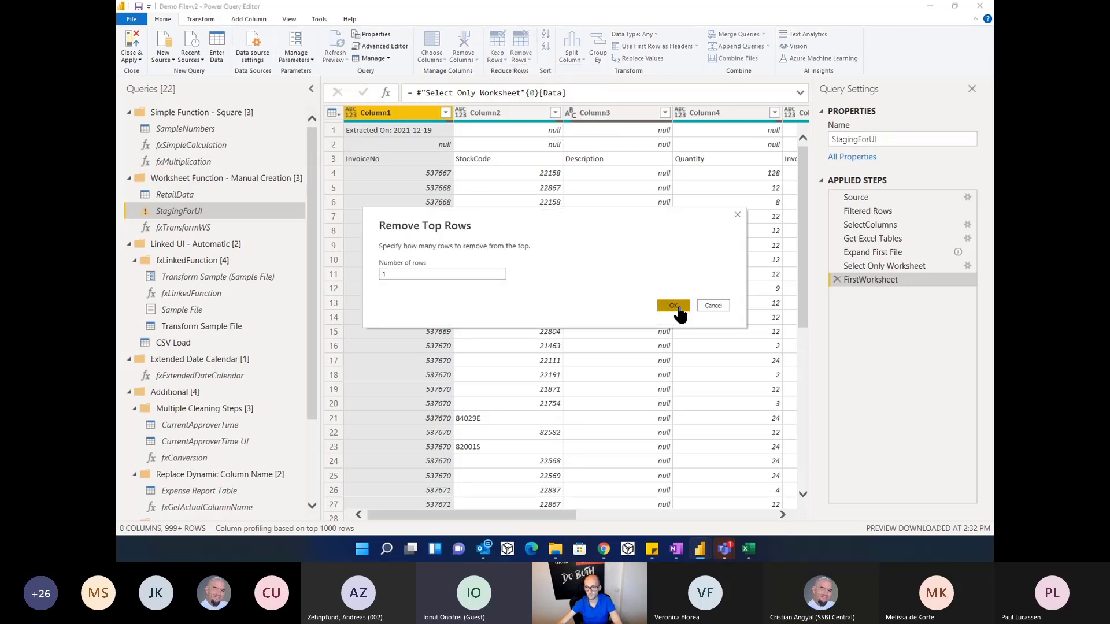
Step: Replace the row count in the Removed Top Rows formula with the condition each [Column1] <> "InvoiceNo"
left_click(538, 91)
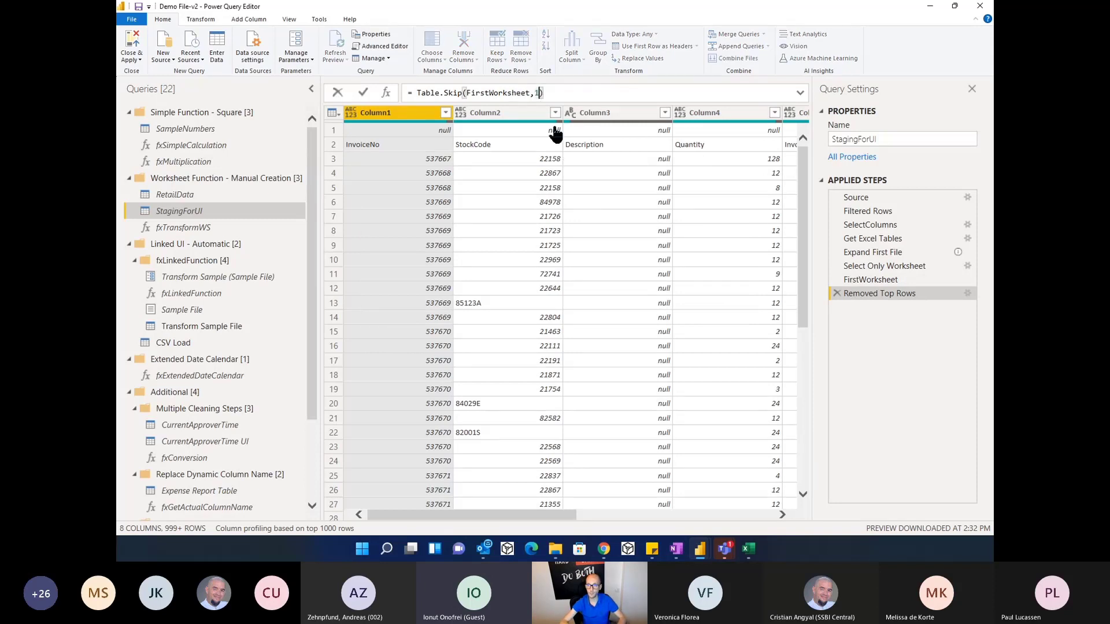
key("BackSpace")
type("each")
type("[o")
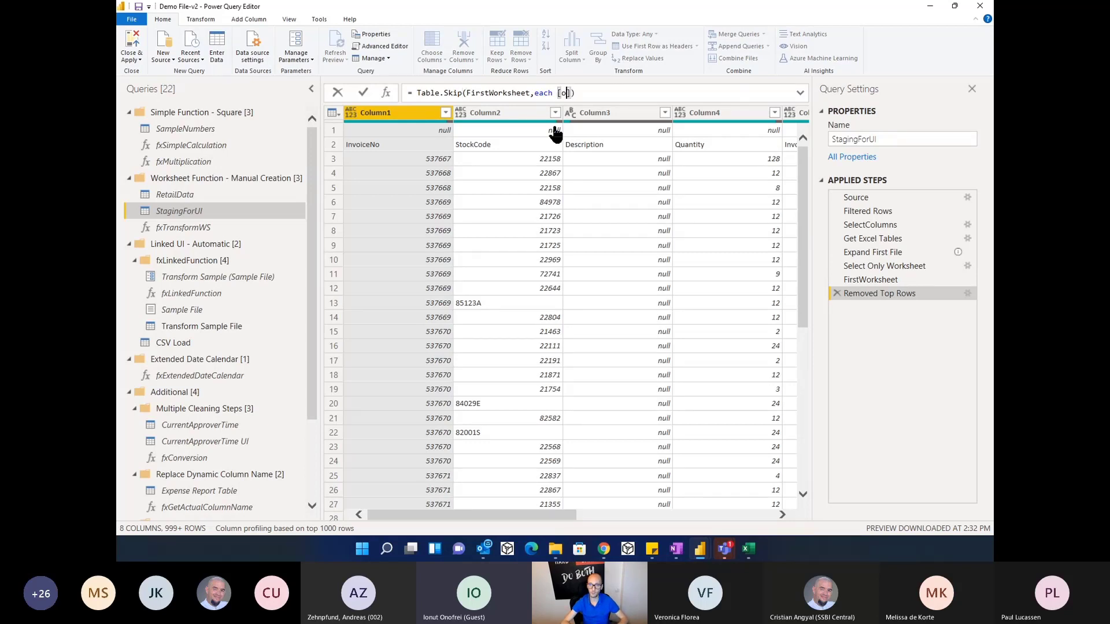
key("BackSpace")
type("Column1")
key("Right")
type("<> \"InvoiceN")
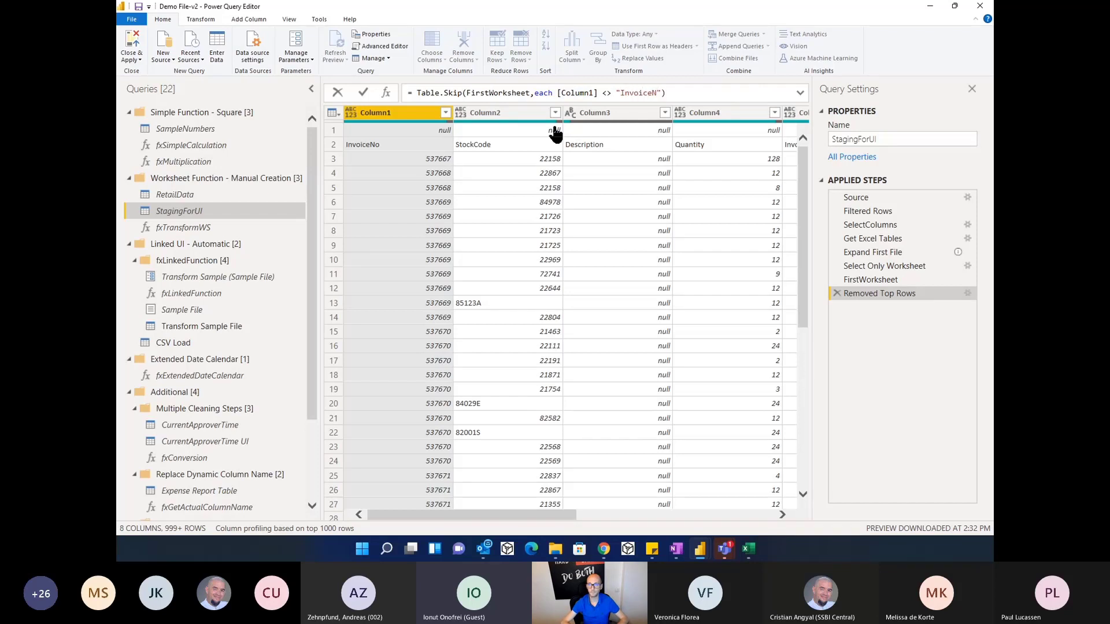
type("o")
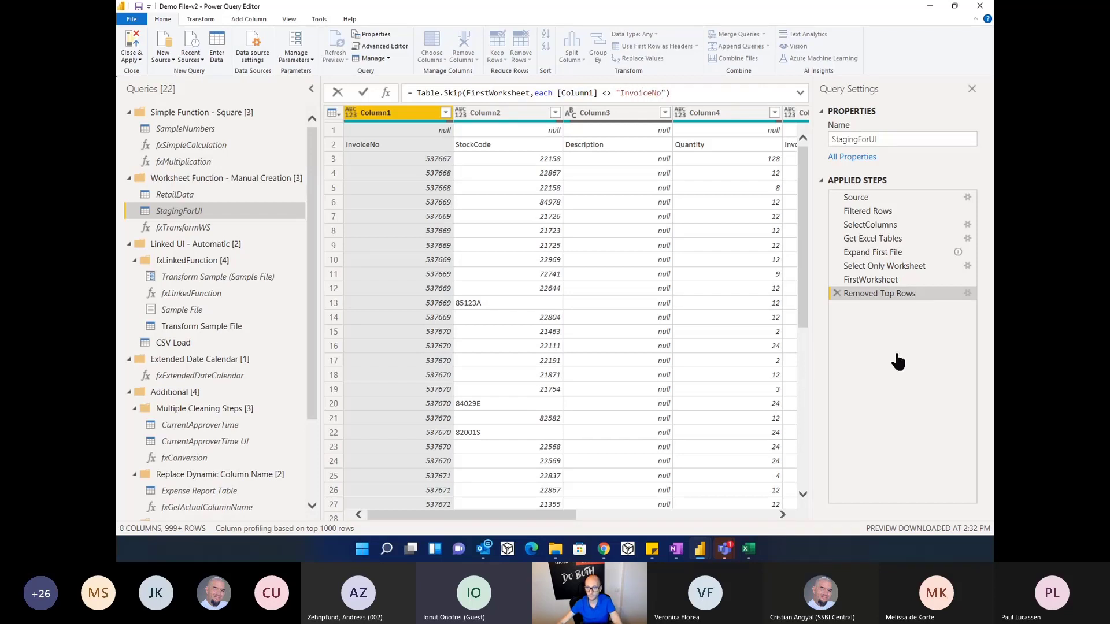
key("Return")
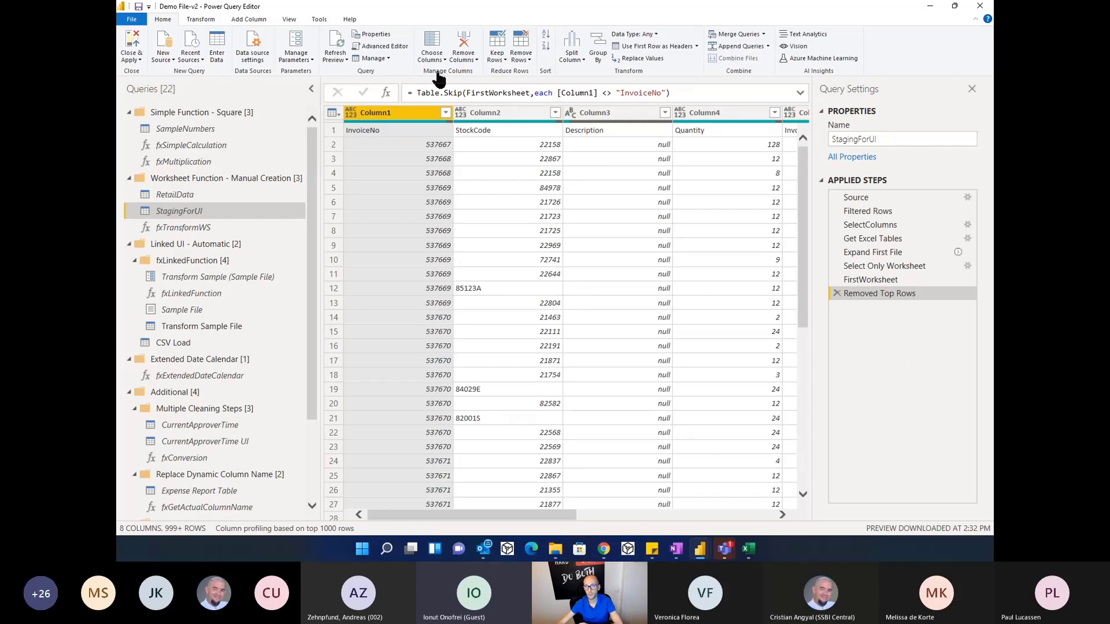
Step: Show StagingForUI's full M code enlarged in the Advanced Editor and mark the Table.Skip condition with a red box
left_click(385, 48)
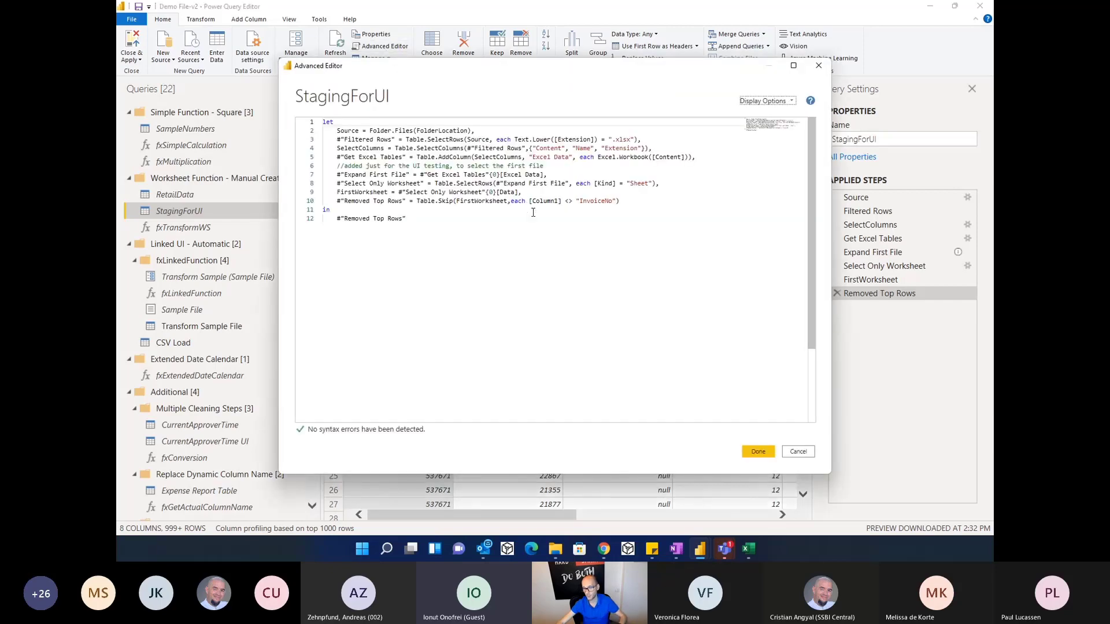
key("ctrl+shift+plus")
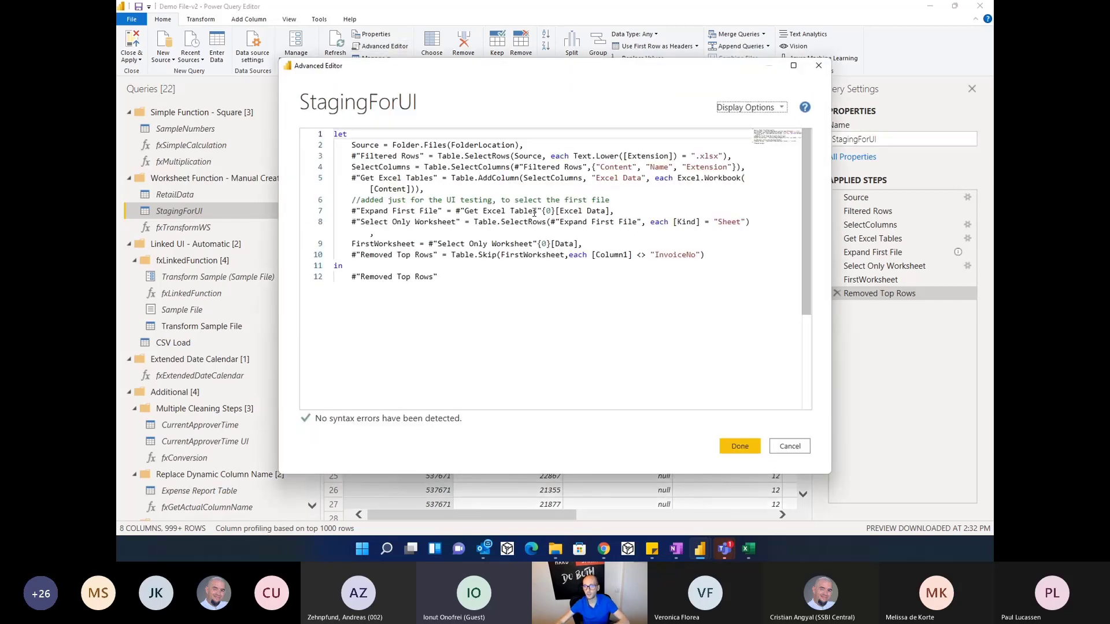
key("ctrl+2")
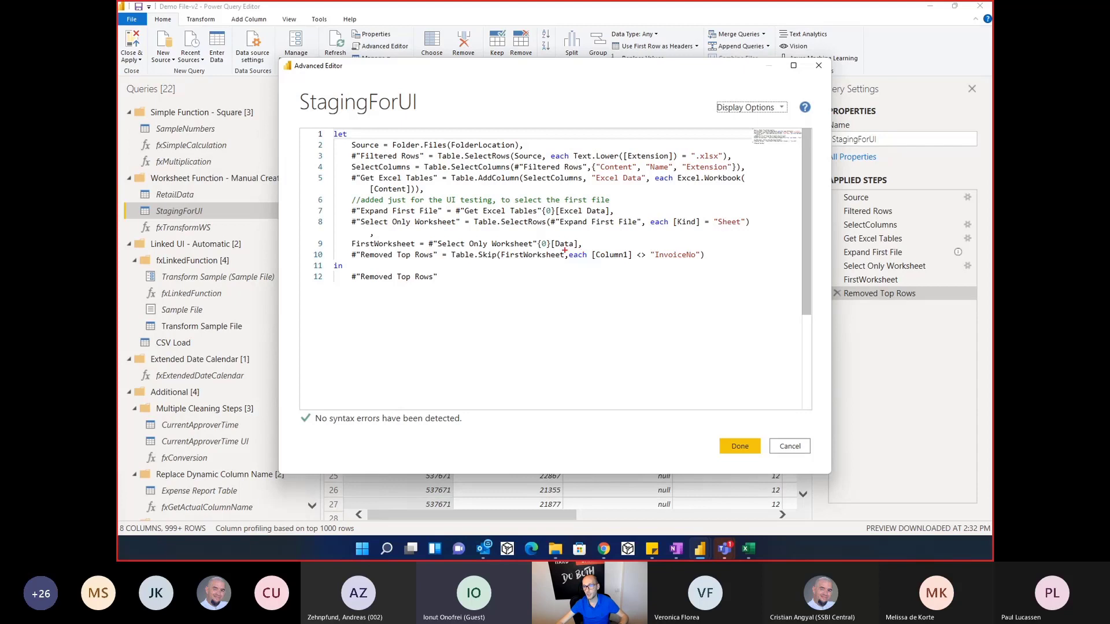
left_click_drag(565, 250, 709, 269)
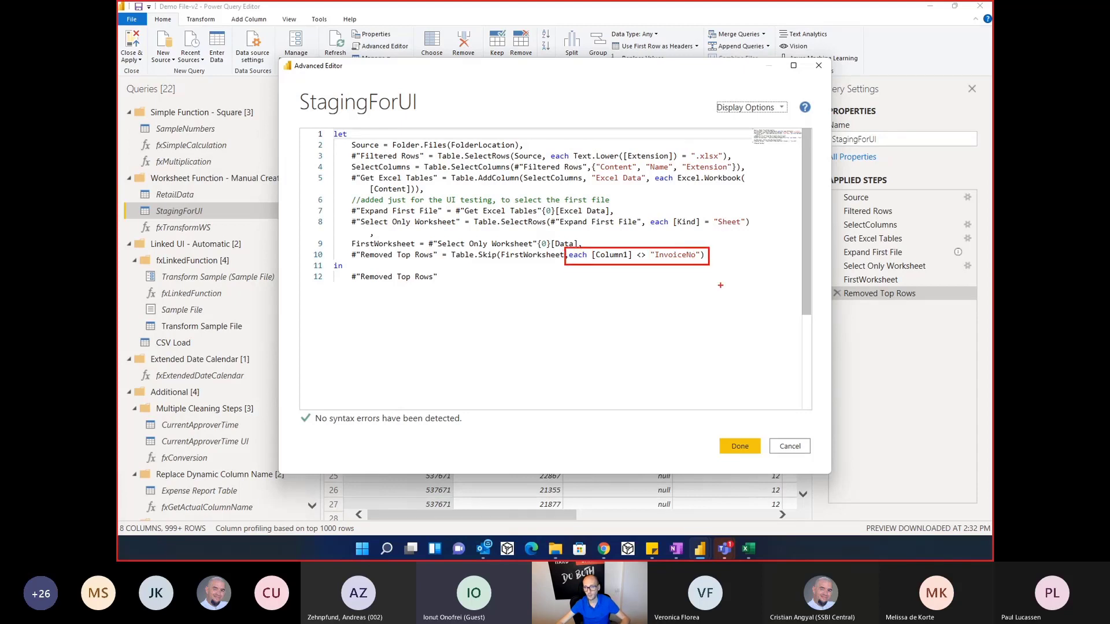
Step: Close the Advanced Editor without changes and promote the first row of StagingForUI to column headers
left_click(791, 448)
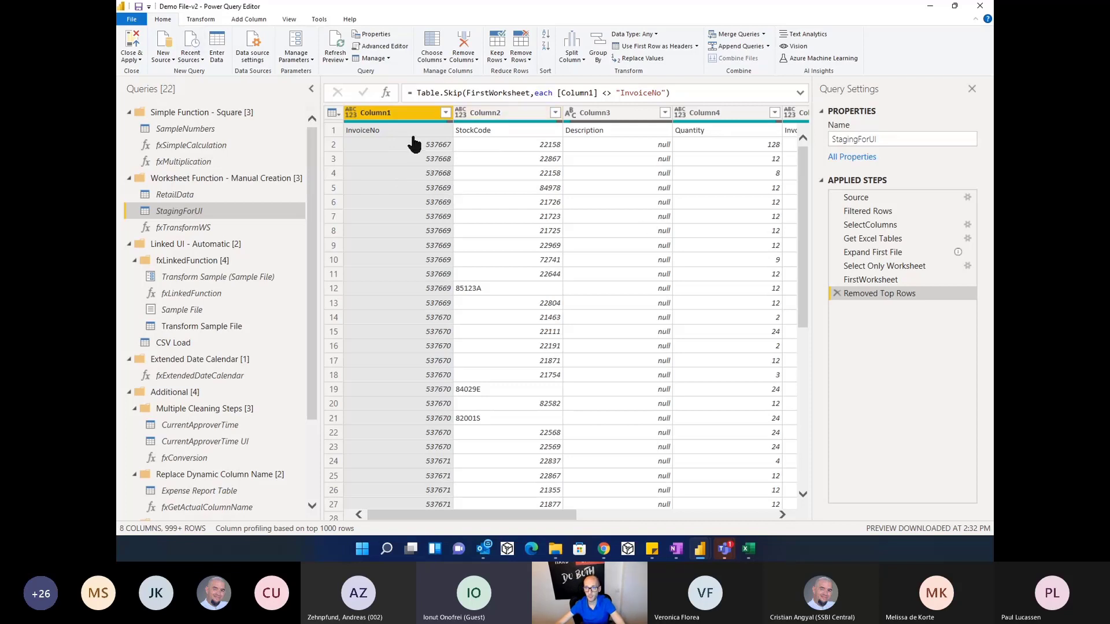
left_click(654, 47)
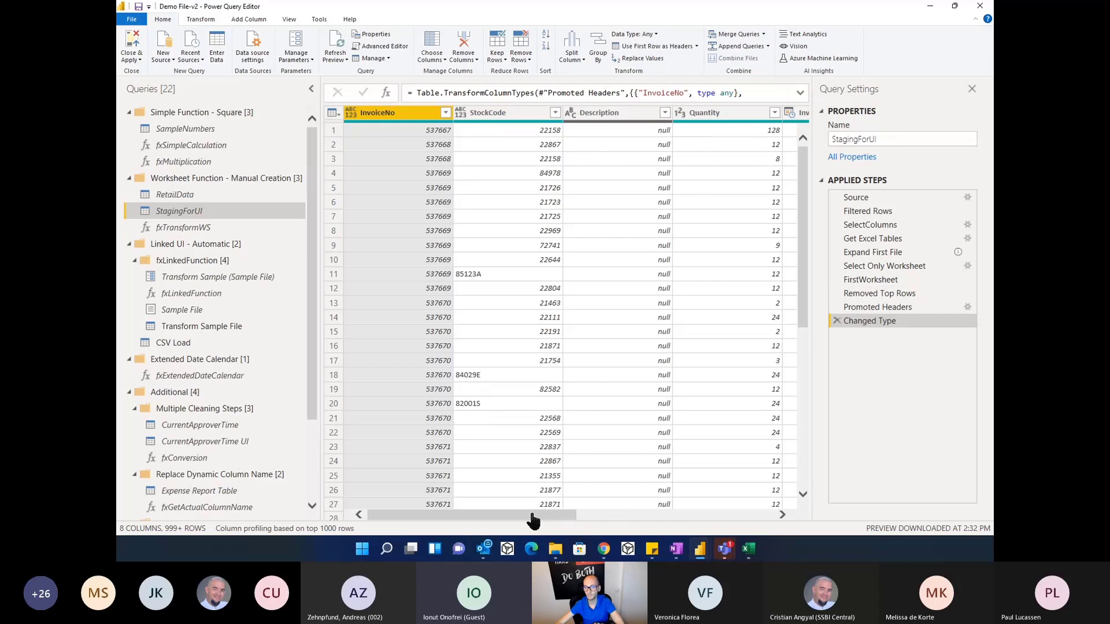
left_click_drag(533, 520, 502, 520)
left_click_drag(441, 520, 329, 518)
Step: Set the StockCode column's data type to Text and the InvoiceNo column's to Whole Number
left_click(459, 114)
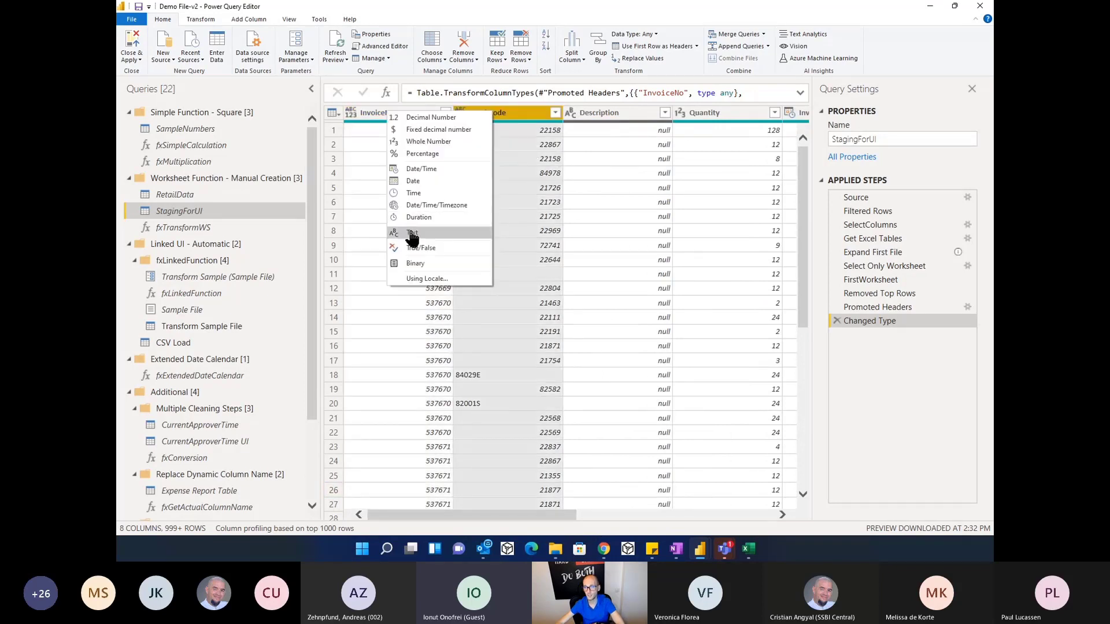
left_click(418, 233)
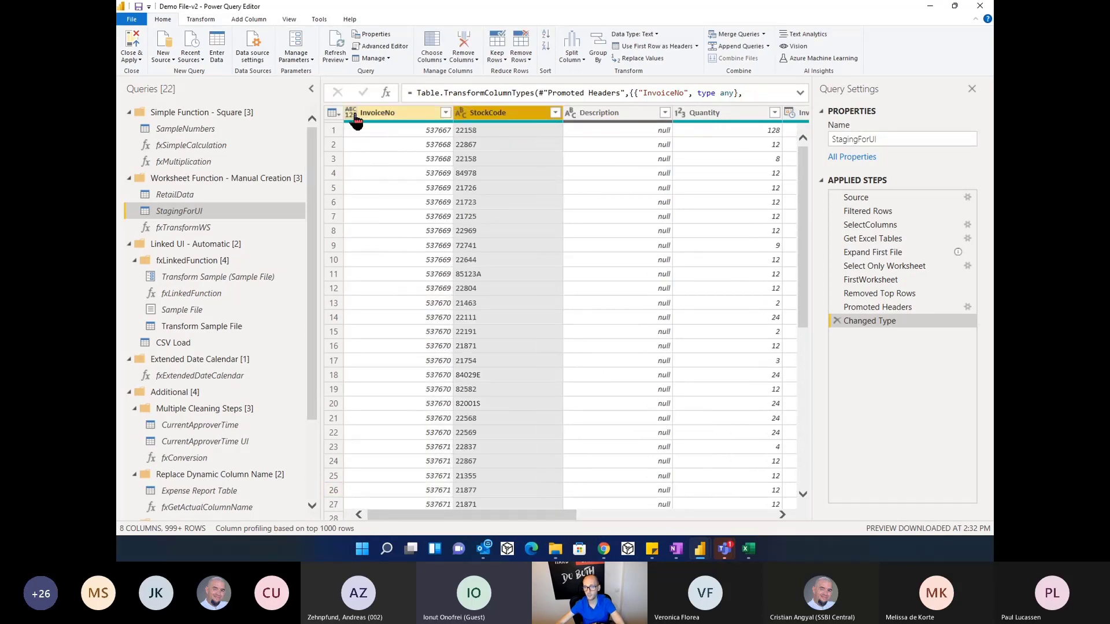
left_click(350, 113)
left_click(348, 142)
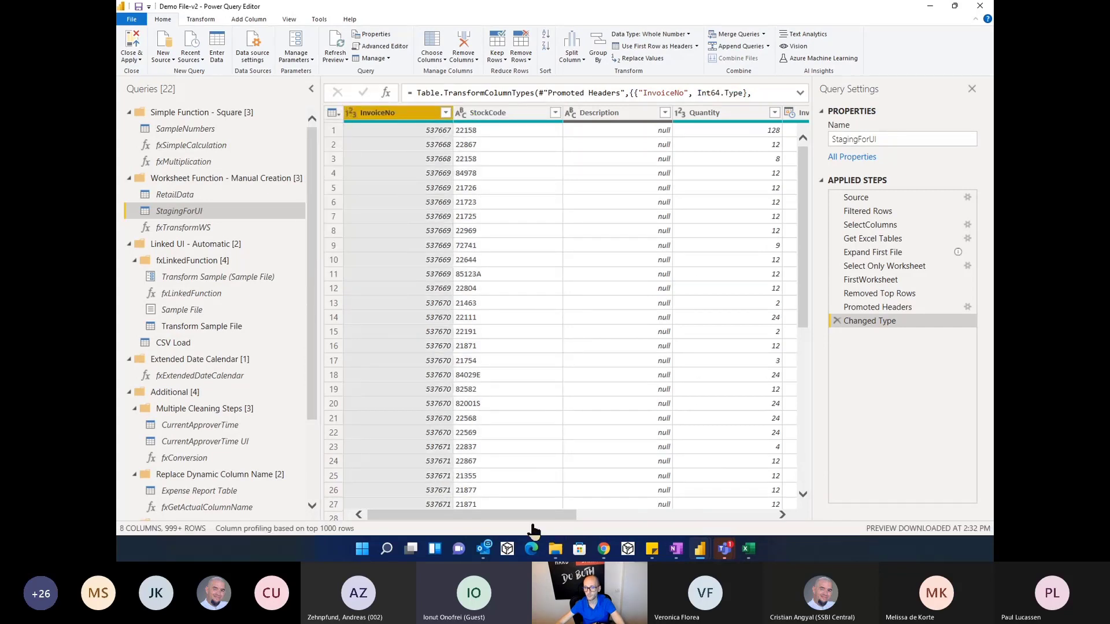
Step: Add a new column to StagingForUI that extracts only the time from InvoiceDate
left_click_drag(539, 516, 669, 529)
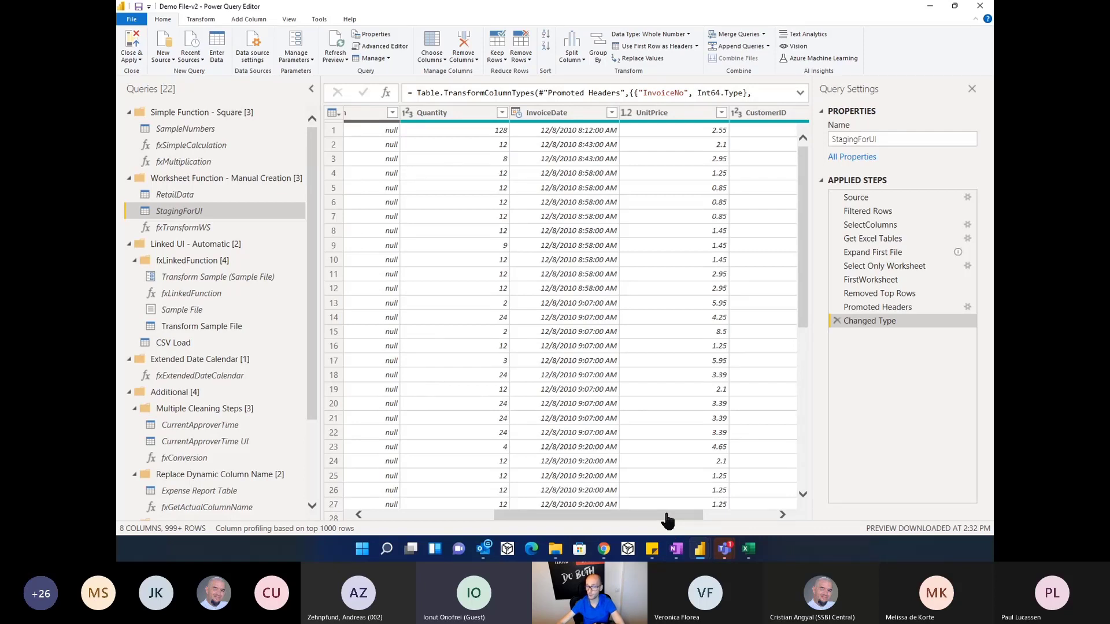
left_click(549, 115)
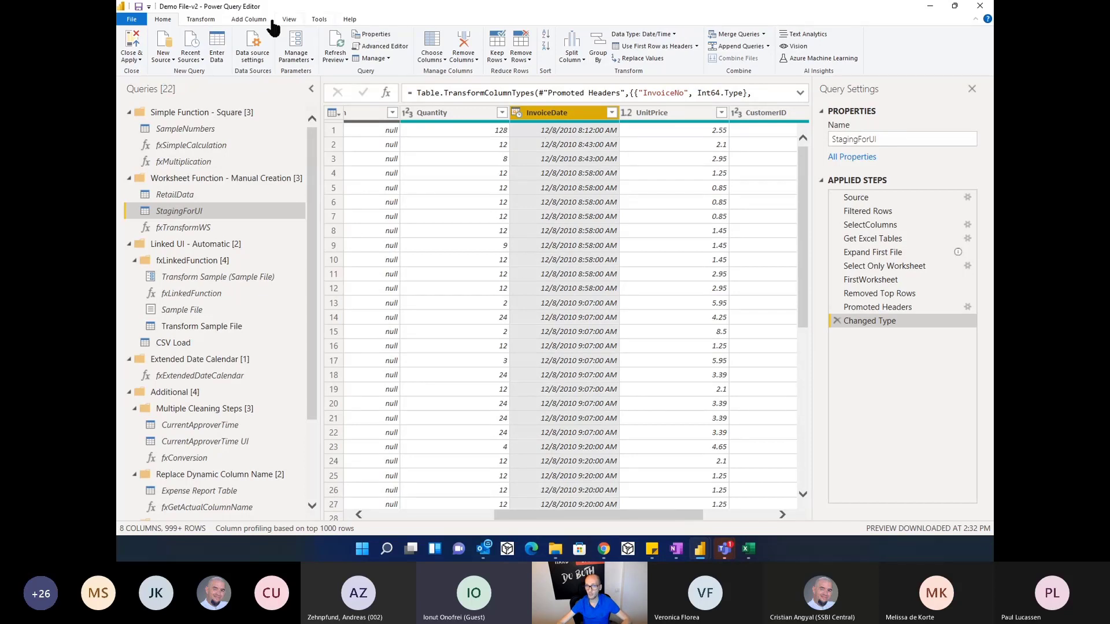
left_click(250, 22)
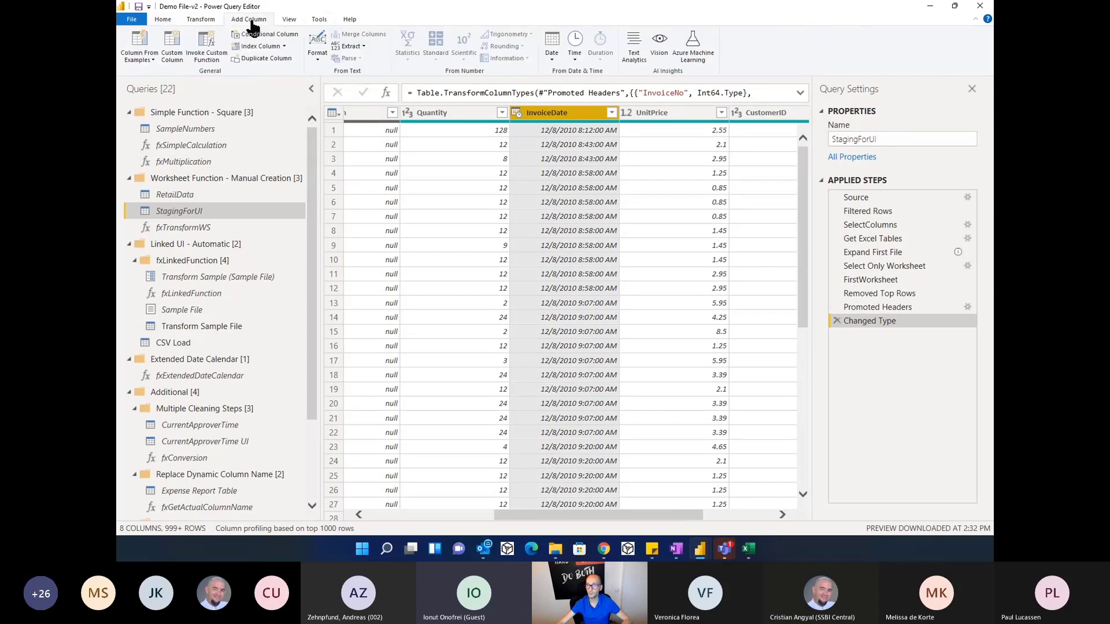
left_click(552, 60)
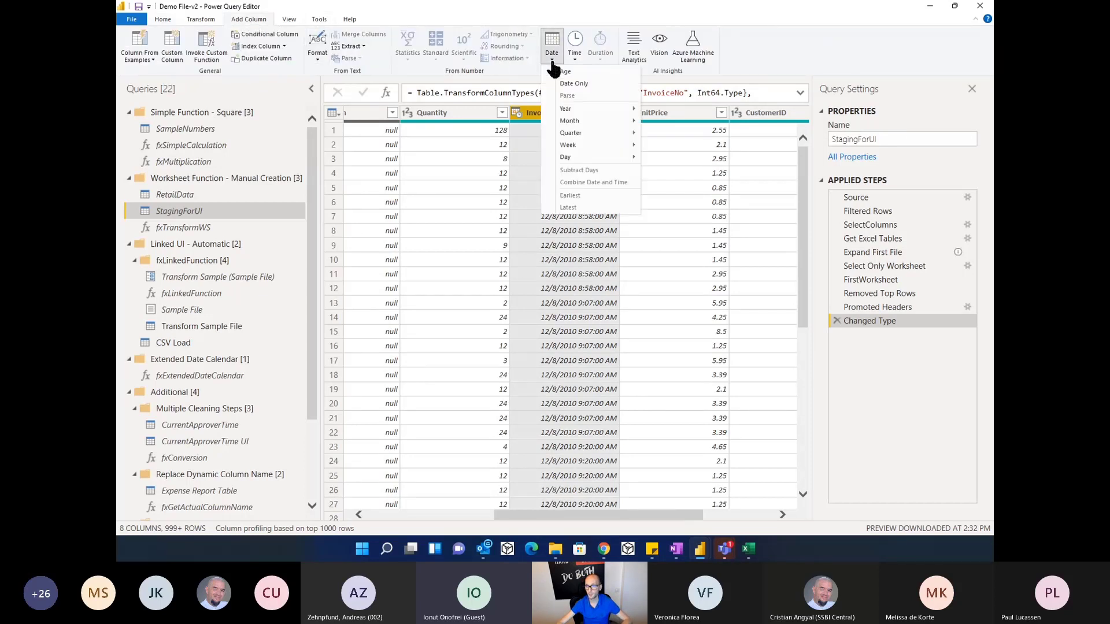
left_click(575, 59)
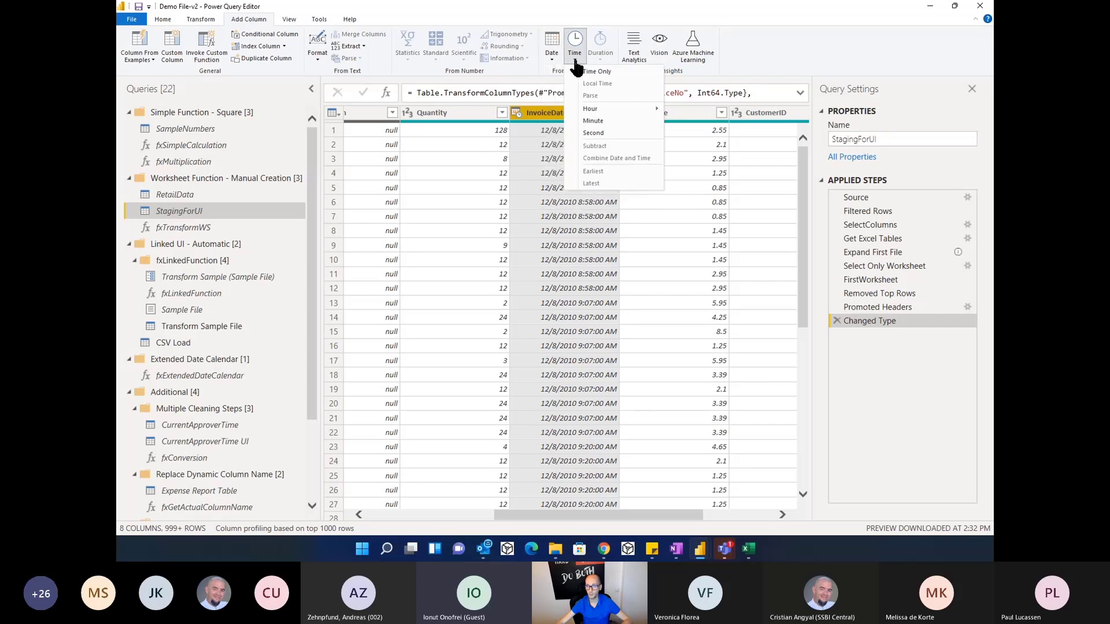
left_click(595, 72)
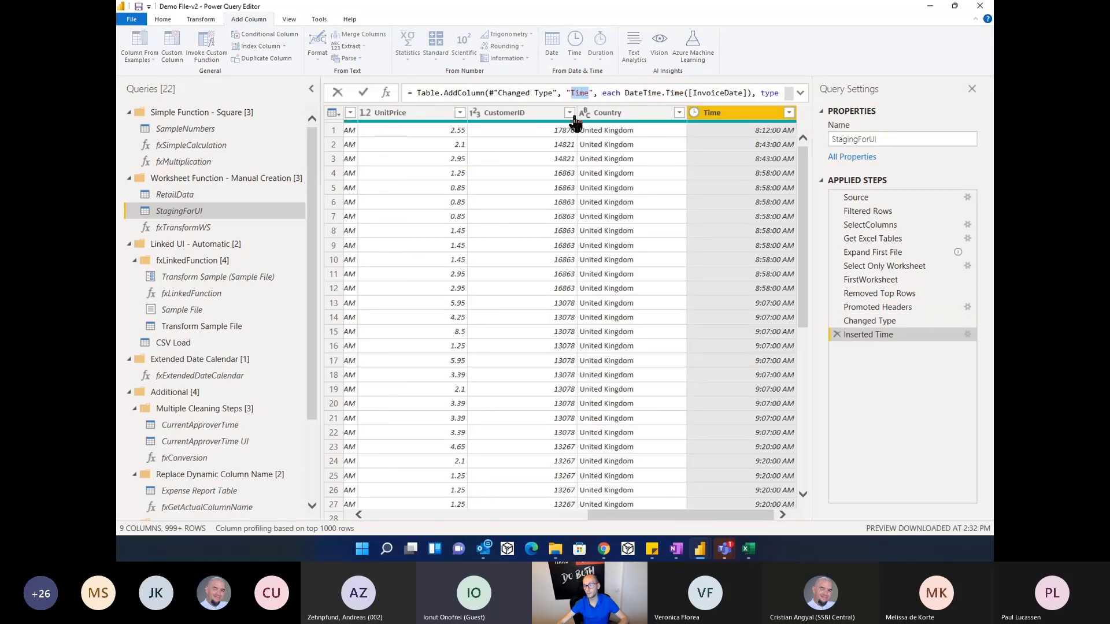
Step: Rename the new time column to InvoiceTime within its Table.AddColumn formula
type("Invoice")
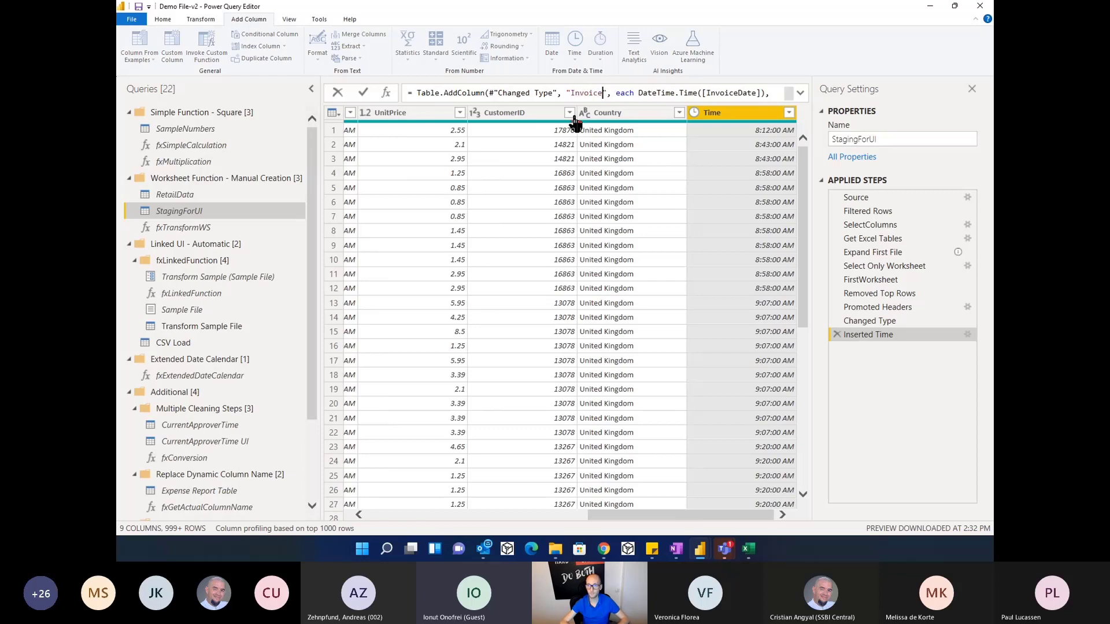
type("TIm")
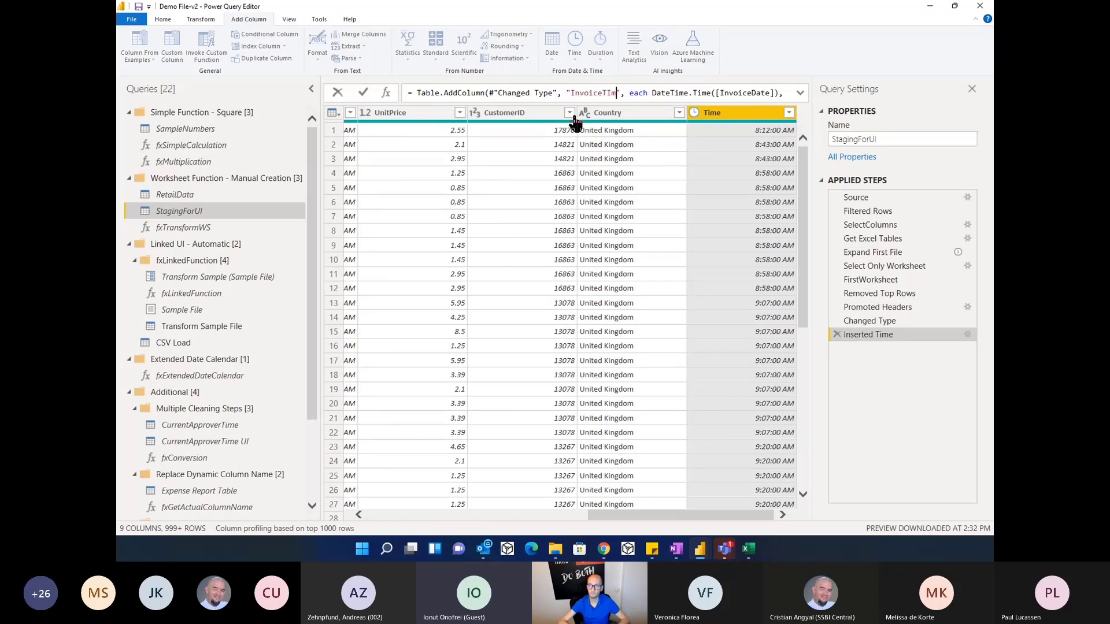
key("BackSpace")
key("BackSpace")
type("ime")
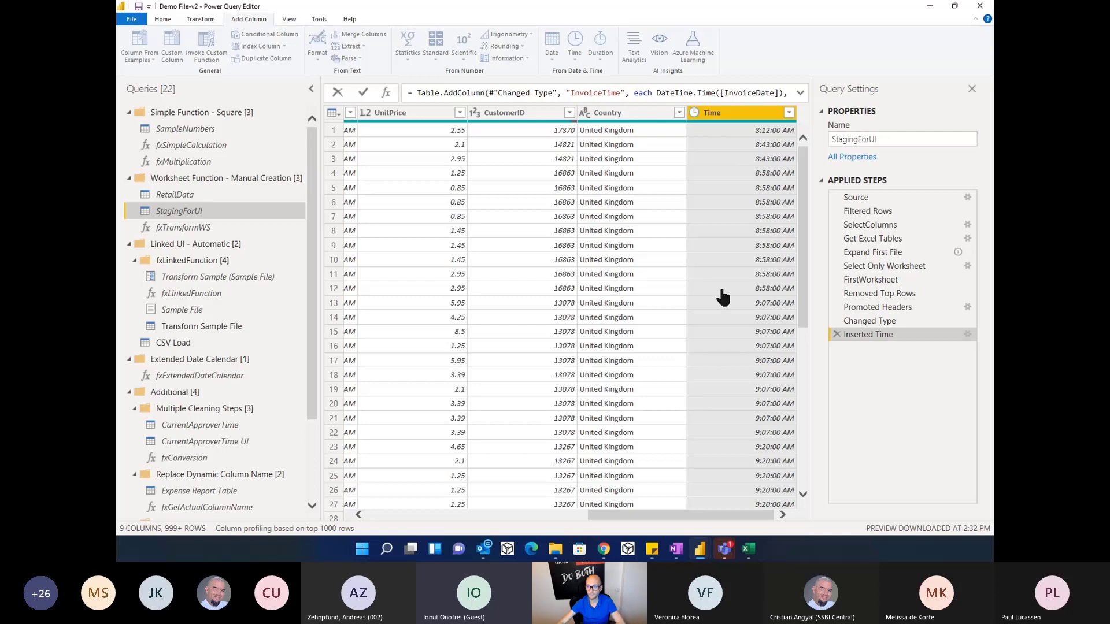
key("Return")
Step: Change the InvoiceDate column's data type to Date
left_click_drag(670, 515, 539, 515)
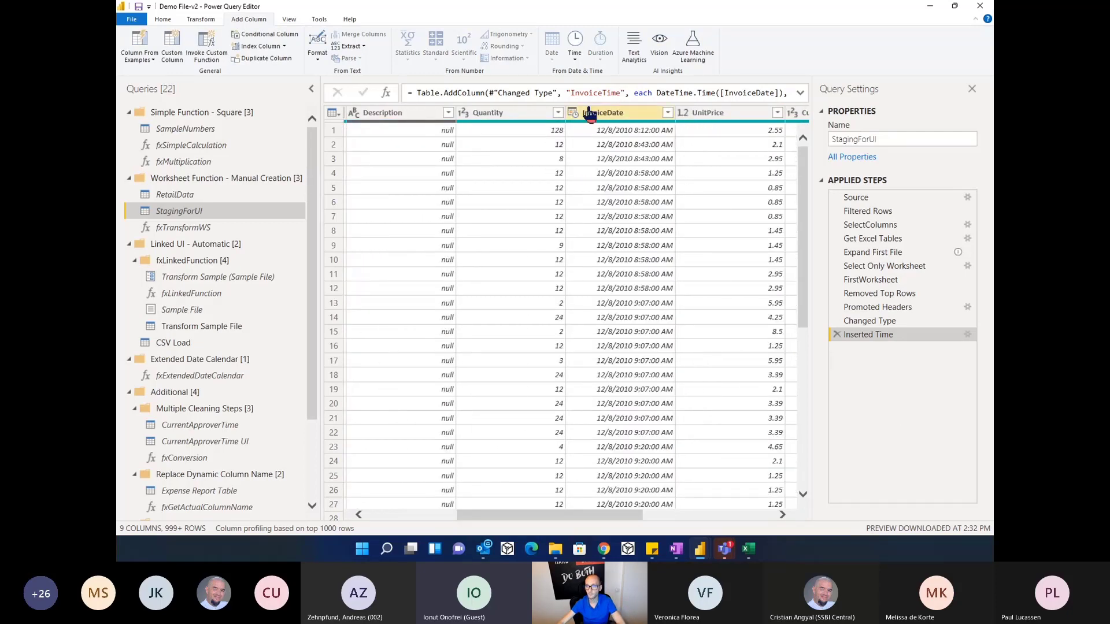
left_click(589, 114)
left_click(194, 20)
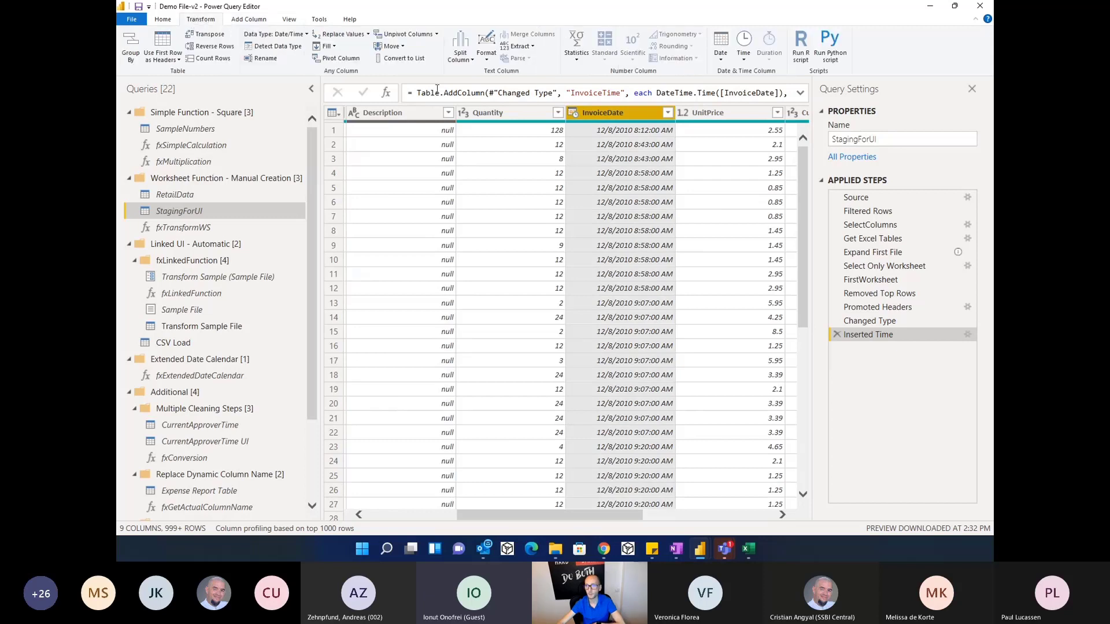
left_click(573, 113)
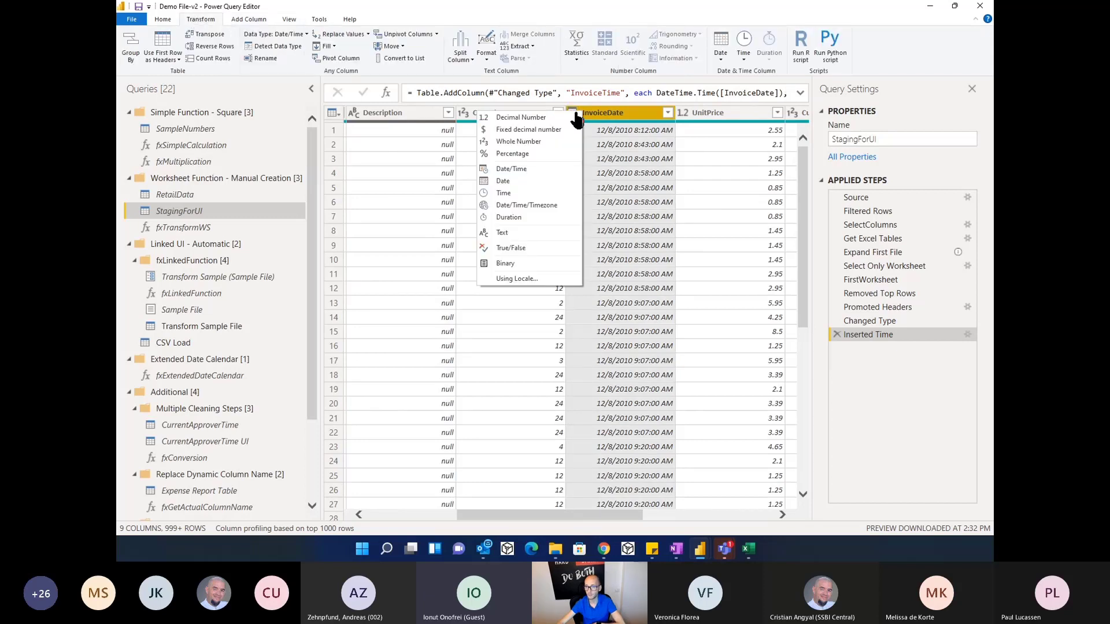
left_click(502, 181)
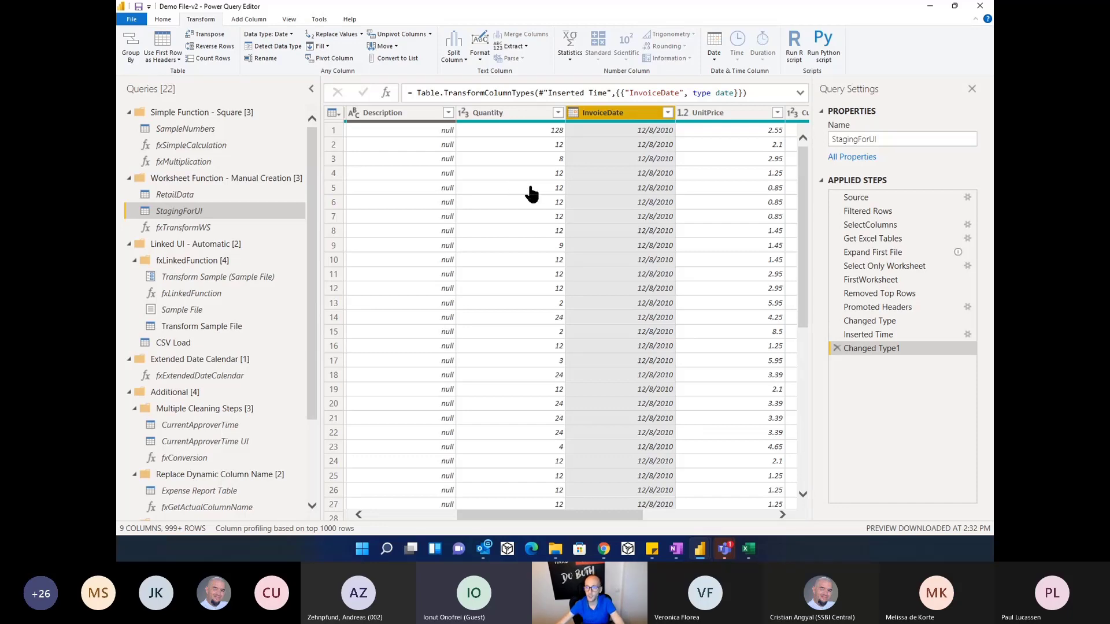
Step: Change InvoiceNo to Text in the first Changed Type step, replacing the current conversion, and return to the Changed Type1 step
left_click_drag(523, 515, 356, 507)
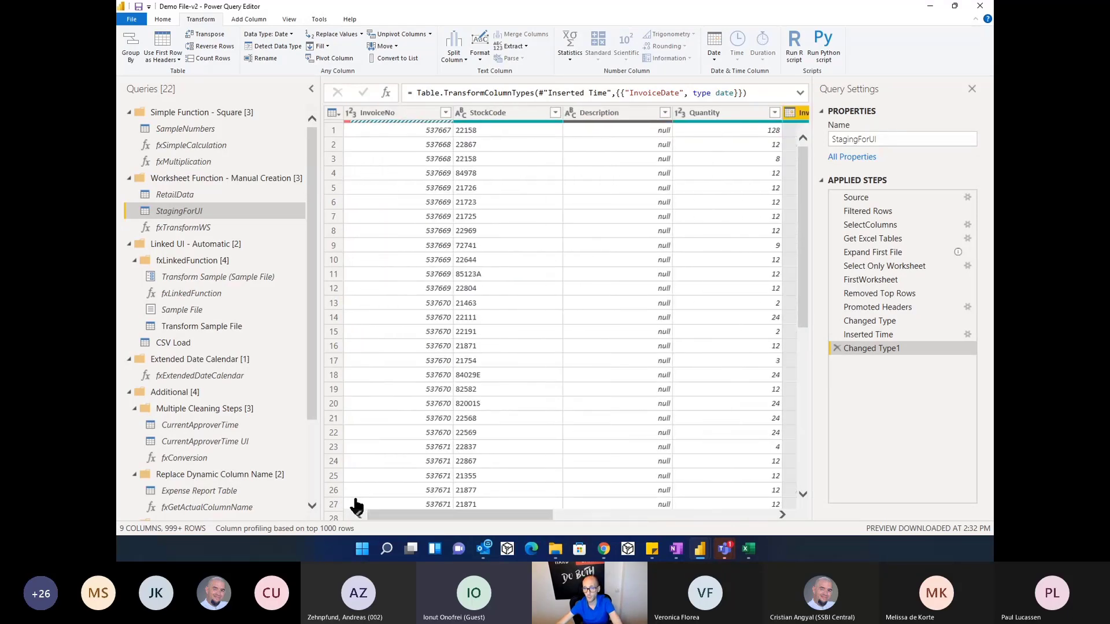
left_click(885, 324)
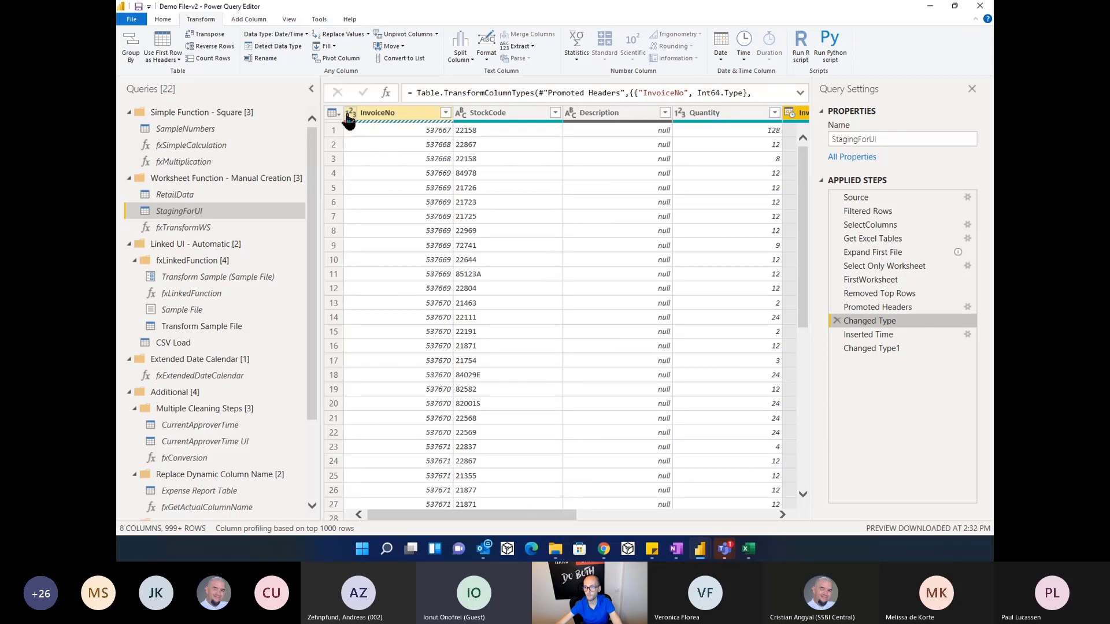
left_click(348, 116)
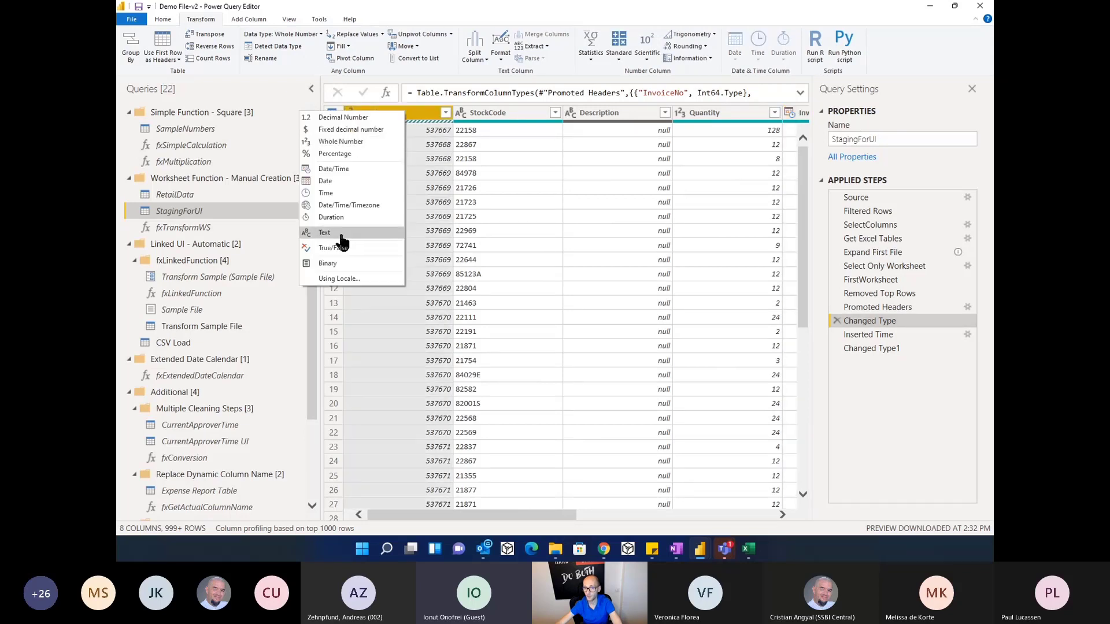
left_click(342, 234)
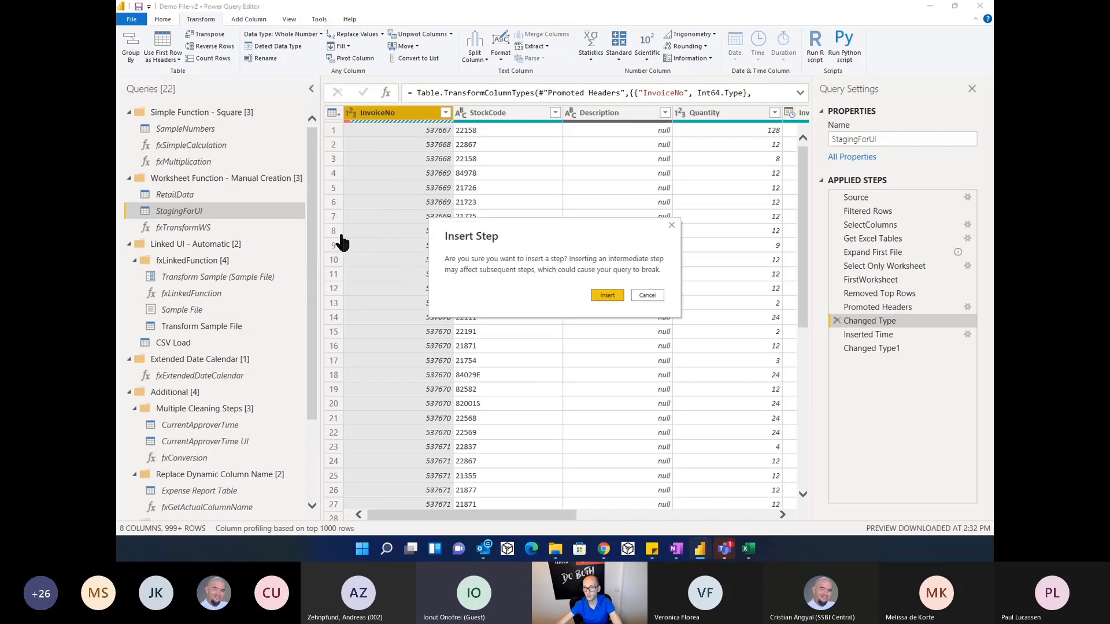
left_click(598, 296)
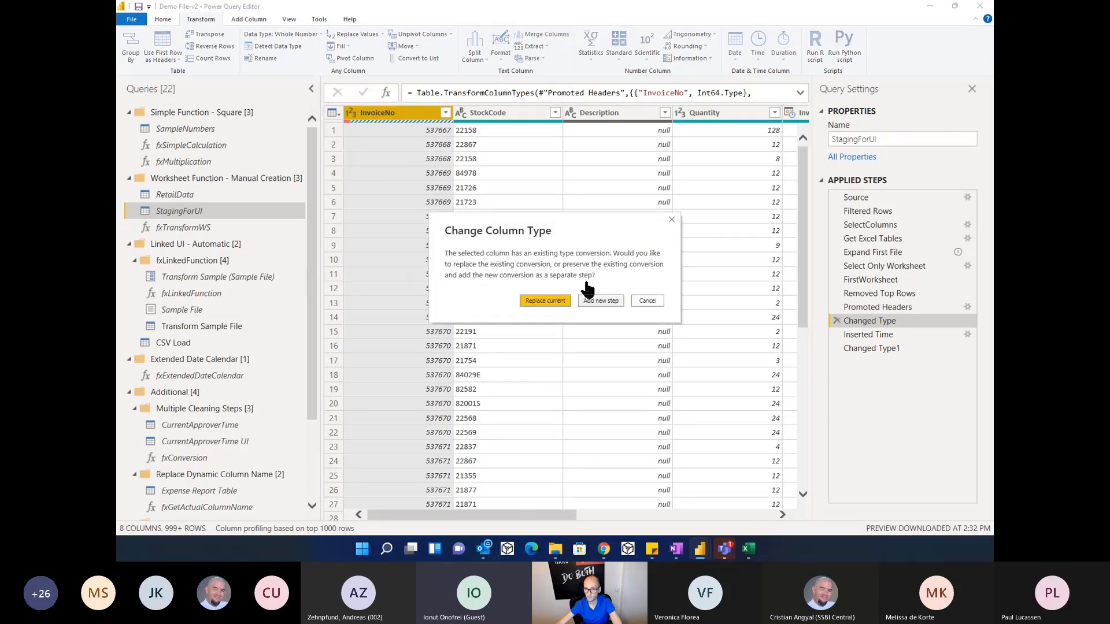
left_click(543, 301)
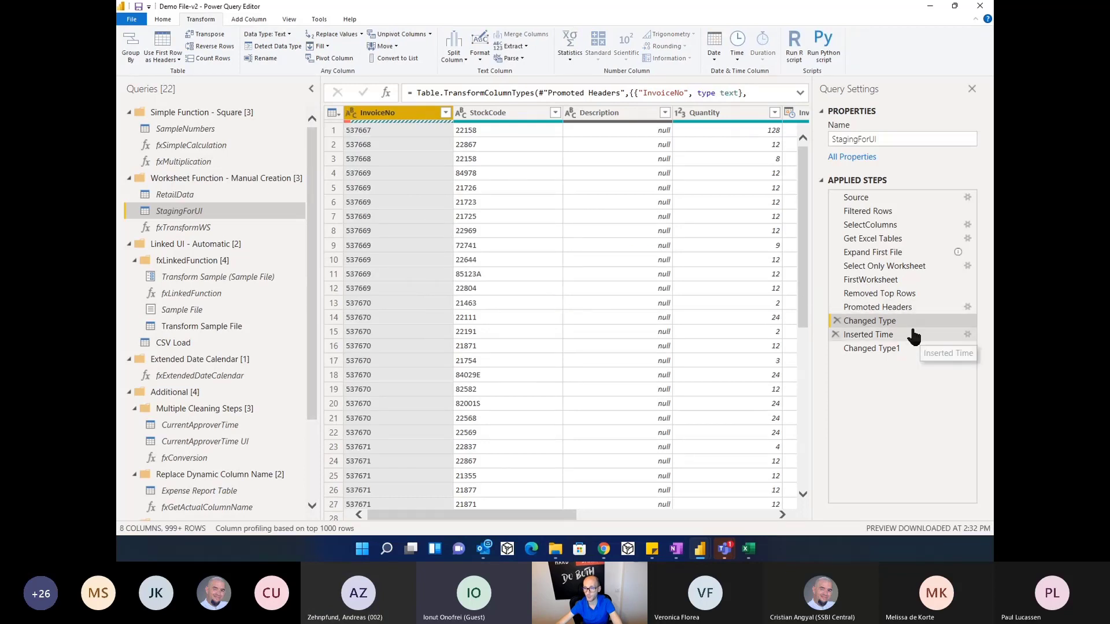
left_click(877, 307)
left_click(881, 322)
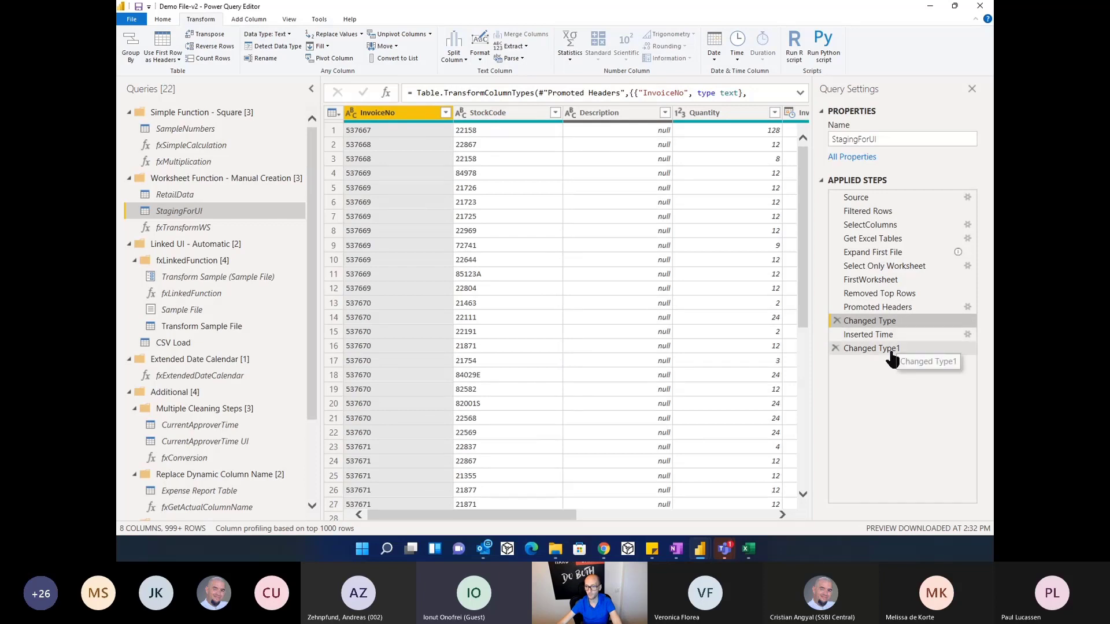
left_click(886, 348)
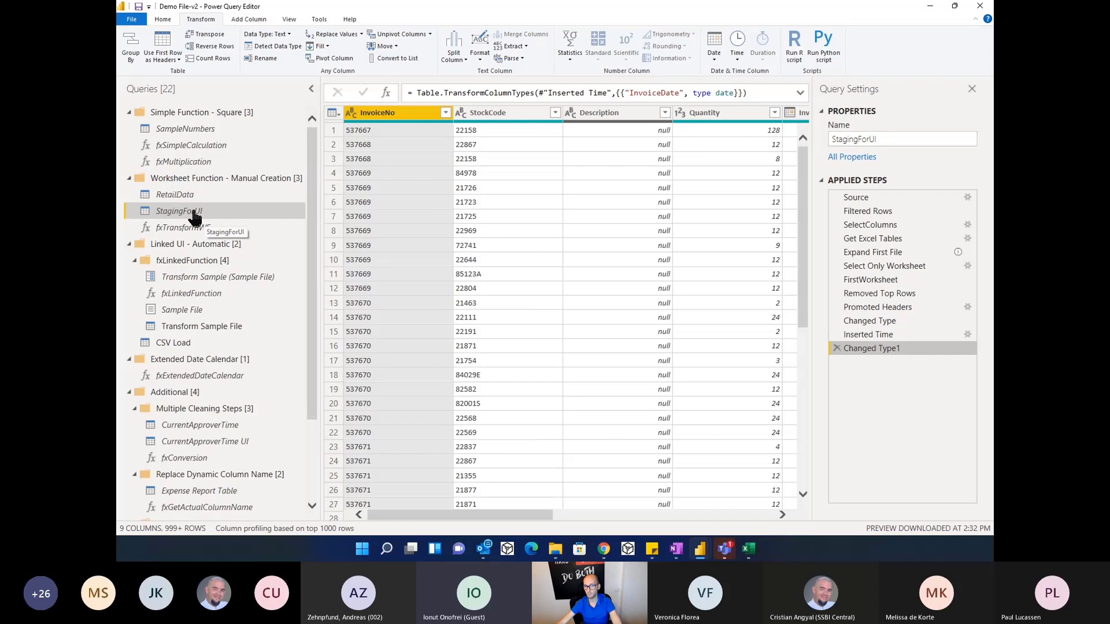
Step: Duplicate the StagingForUI query and review the copy's M code in the Advanced Editor
right_click(195, 218)
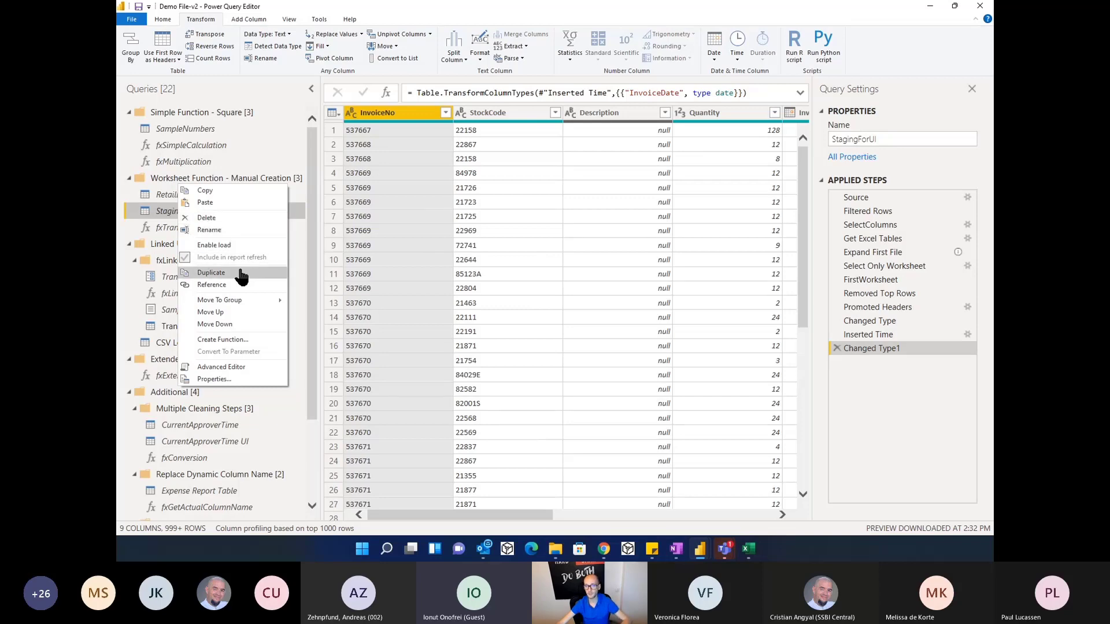
left_click(211, 272)
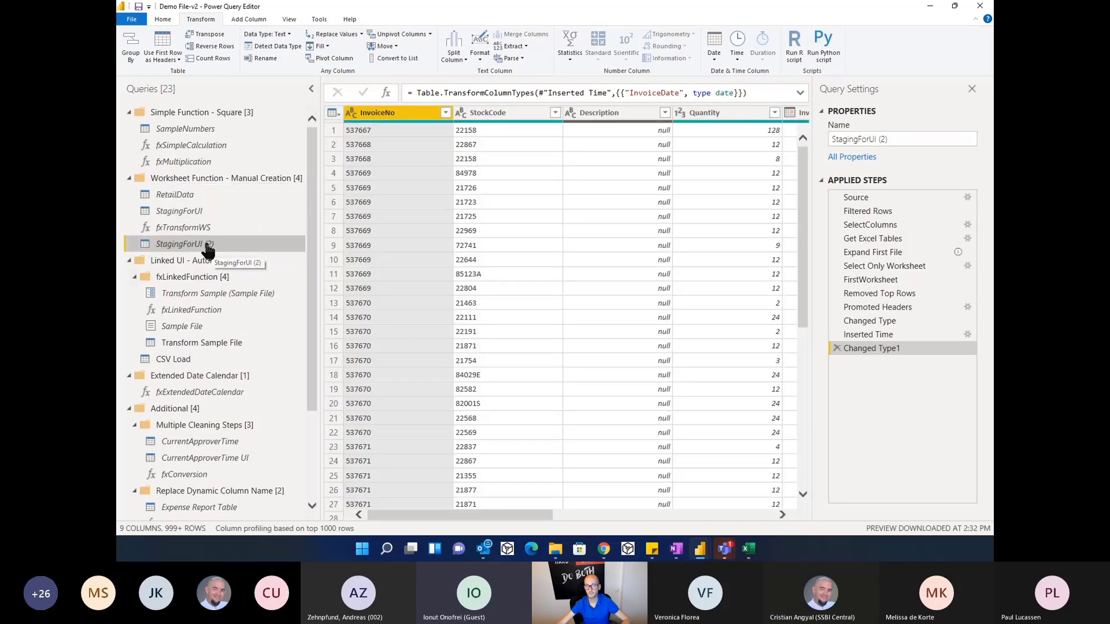
left_click(163, 19)
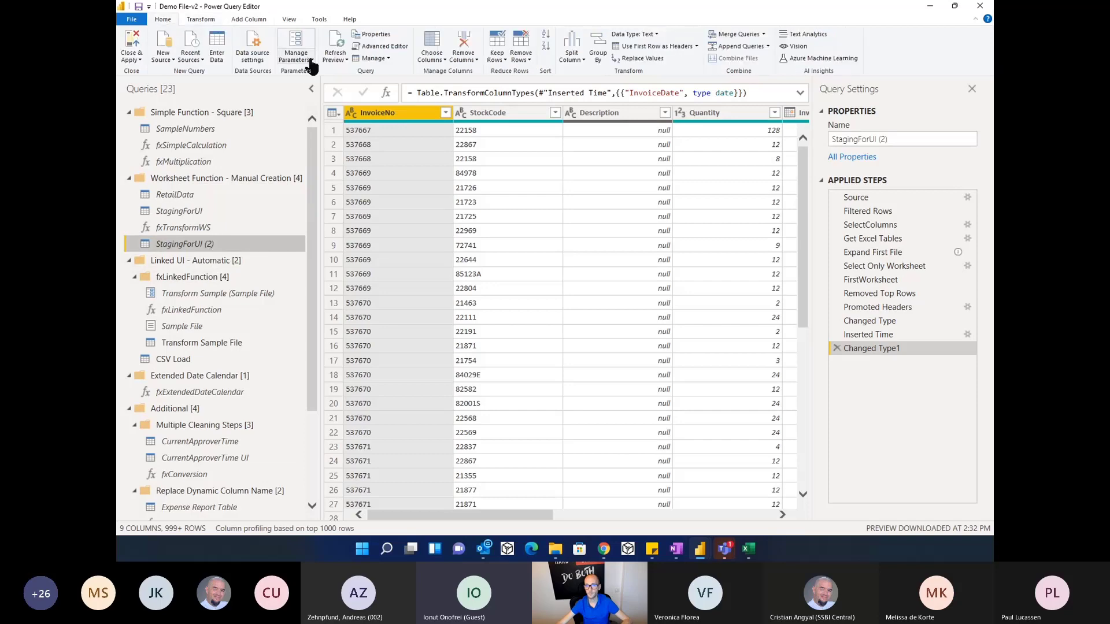
left_click(387, 48)
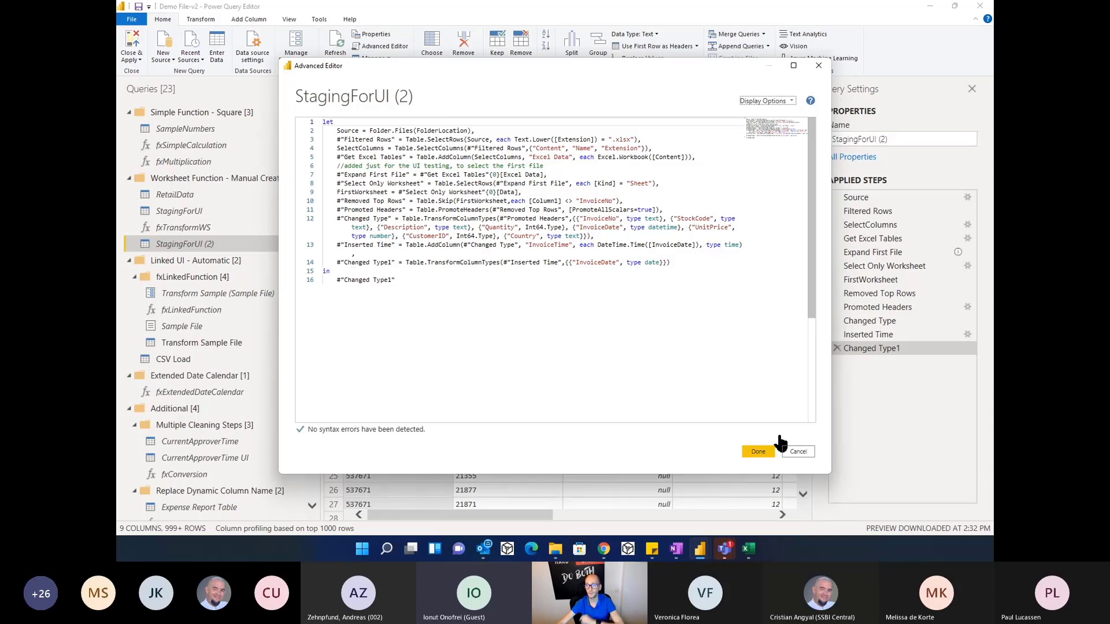
left_click(796, 455)
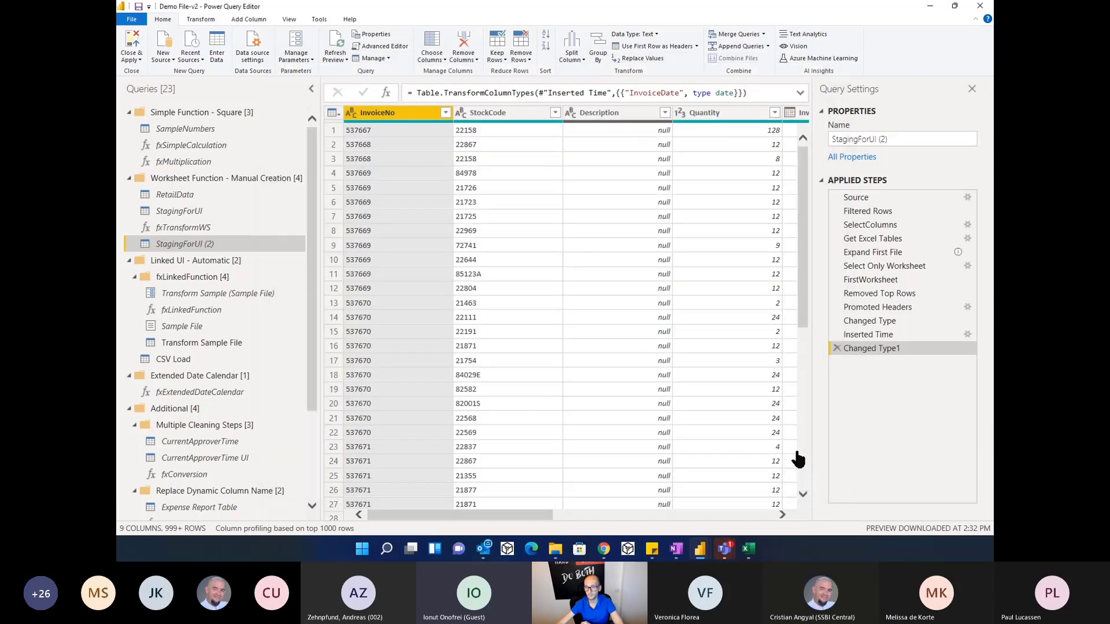
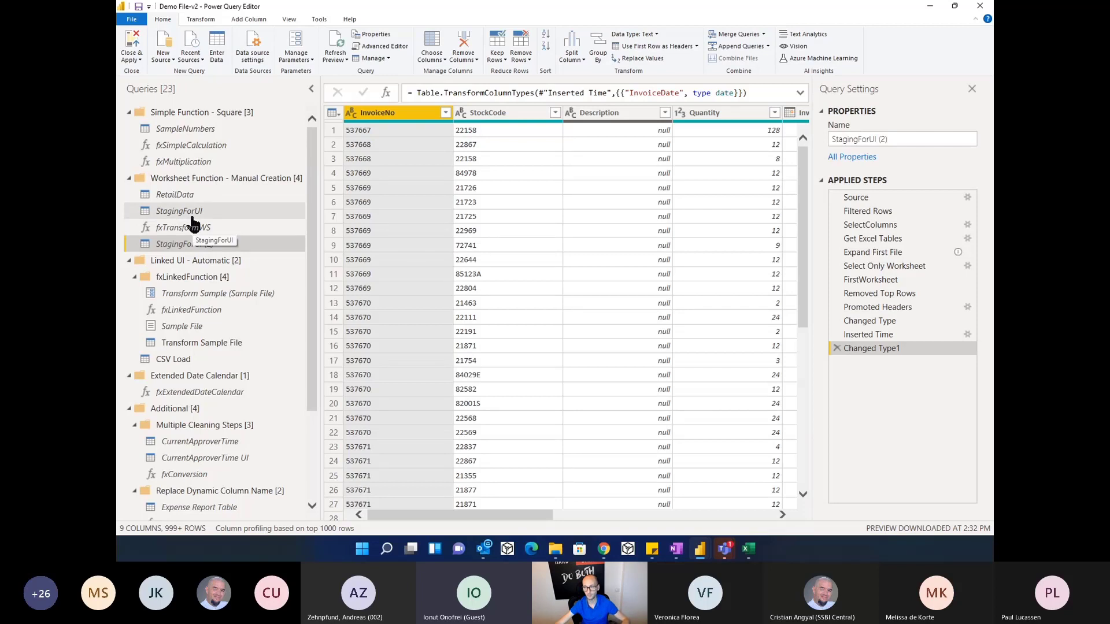
Step: Mark the applied steps from Source through FirstWorksheet in StagingForUI (2) with a red box, then clear the annotation
key("ctrl+2")
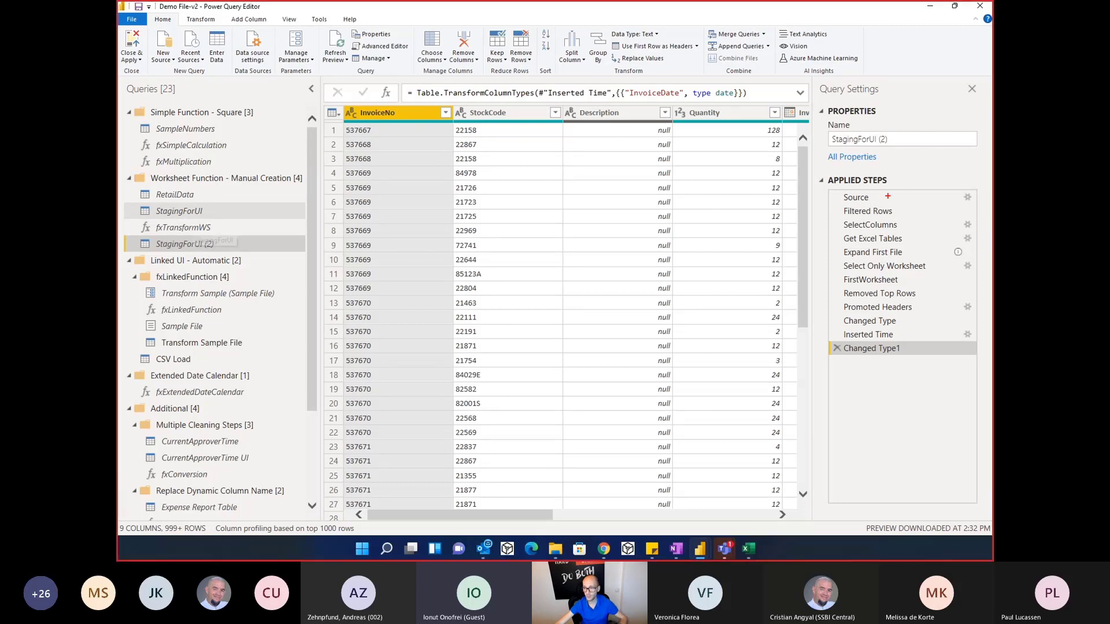
mouse_move(830, 187)
left_mouse_down()
mouse_move(917, 232)
mouse_move(981, 286)
left_mouse_up()
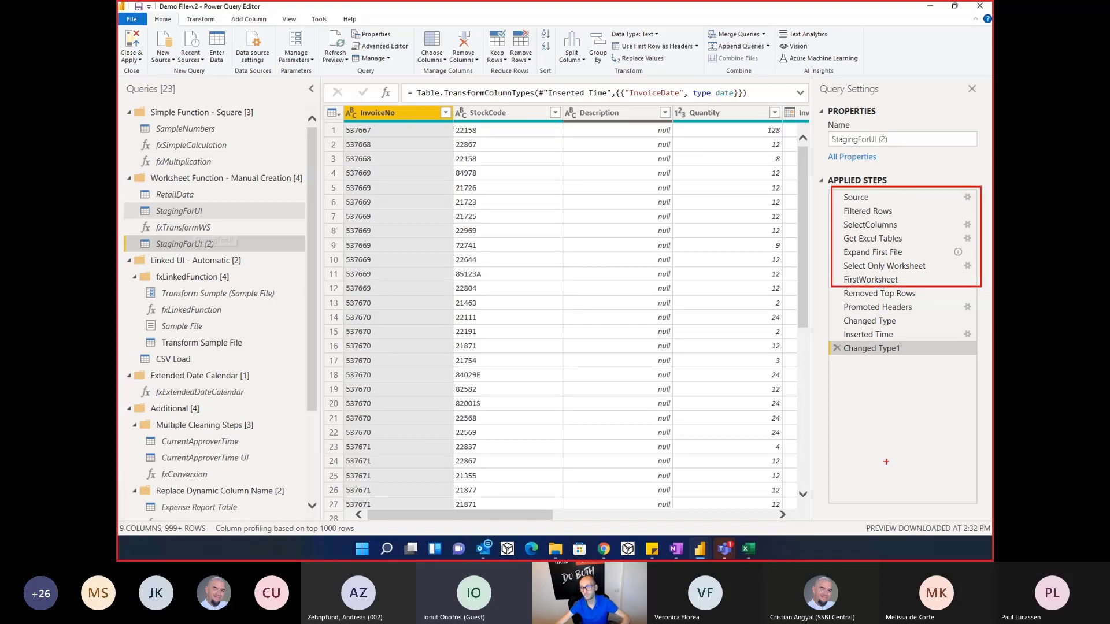
key("Escape")
Step: Enlarge StagingForUI (2)'s M code in the Advanced Editor and highlight the cleaning lines, then the file-loading lines ending at FirstWorksheet
left_click(379, 46)
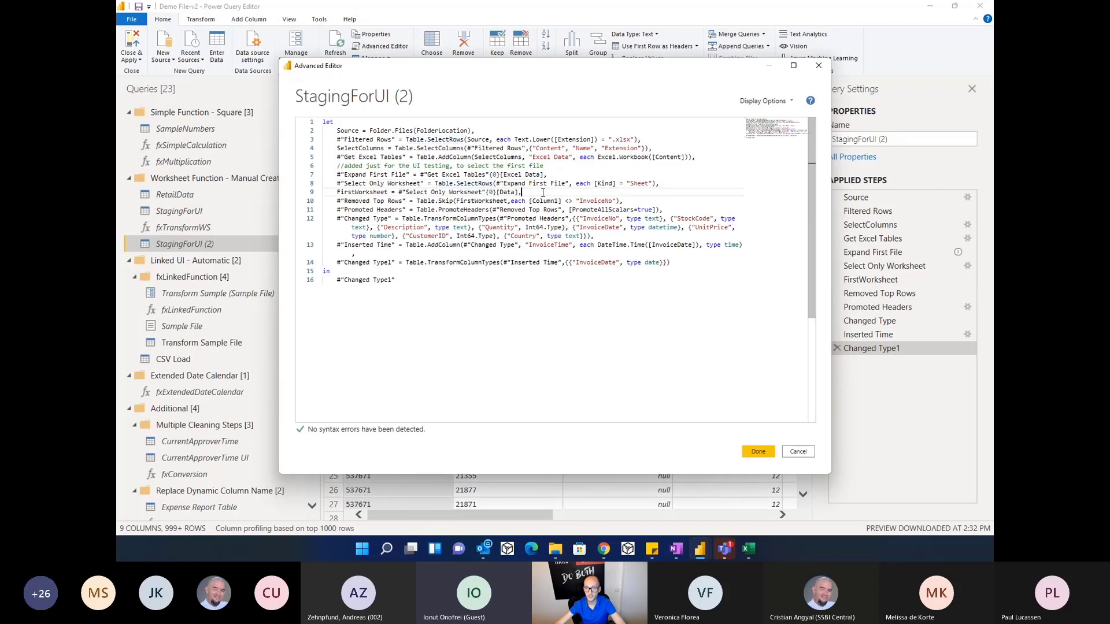
left_click_drag(544, 192, 322, 131)
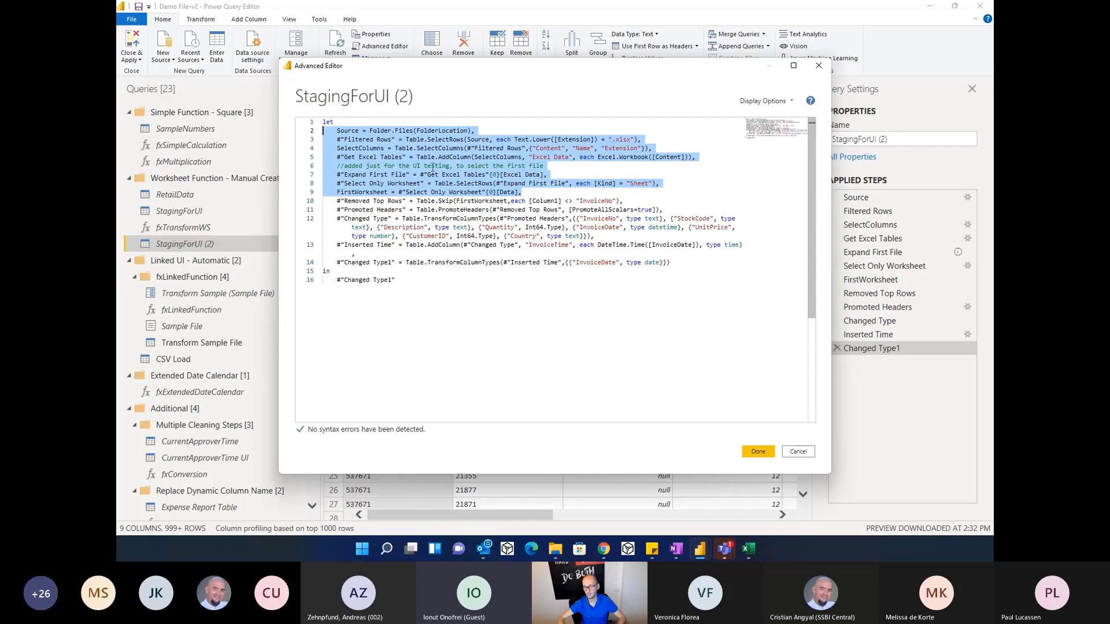
scroll(432, 167, "up", 2, "ctrl")
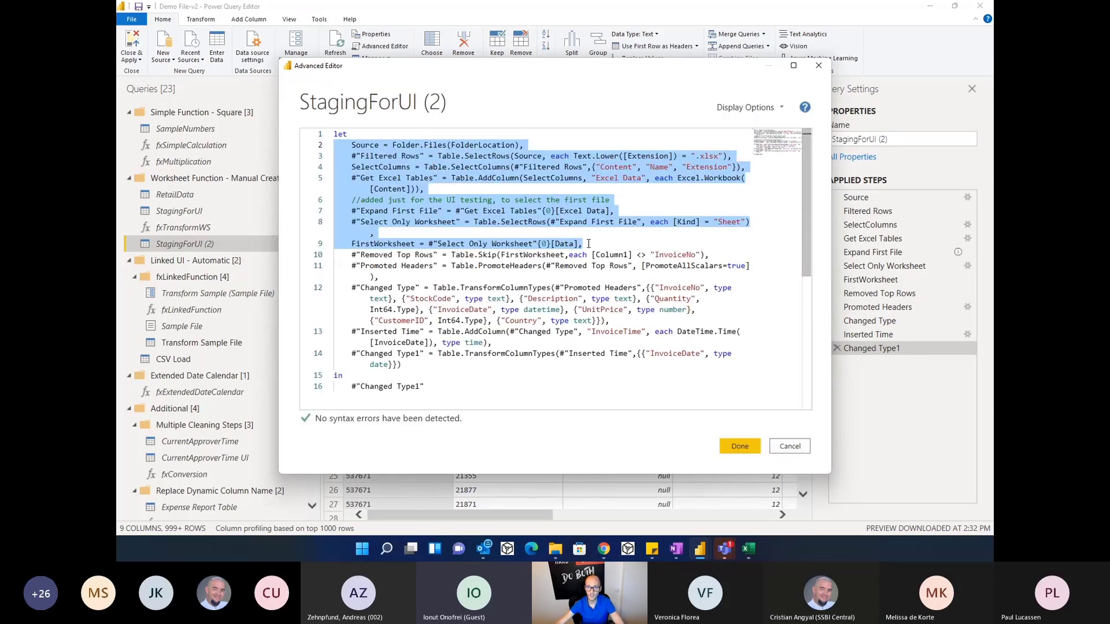
left_click_drag(589, 243, 303, 150)
left_click_drag(351, 258, 723, 365)
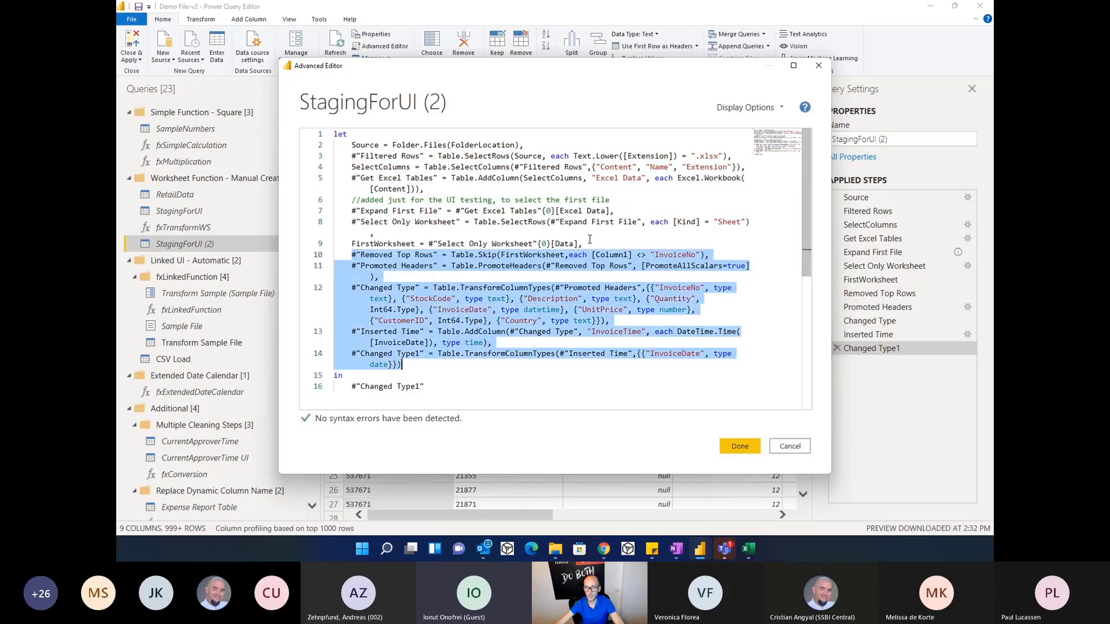
left_click_drag(599, 243, 338, 156)
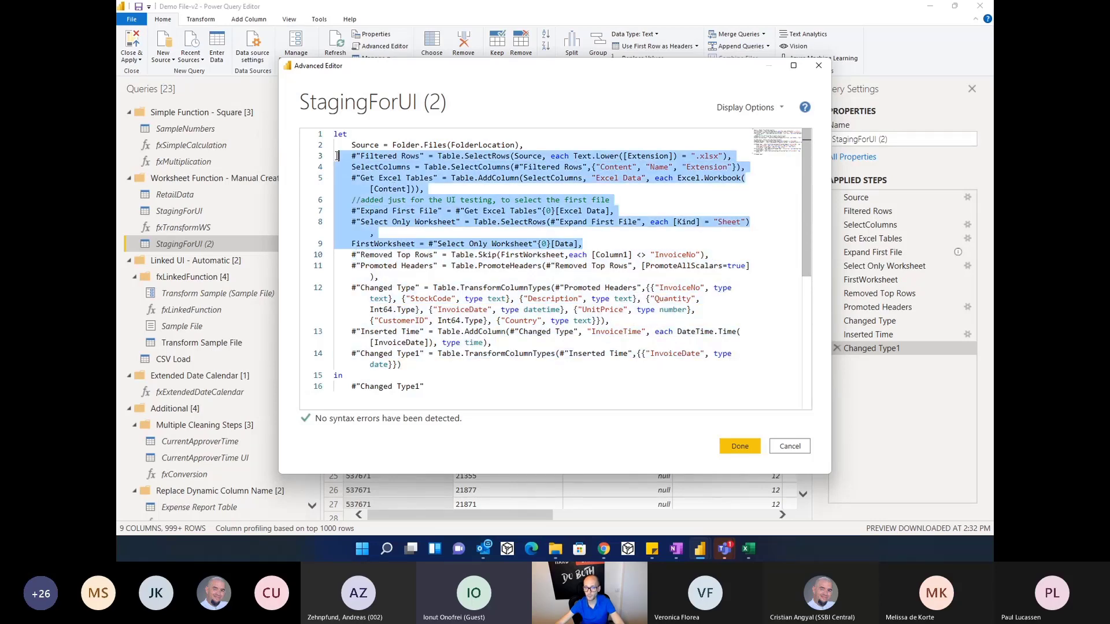
Step: In the StagingForUI (2) code, remove the lines from Filtered Rows through FirstWorksheet and set Source to StagingForUI
key("Delete")
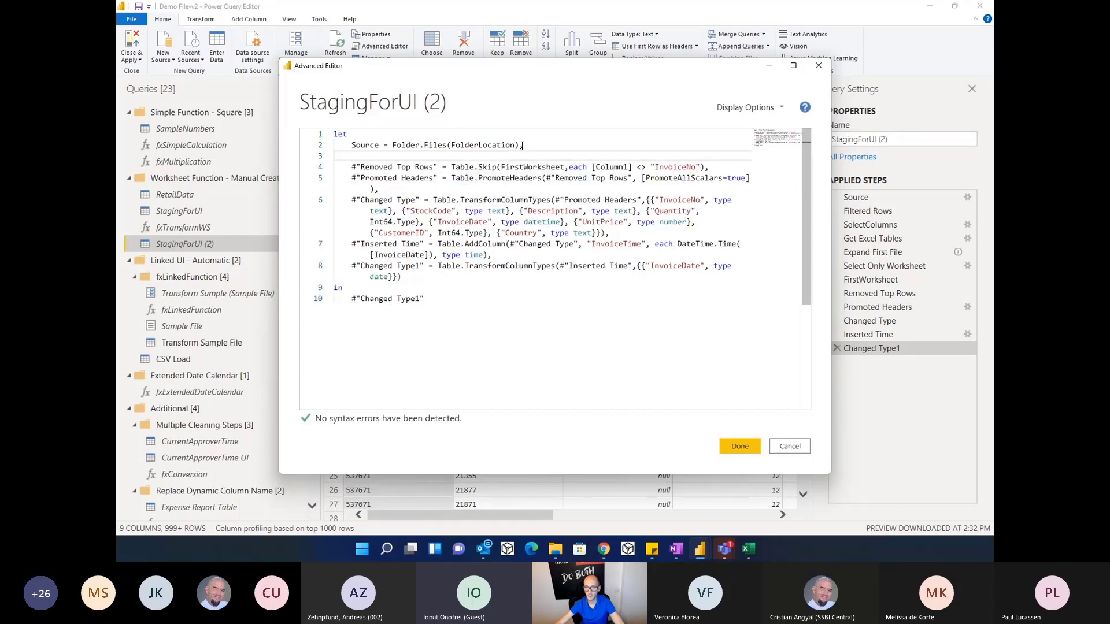
left_click_drag(522, 146, 397, 145)
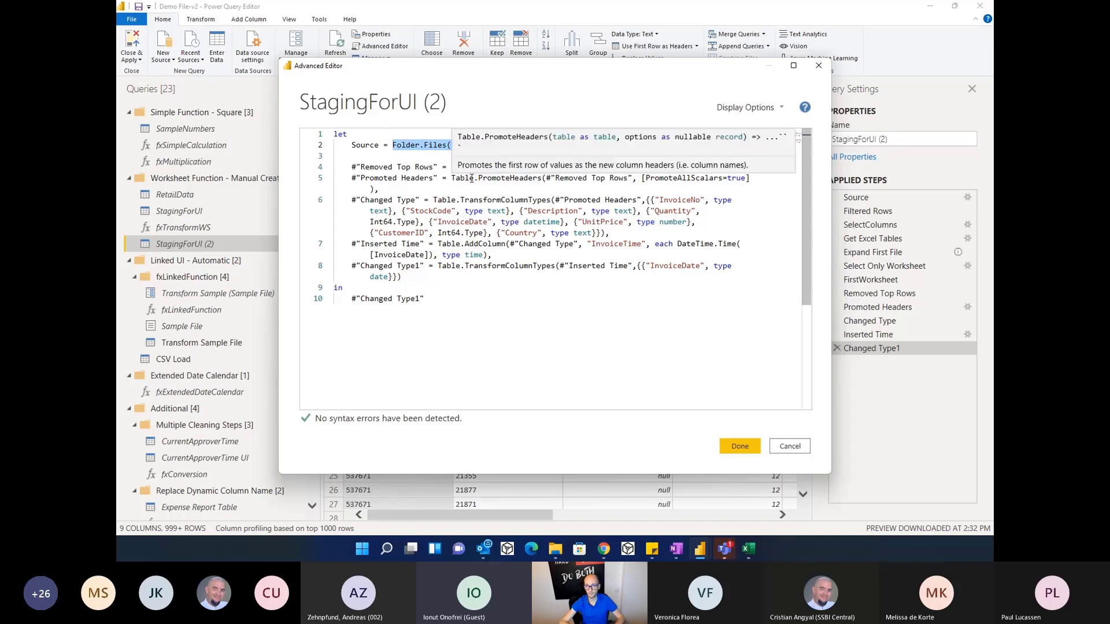
type("Stag")
key("Tab")
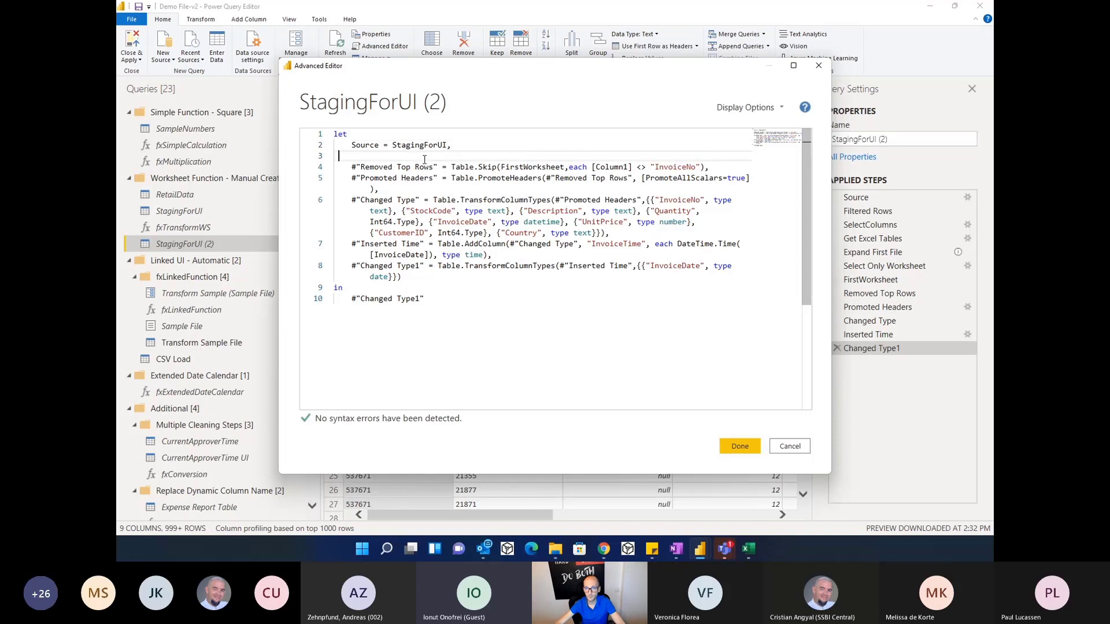
Step: Make the Removed Top Rows line reference Source instead of FirstWorksheet, remove the blank line, and apply the code
double_click(369, 146)
key("ctrl+c")
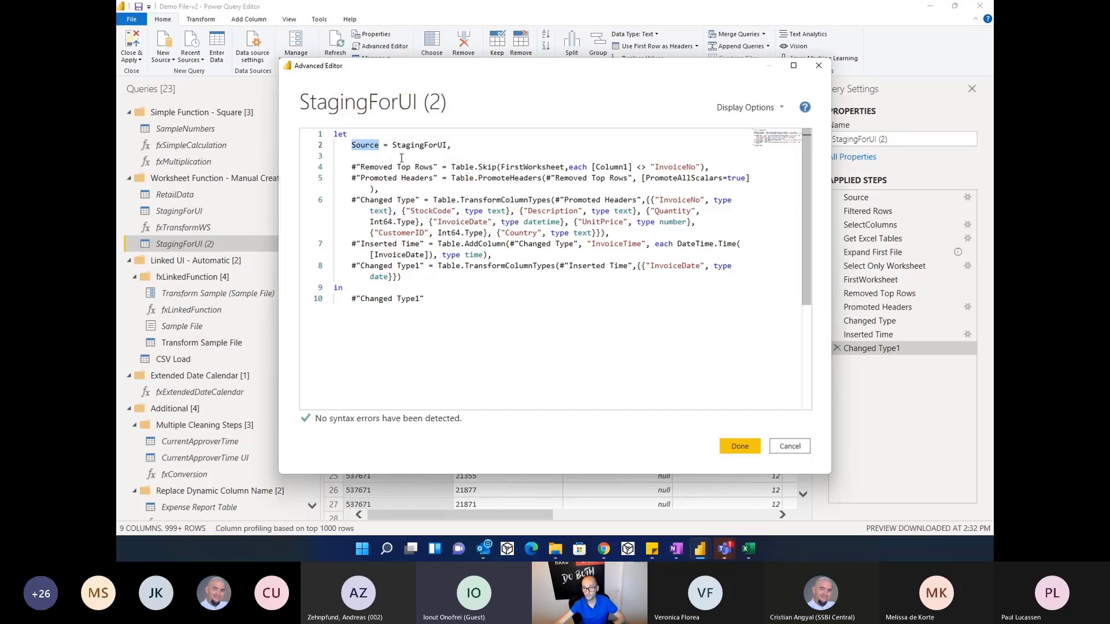
double_click(509, 167)
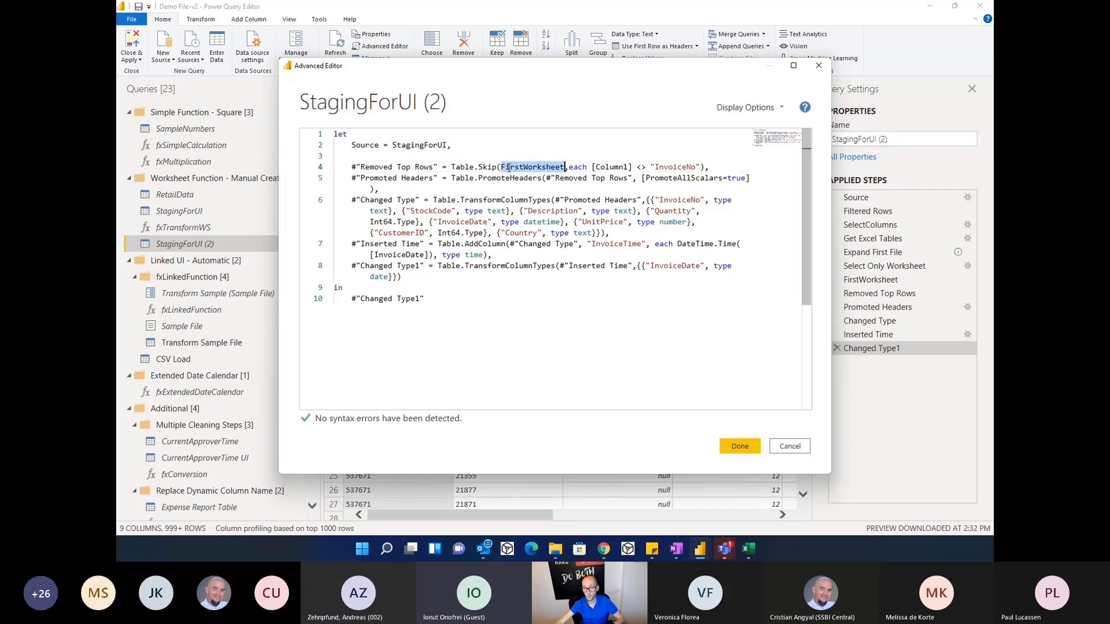
key("ctrl+v")
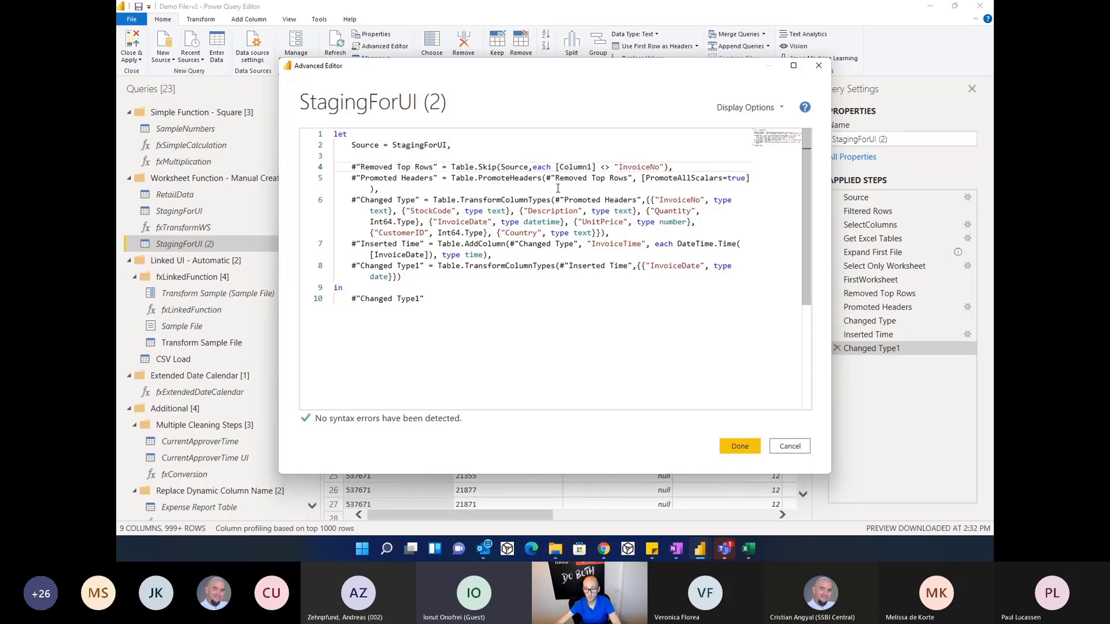
left_click(339, 157)
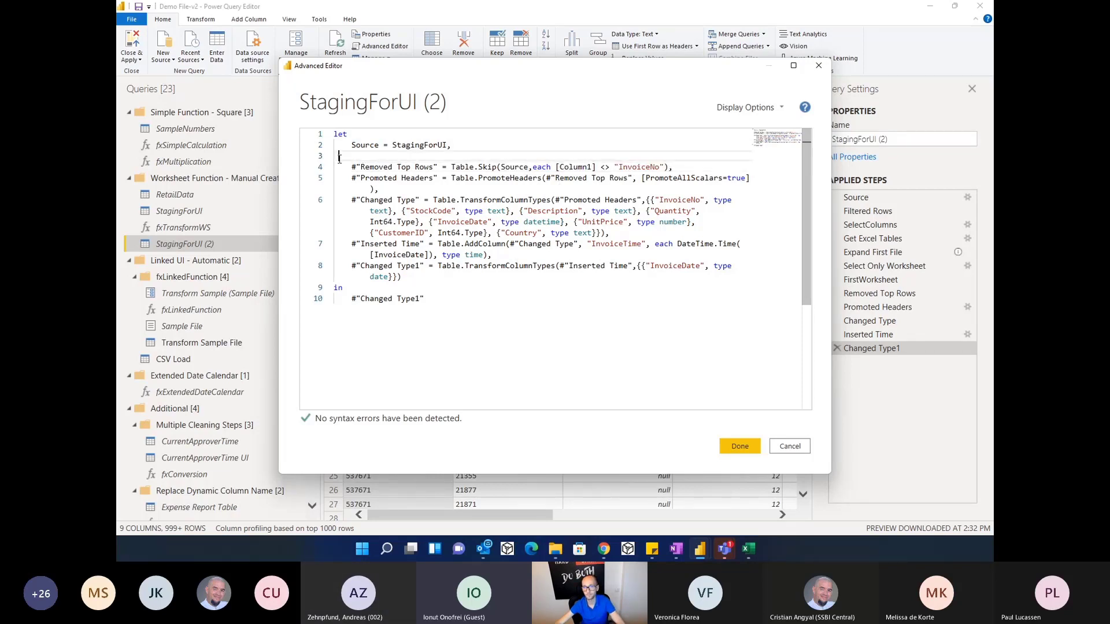
key("BackSpace")
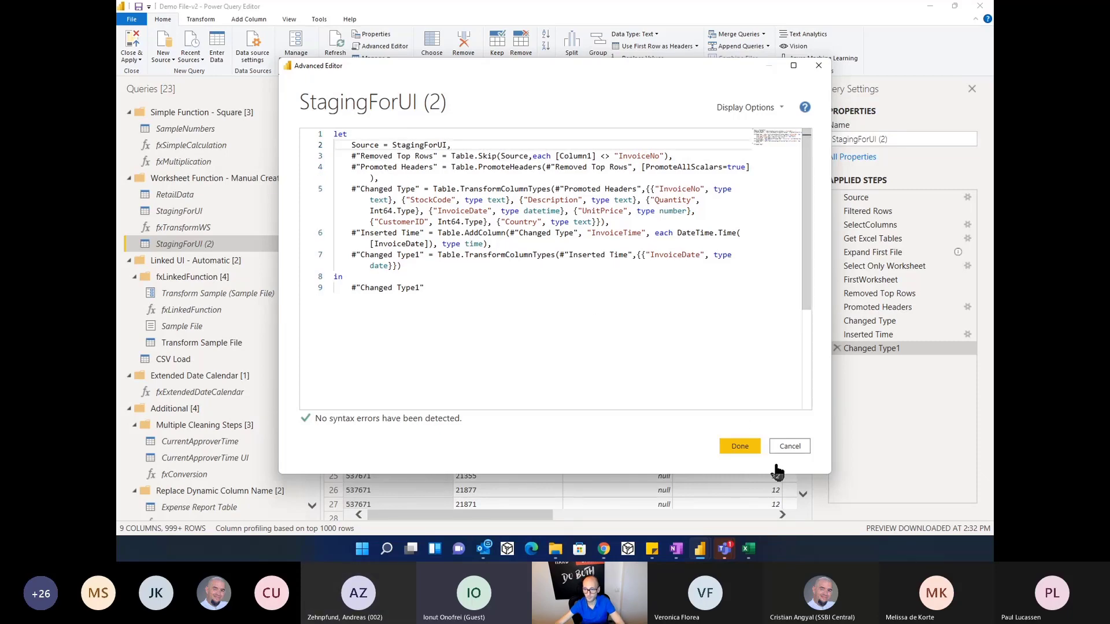
left_click(739, 446)
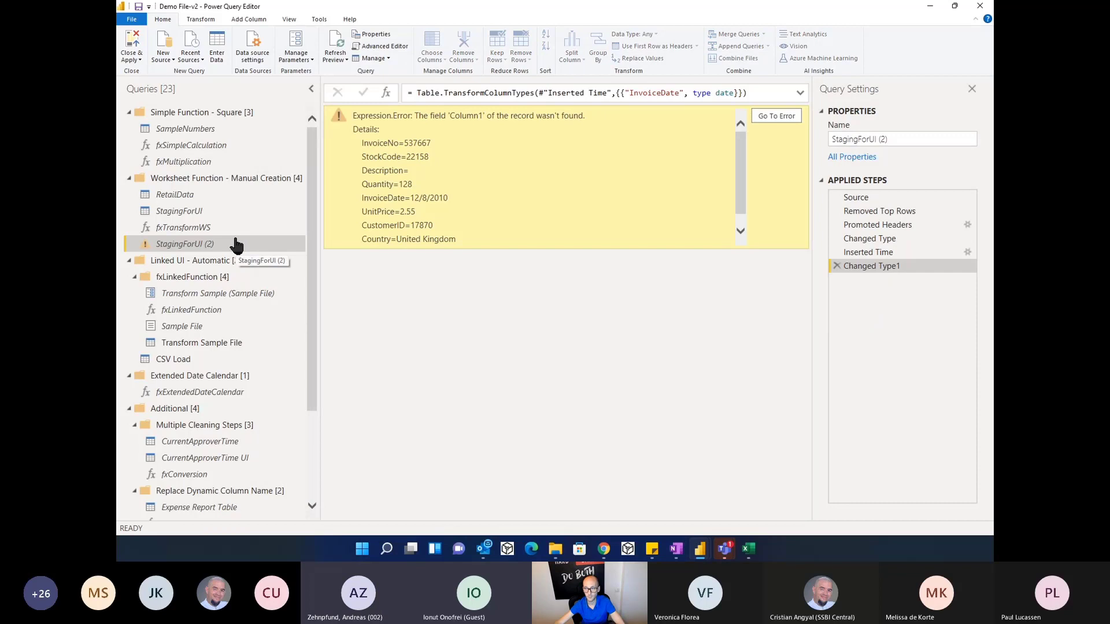
Step: In the StagingForUI query, delete every applied step from Removed Top Rows to the end
left_click(855, 198)
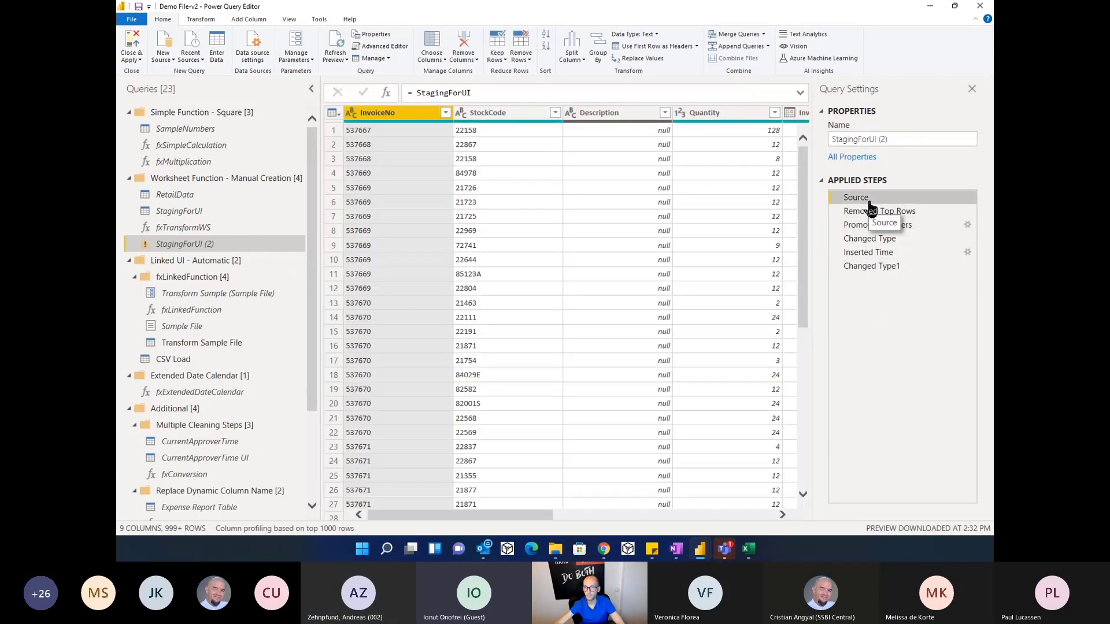
left_click(175, 211)
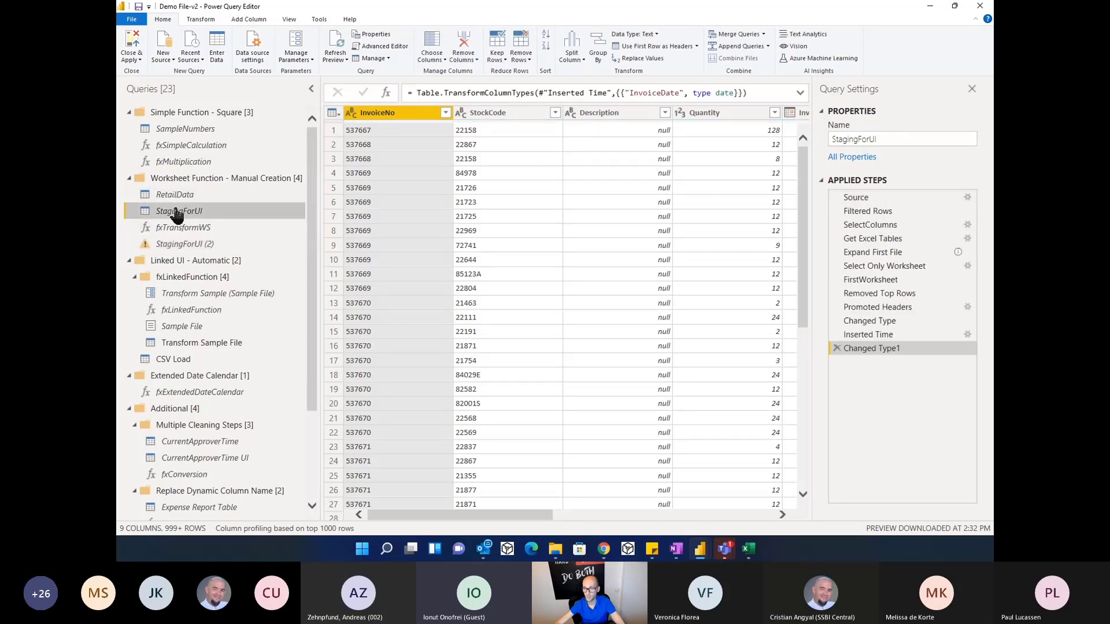
left_click(873, 282)
left_click(874, 294)
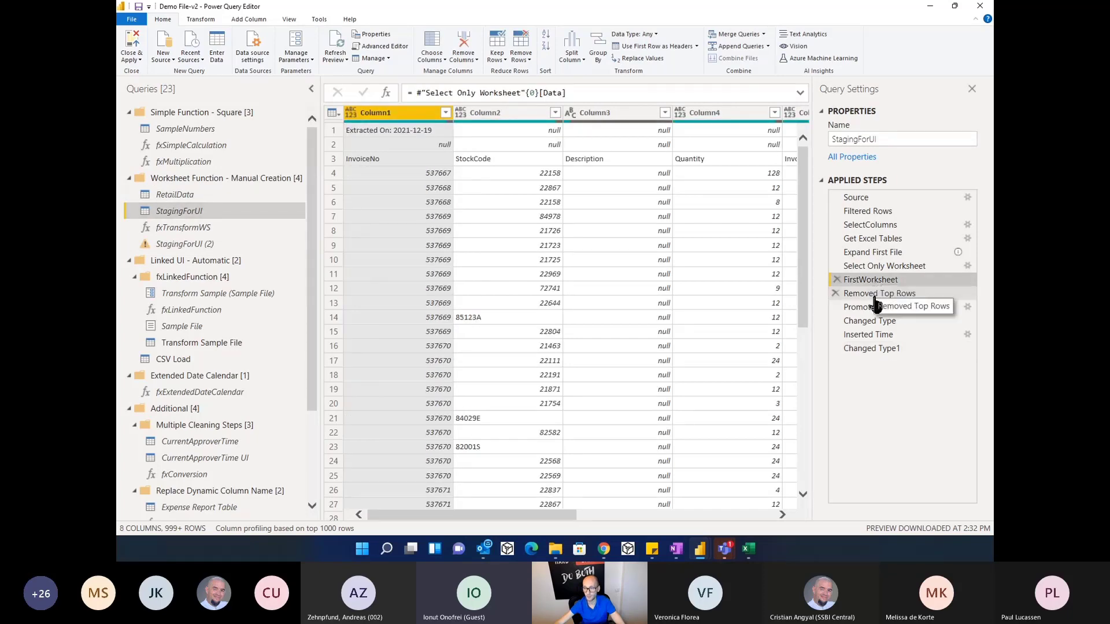
right_click(874, 296)
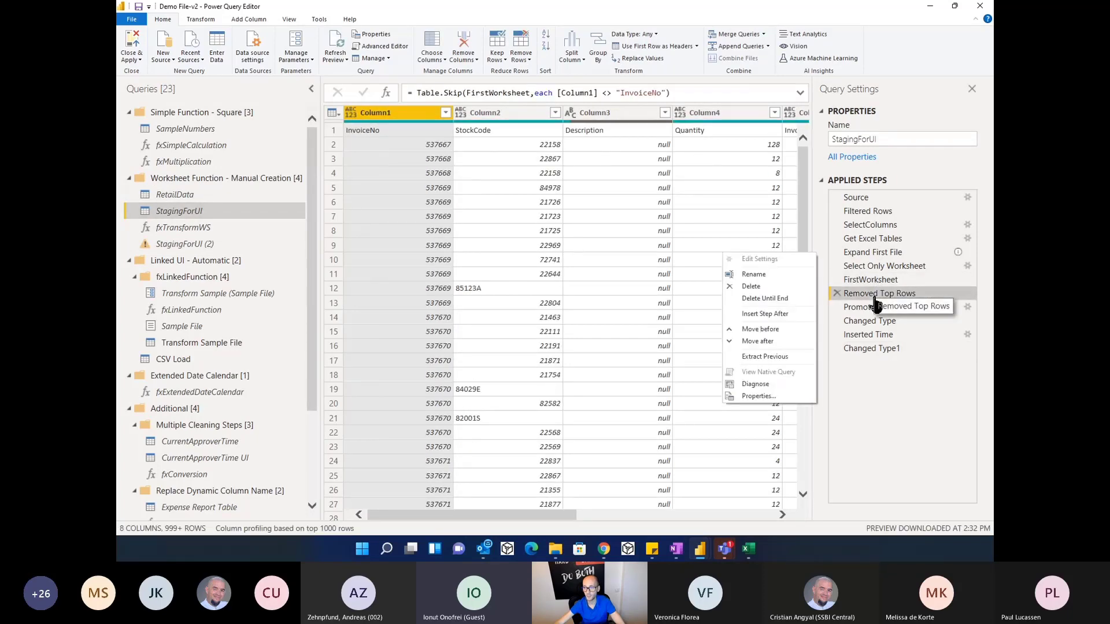
left_click(777, 299)
left_click(606, 295)
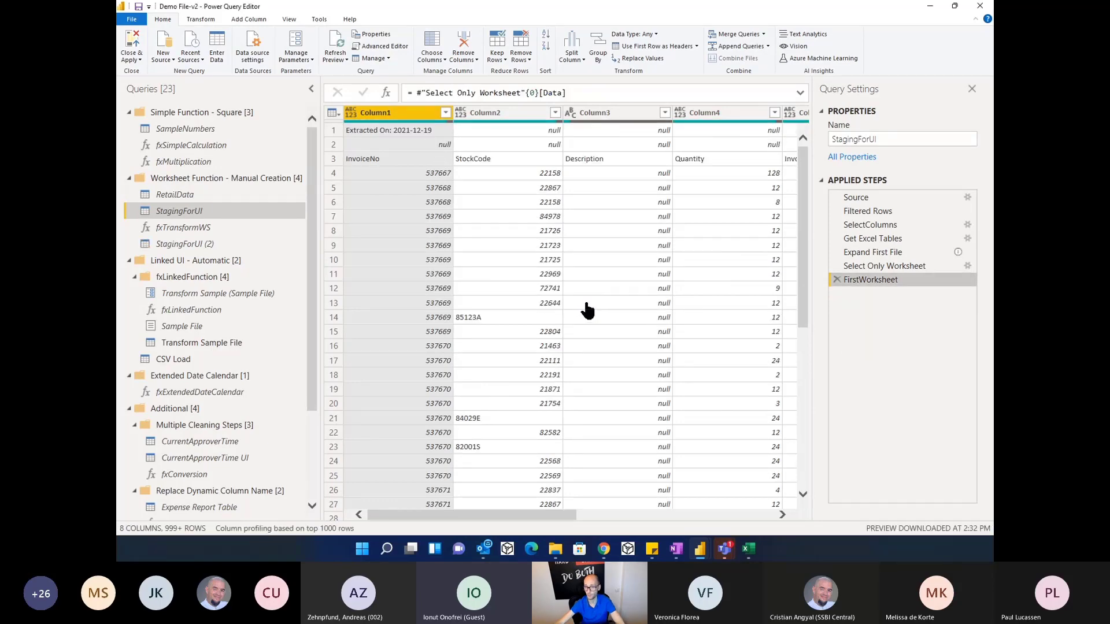
Step: Rename the StagingForUI (2) query as fxTransform
left_click(193, 243)
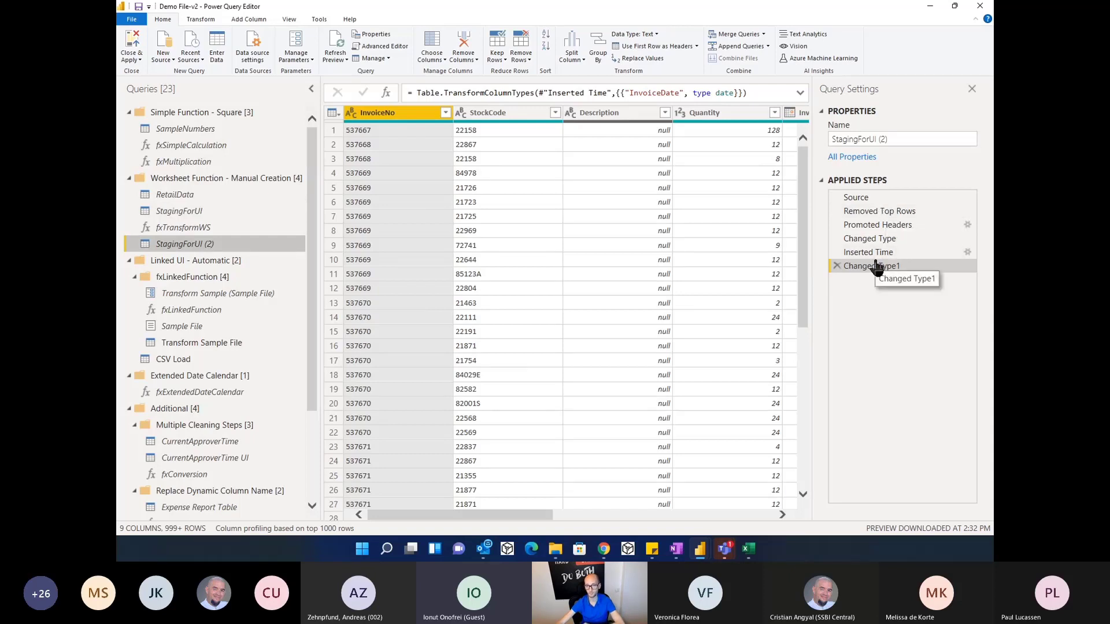
left_click(911, 141)
key("ctrl+a")
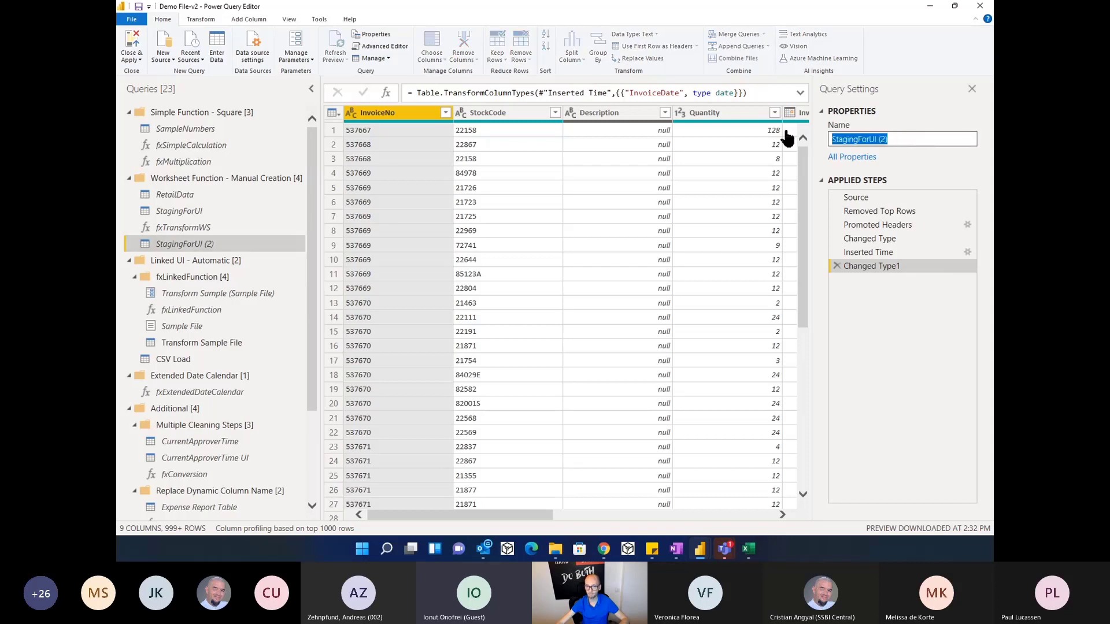
type("fxTran")
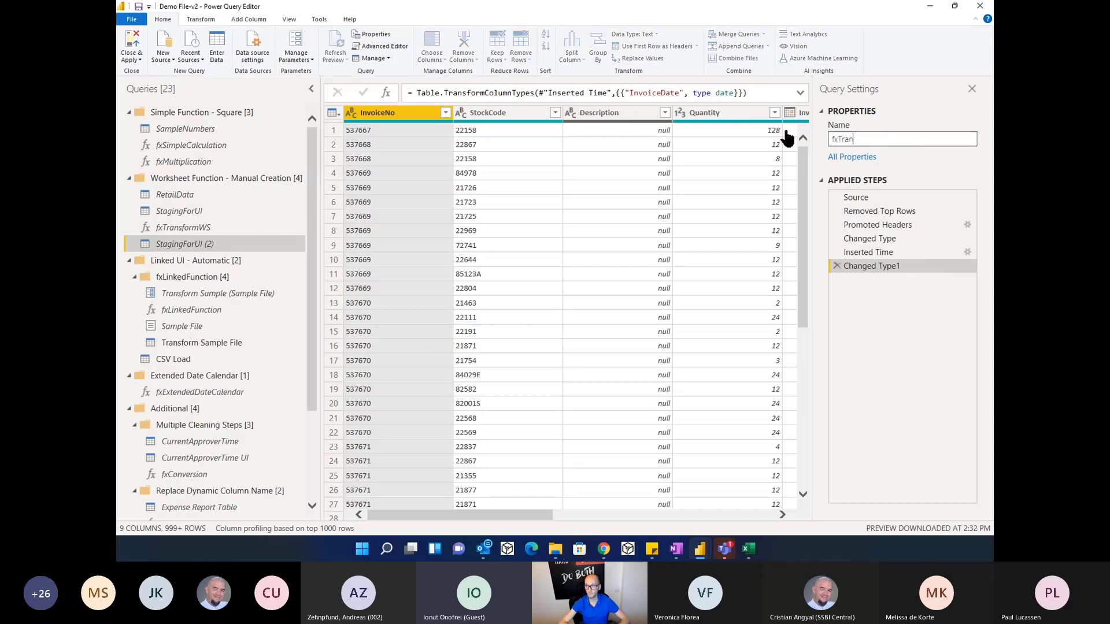
type("sform")
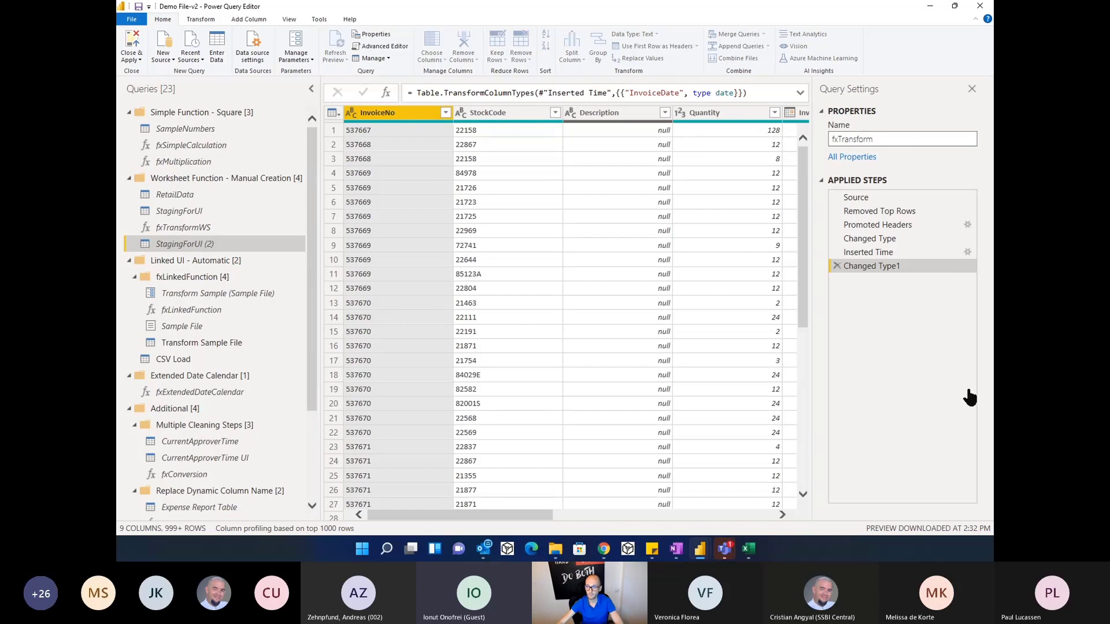
key("Return")
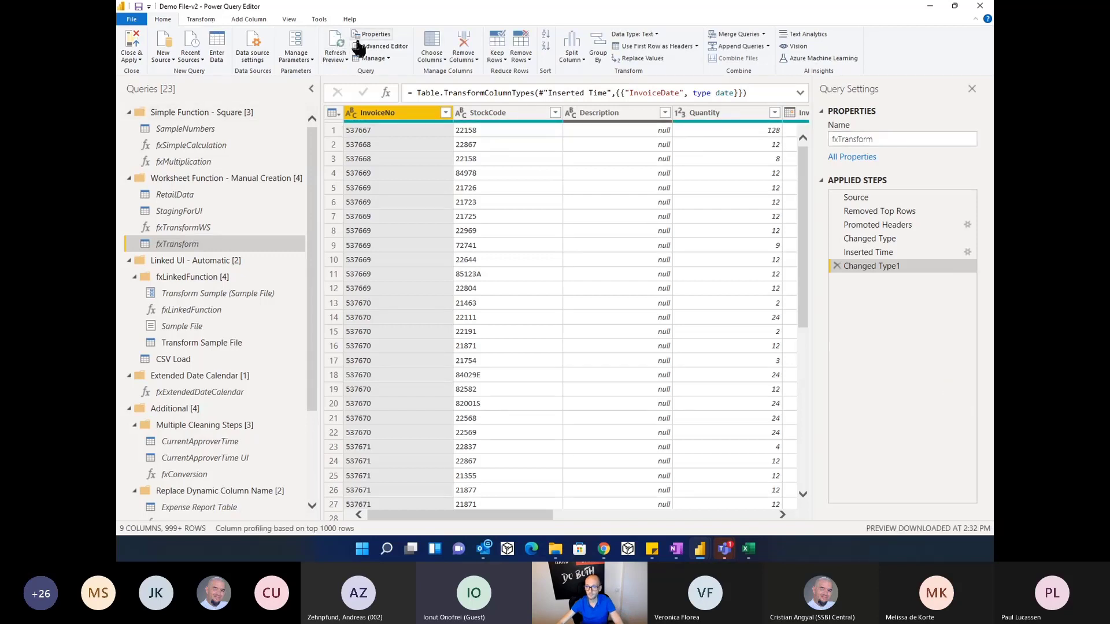
Step: Turn fxTransform into a function by adding the line "(InputWorksheet as table) =>" above let, and apply the code
left_click(373, 47)
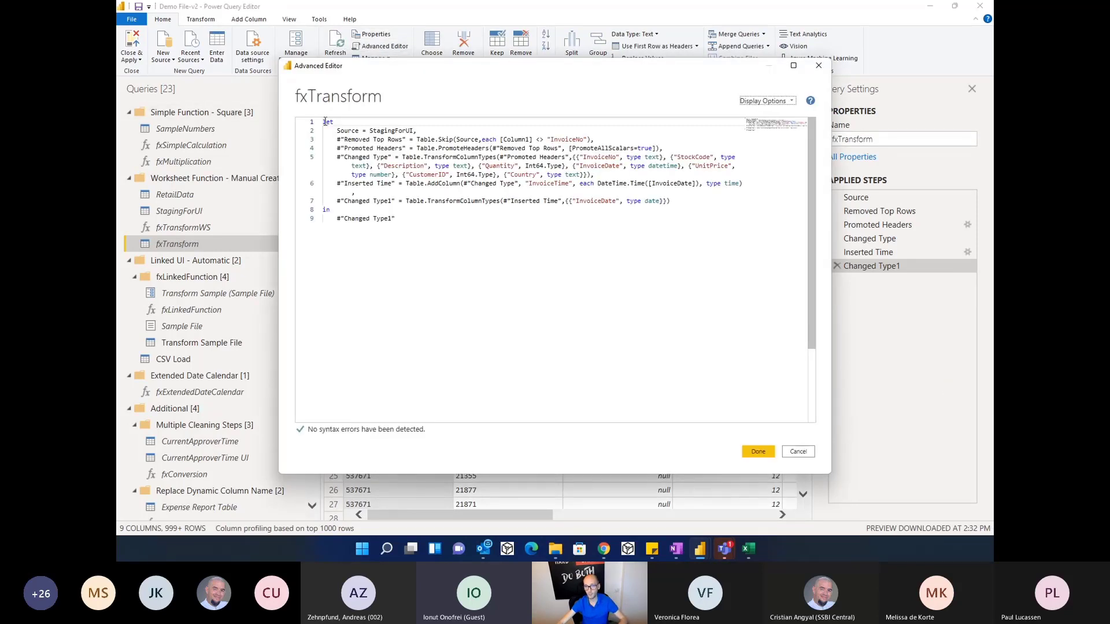
key("Return")
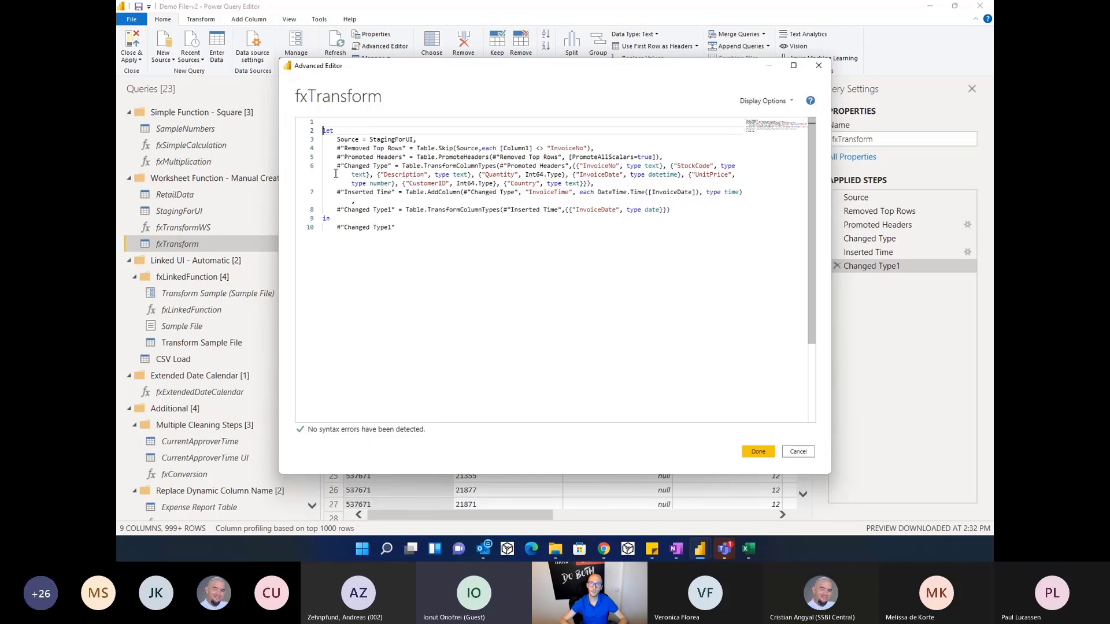
type("()")
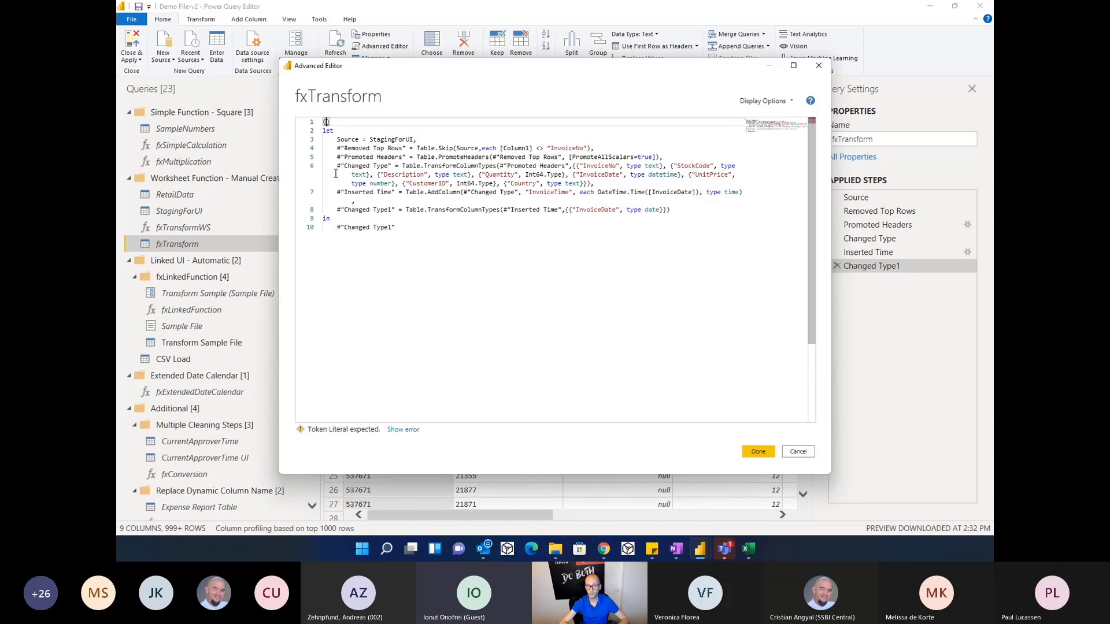
type("Input")
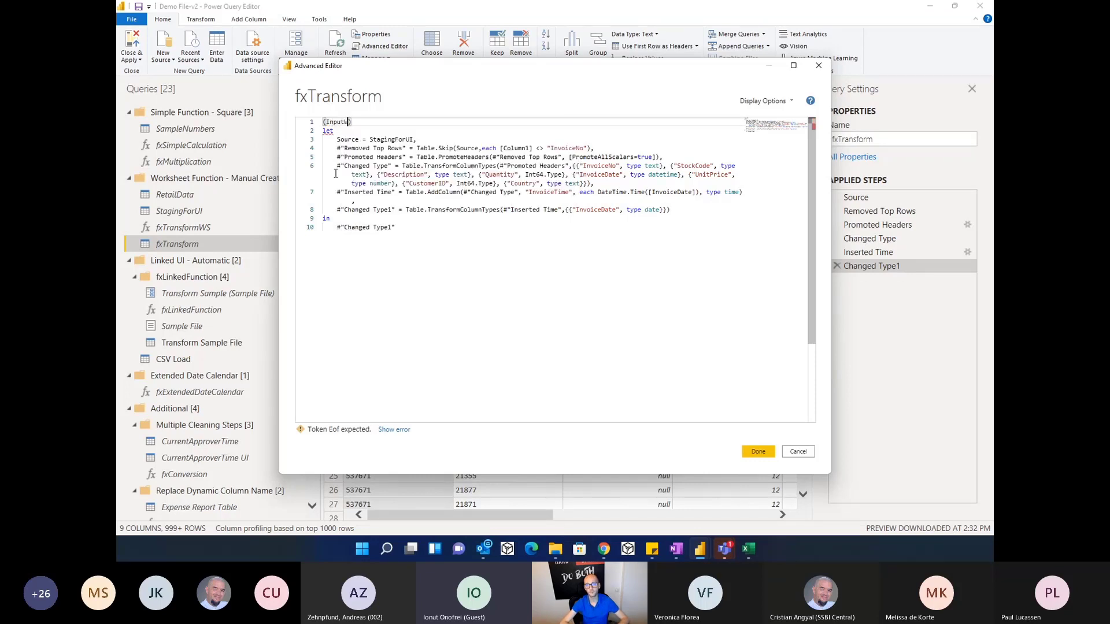
type("Worksheet as table")
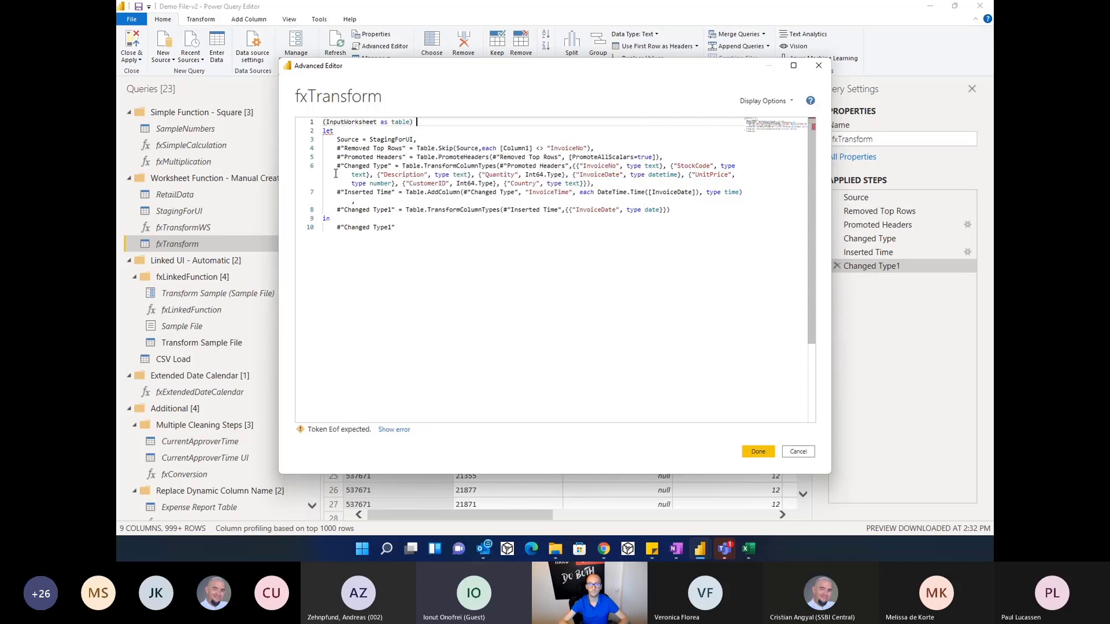
type("=>")
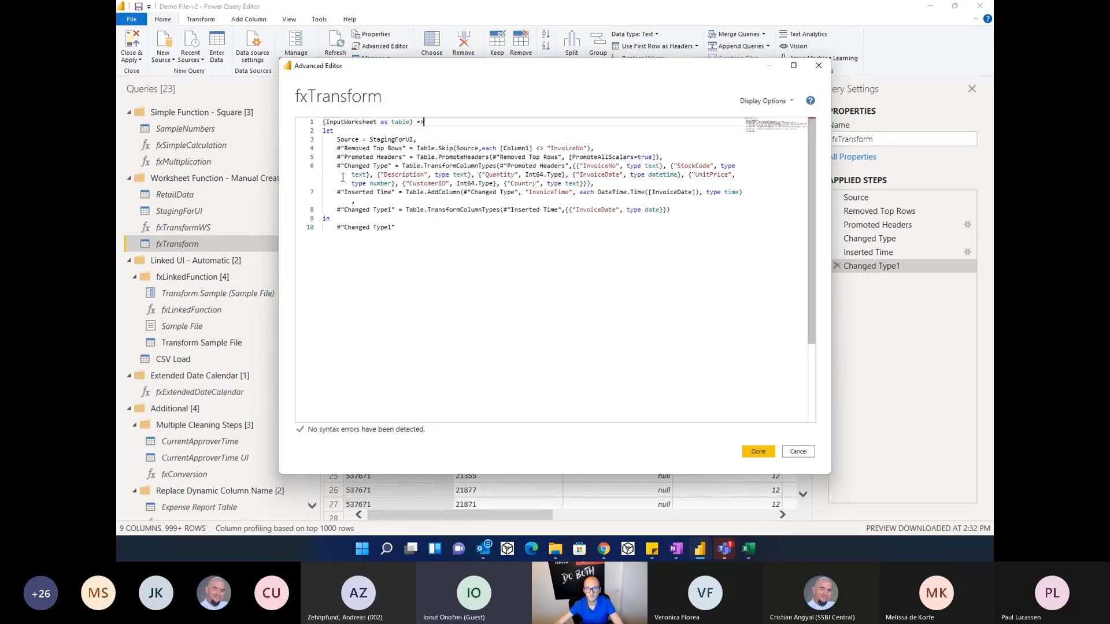
left_click(388, 201)
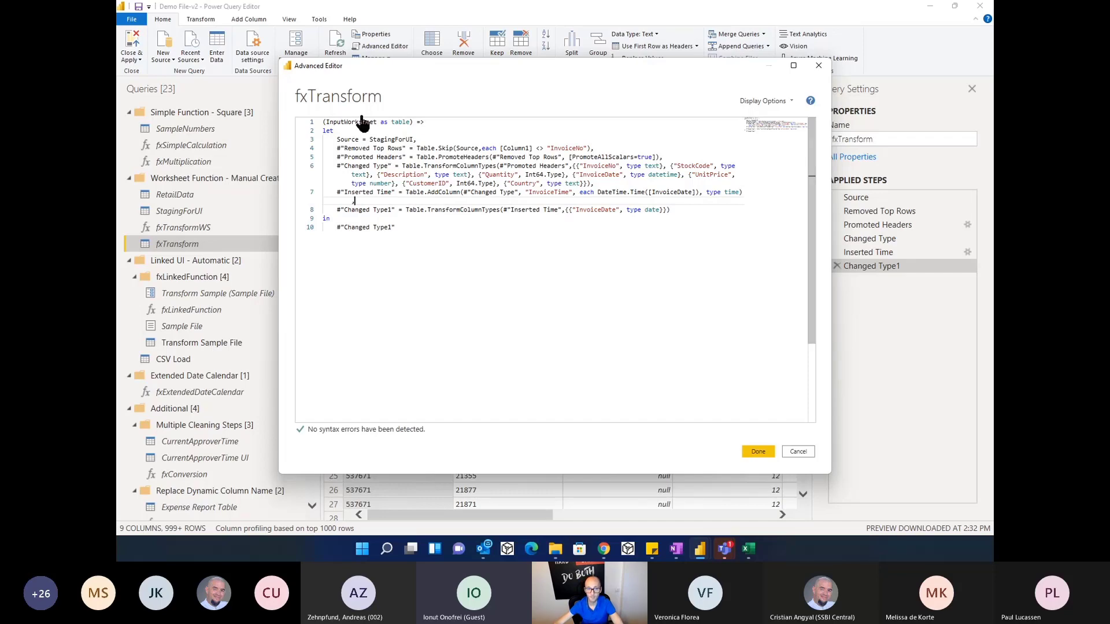
left_click(757, 451)
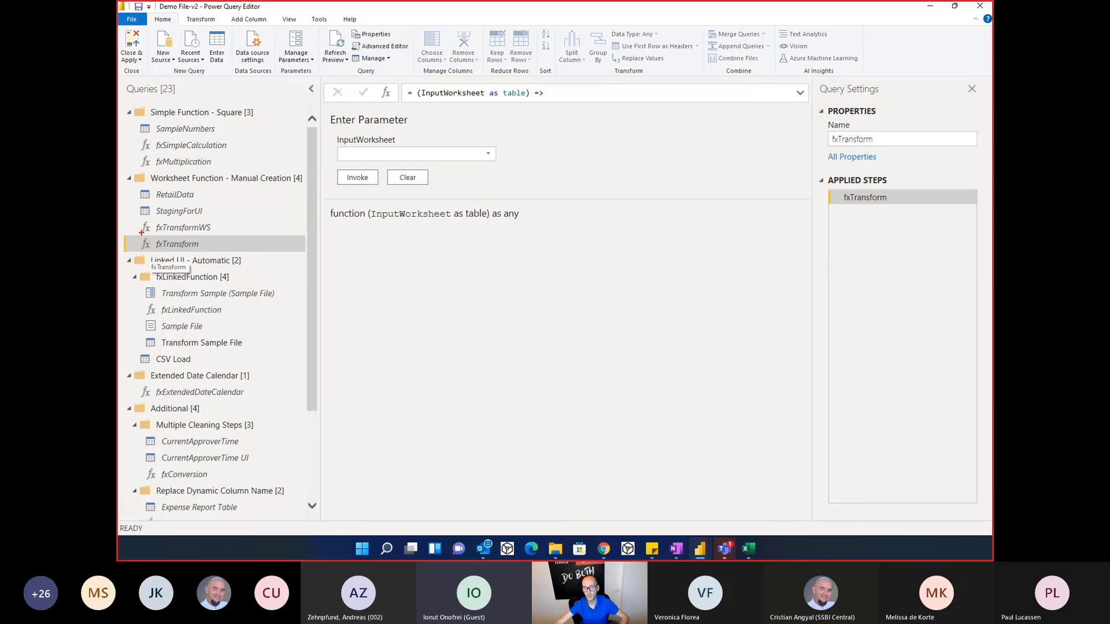
left_click_drag(152, 238, 154, 257)
key("Escape")
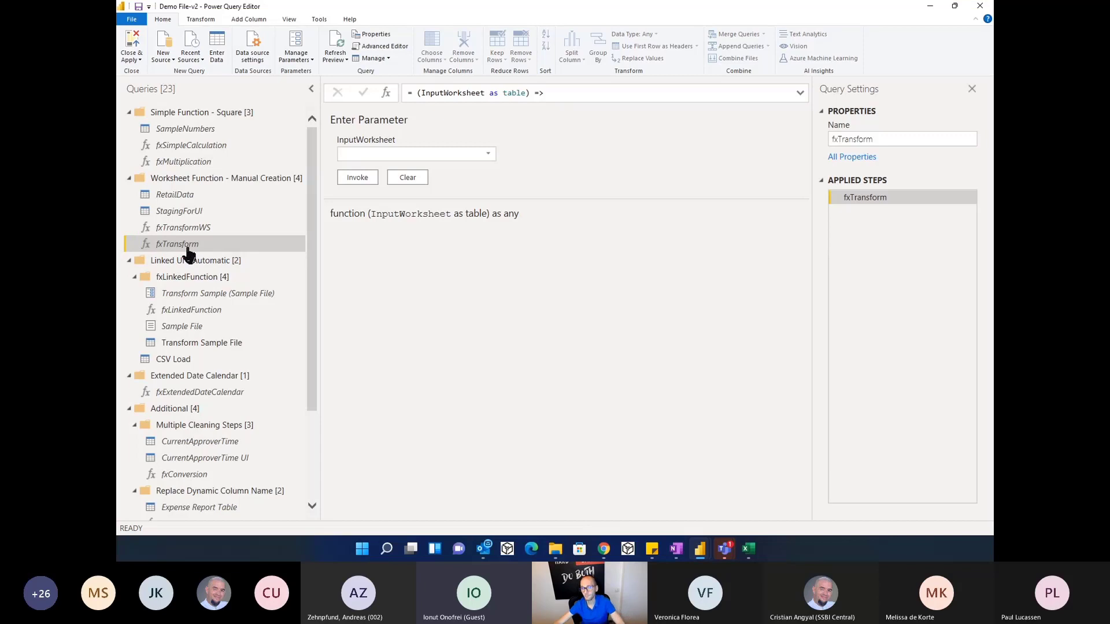
Step: In the RetailData query, set up an invoked custom function column named FormattedDate that uses the fxTransform function
left_click(185, 200)
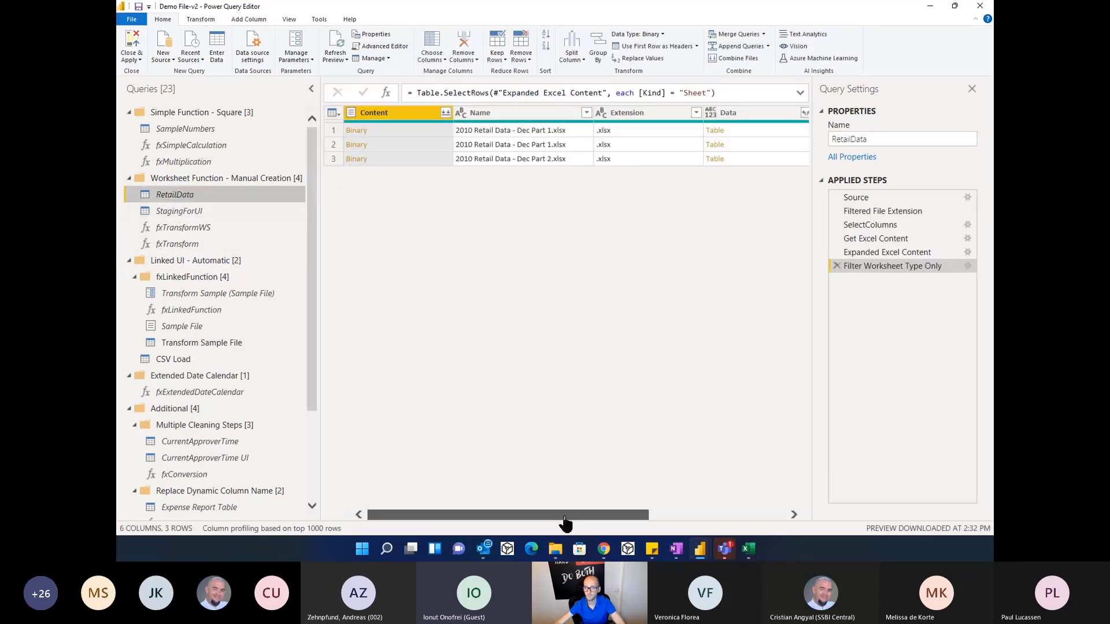
left_click_drag(567, 515, 736, 528)
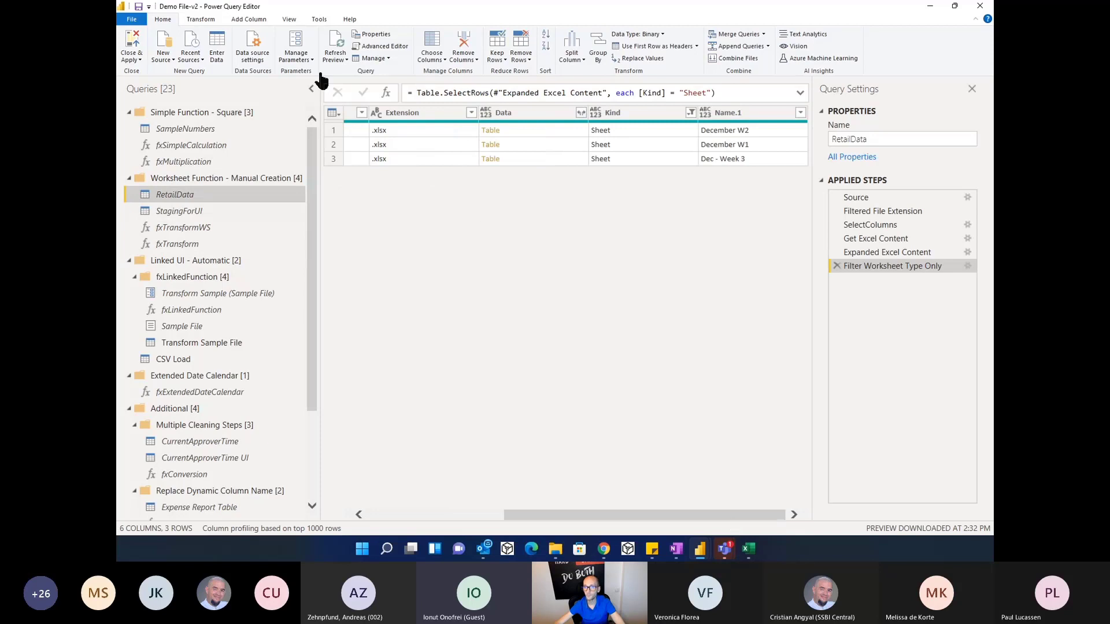
left_click(244, 19)
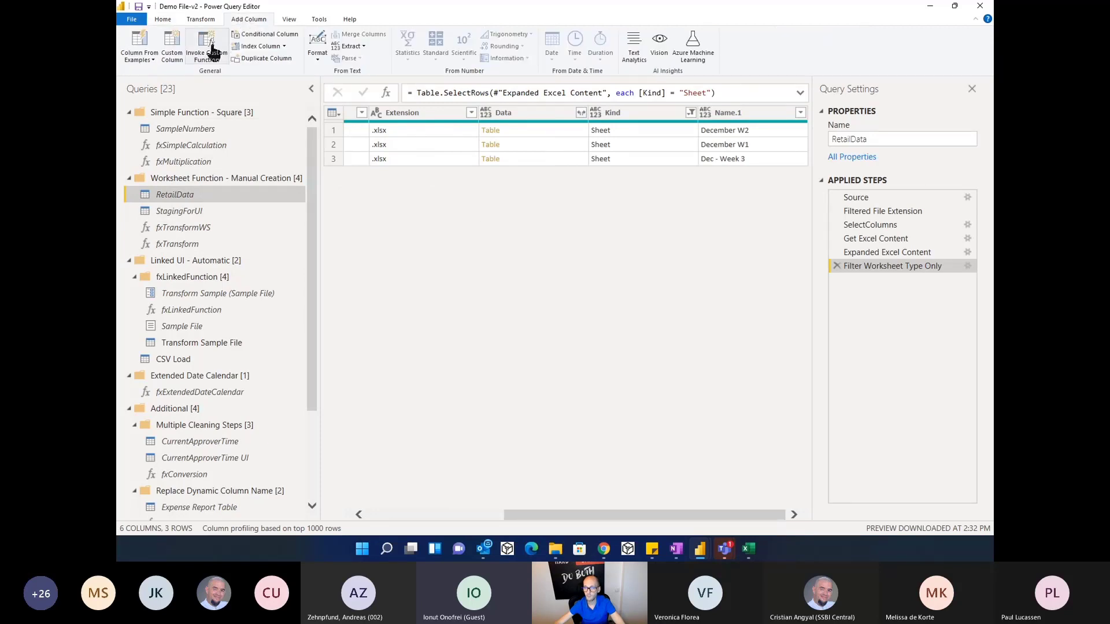
left_click(212, 51)
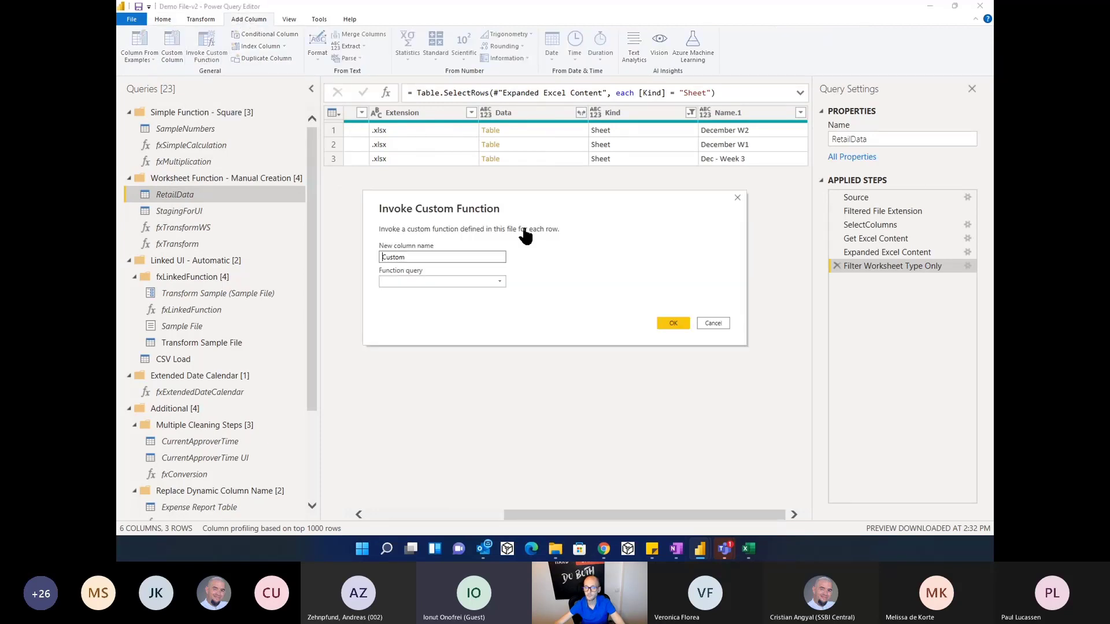
double_click(451, 258)
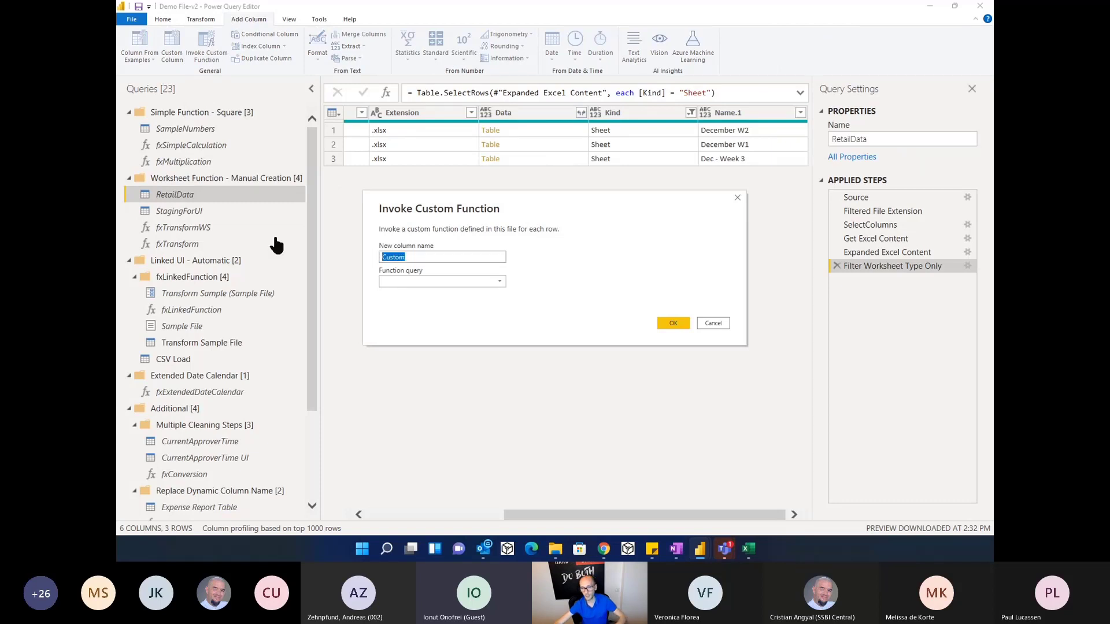
type("Format")
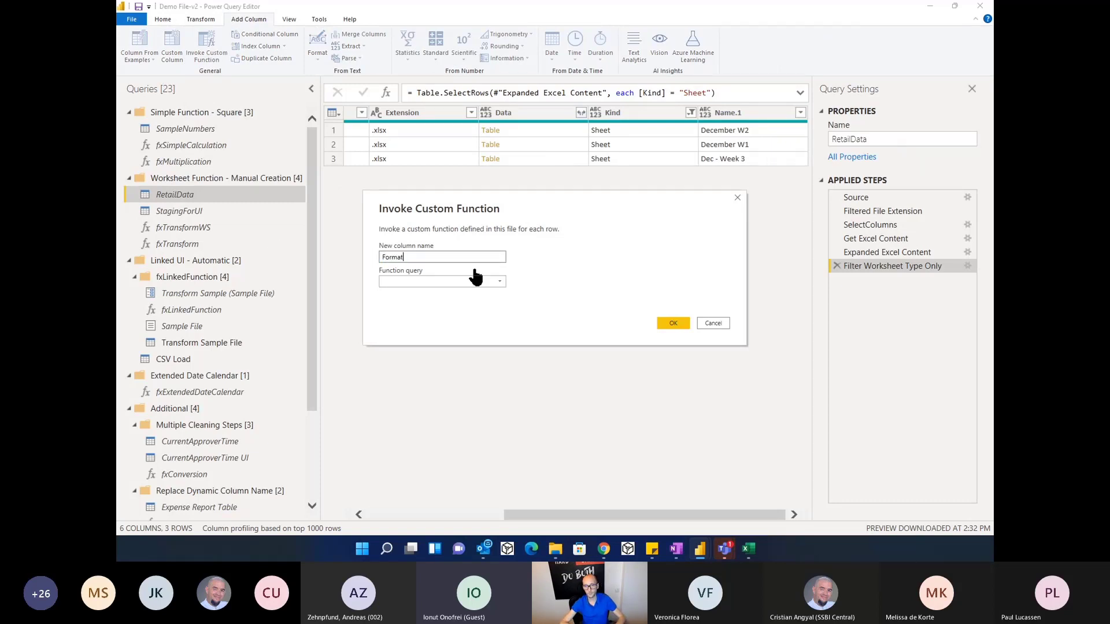
type("tedDate")
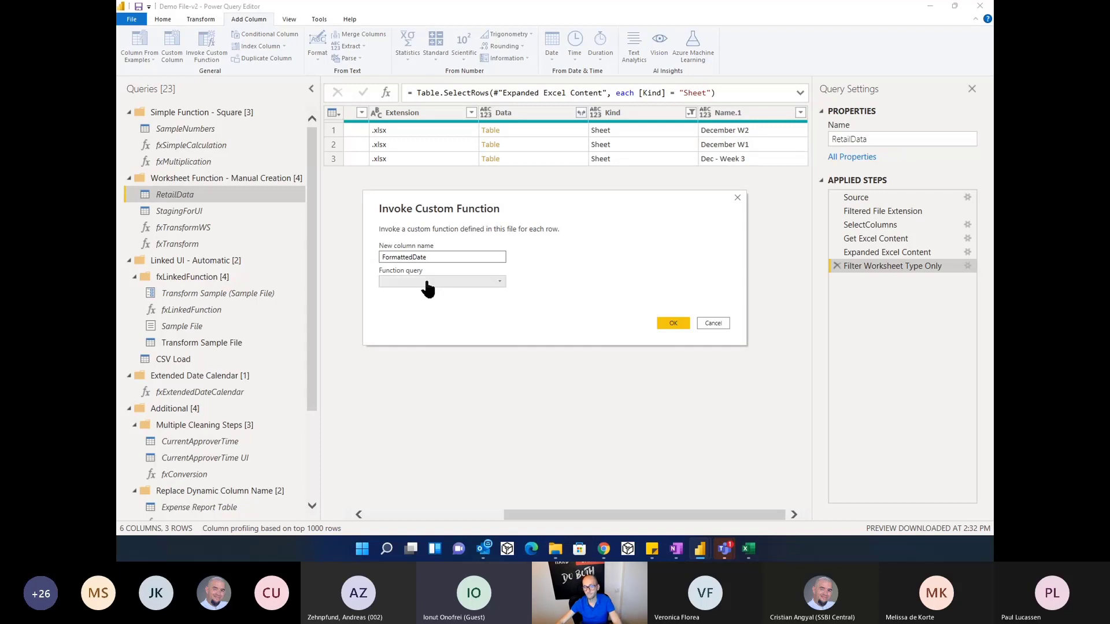
left_click(428, 281)
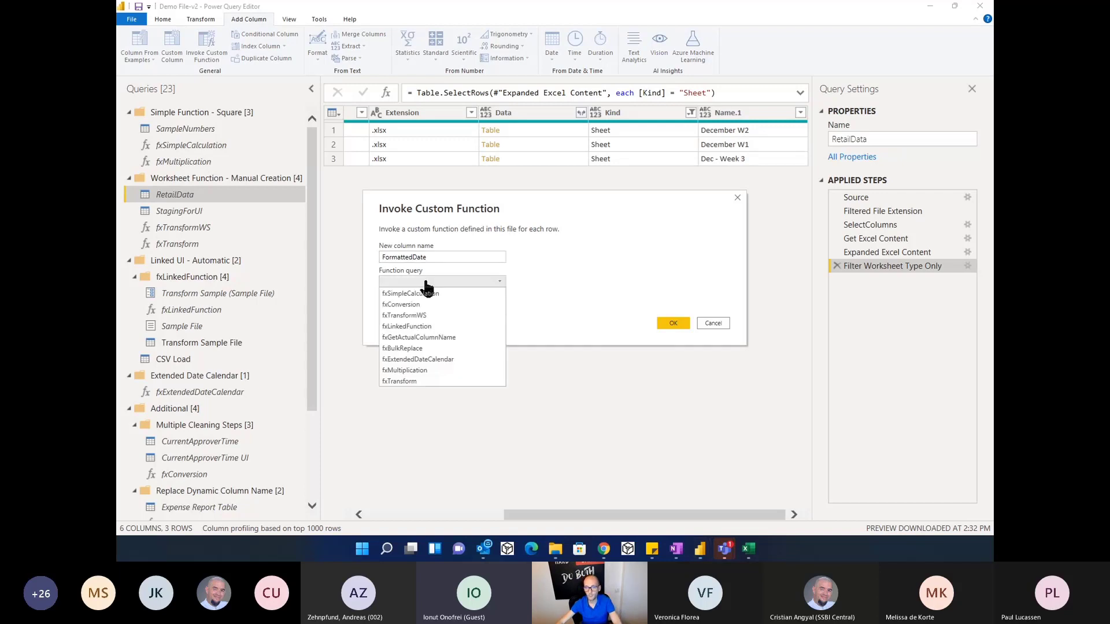
left_click(401, 382)
Step: Pass the Data column as the InputWorksheet argument, add the column, and review the columns FormattedDate can expand without expanding them
left_click(455, 307)
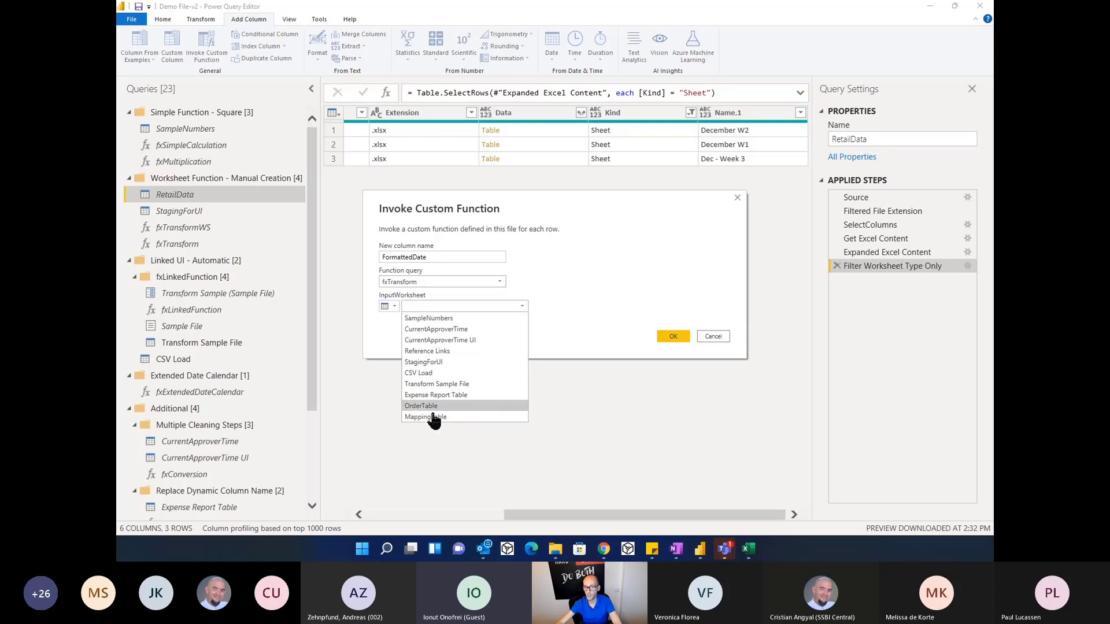
left_click(369, 336)
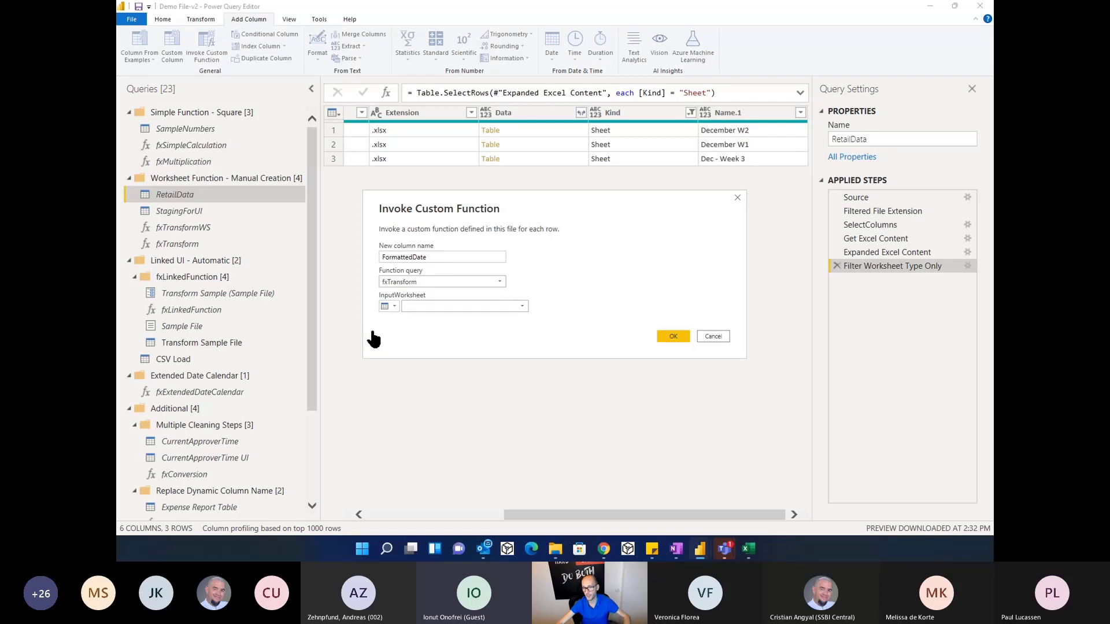
left_click_drag(376, 297, 404, 318)
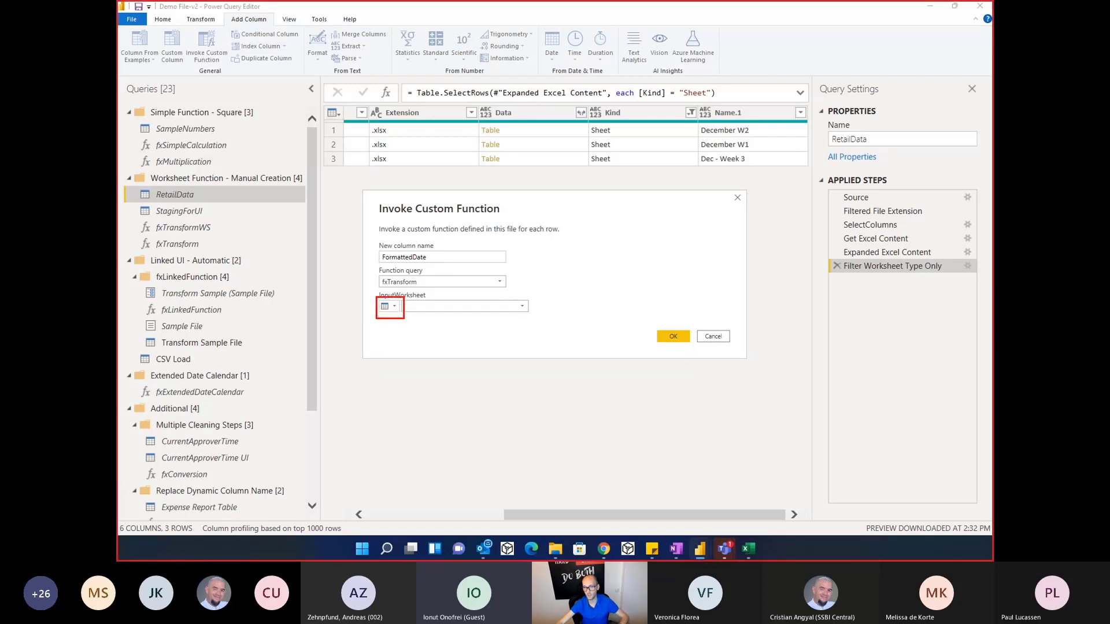
key("Escape")
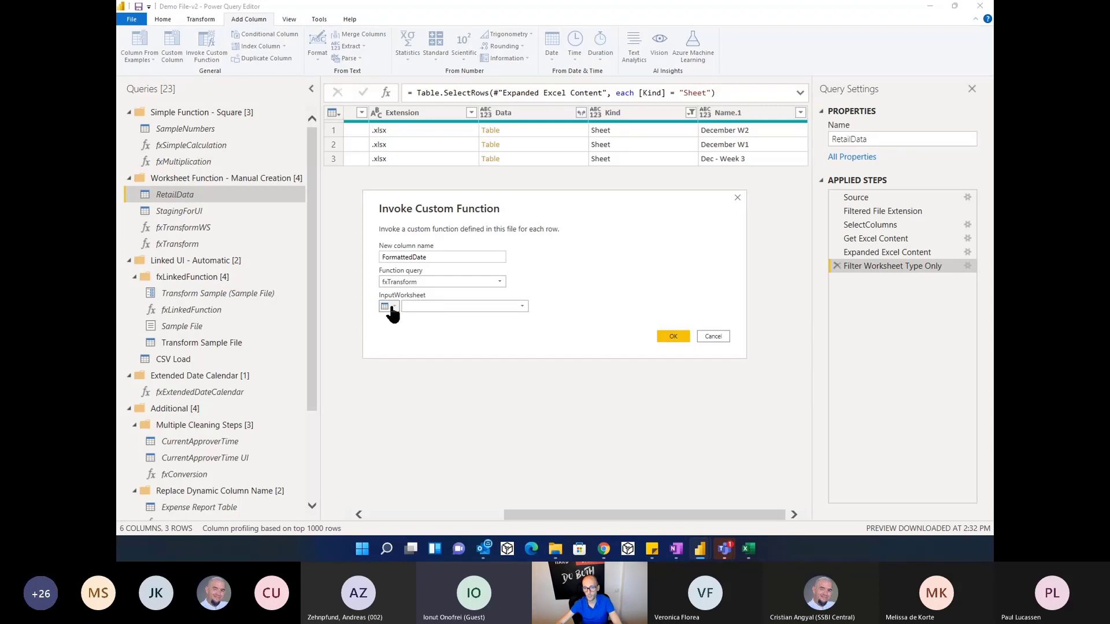
left_click(392, 312)
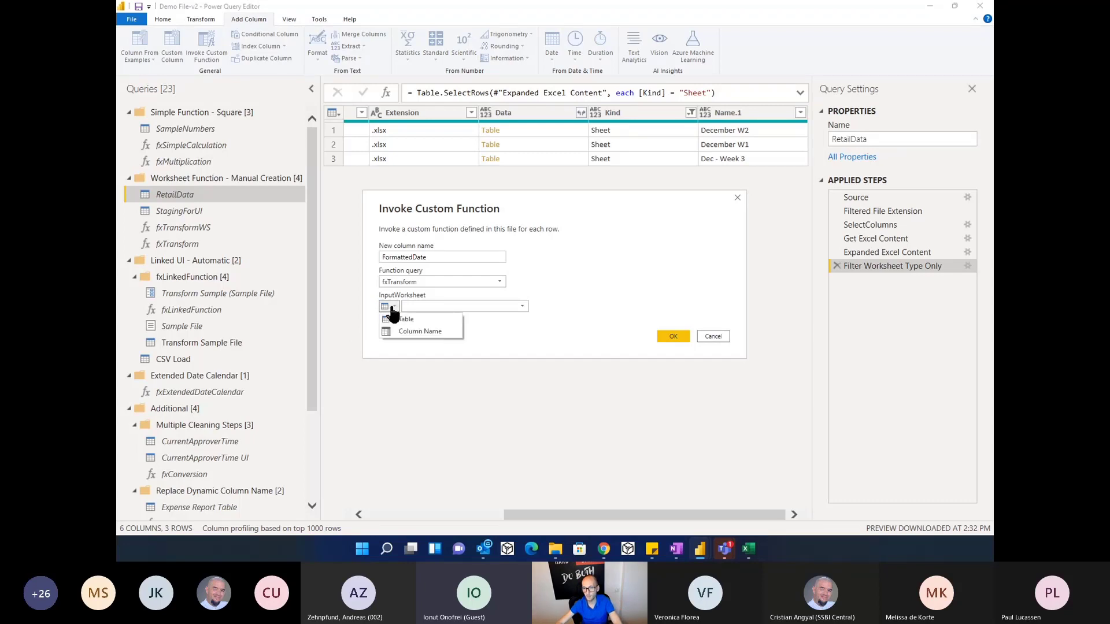
left_click(412, 339)
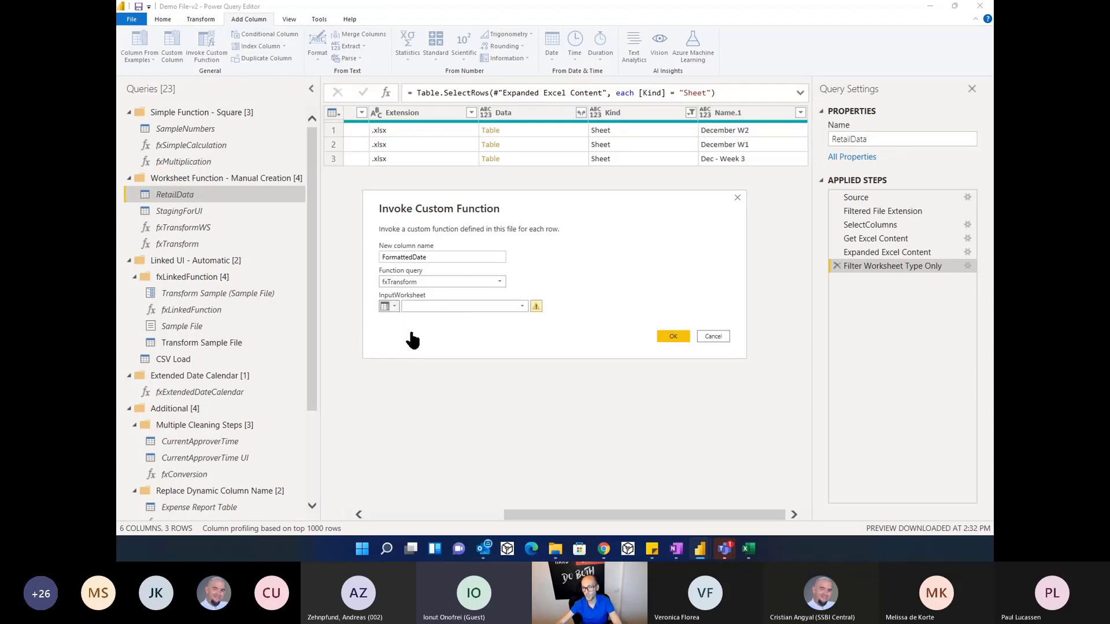
left_click(456, 312)
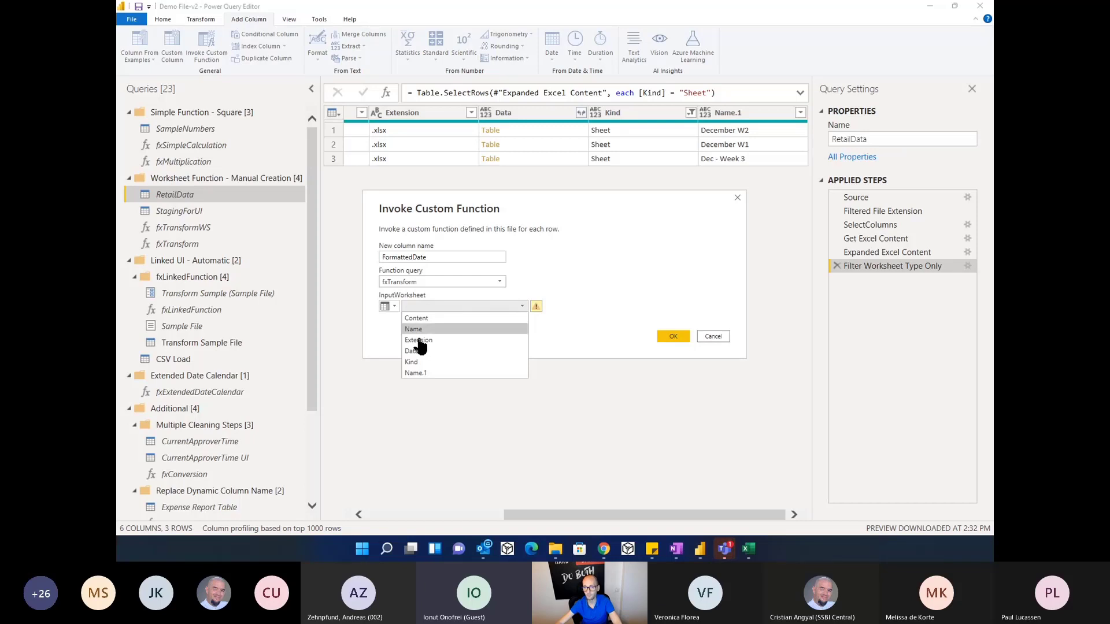
left_click(417, 351)
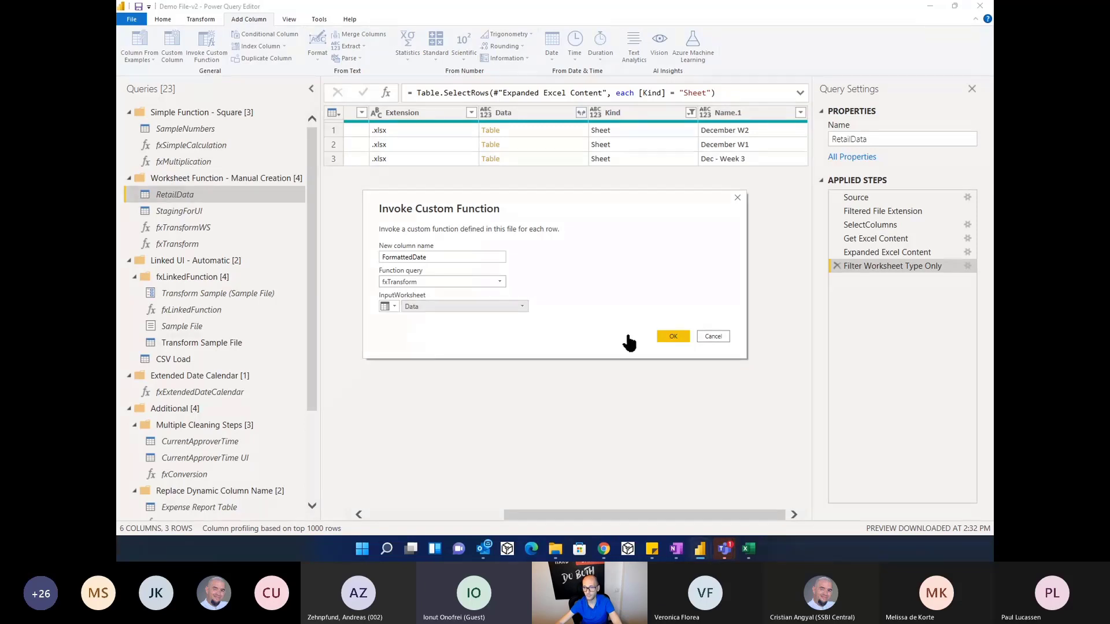
left_click(673, 337)
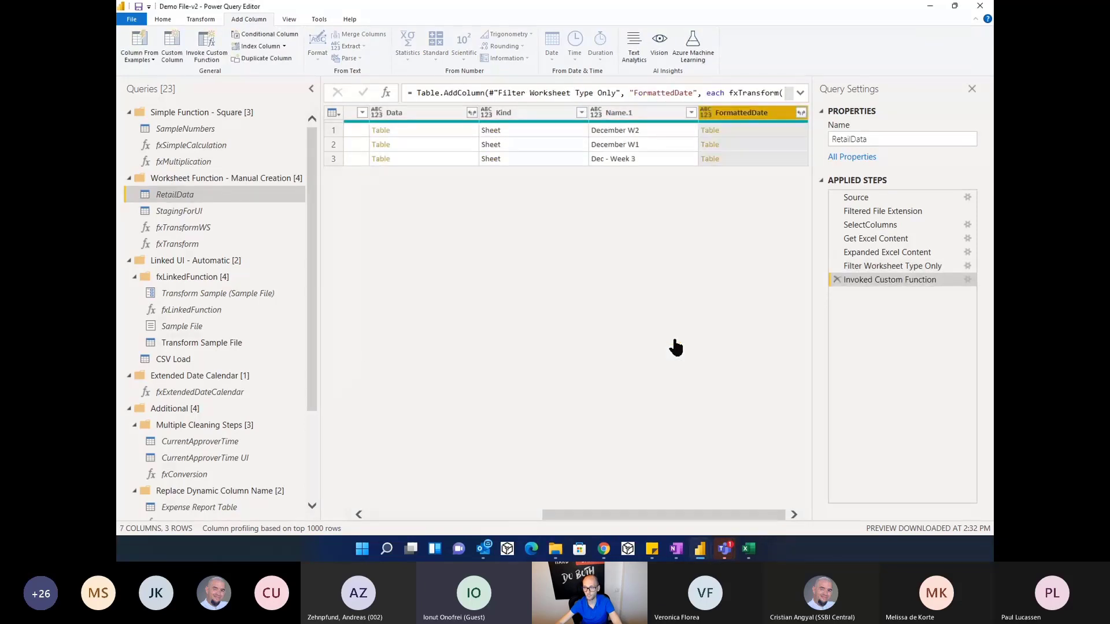
left_click(801, 114)
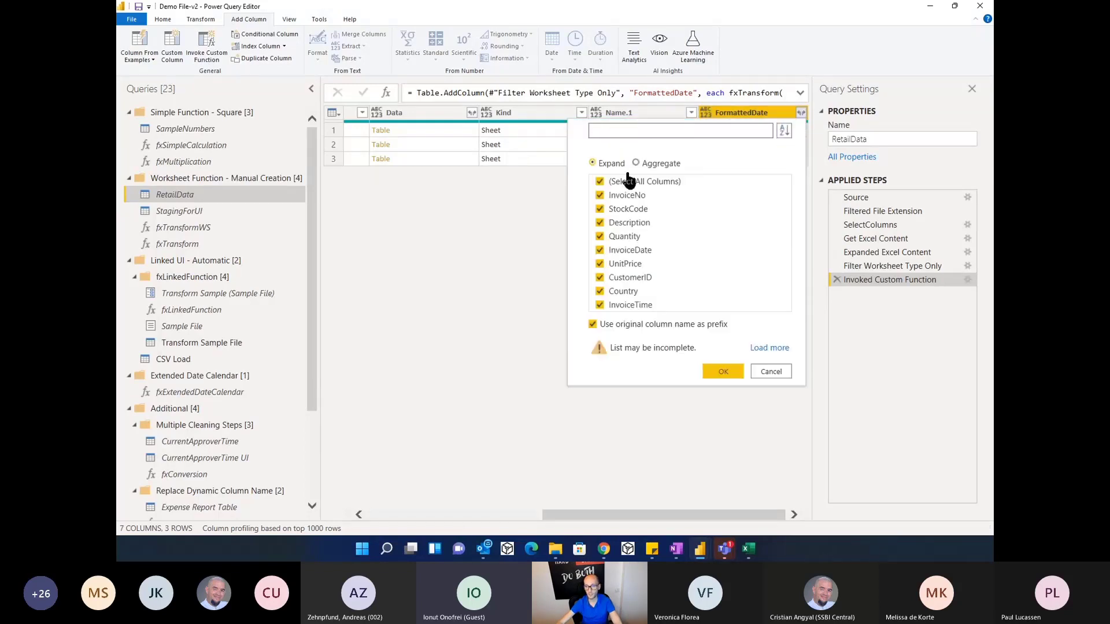
left_click(764, 373)
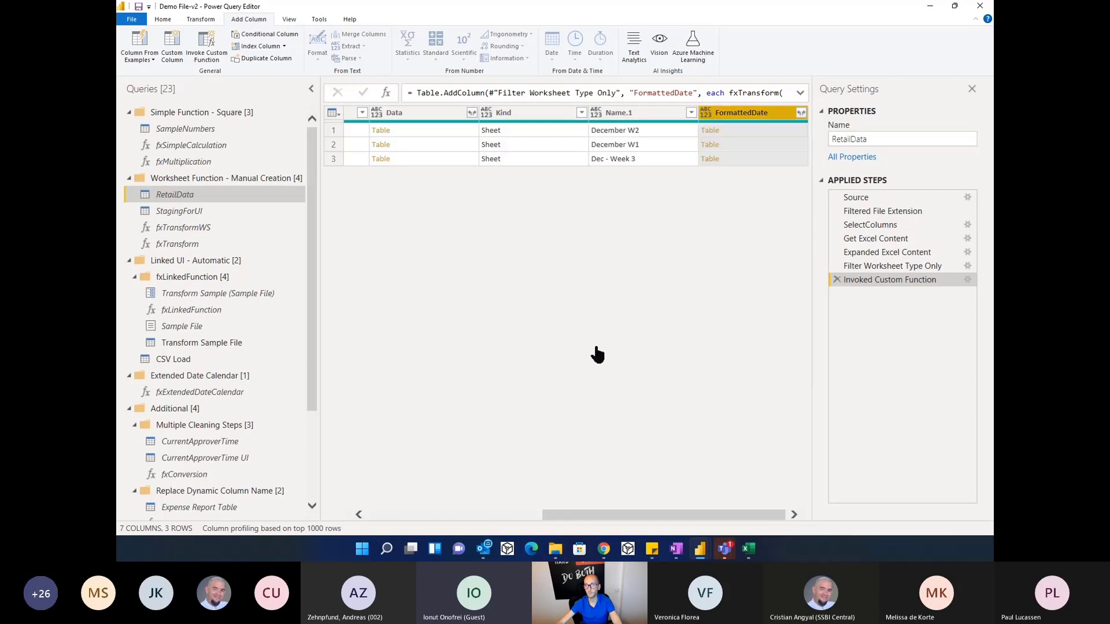
Step: In the fxTransform code, change InvoiceNo to InvoiceNos in the Changed Type line and apply the code
left_click(173, 243)
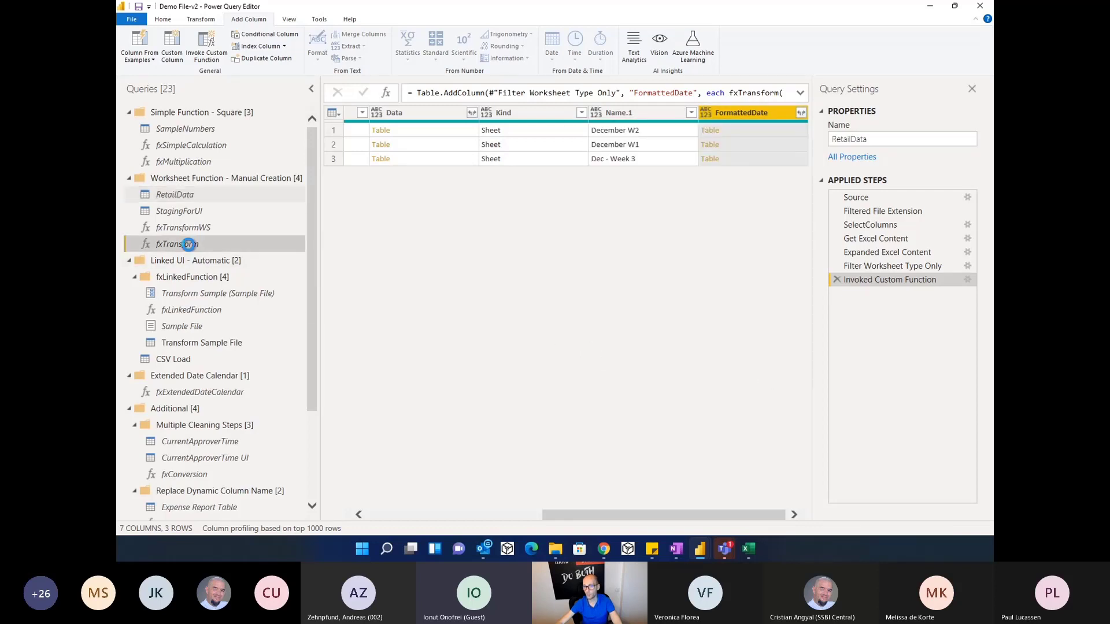
left_click(162, 21)
left_click(384, 46)
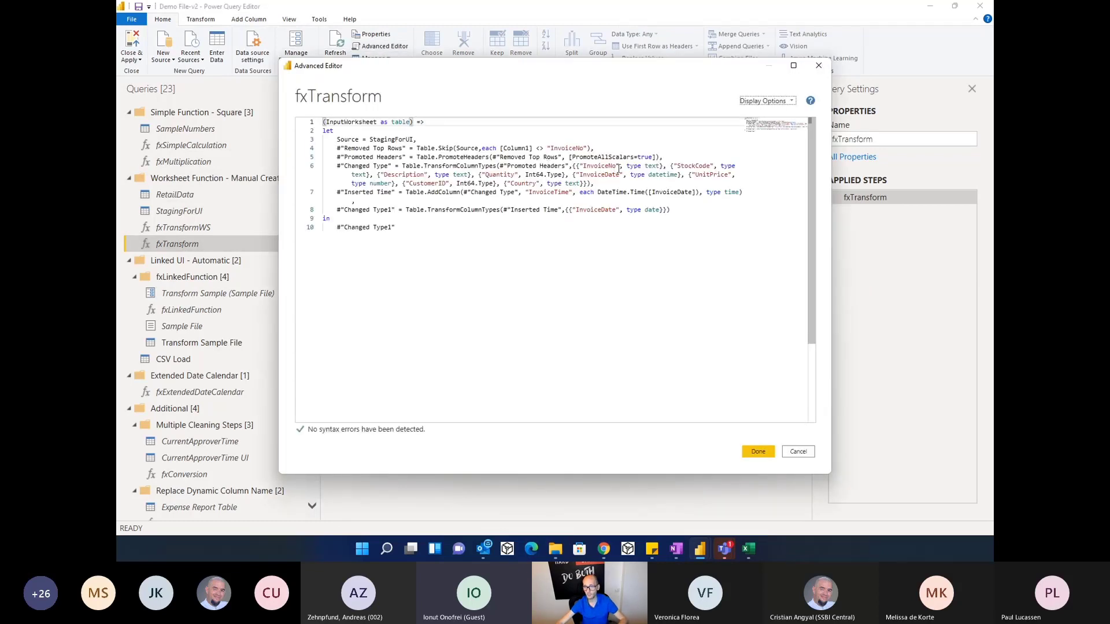
left_click(616, 165)
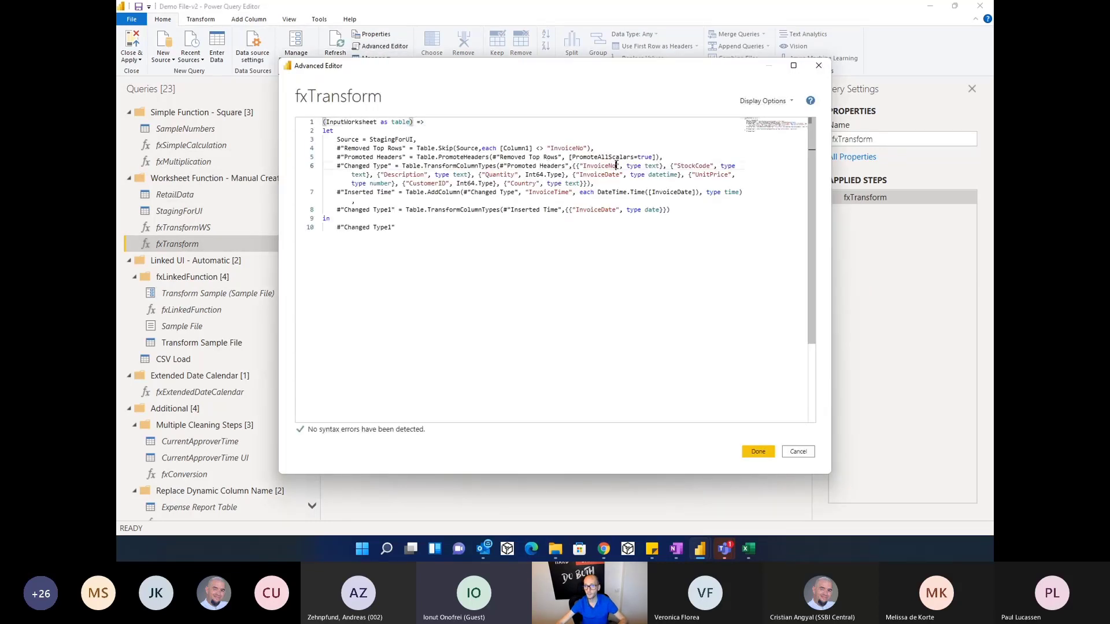
type("s")
left_click(597, 227)
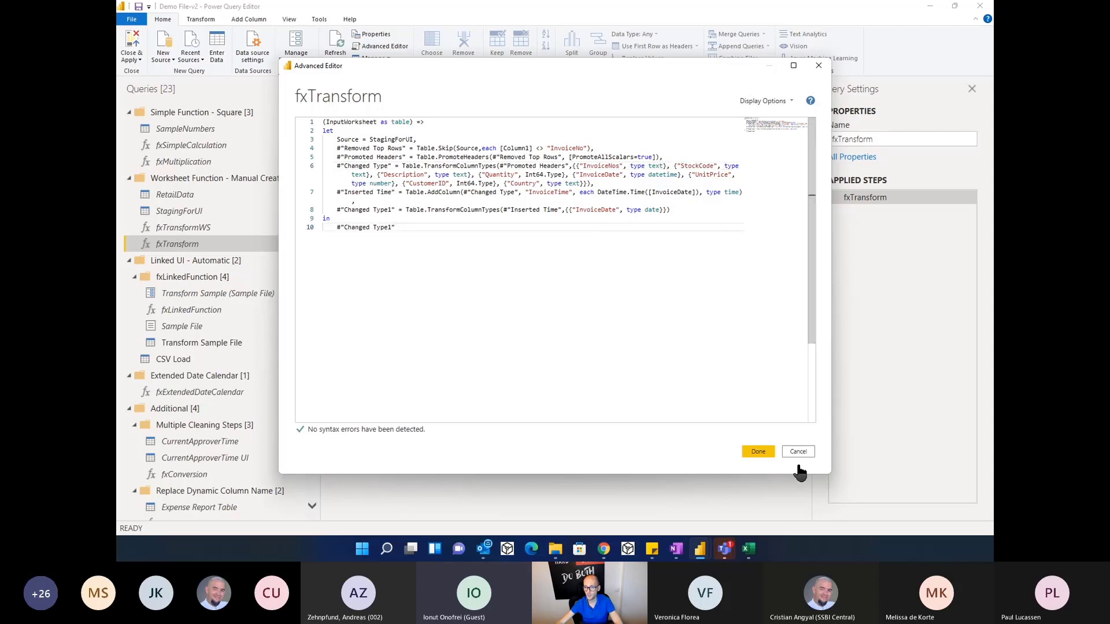
left_click(757, 453)
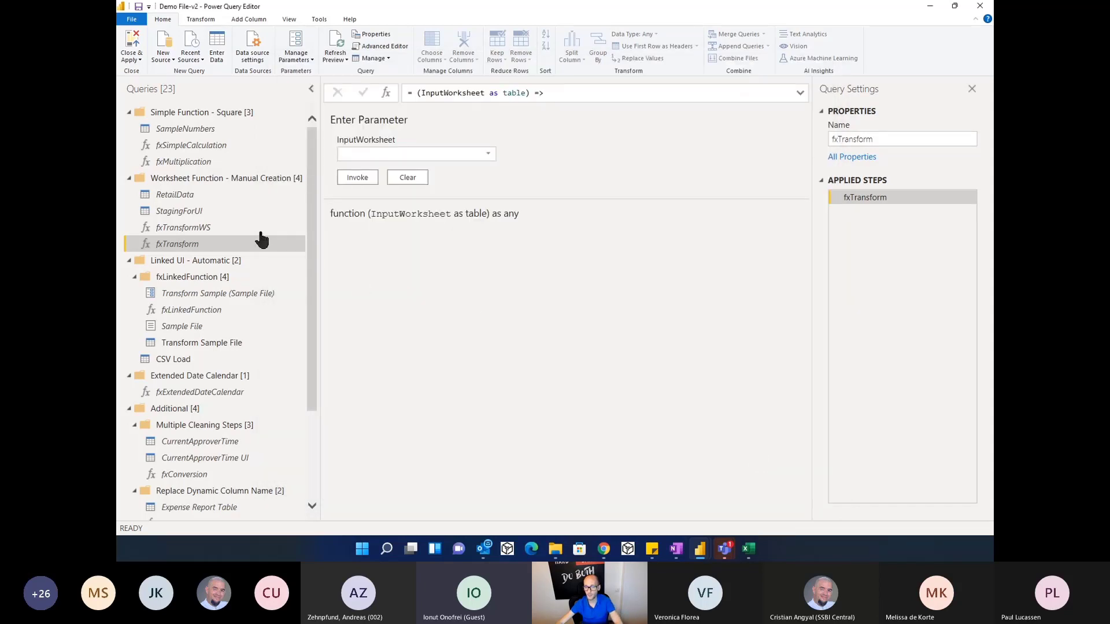
Step: Examine the result of the first FormattedDate row in the RetailData query
left_click(191, 195)
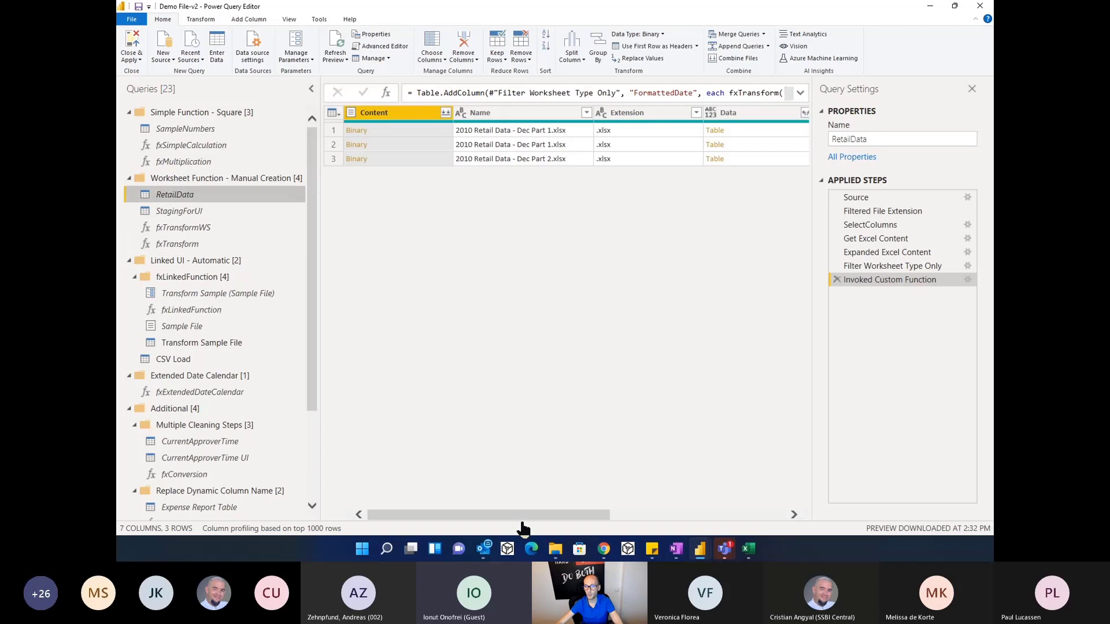
left_click_drag(520, 514, 769, 516)
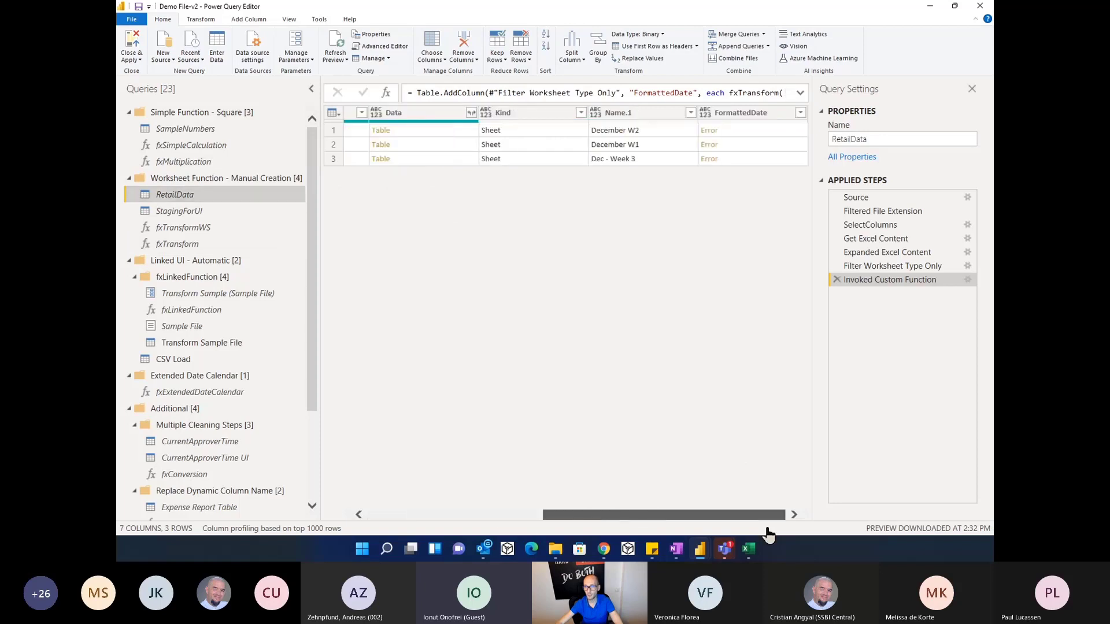
left_click(756, 133)
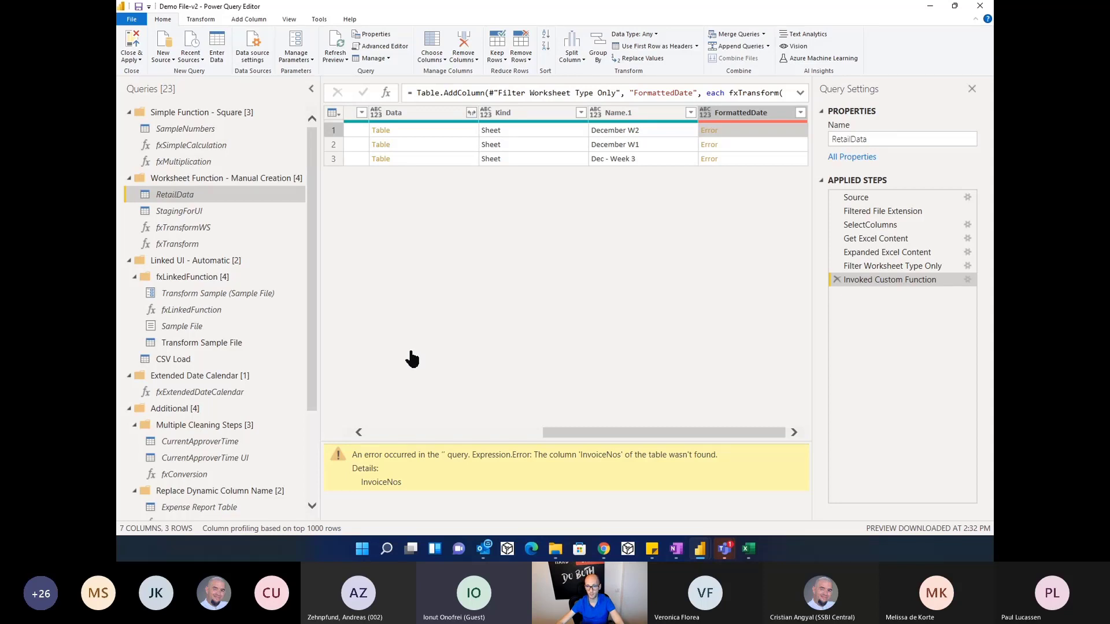
Step: In the fxTransform code, comment out the InputWorksheet parameter line with // while keeping StagingForUI as Source, and apply the code
left_click(185, 245)
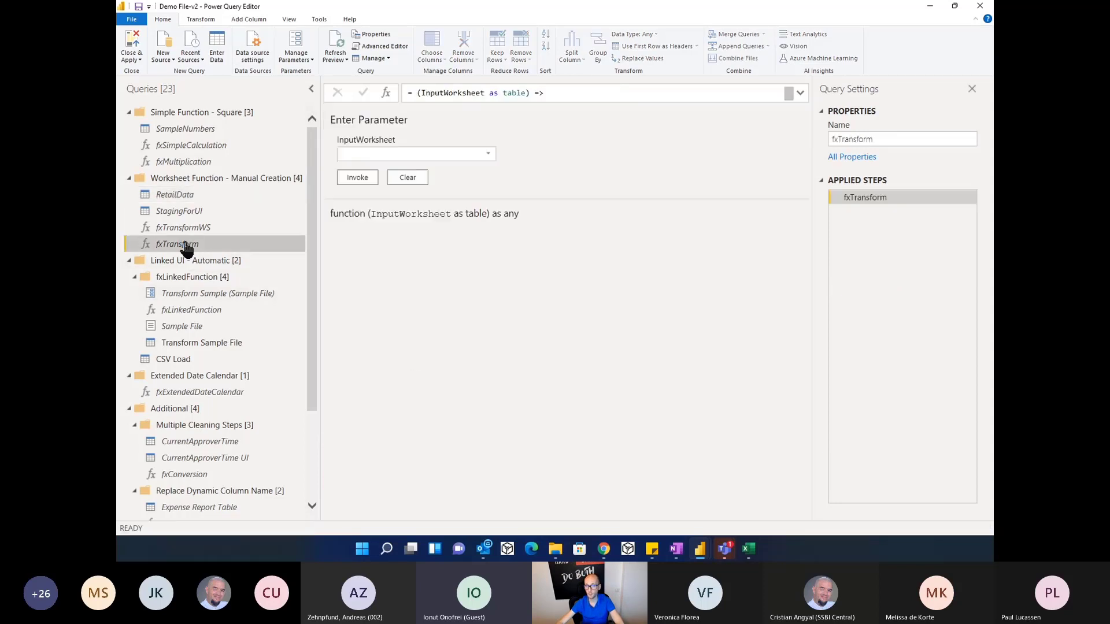
left_click(380, 49)
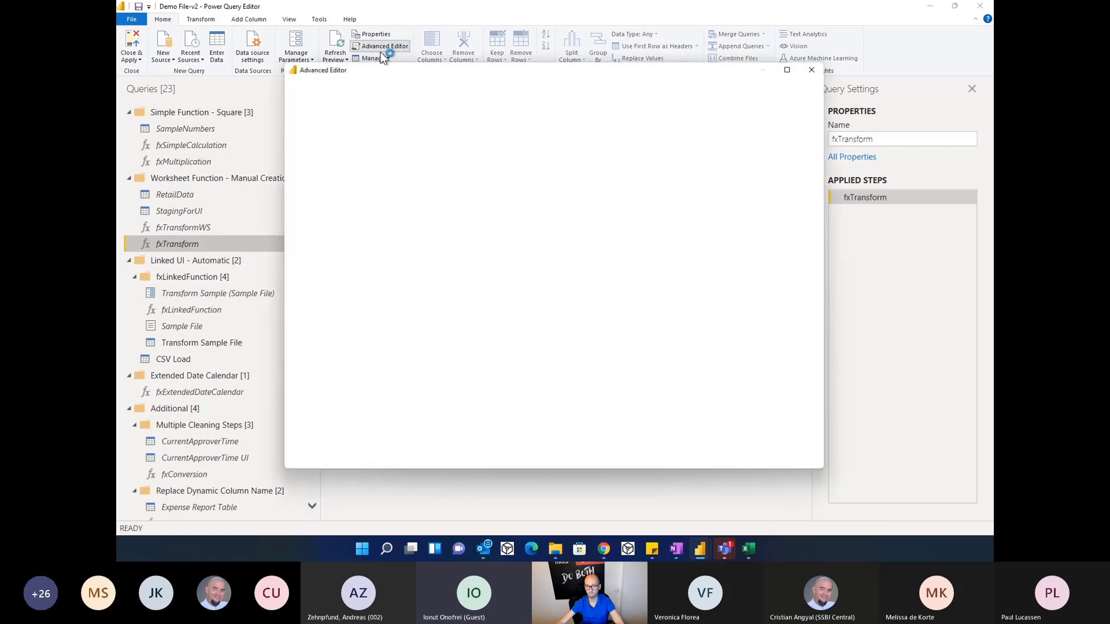
left_click(323, 121)
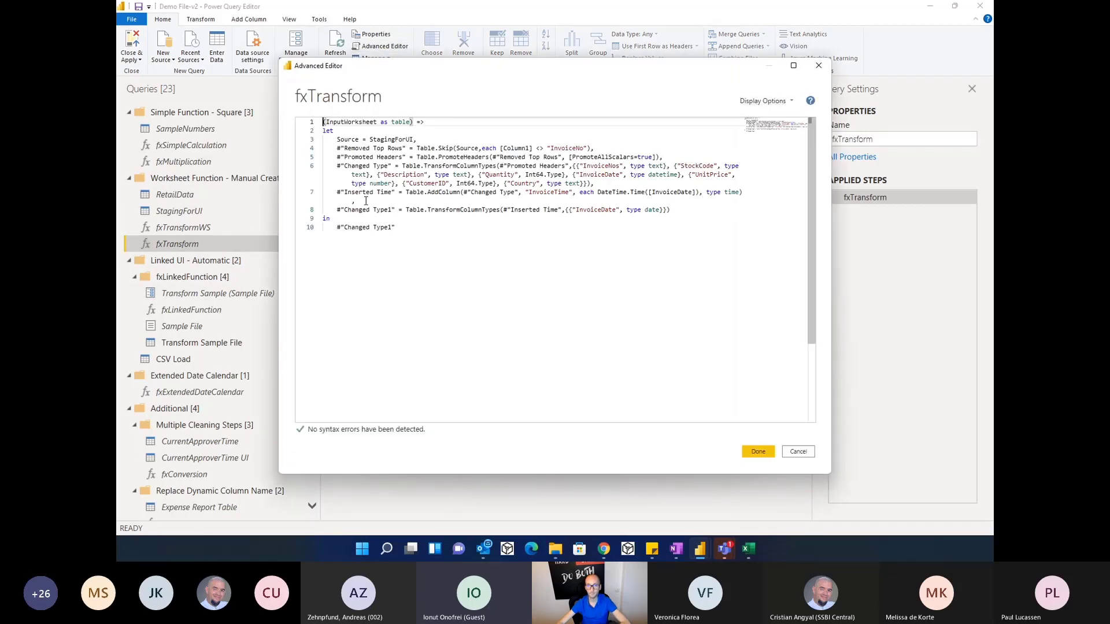
type("//")
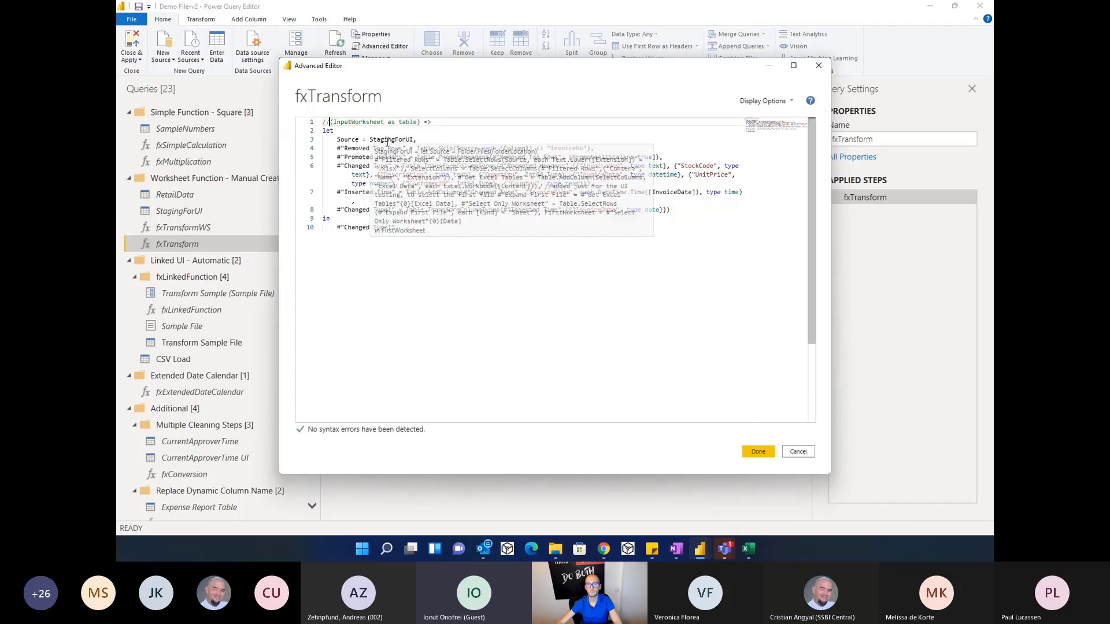
double_click(356, 123)
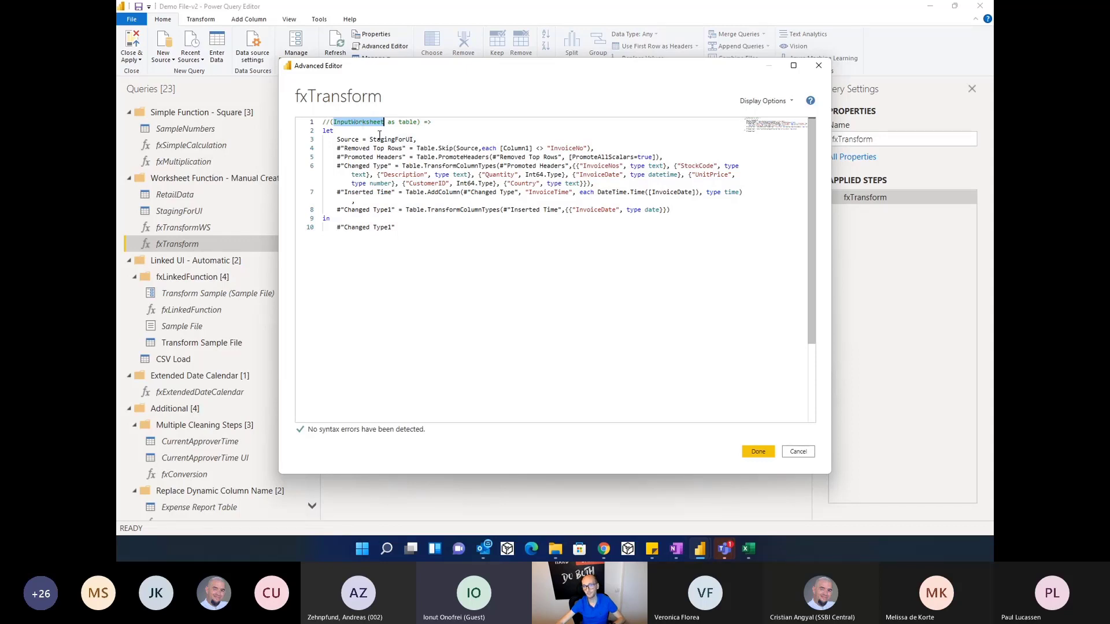
double_click(388, 140)
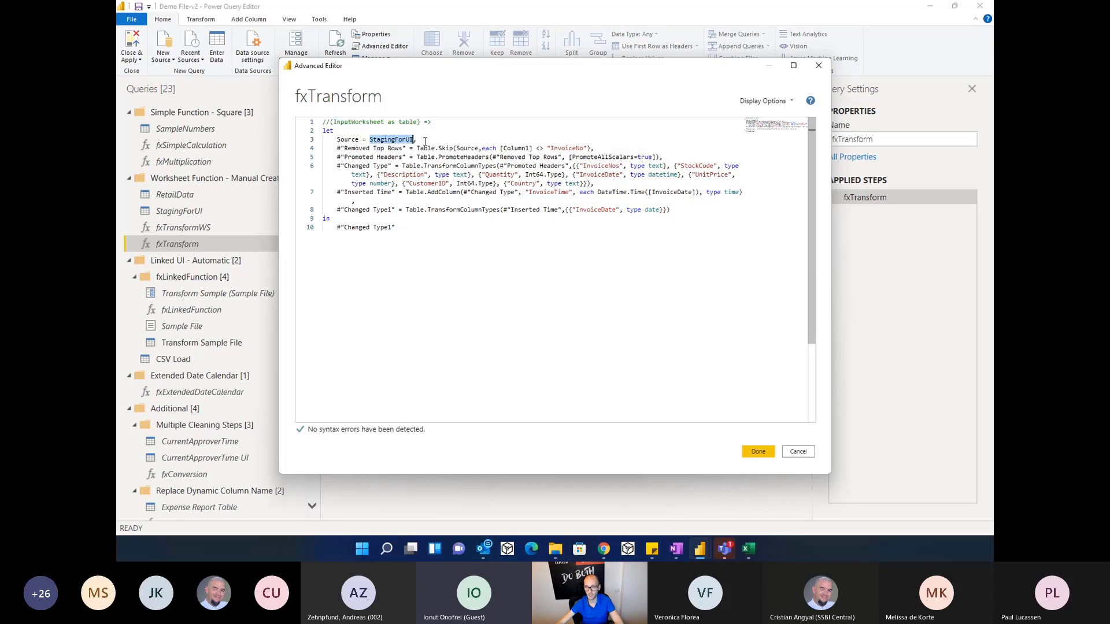
left_click(457, 184)
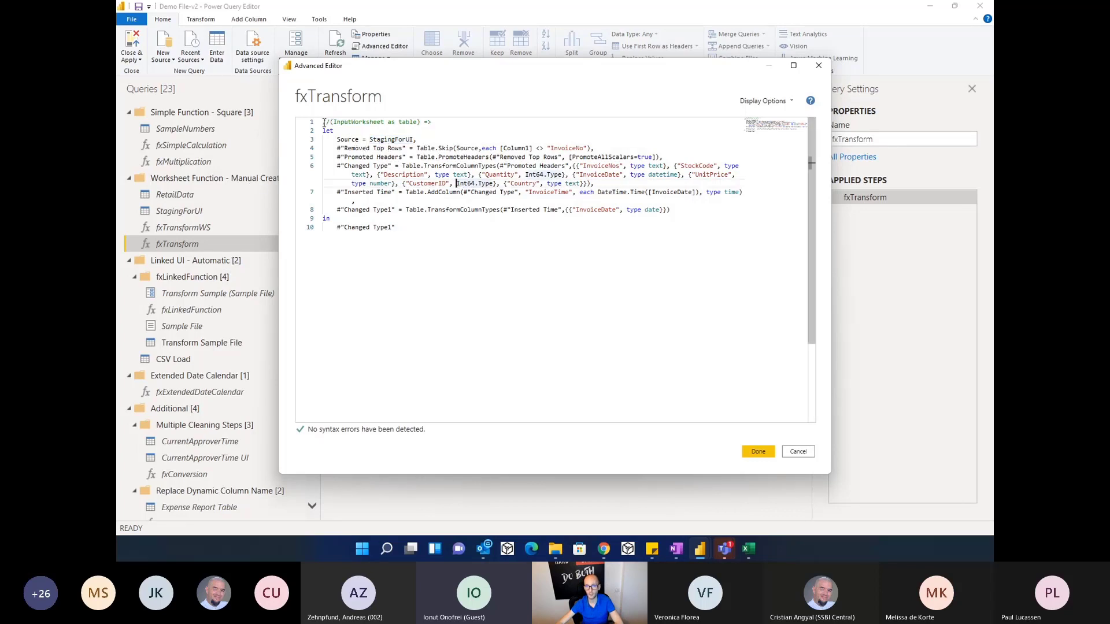
left_click_drag(324, 123, 470, 120)
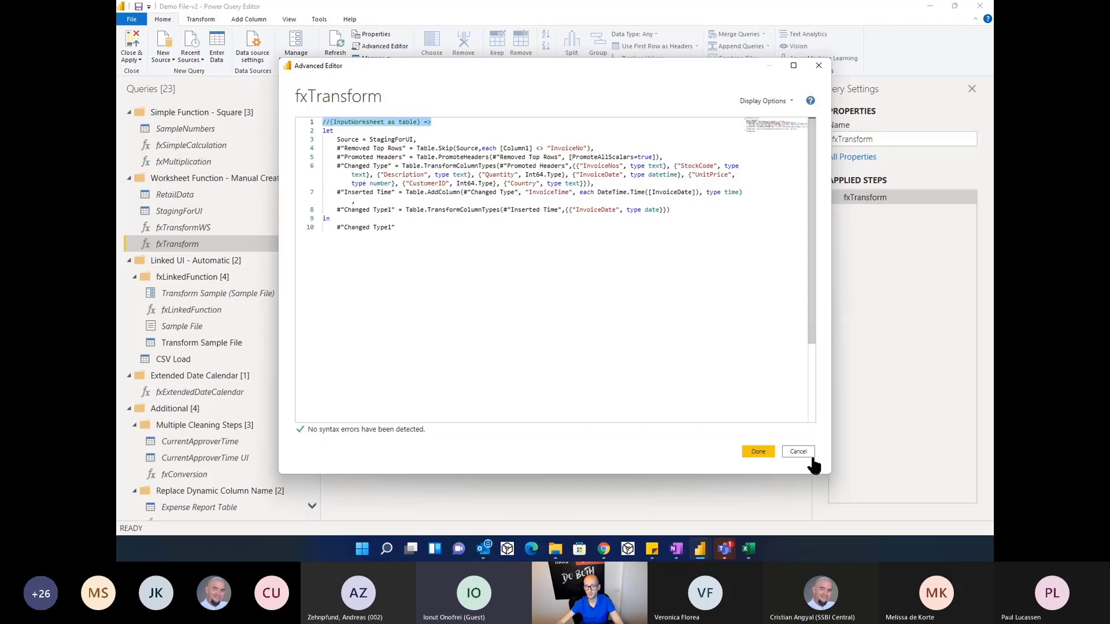
left_click(755, 452)
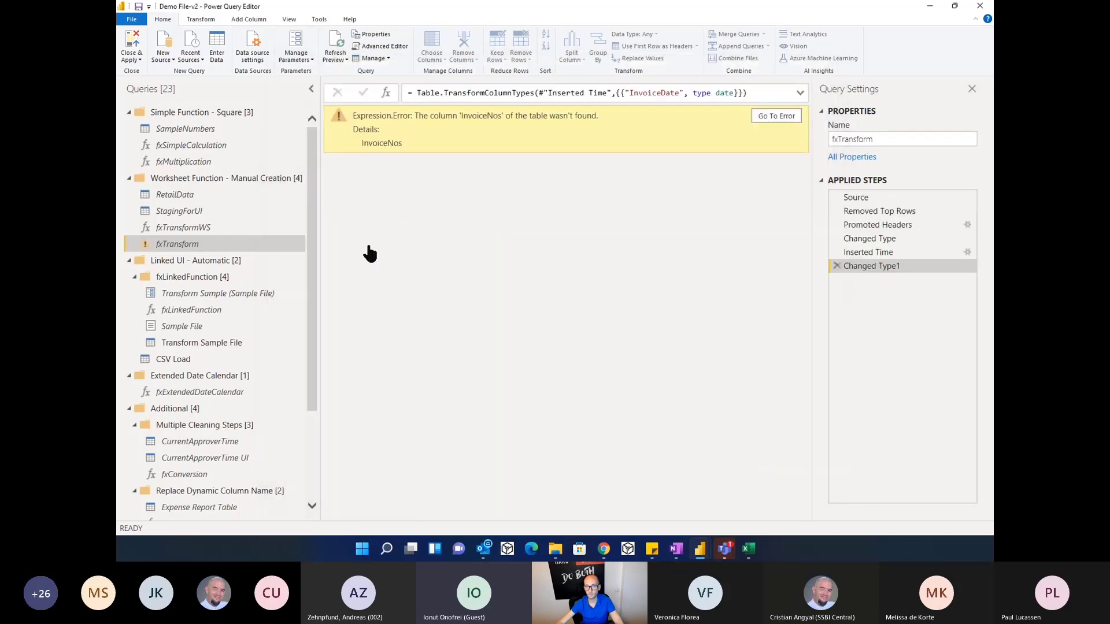
Step: Go through fxTransform's applied steps to locate the error, and correct InvoiceNos to InvoiceNo in the Changed Type step
left_click(871, 199)
left_click(872, 212)
left_click(872, 226)
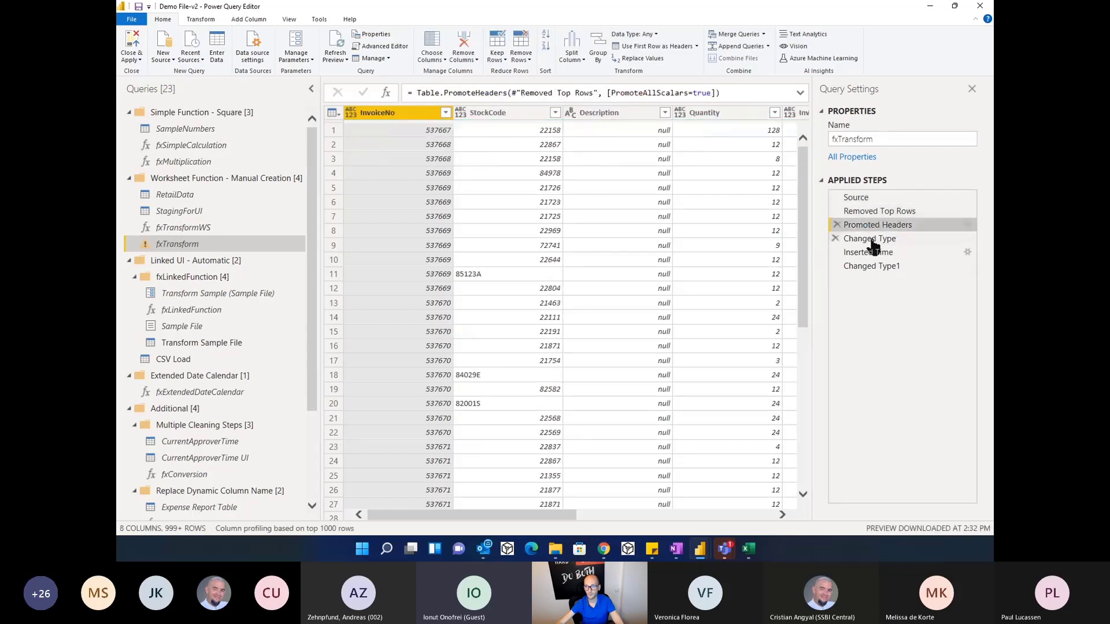
left_click(872, 241)
left_click(872, 254)
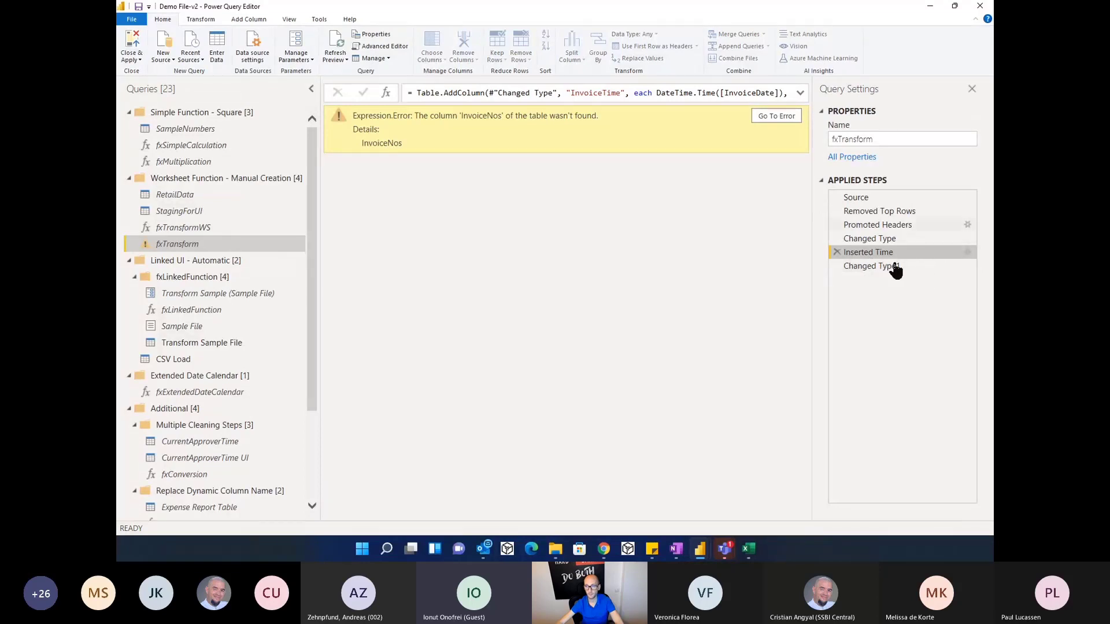
left_click(894, 239)
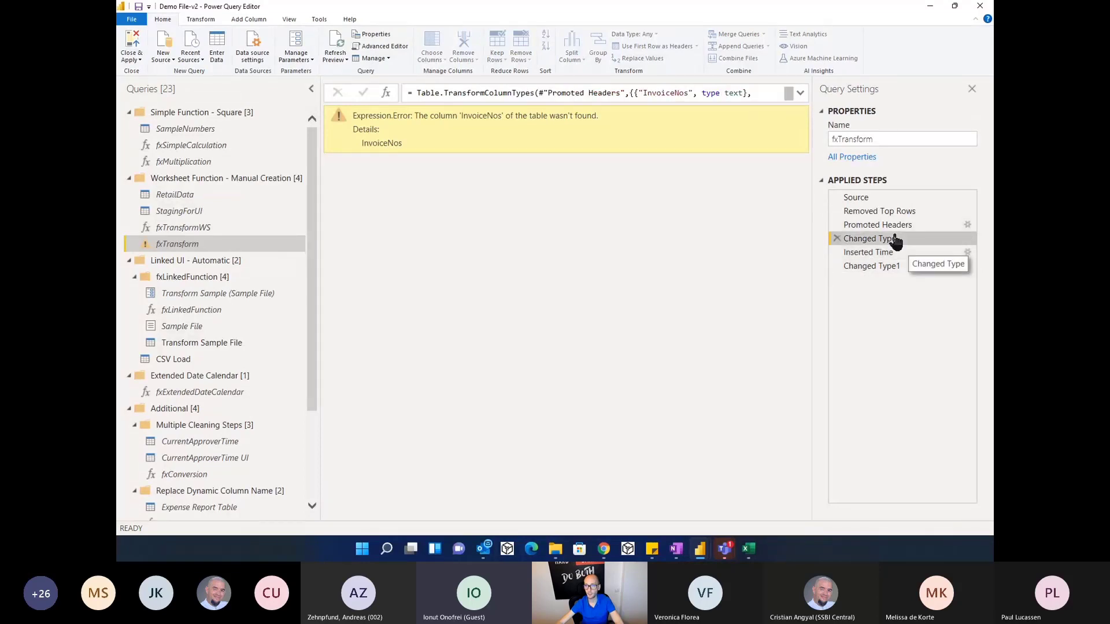
left_click(665, 95)
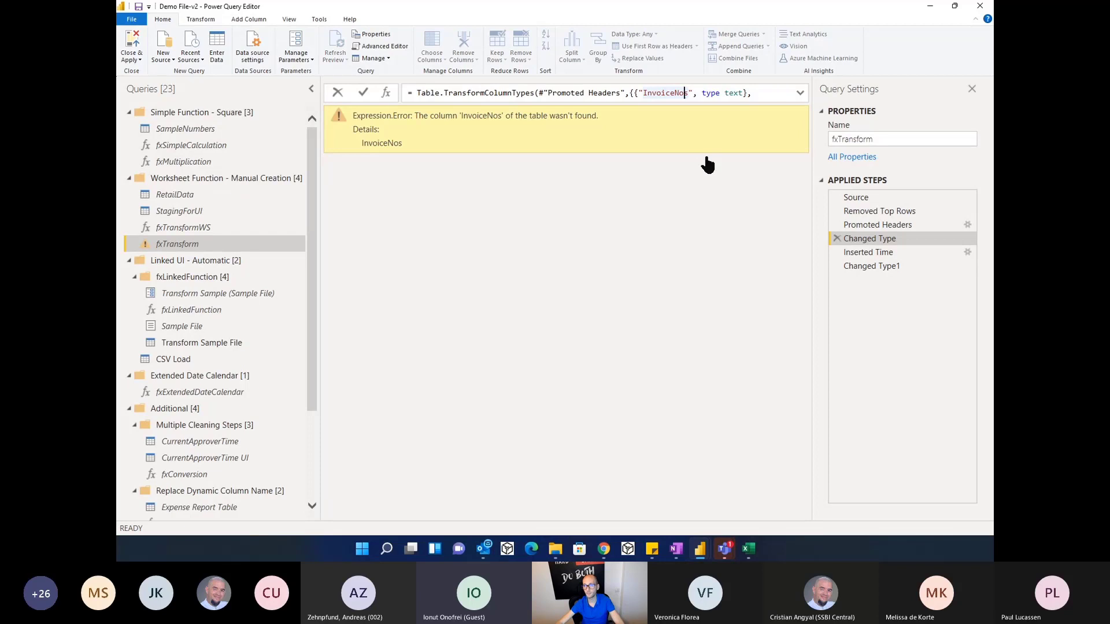
key("BackSpace")
key("Return")
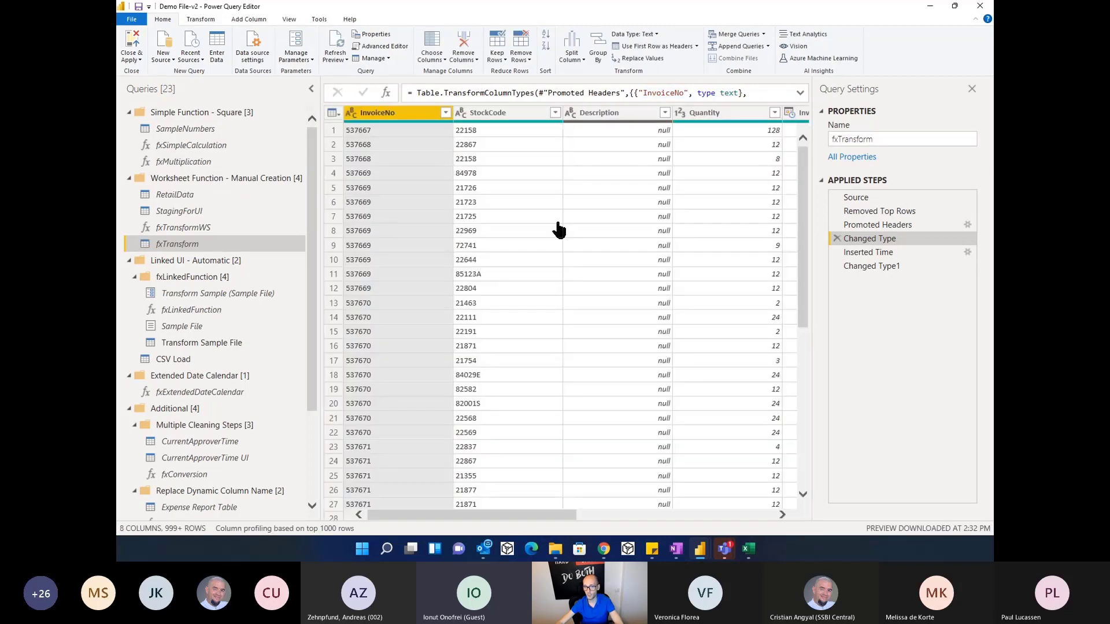
Step: Turn fxTransform back into a function by uncommenting the parameter line and setting Source to InputWorksheet, and apply the code
left_click(386, 48)
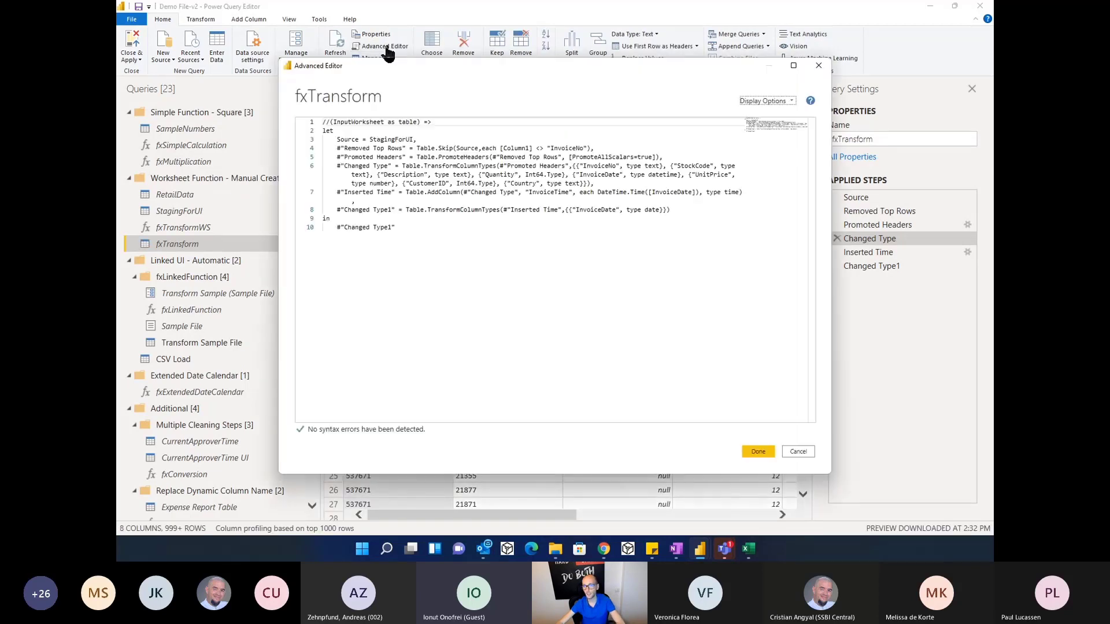
left_click_drag(330, 122, 315, 123)
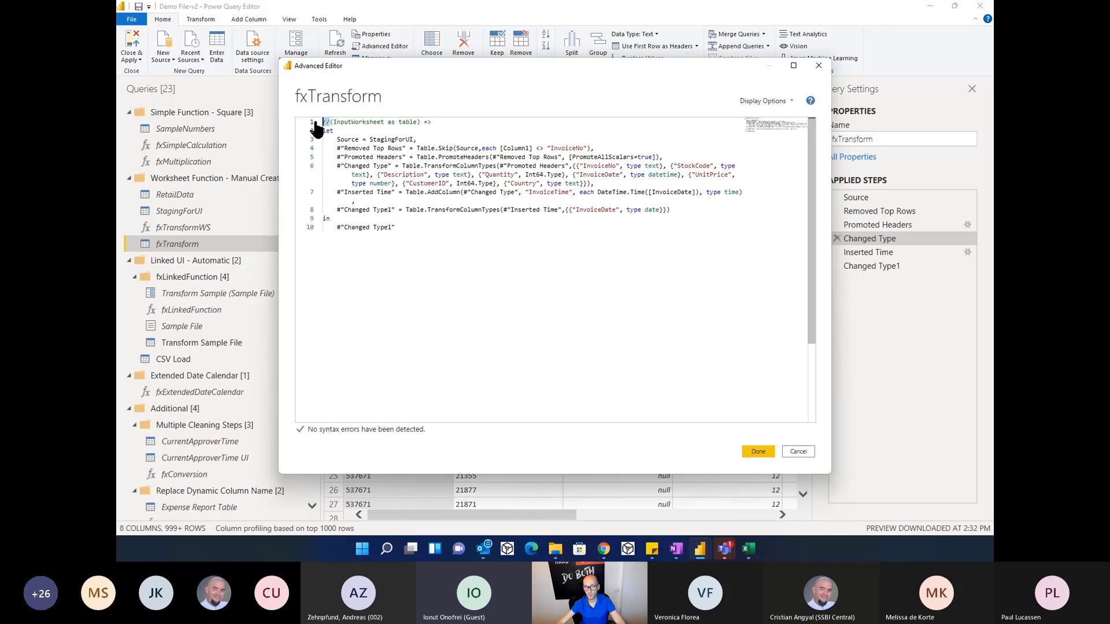
key("Delete")
double_click(353, 121)
key("ctrl+c")
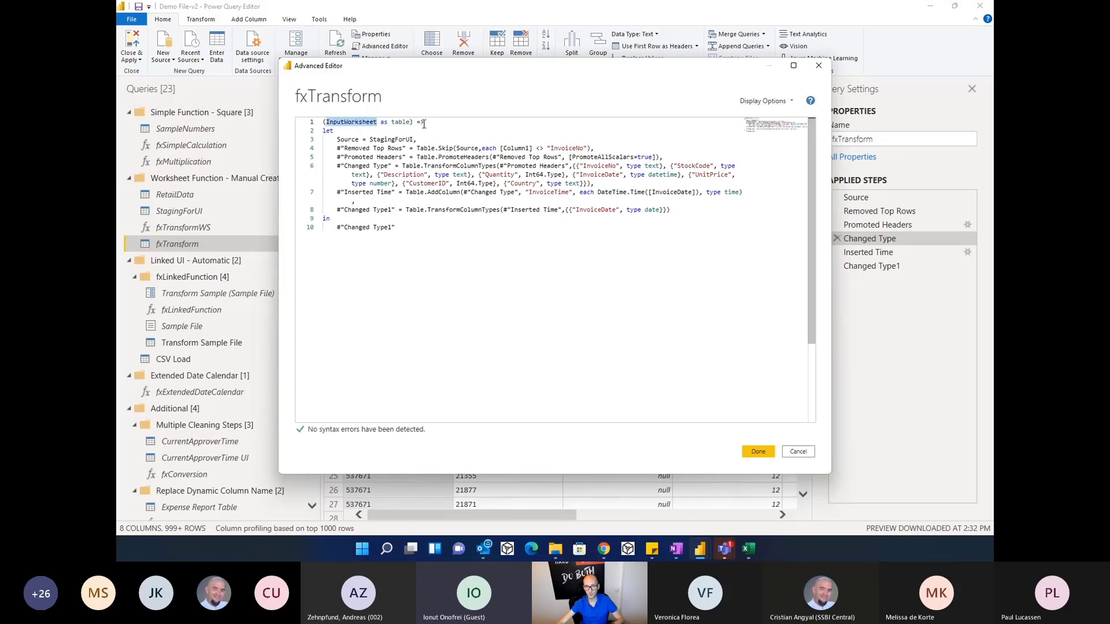
double_click(389, 138)
key("ctrl+v")
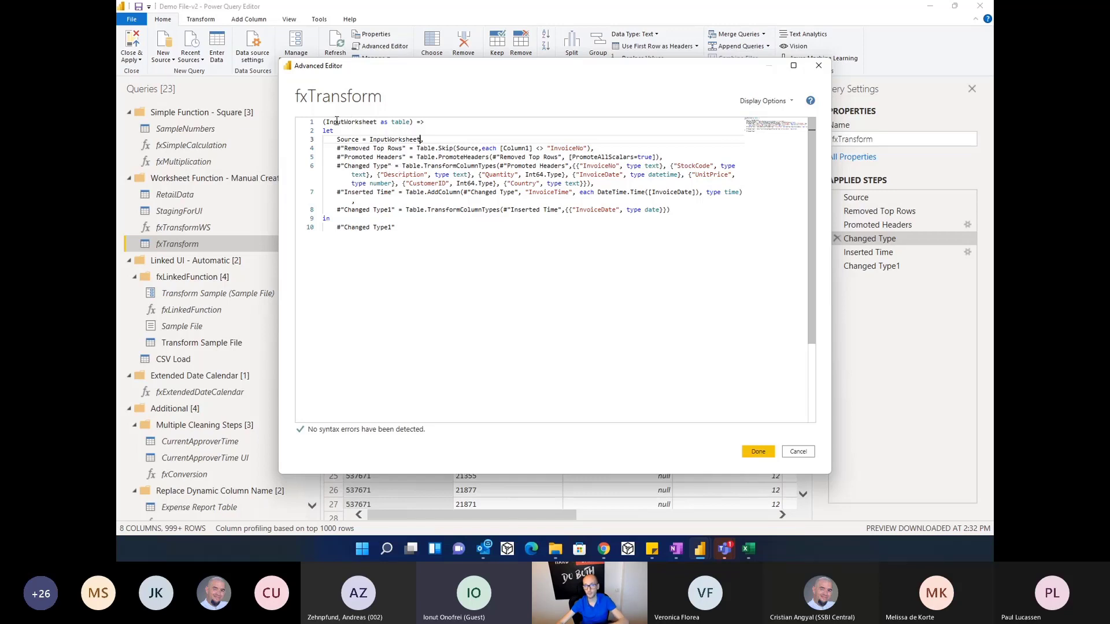
key("ctrl+2")
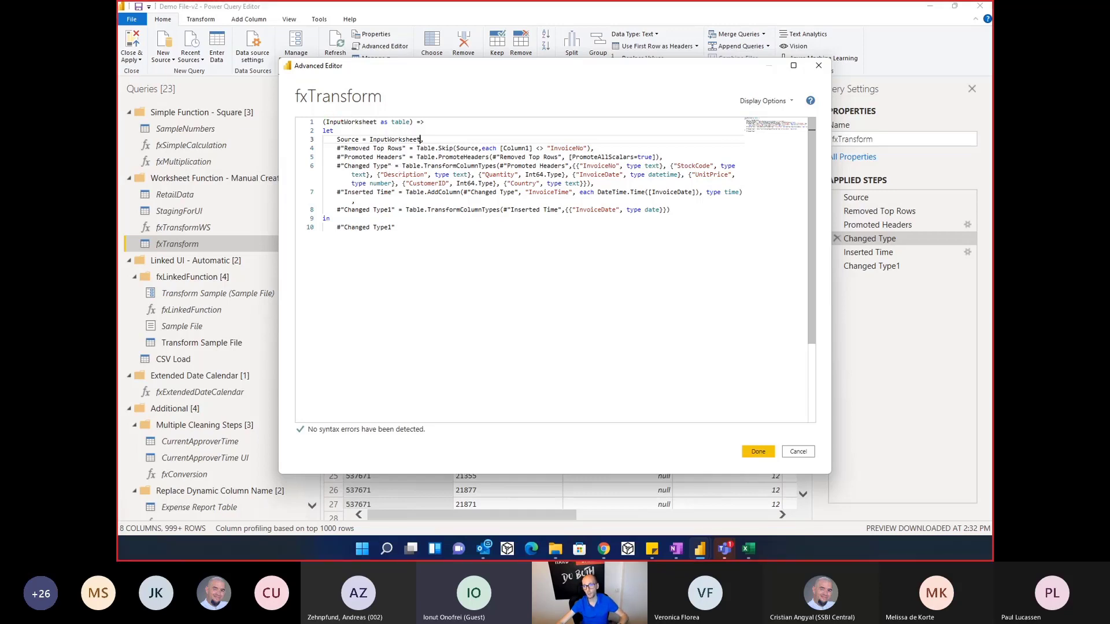
mouse_move(324, 115)
left_mouse_down()
mouse_move(434, 149)
mouse_move(426, 145)
left_mouse_up()
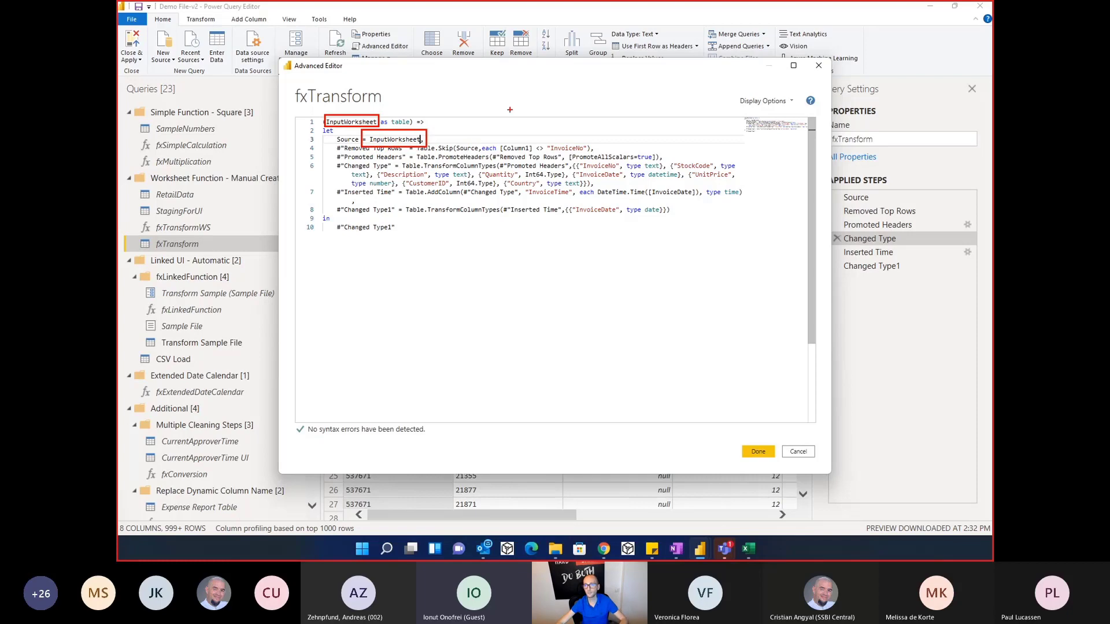
key("Escape")
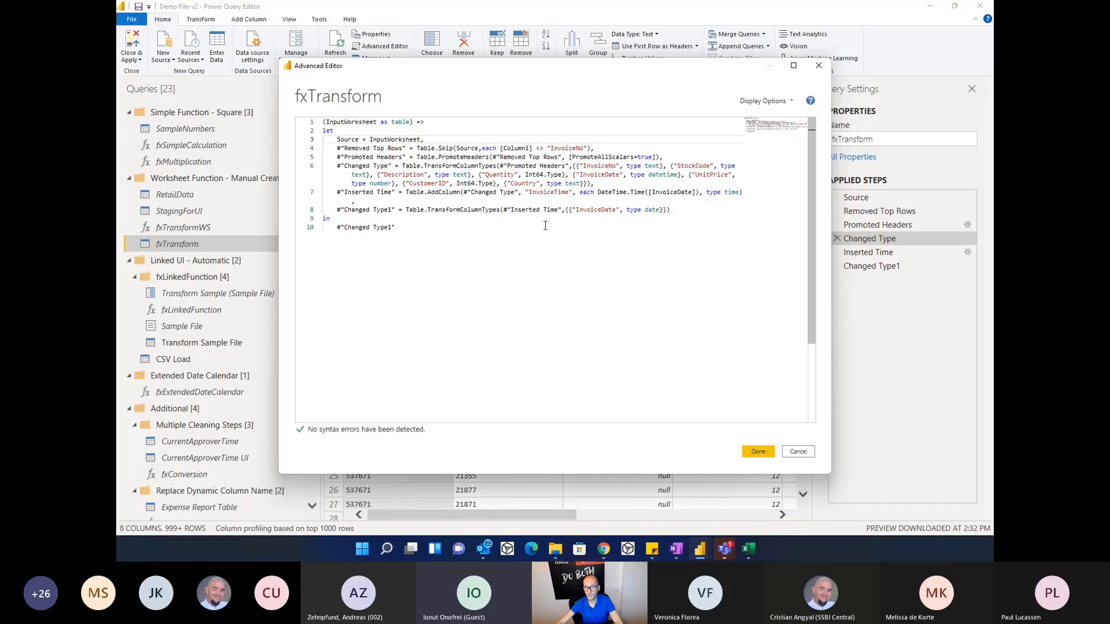
left_click(757, 452)
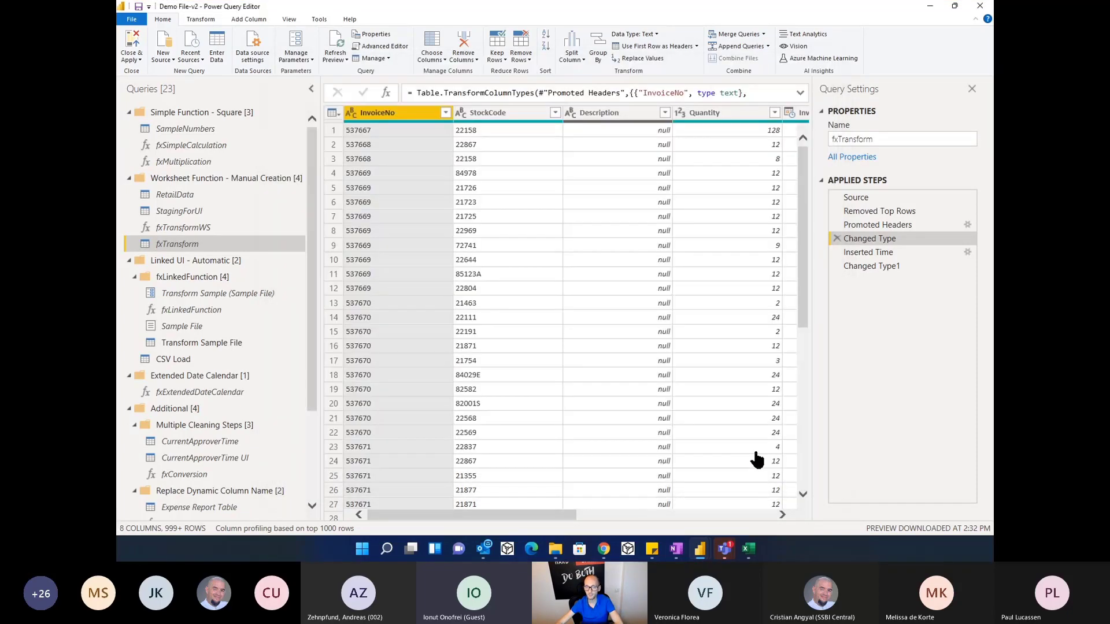
Step: Examine the FormattedDate result of each of the three sheet rows in the RetailData query
left_click(181, 197)
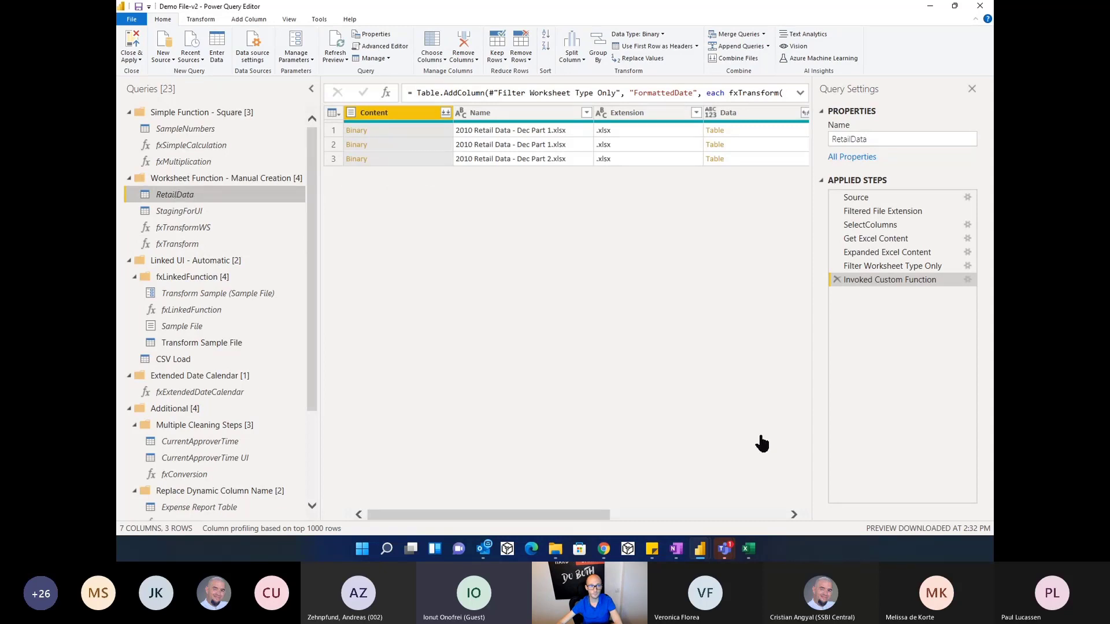
left_click_drag(600, 521, 784, 527)
left_click(751, 130)
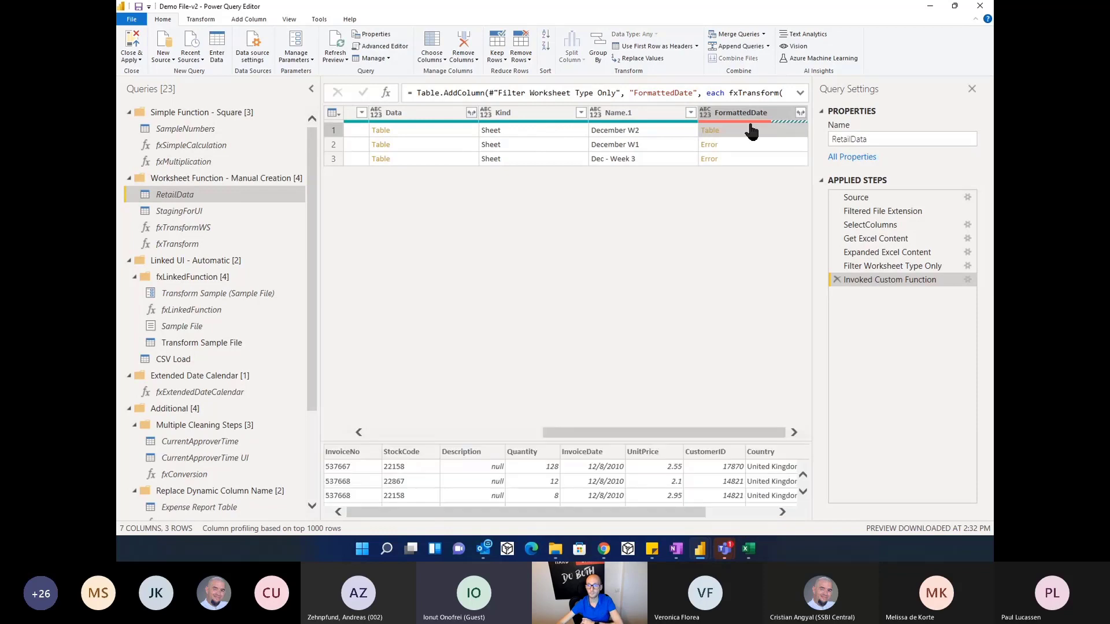
left_click(761, 145)
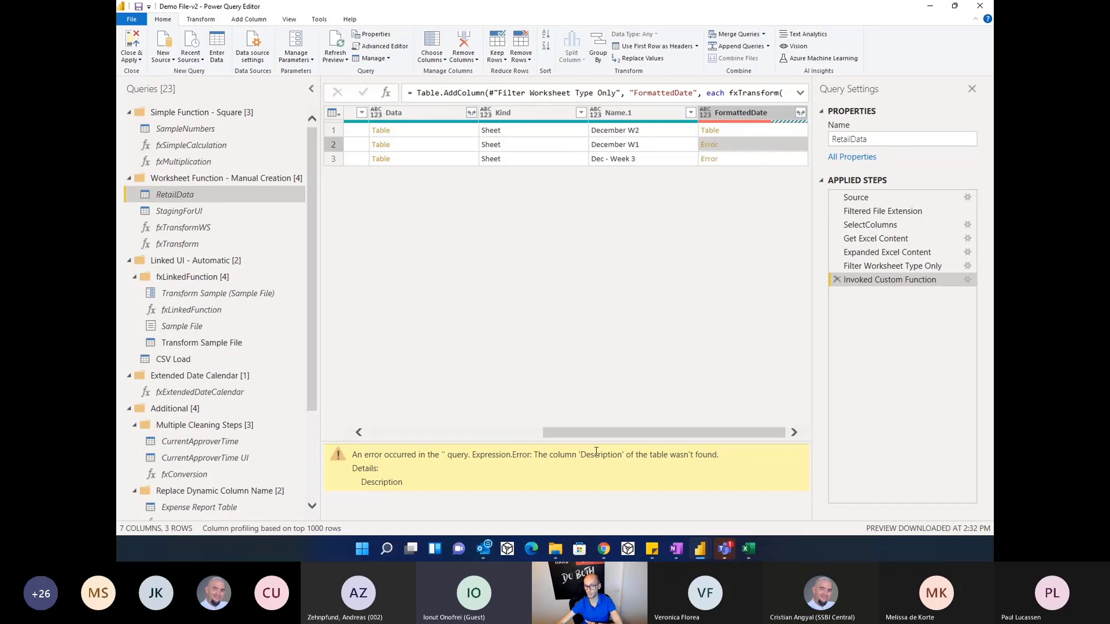
left_click(731, 160)
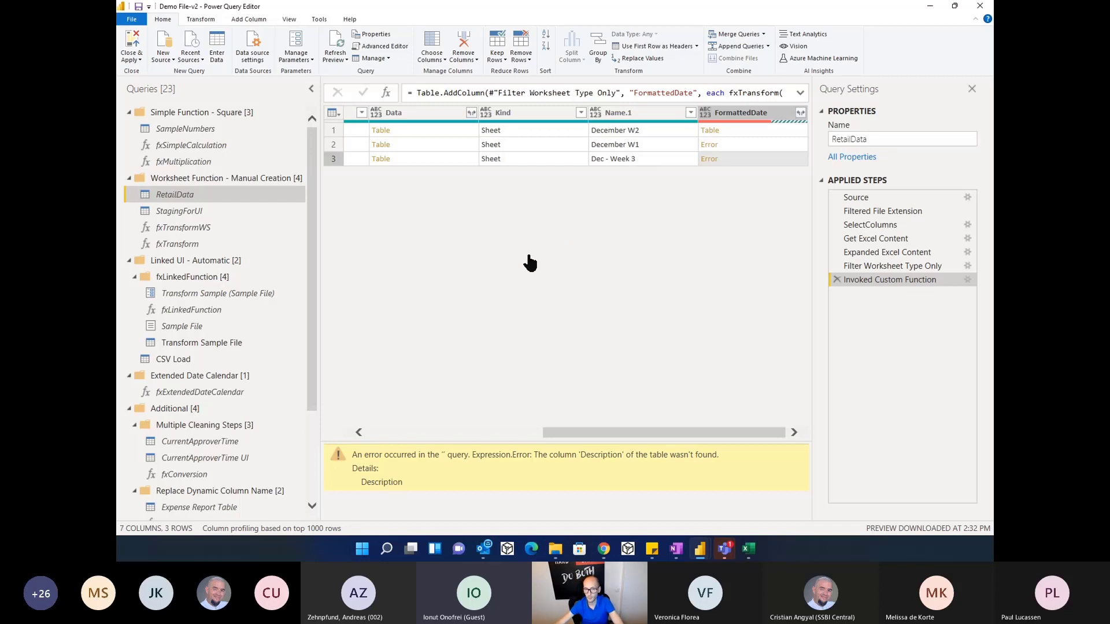
Step: In the fxTransform code, delete the first Changed Type line, make Inserted Time reference #"Promoted Headers", and apply the code
left_click(196, 245)
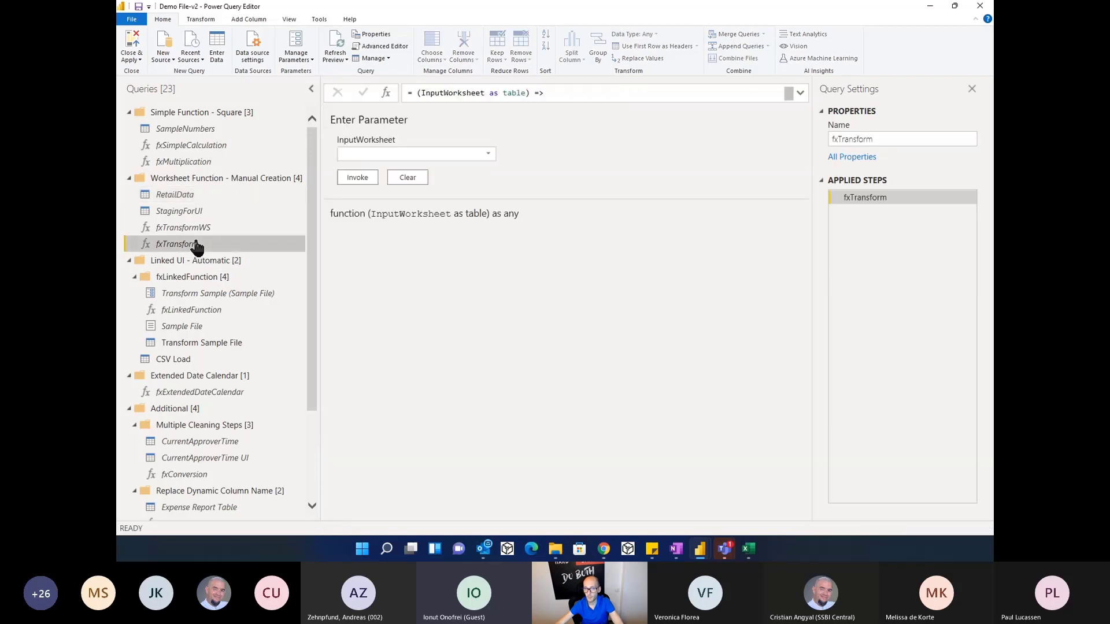
left_click(380, 47)
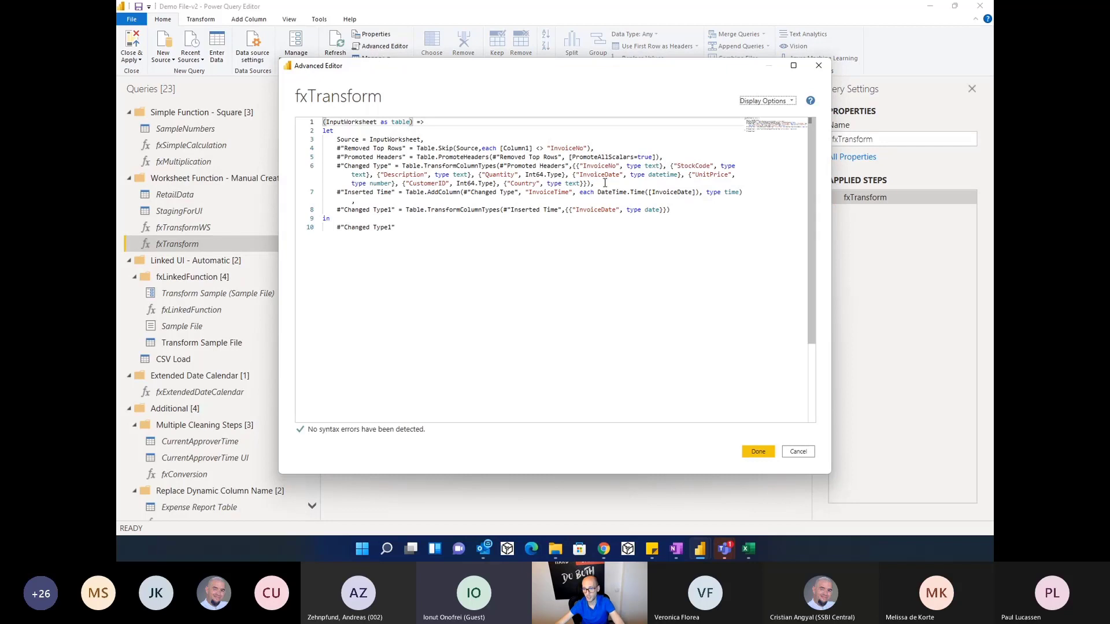
left_click_drag(605, 183, 324, 173)
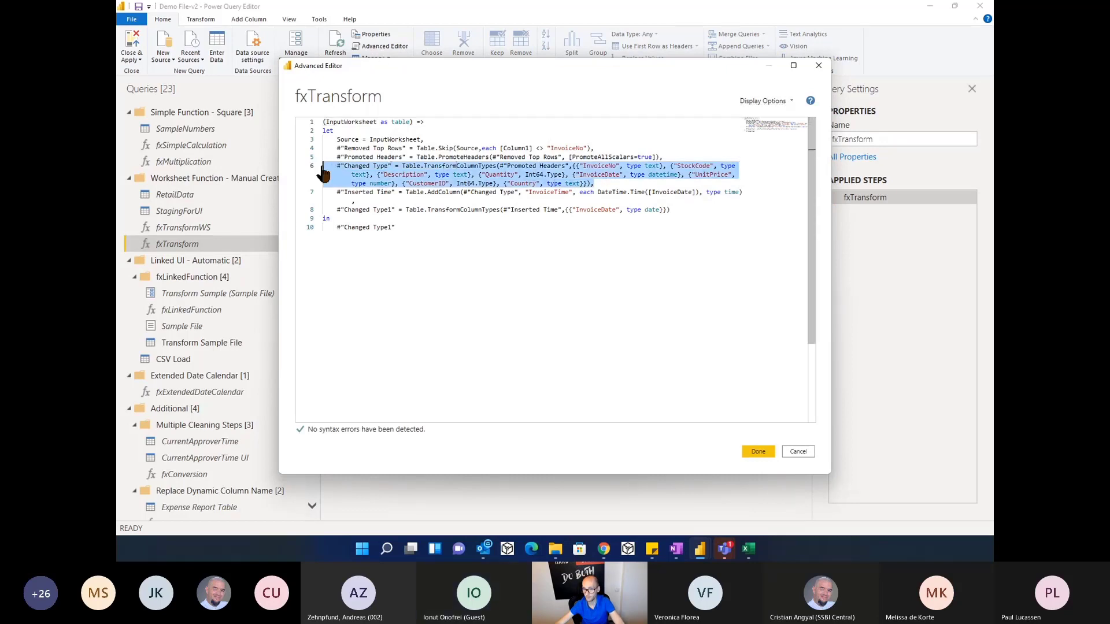
key("Delete")
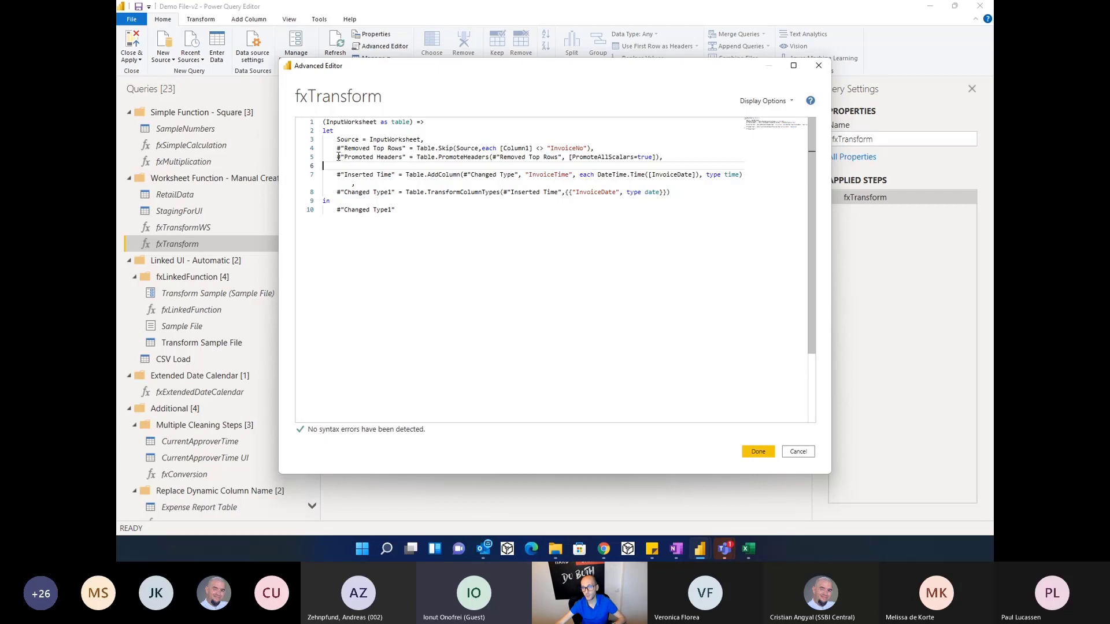
left_click_drag(338, 156, 517, 177)
type("#\"Promoted Headers\"")
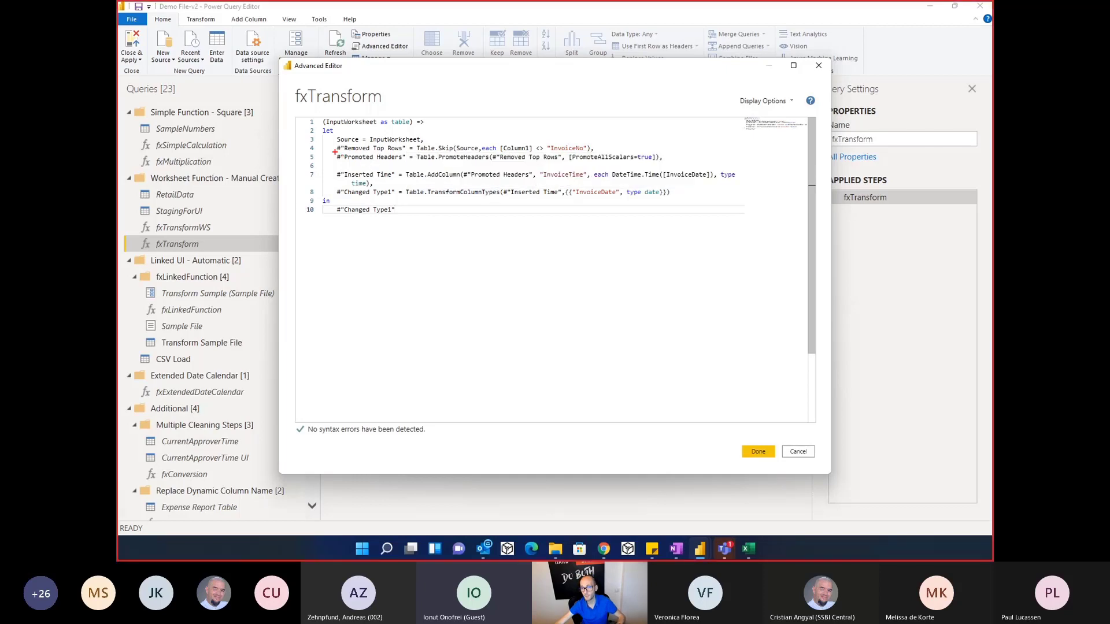
left_click_drag(337, 151, 535, 183)
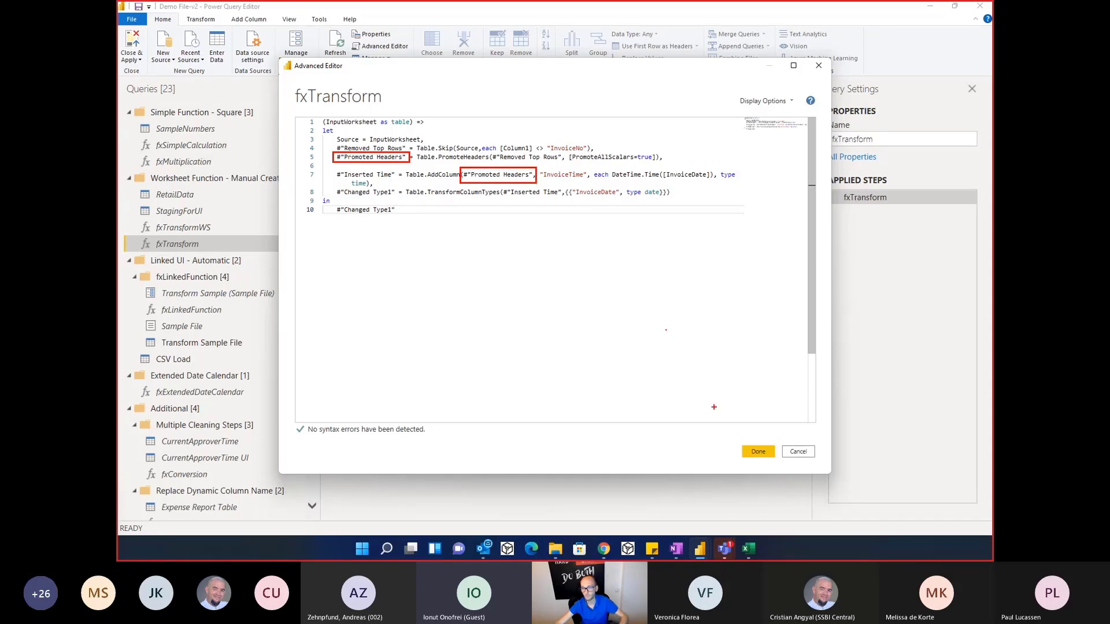
key("Escape")
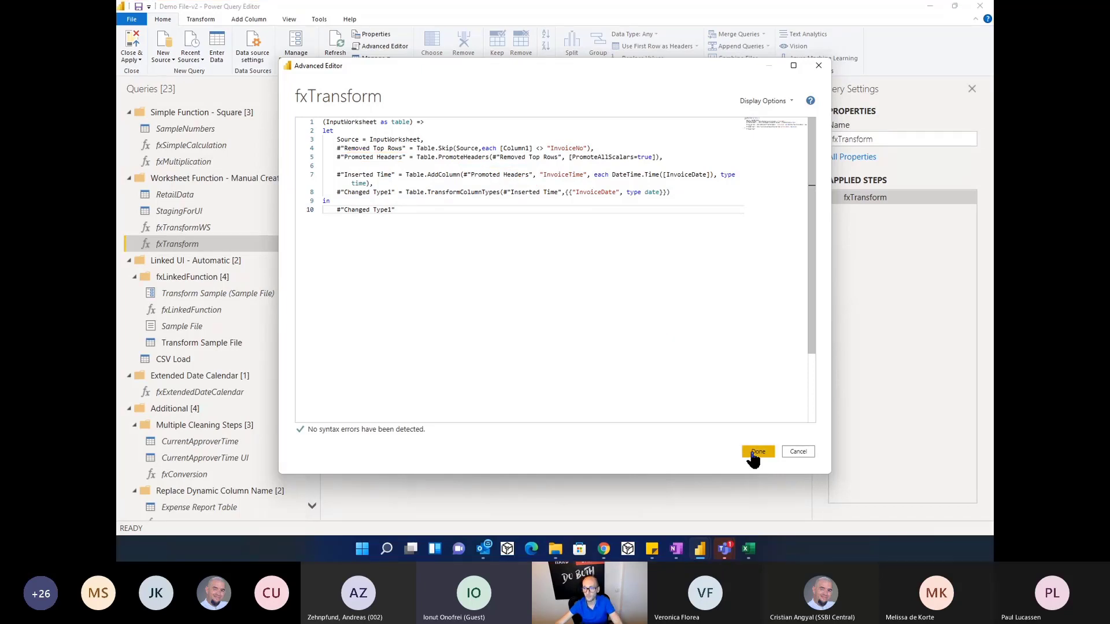
left_click(757, 452)
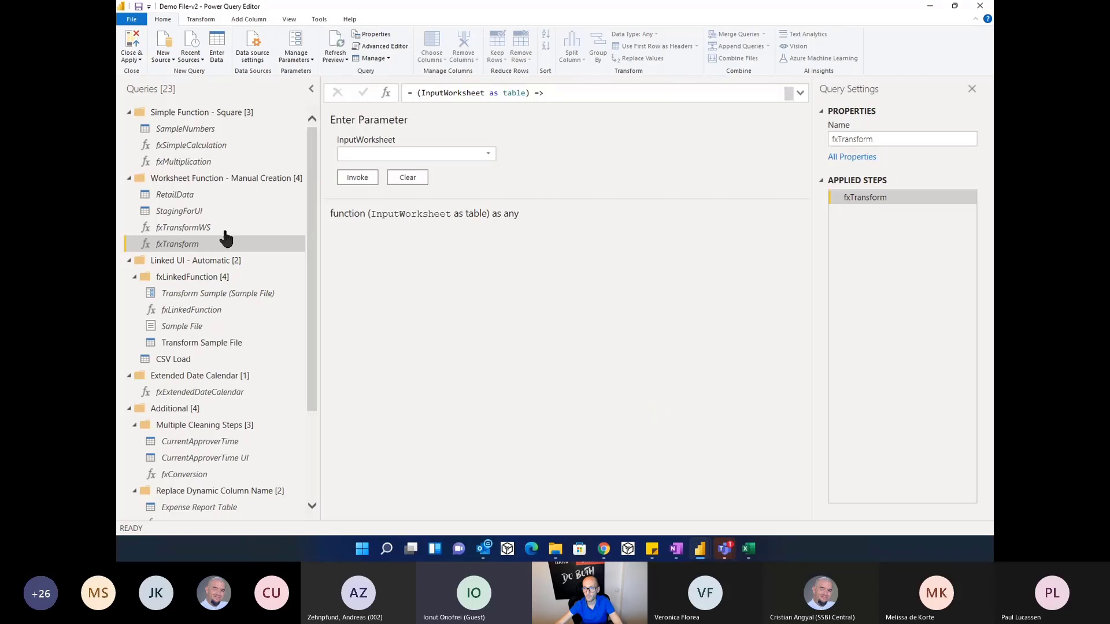
Step: Recheck the FormattedDate table of the December W2, December W1 and Dec - Week 3 sheets in the RetailData query
left_click(178, 198)
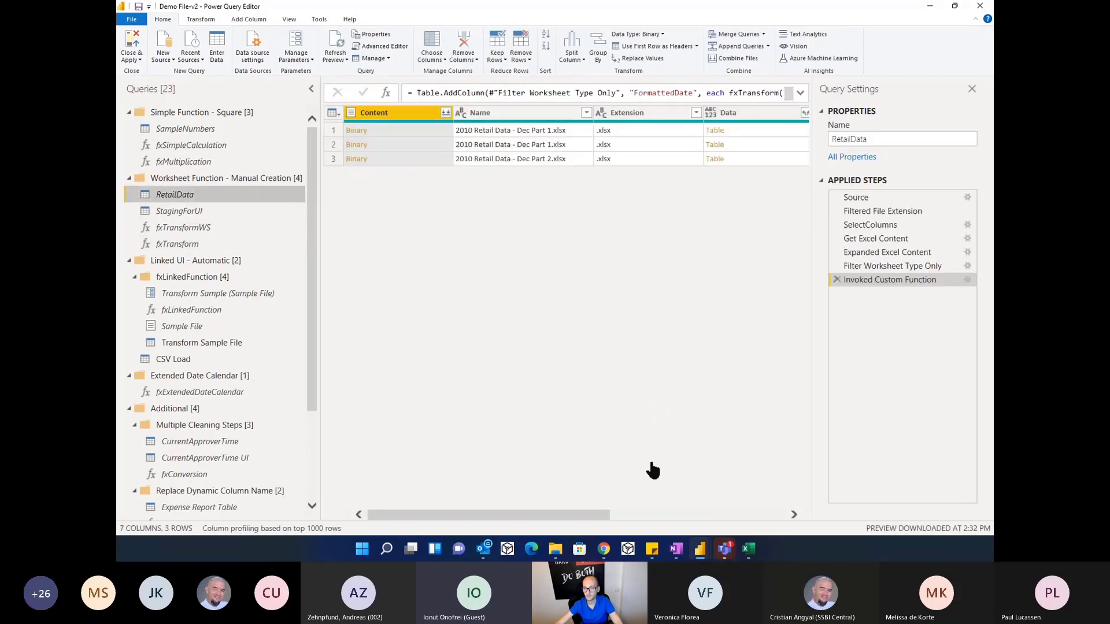
left_click_drag(572, 520, 780, 535)
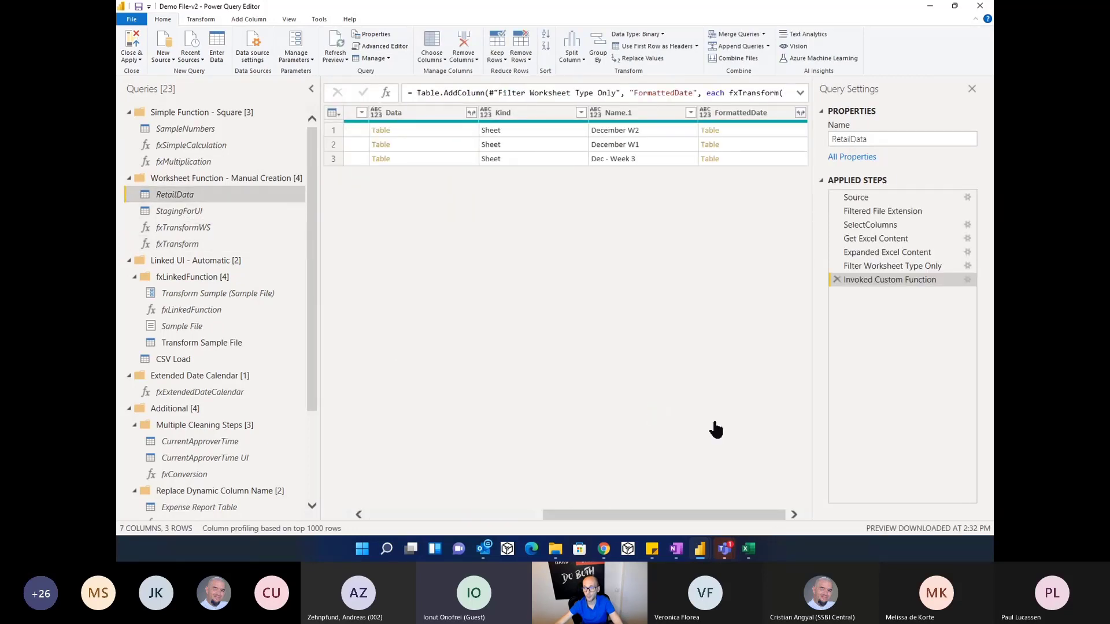
left_click(741, 134)
left_click(743, 148)
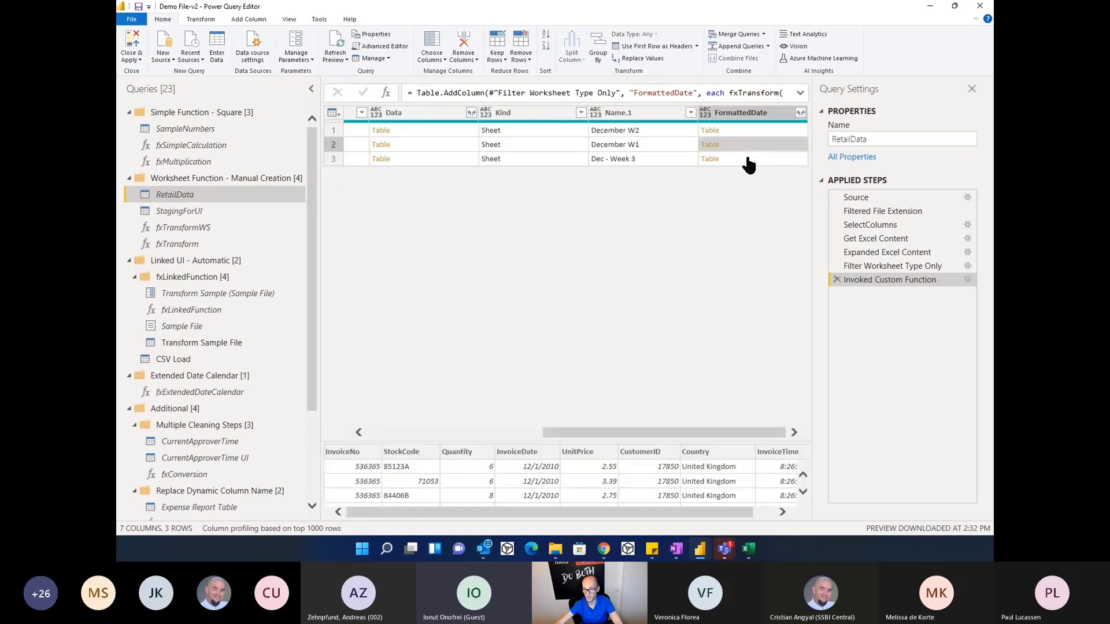
left_click(749, 162)
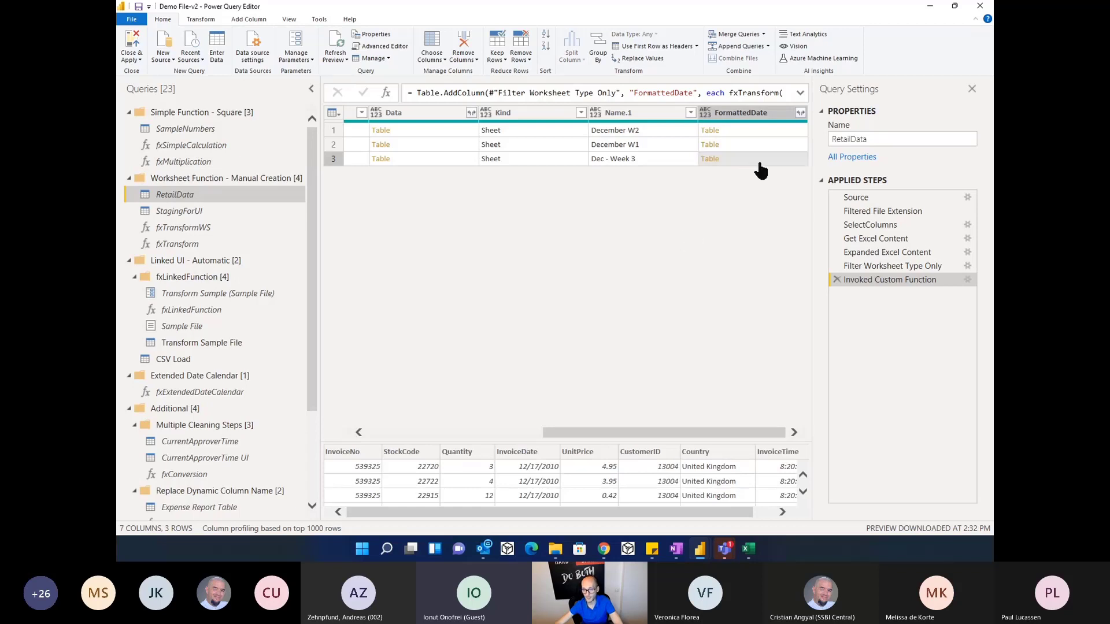
Step: Expand FormattedDate into all its columns without the original column name as prefix, and look over the expanded columns
left_click(800, 113)
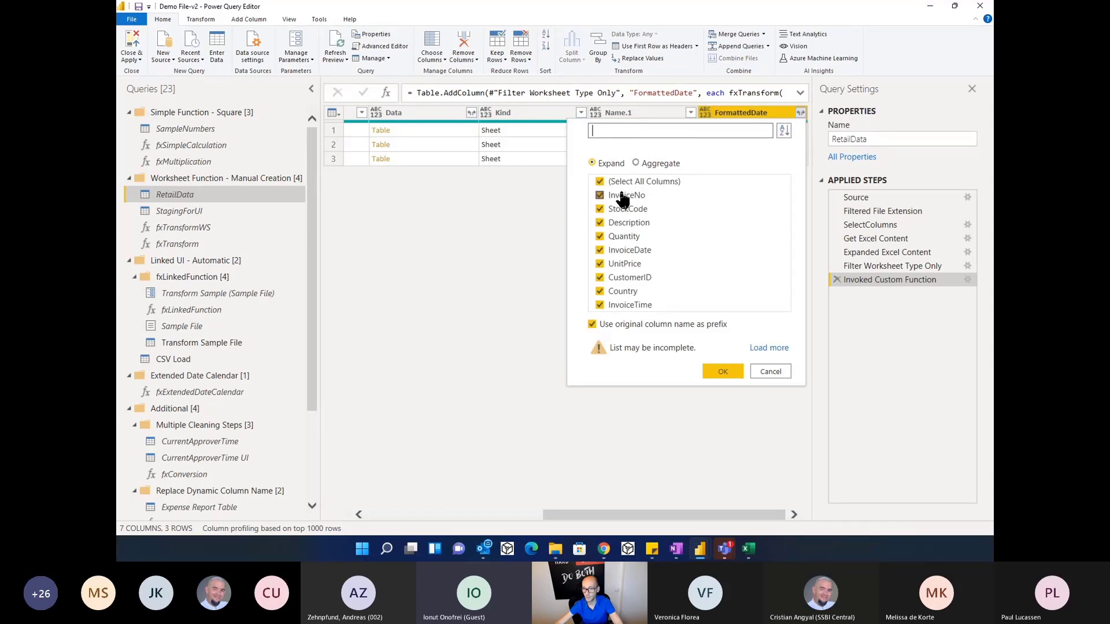
left_click(602, 328)
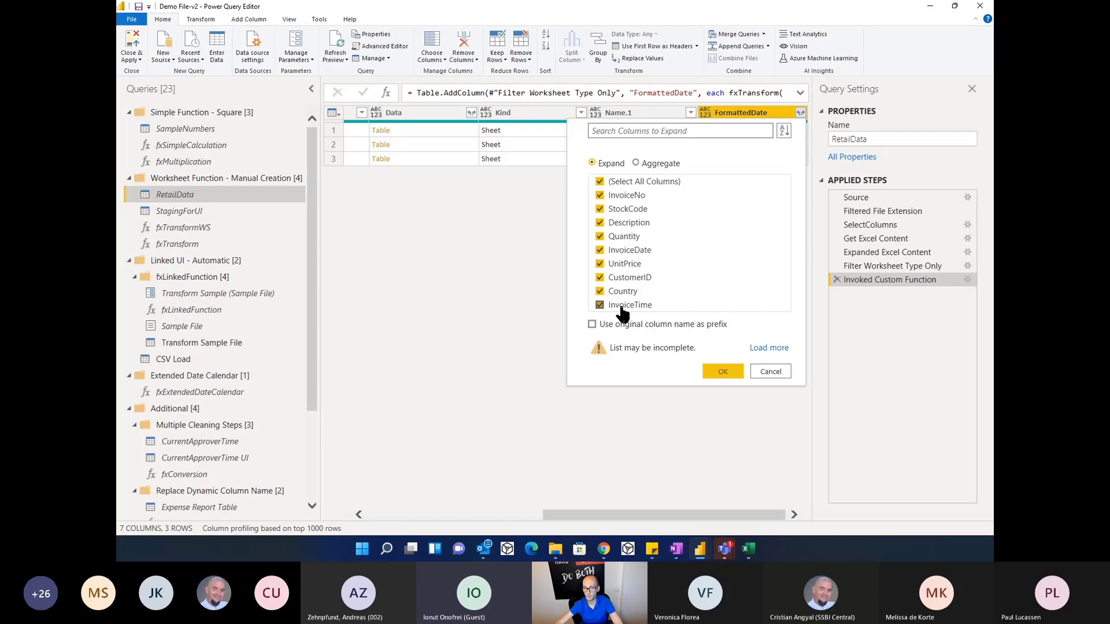
left_click(722, 373)
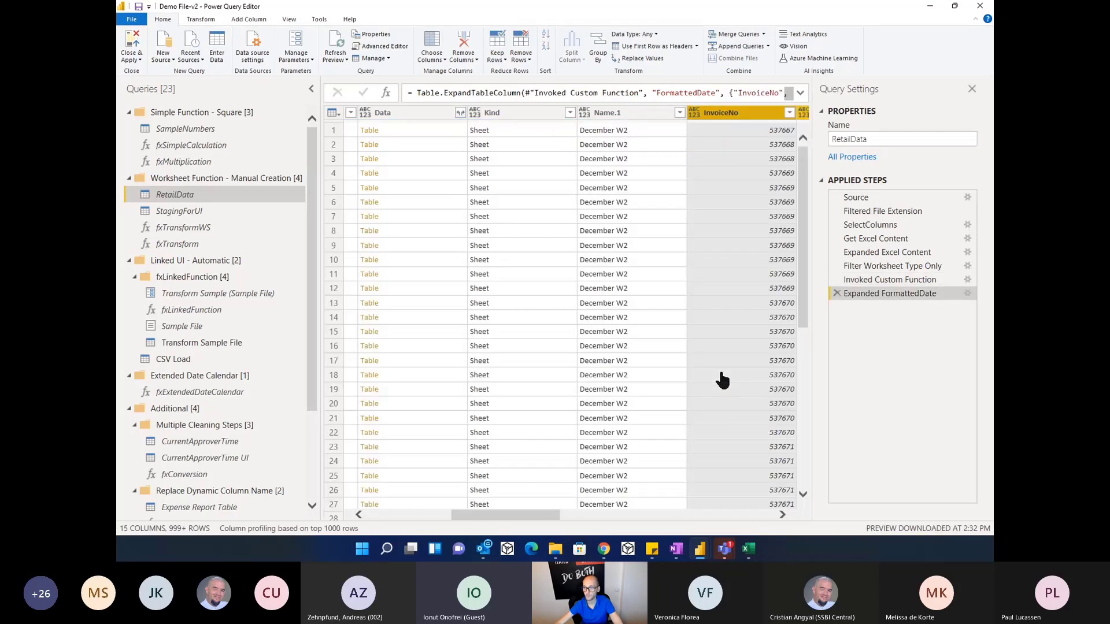
left_click_drag(523, 516, 726, 523)
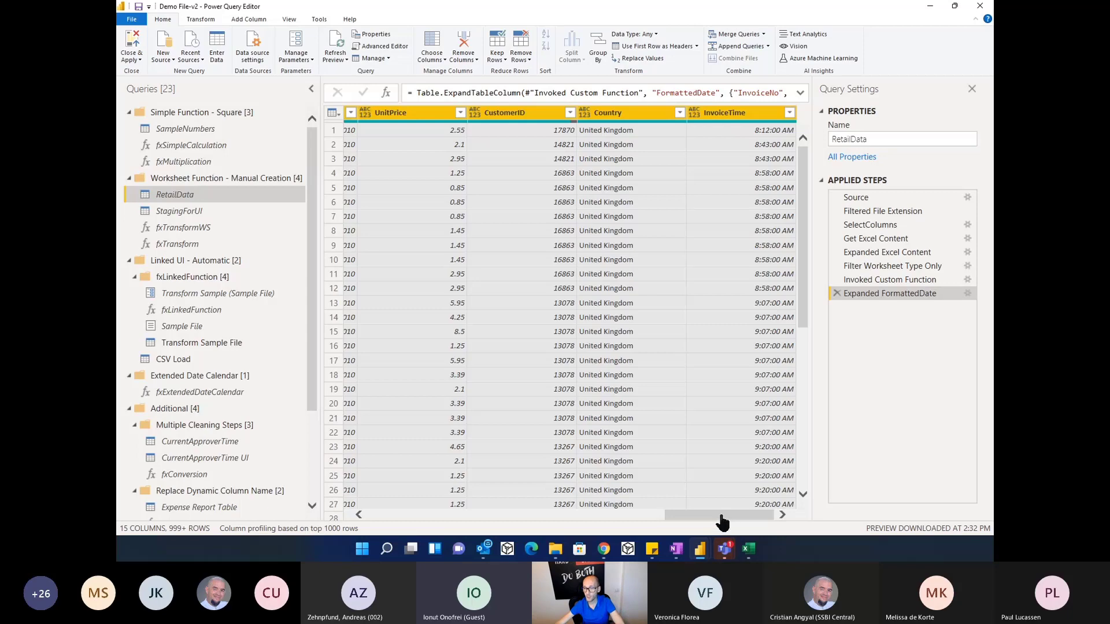
left_click_drag(726, 516, 569, 513)
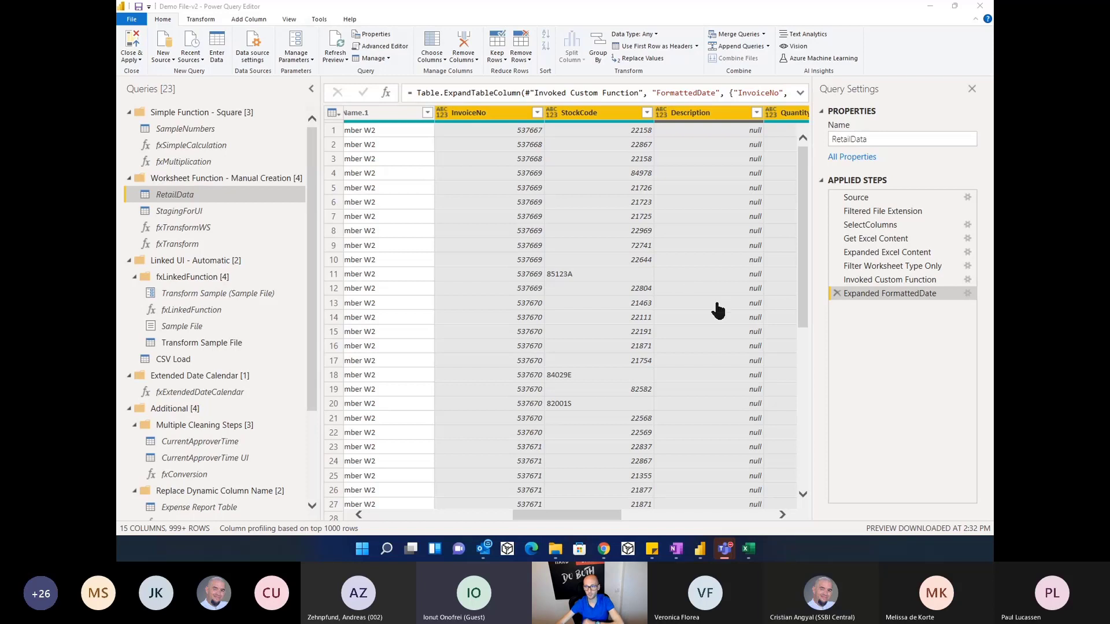
Step: Change the Excel Content formula in the Get Excel Content step to Excel.Workbook([Content], null)
left_click(862, 241)
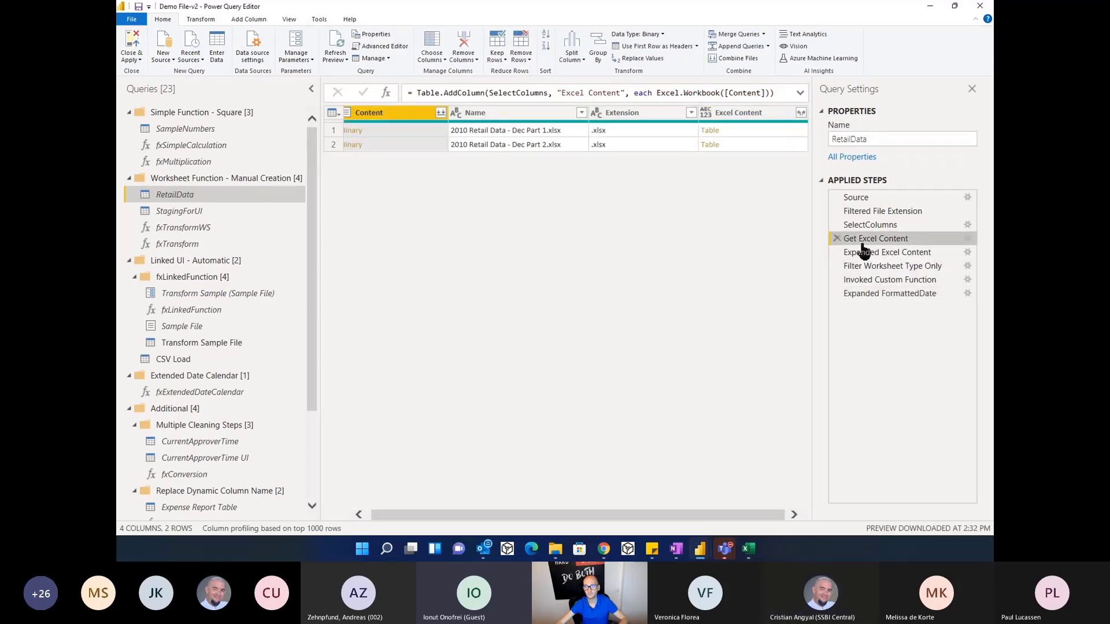
left_click(968, 239)
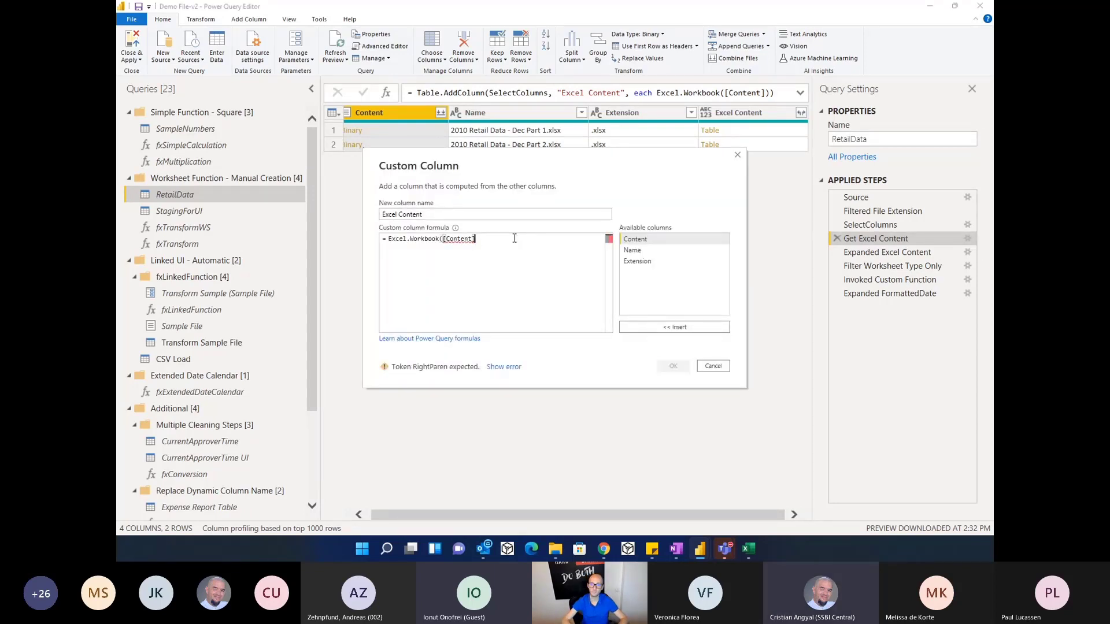
left_click(514, 238)
key("BackSpace")
type(",")
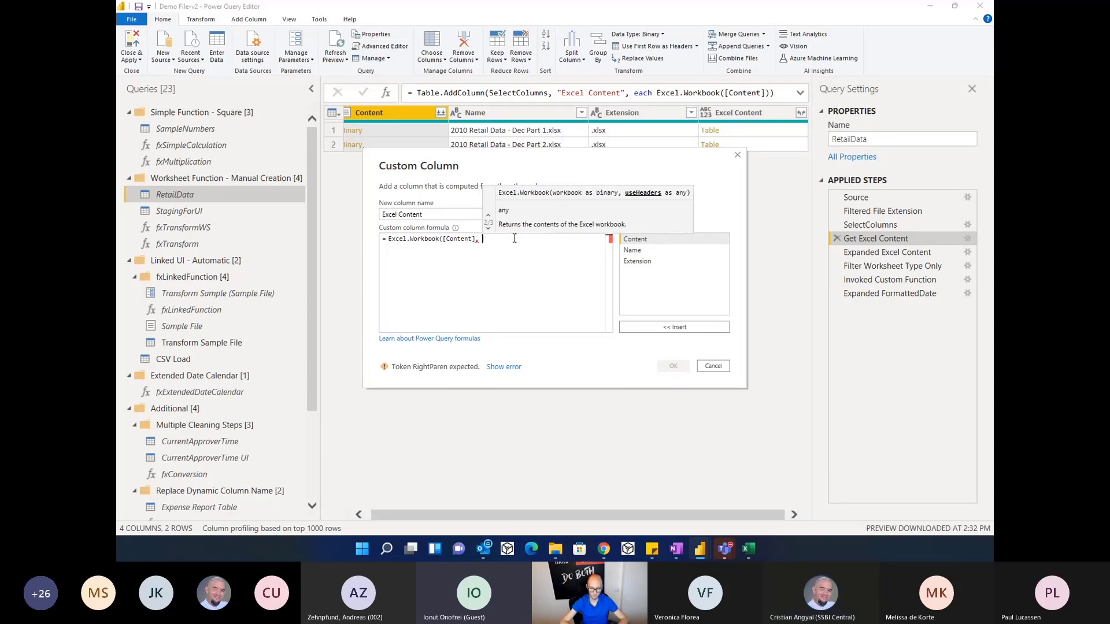
type(" null)")
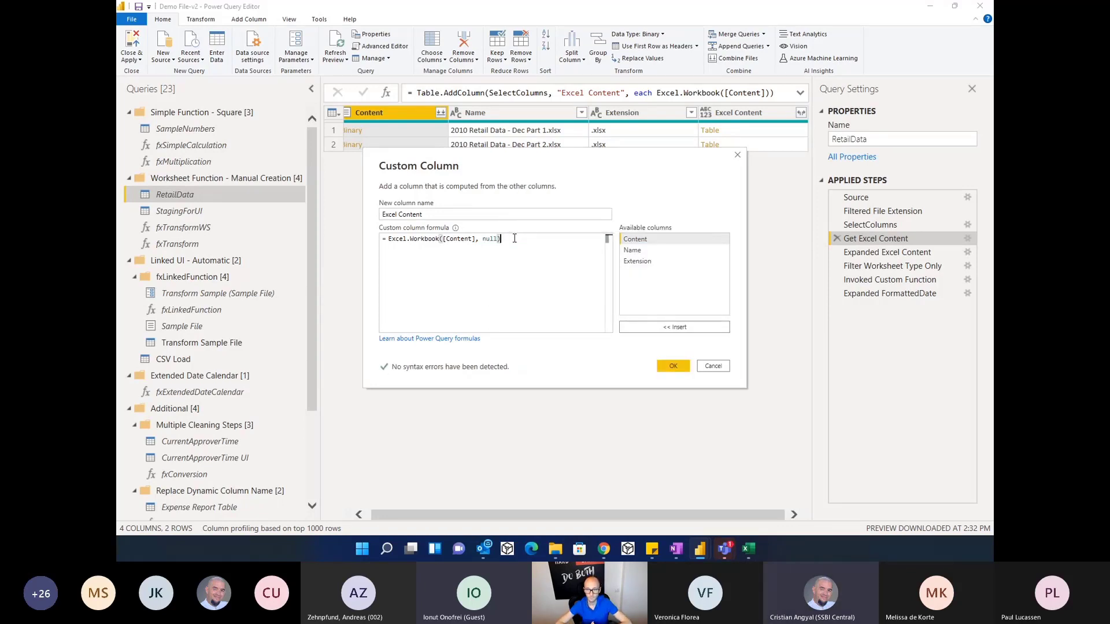
left_click(672, 366)
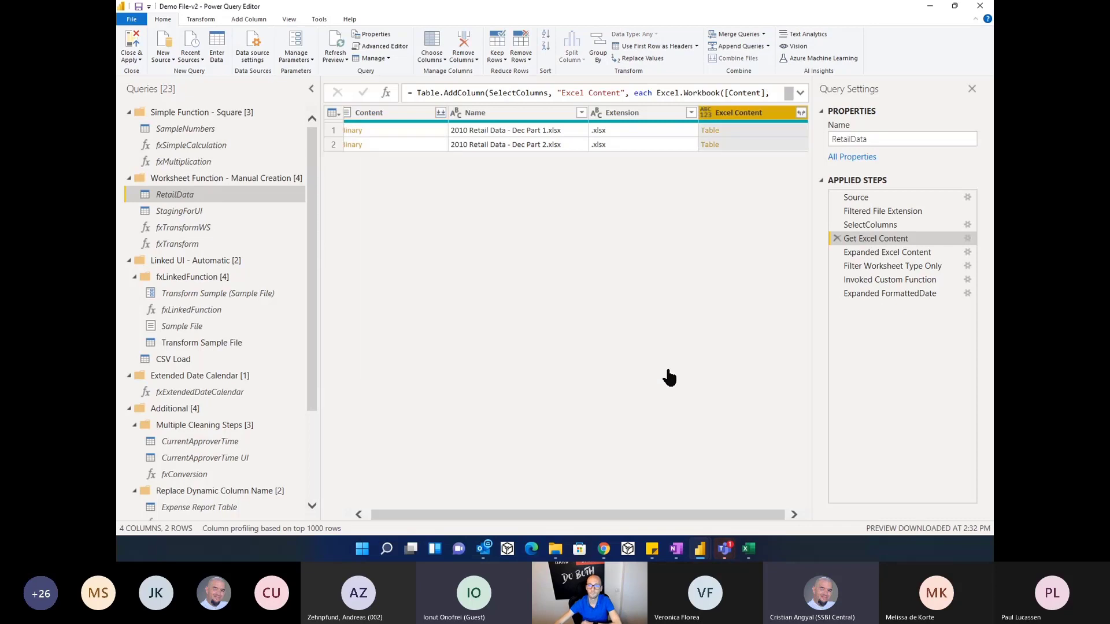
Step: Inspect the Excel Content table of both files, and the Data tables of December W2 and December W1 in the Expanded Excel Content step
left_click(772, 138)
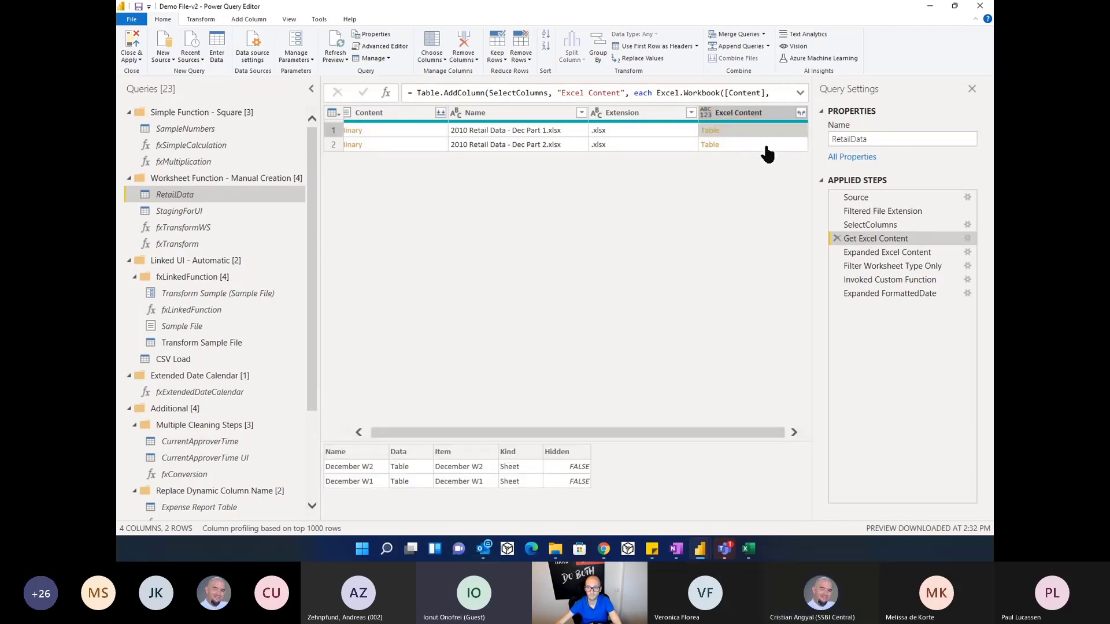
left_click(765, 146)
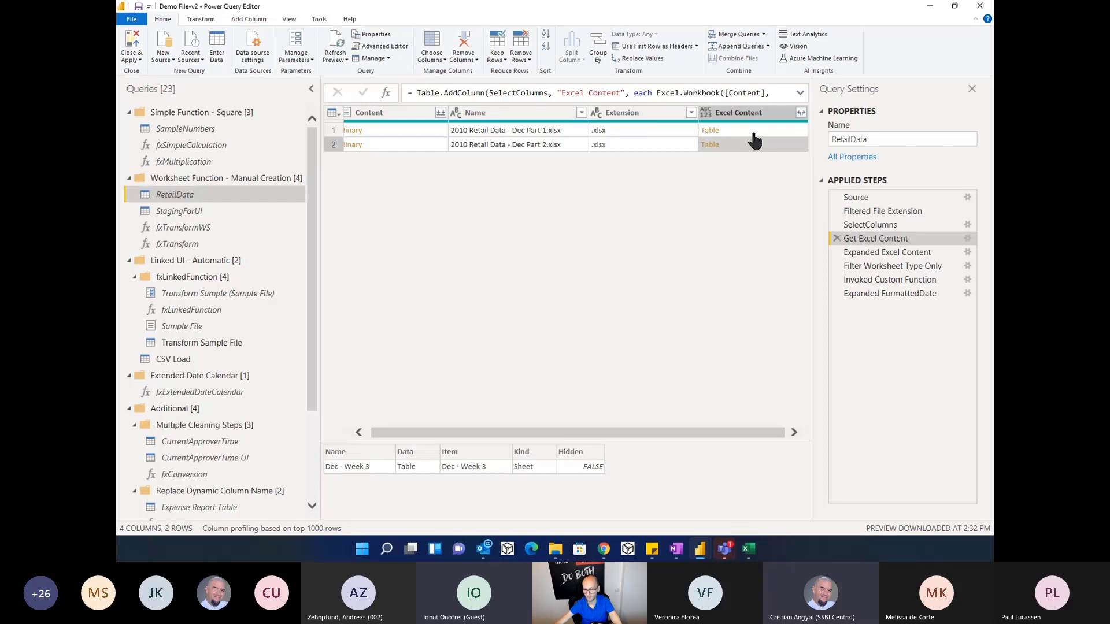
left_click(861, 252)
left_click_drag(502, 514, 703, 480)
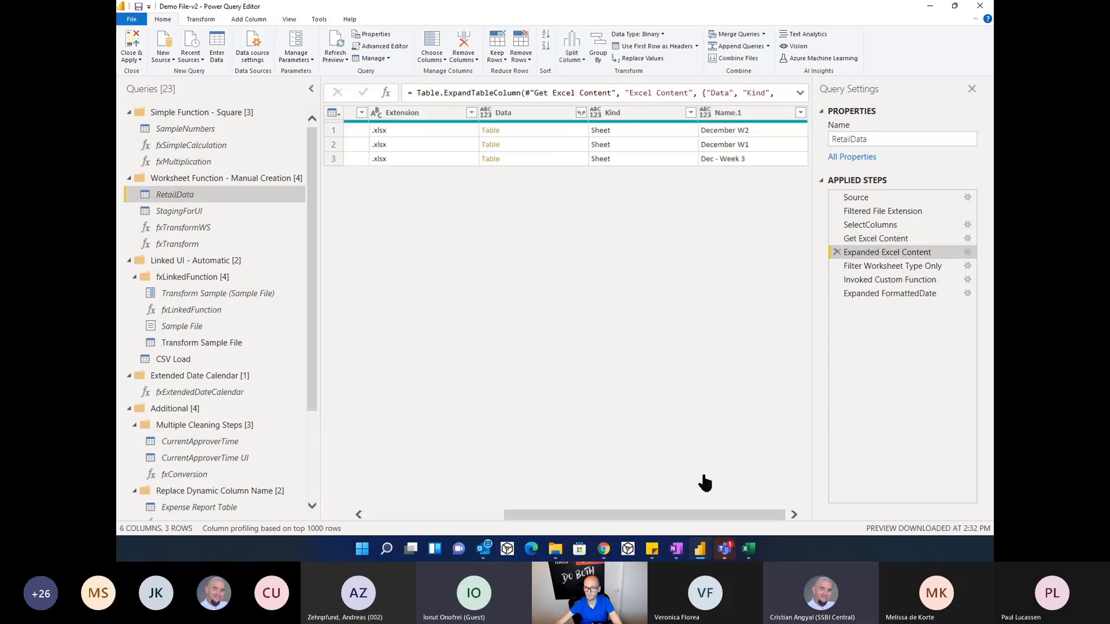
left_click(514, 136)
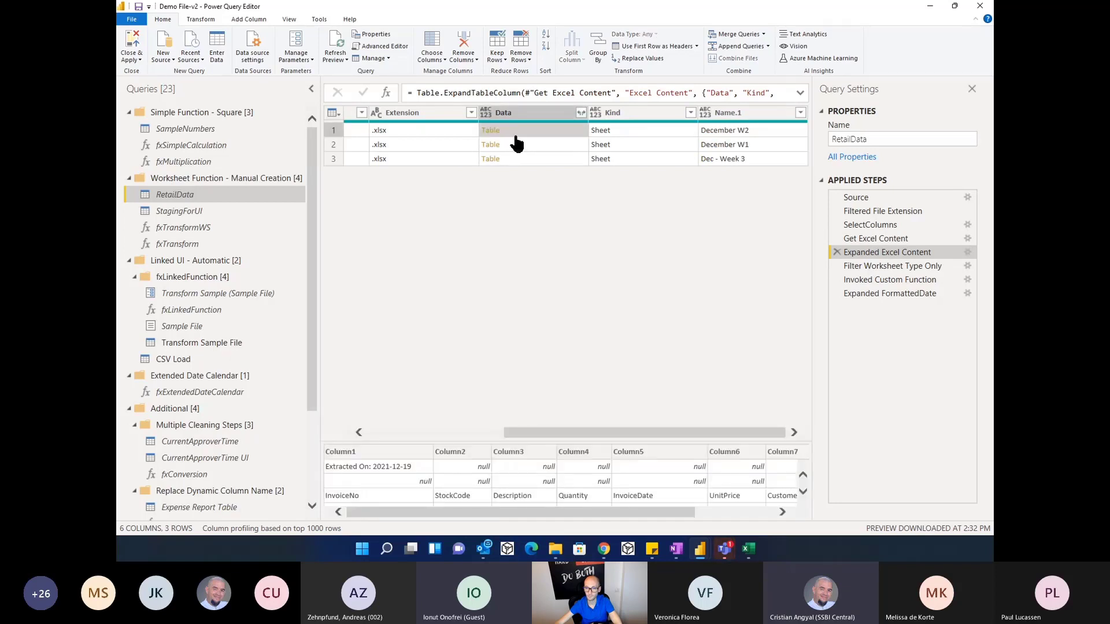
left_click(523, 144)
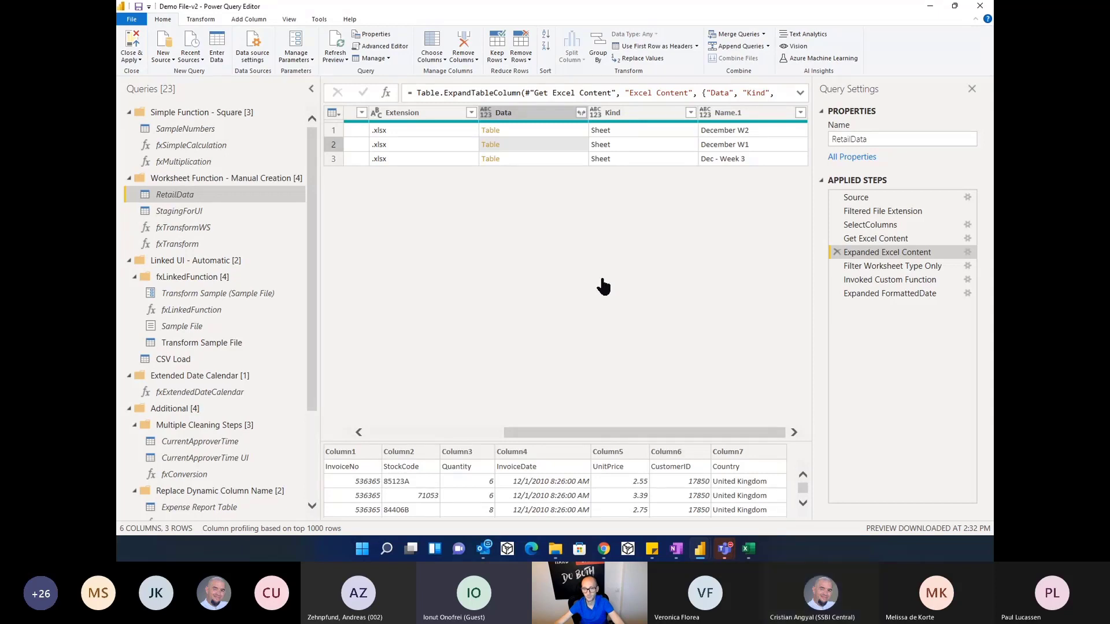
Step: Duplicate the CSV Load query in the Linked UI - Automatic group
scroll(256, 241, "down", 1)
scroll(256, 240, "down", 3)
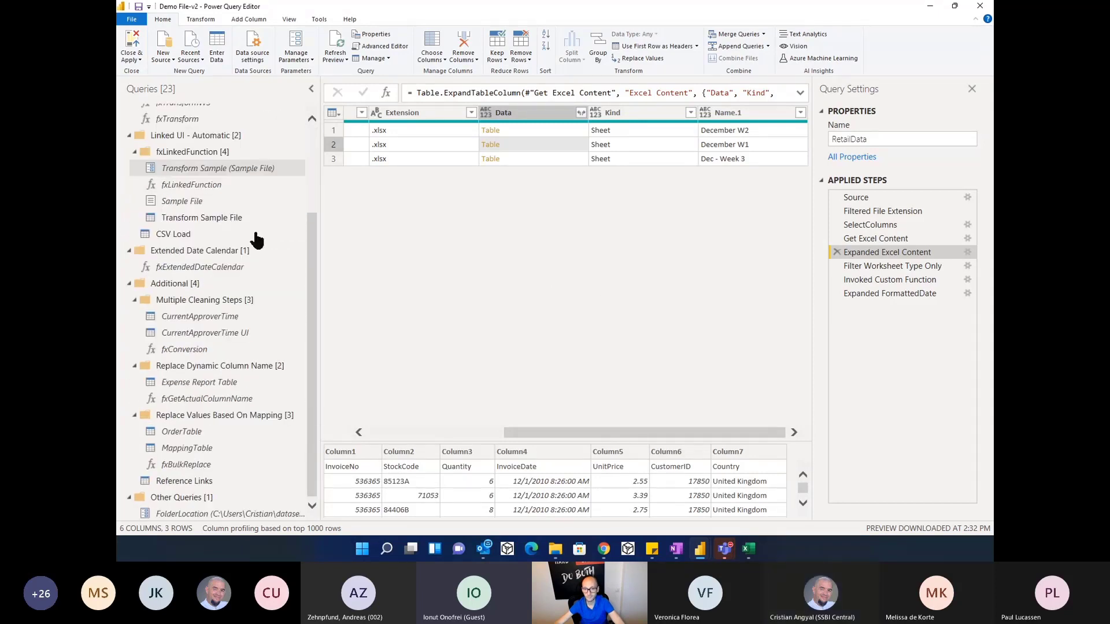
scroll(256, 240, "up", 4)
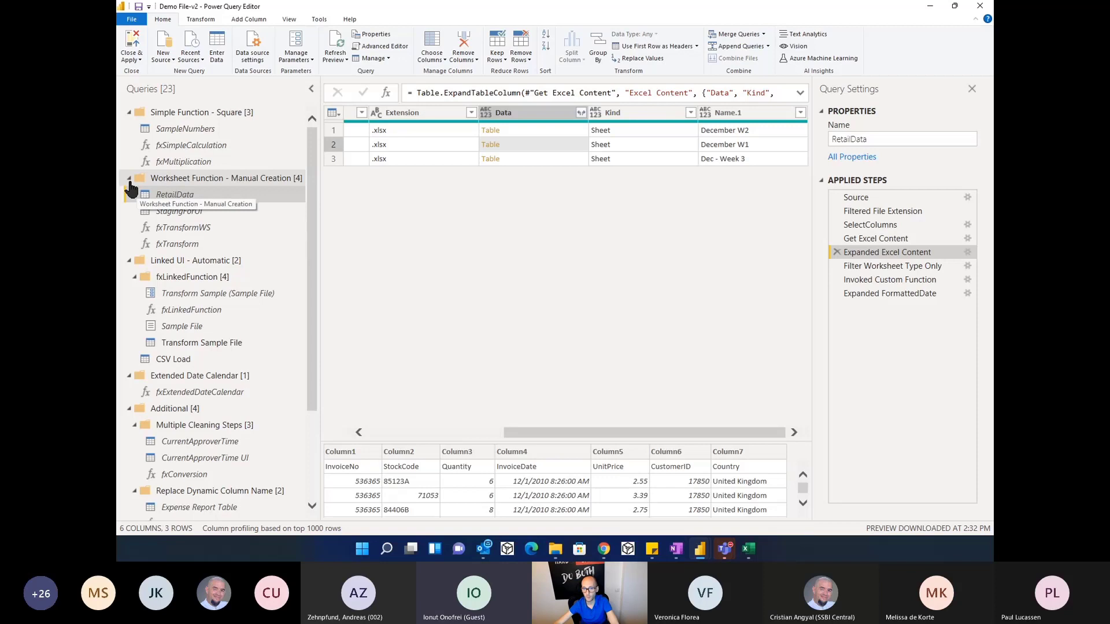
left_click(210, 367)
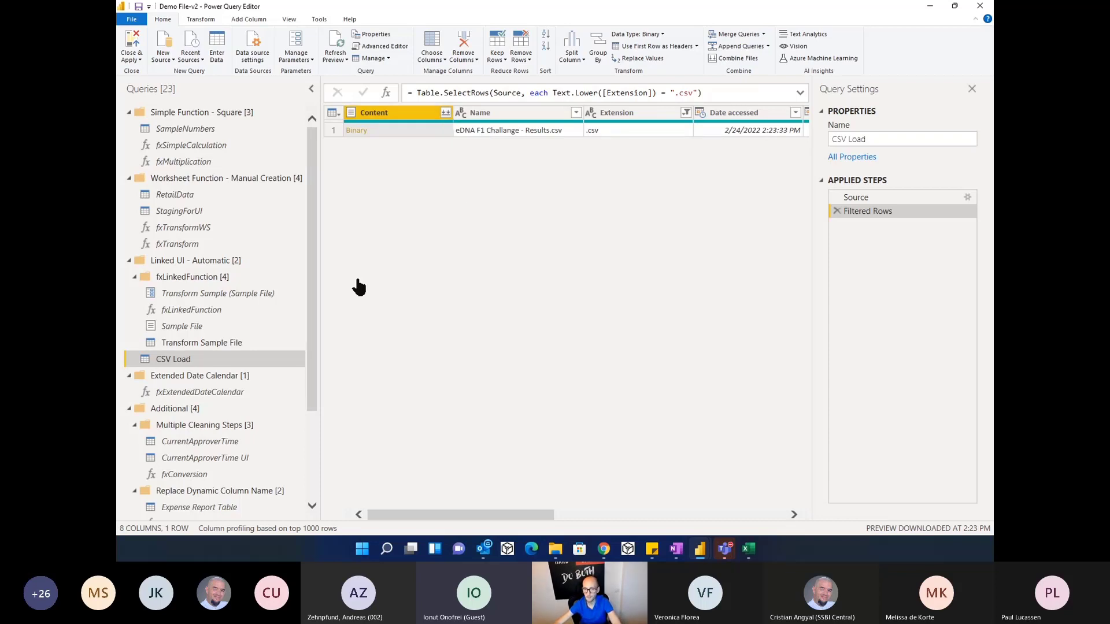
right_click(190, 361)
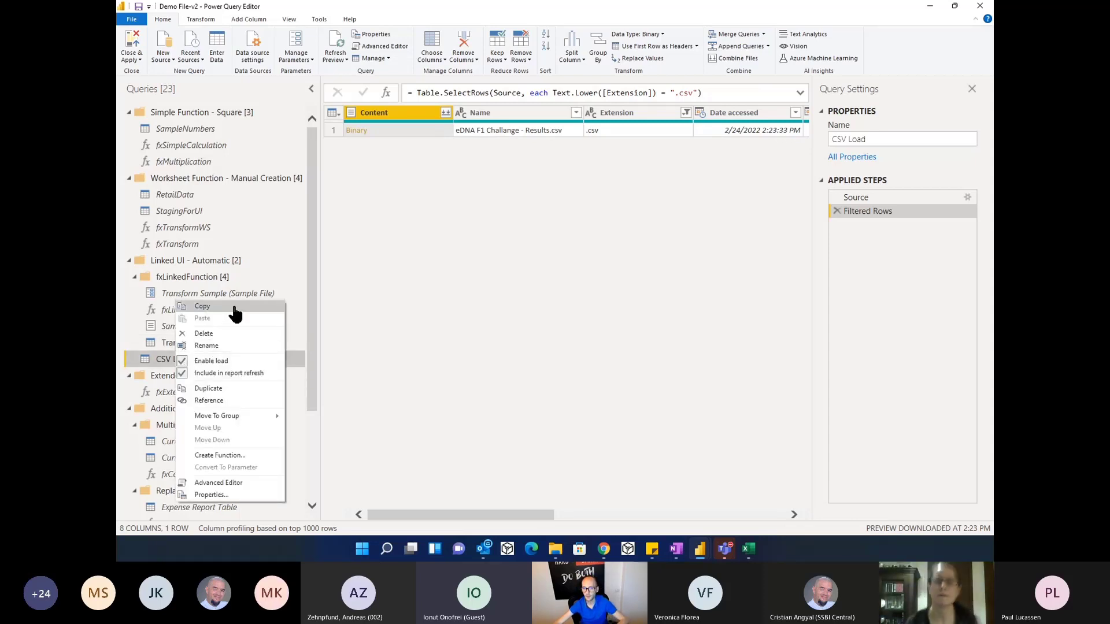
left_click(205, 391)
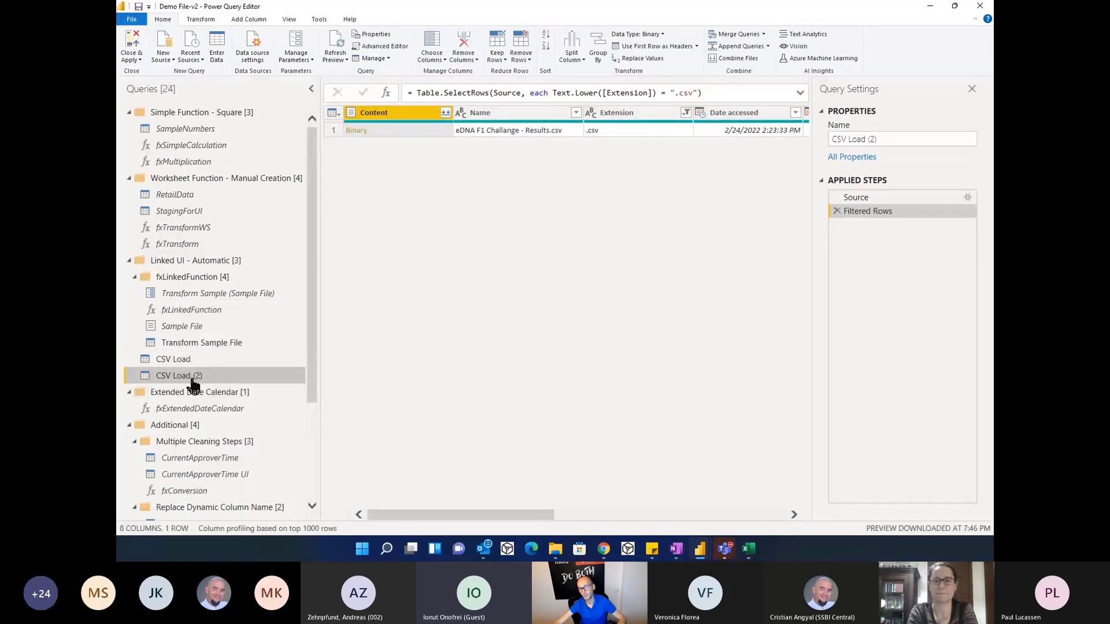
Step: Move the duplicated CSV Load (2) query into a new query group named LiveFx
right_click(191, 376)
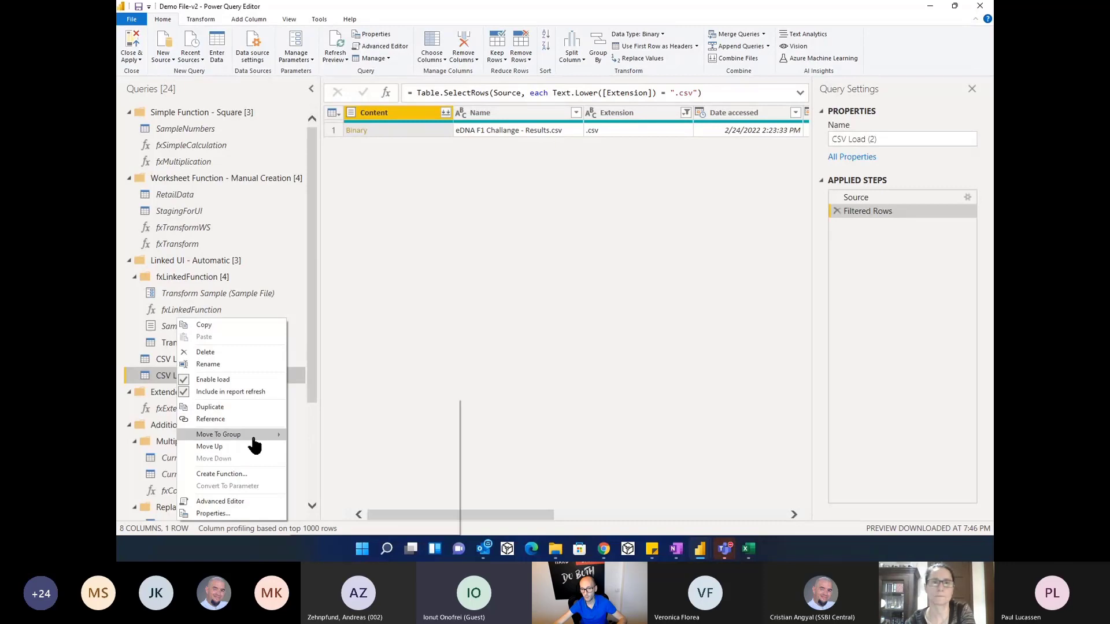
mouse_move(253, 440)
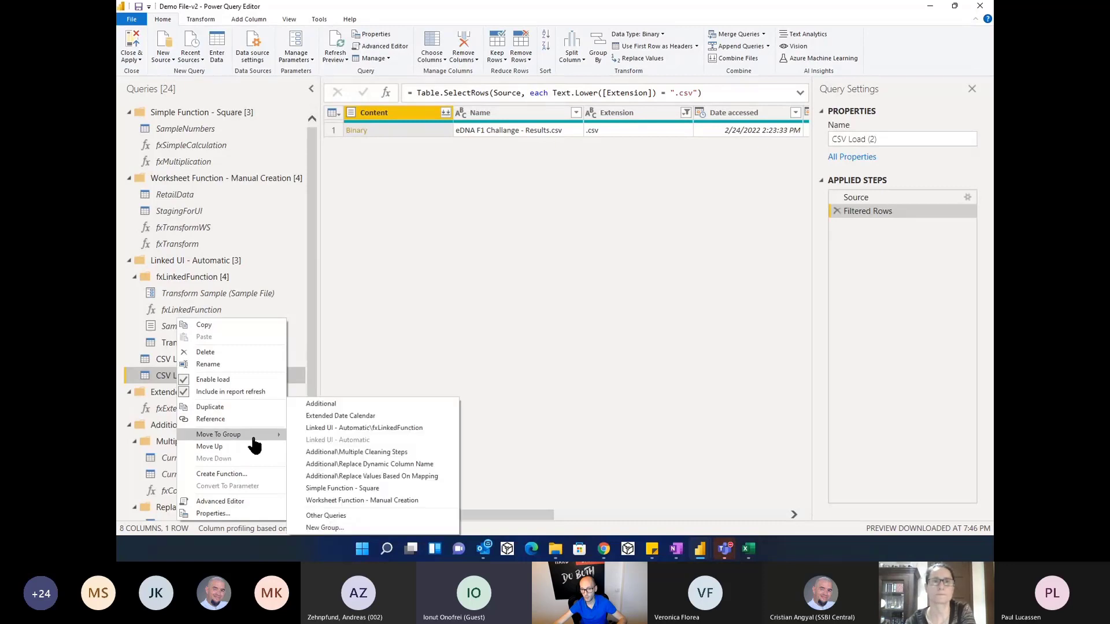
left_click(327, 527)
left_click(551, 291)
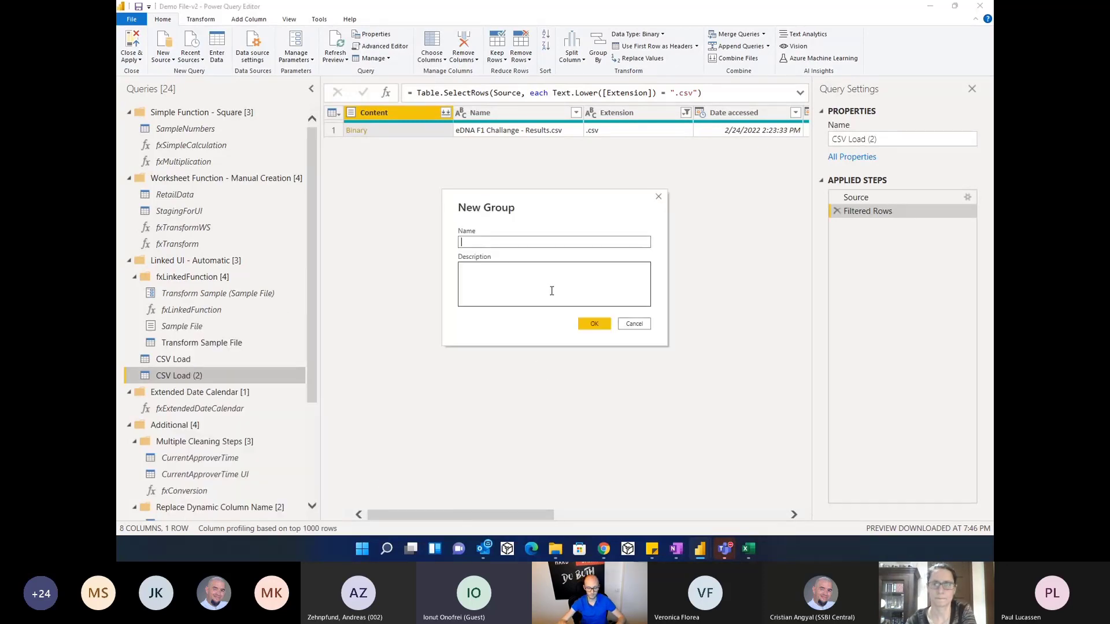
type("LiveFx")
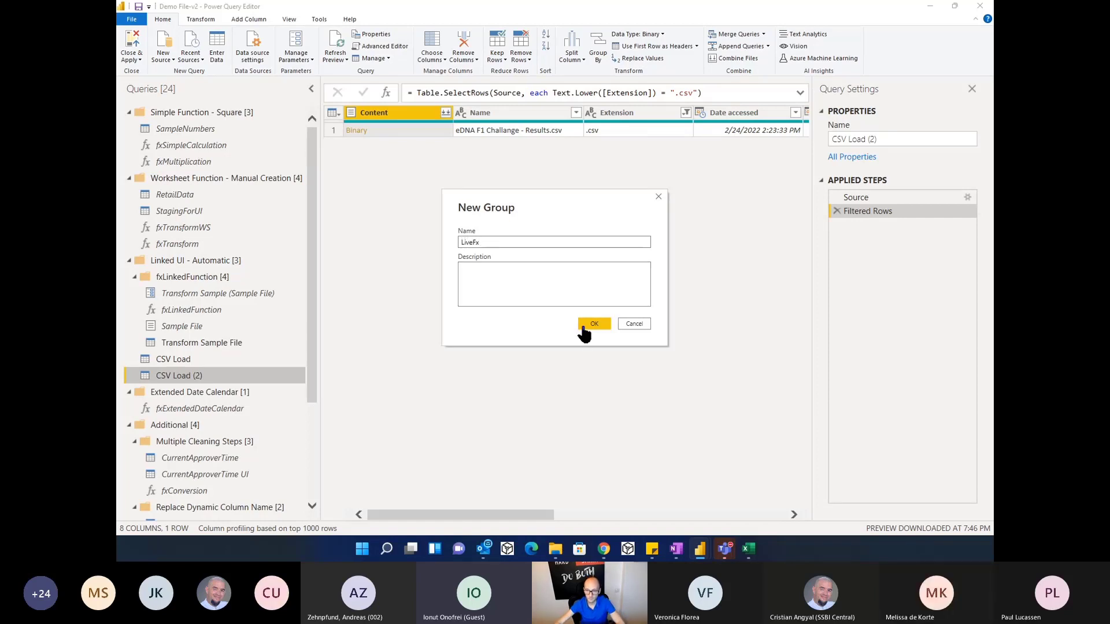
left_click(587, 324)
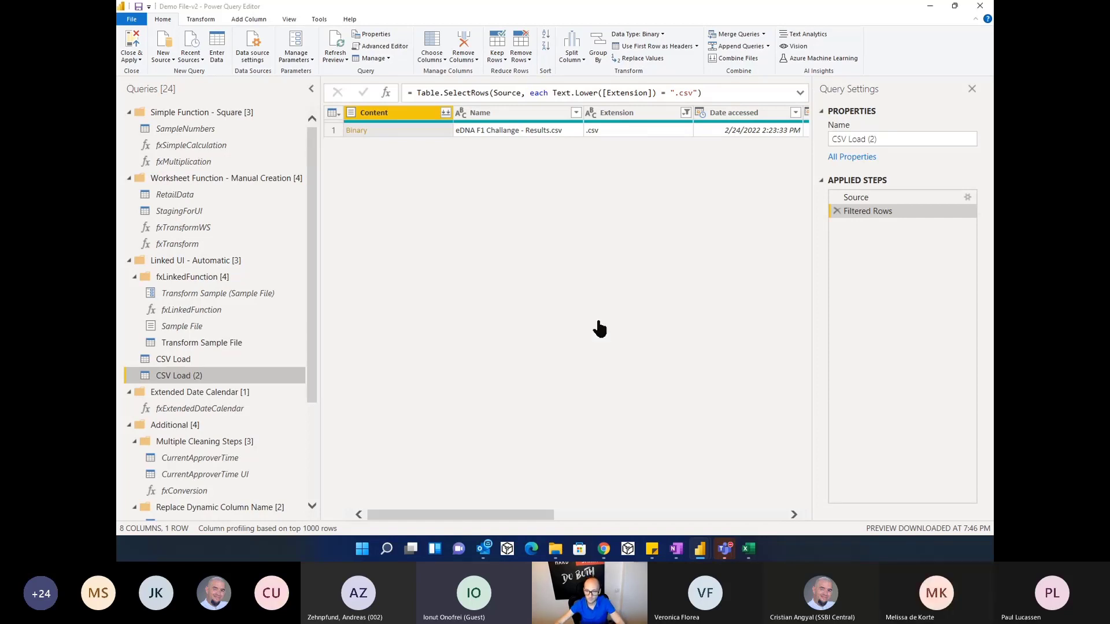
scroll(237, 329, "down", 3)
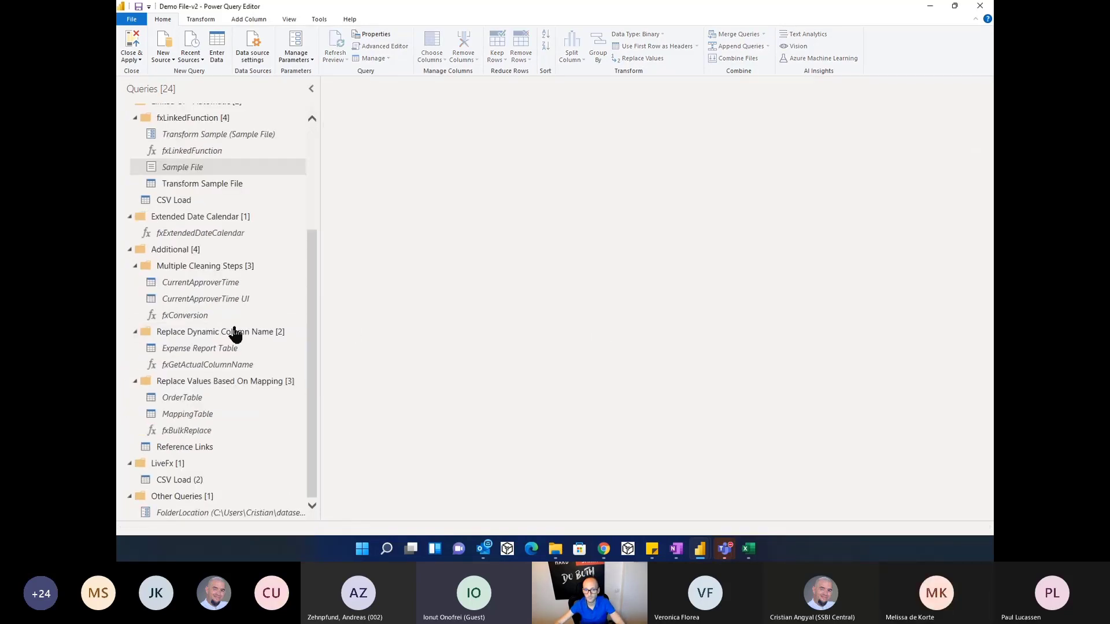
Step: Add the Binary content of the CSV file in CSV Load (2) as a new query
left_click(173, 479)
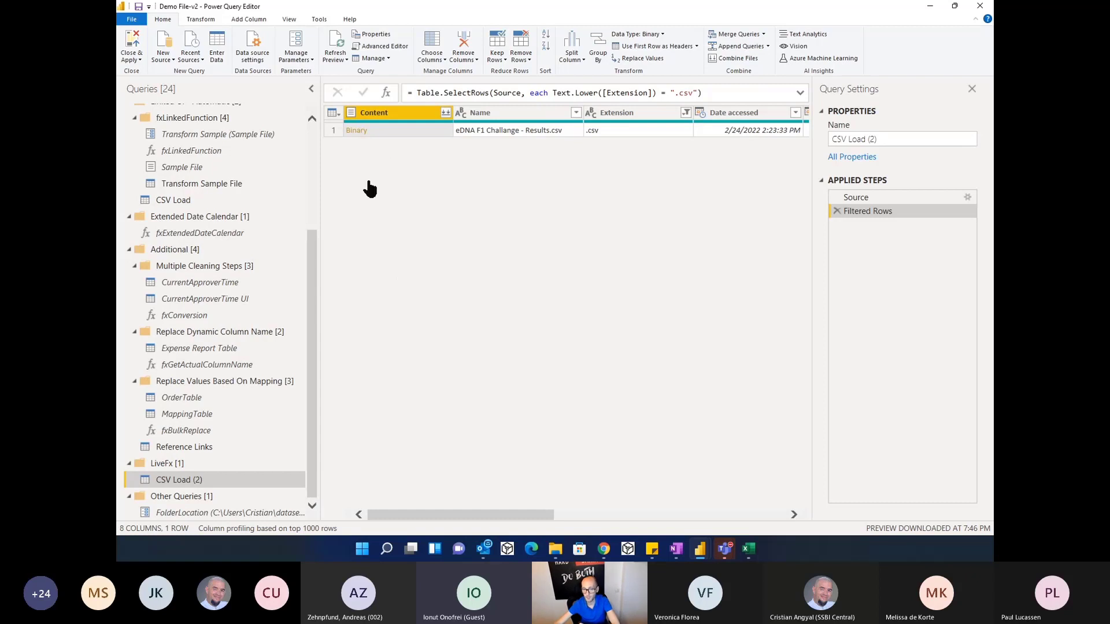
right_click(362, 138)
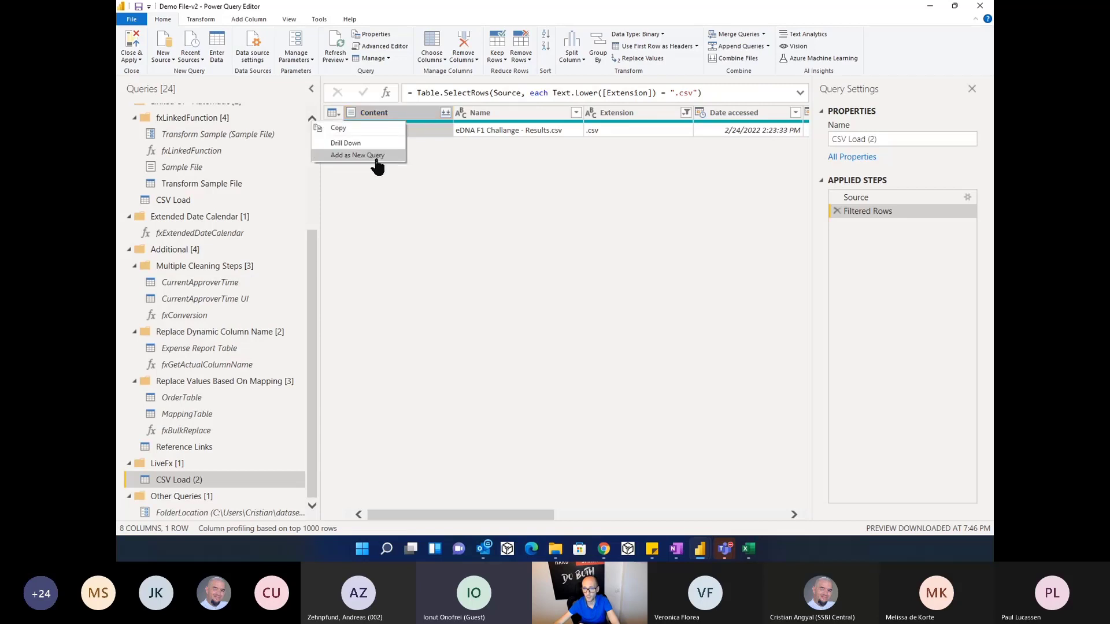
left_click(377, 157)
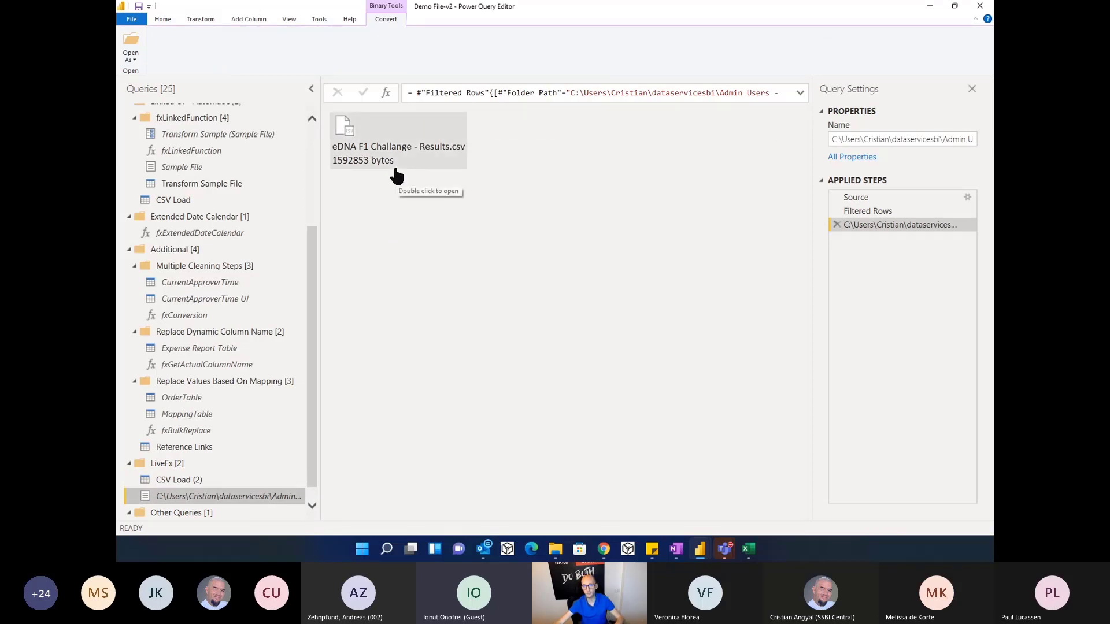
Step: Rename the new binary file query to Sample File 2, since the name Sample File is already used
left_click(924, 143)
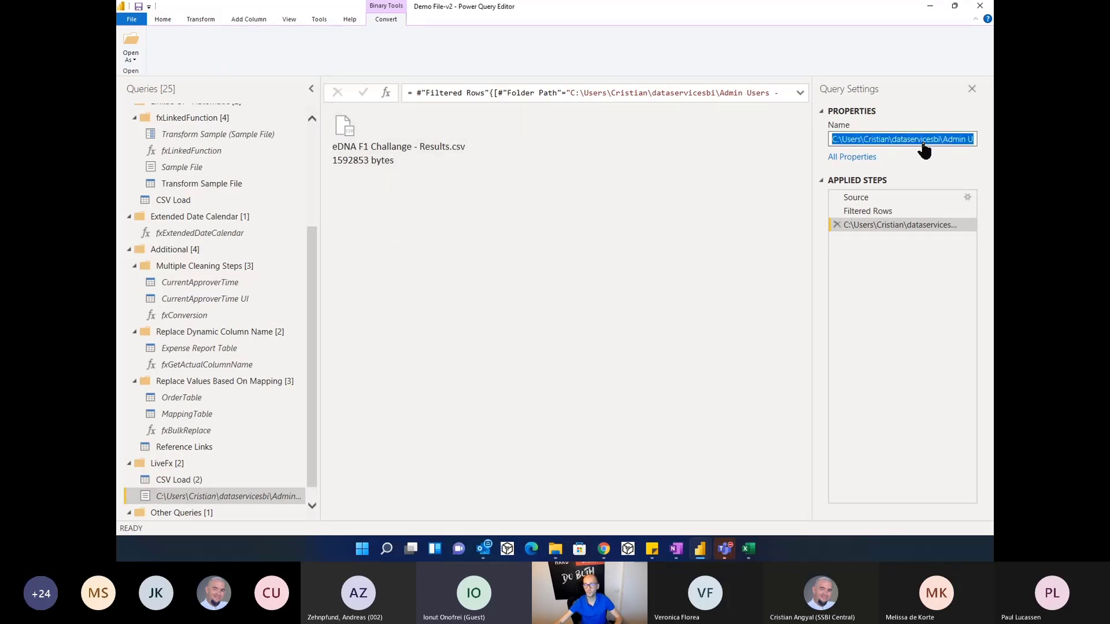
type("Sample File")
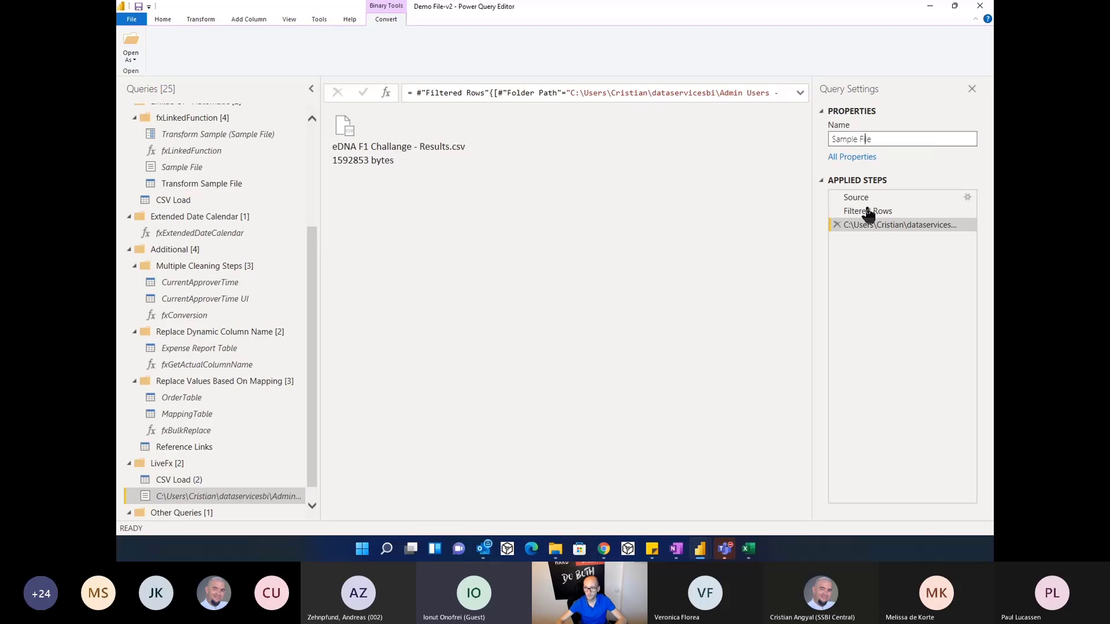
left_click(882, 292)
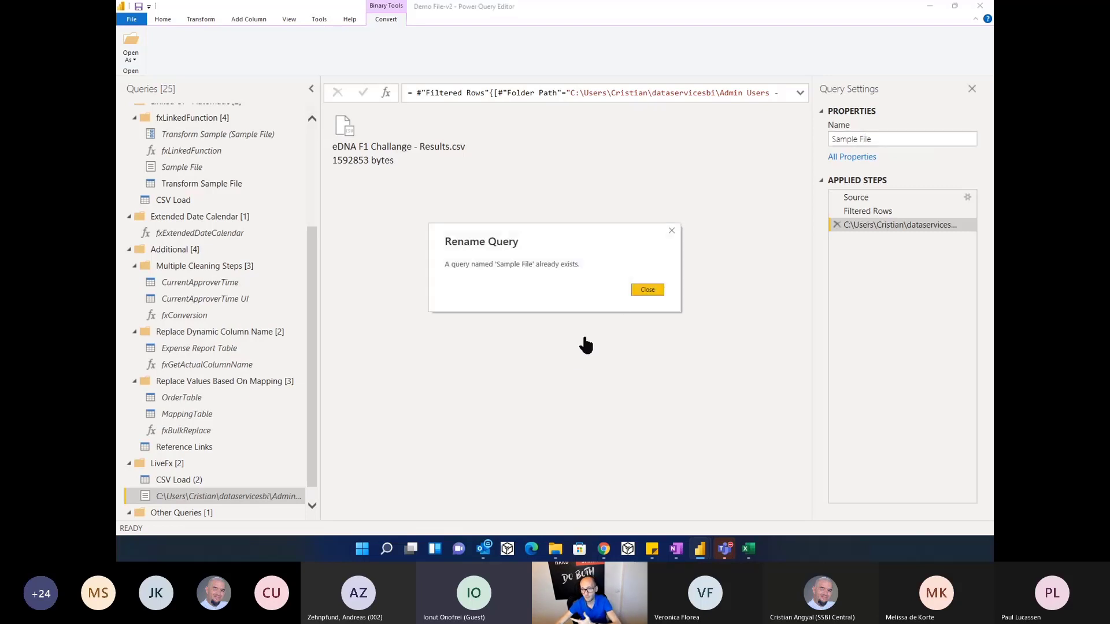
left_click(650, 290)
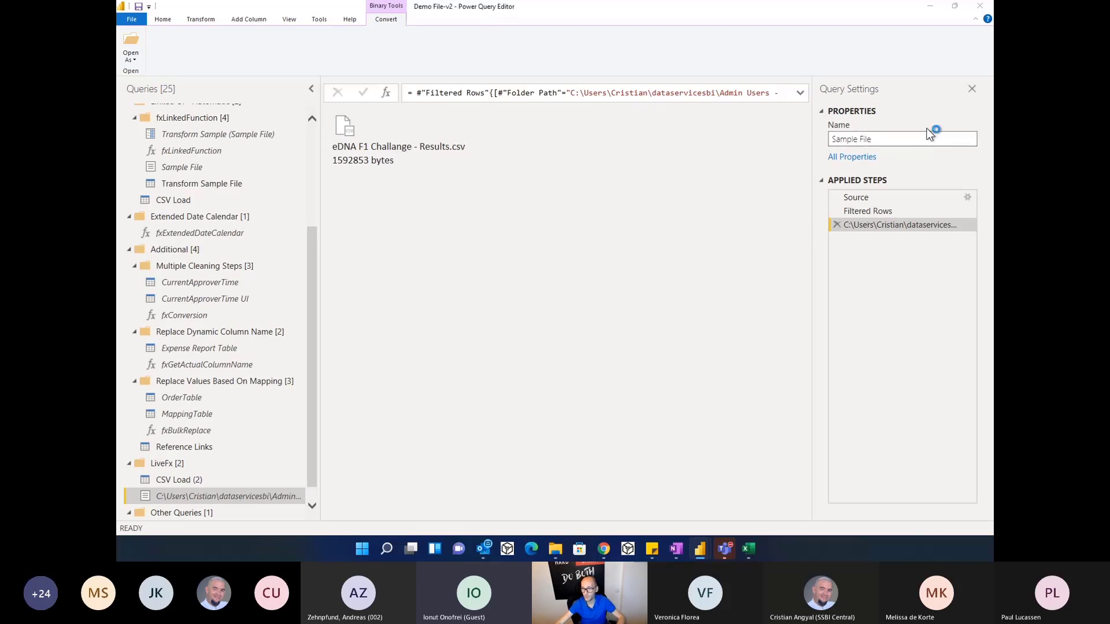
left_click(656, 291)
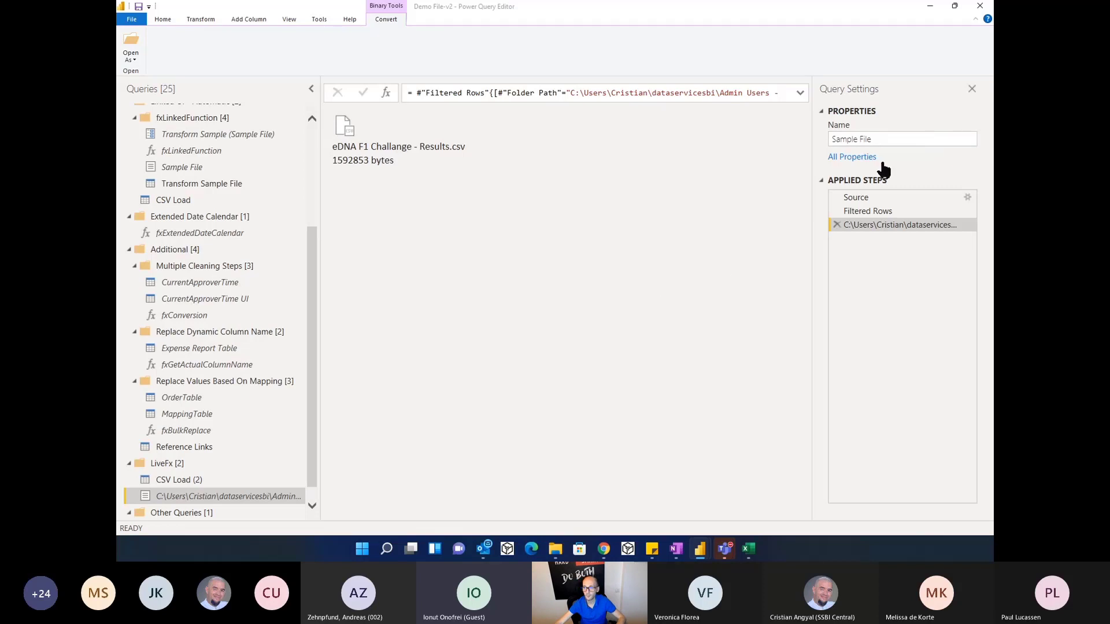
type("2")
key("Return")
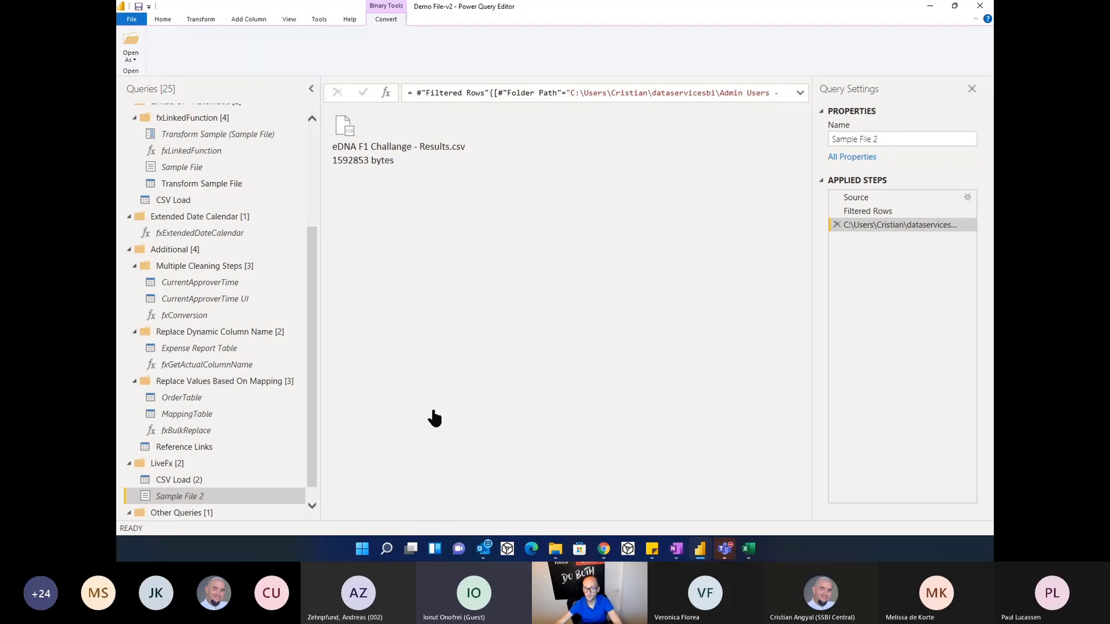
Step: Add a new parameter and name it TransformSample
left_click(163, 21)
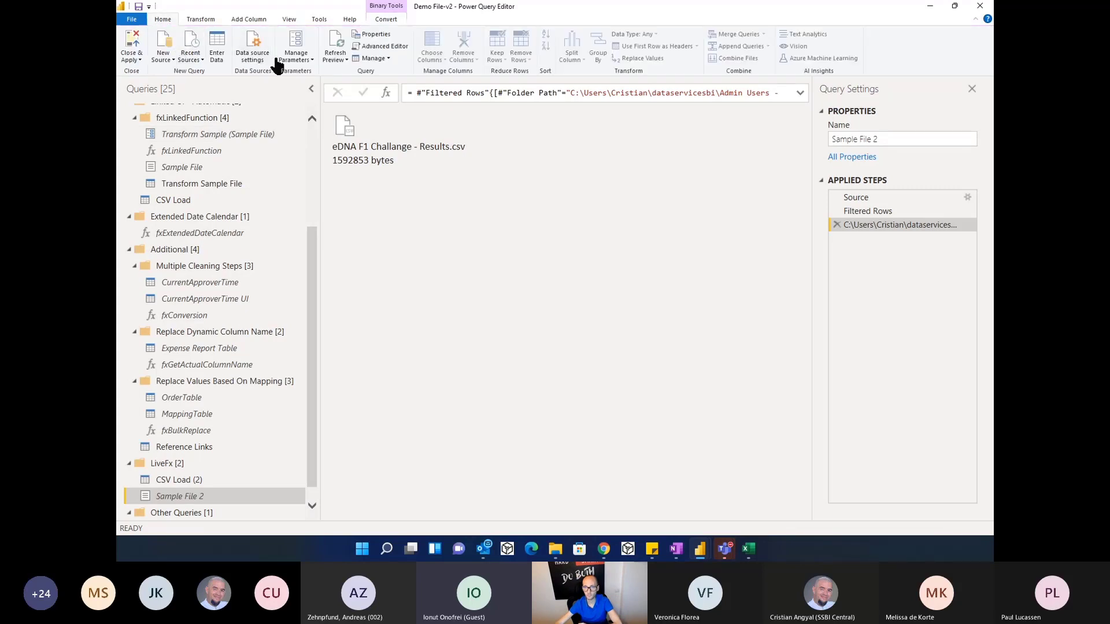
left_click(287, 58)
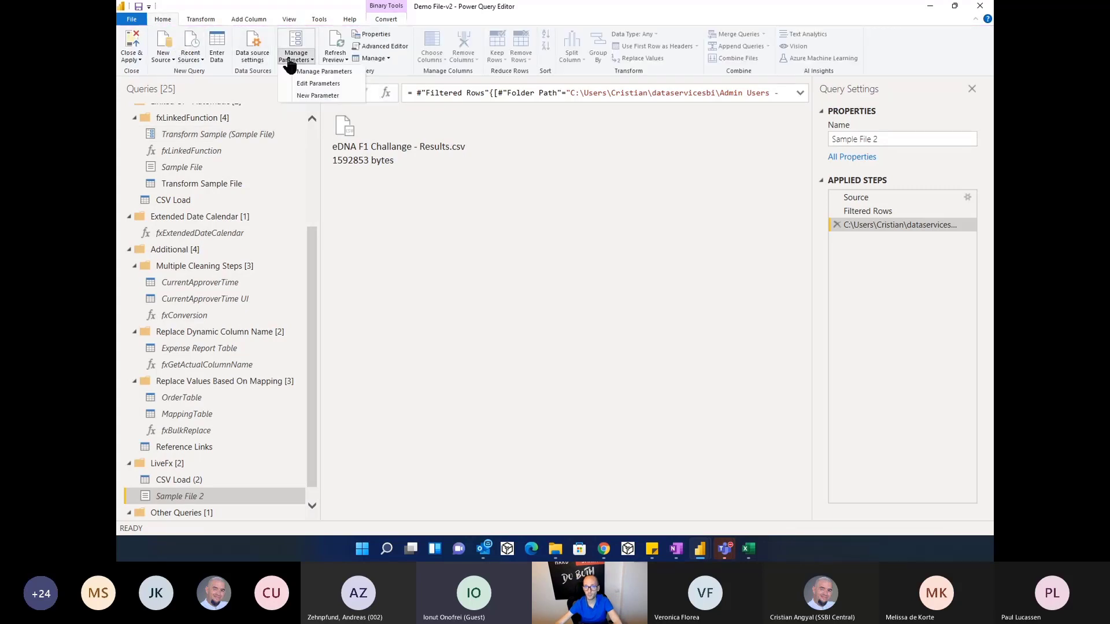
left_click(306, 98)
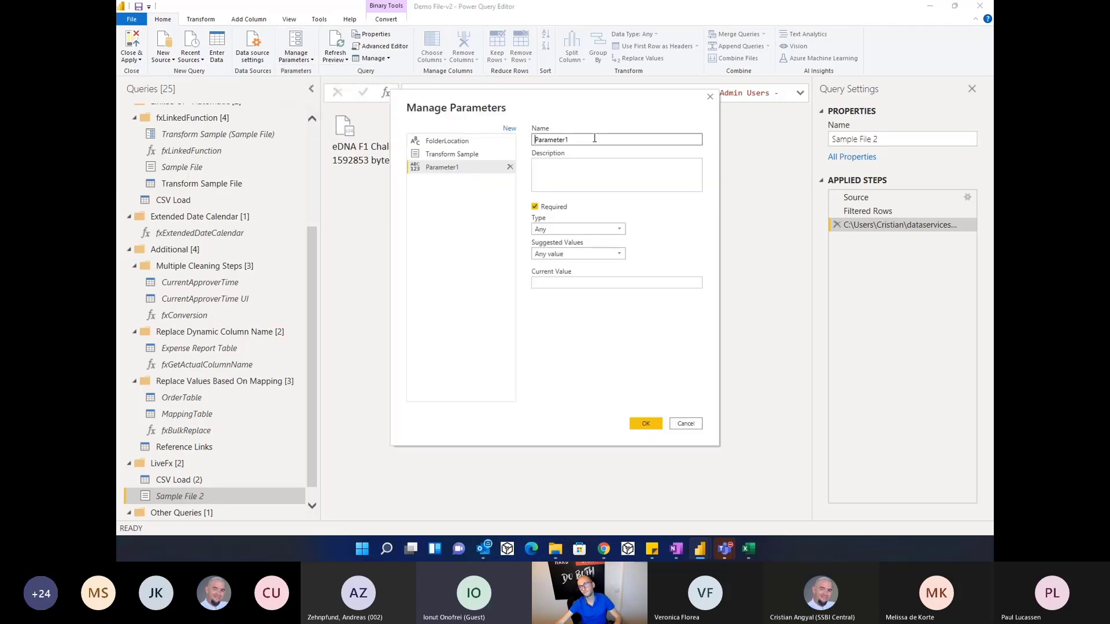
type("Tran")
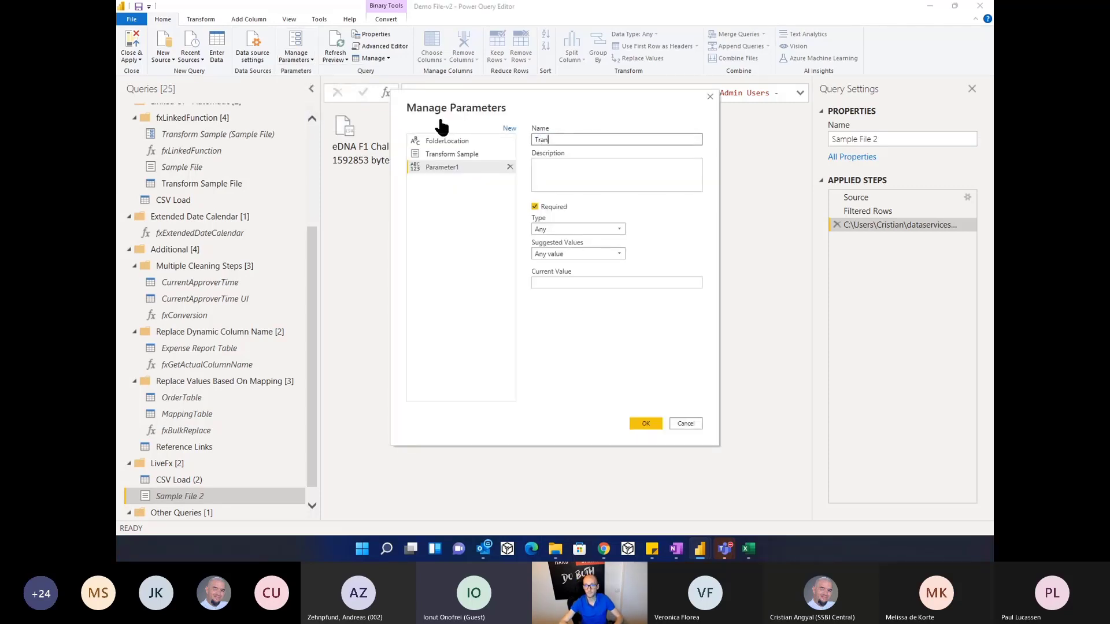
type("sformSample")
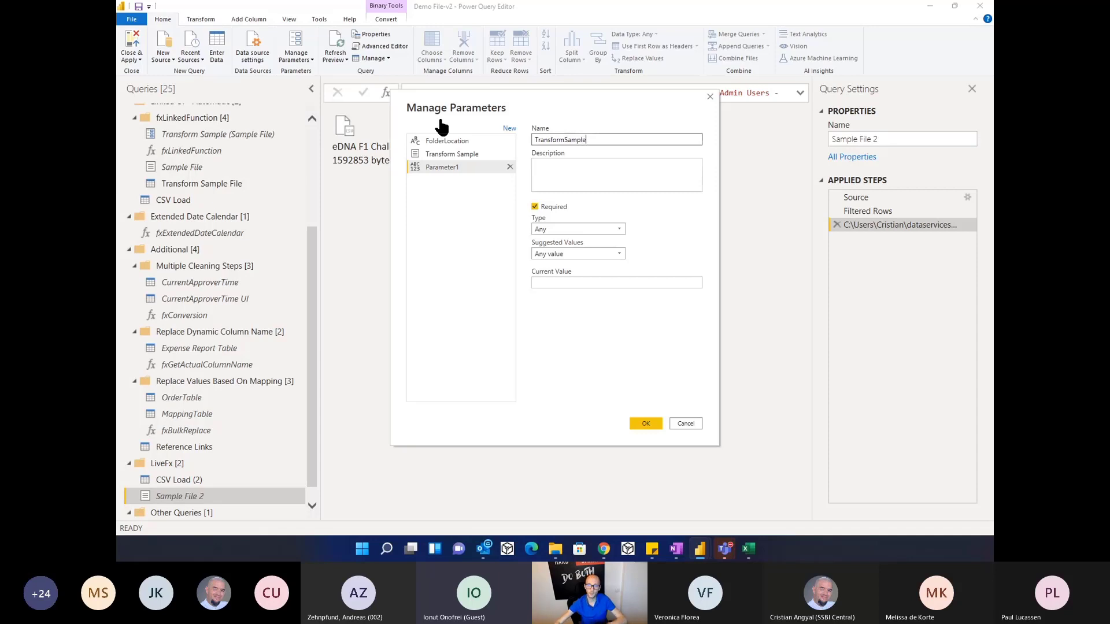
left_click(652, 237)
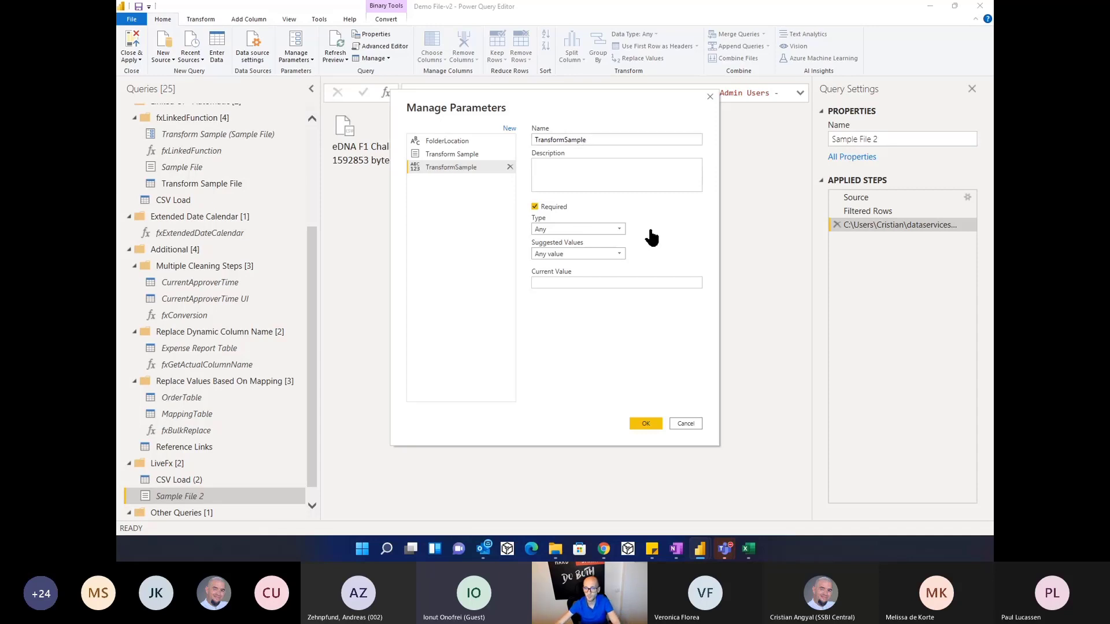
Step: Set the TransformSample parameter's type to Binary, with Sample File 2 as both default and current value, and confirm it
left_click(611, 230)
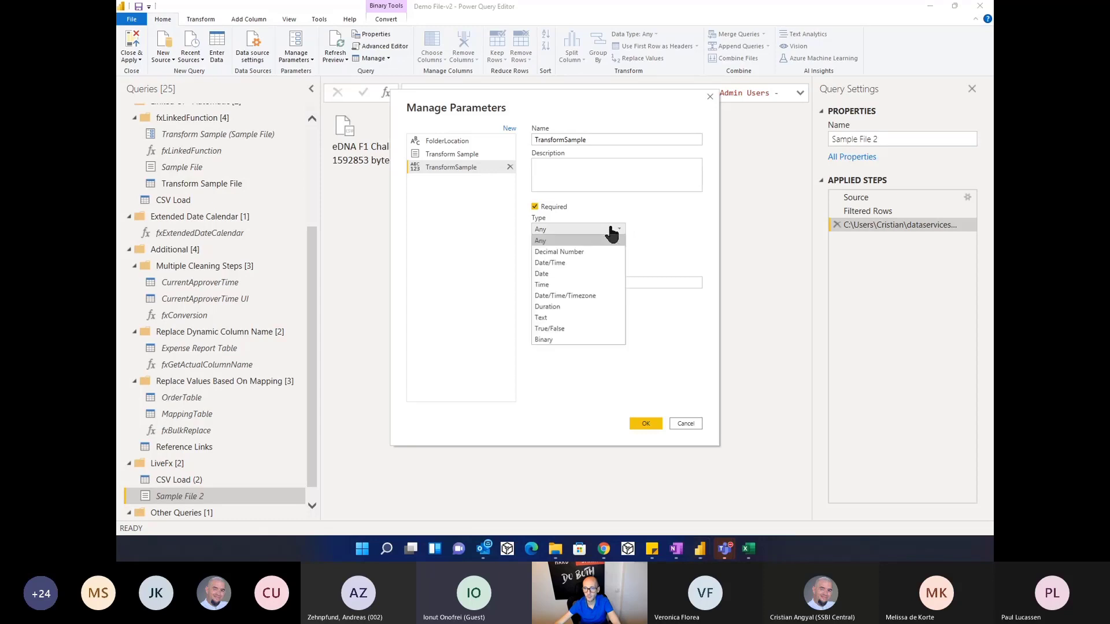
left_click(544, 340)
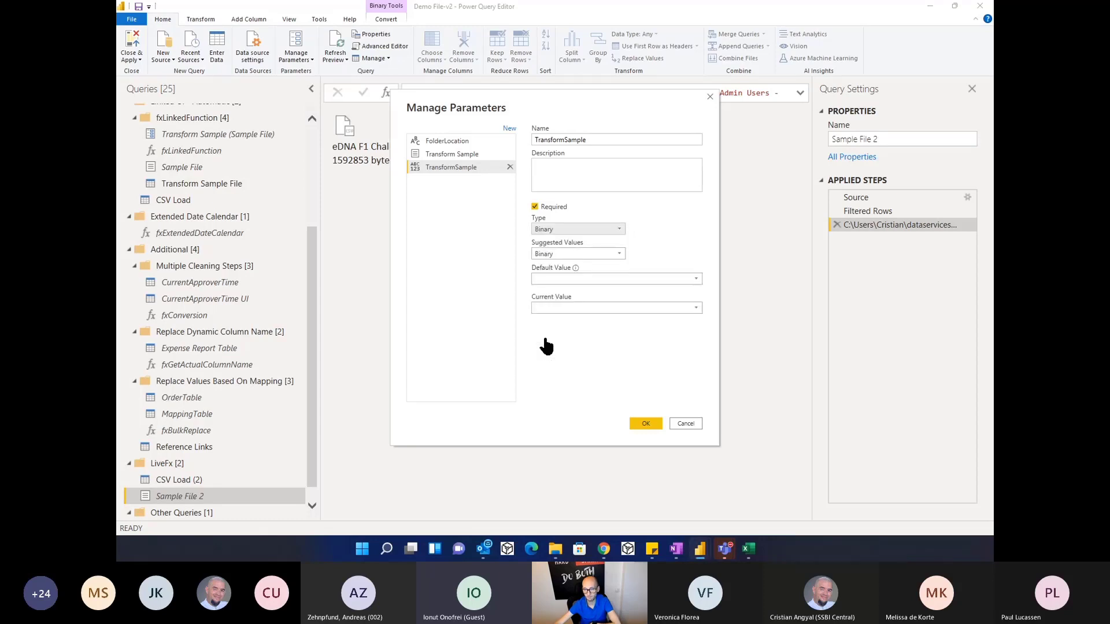
left_click(550, 279)
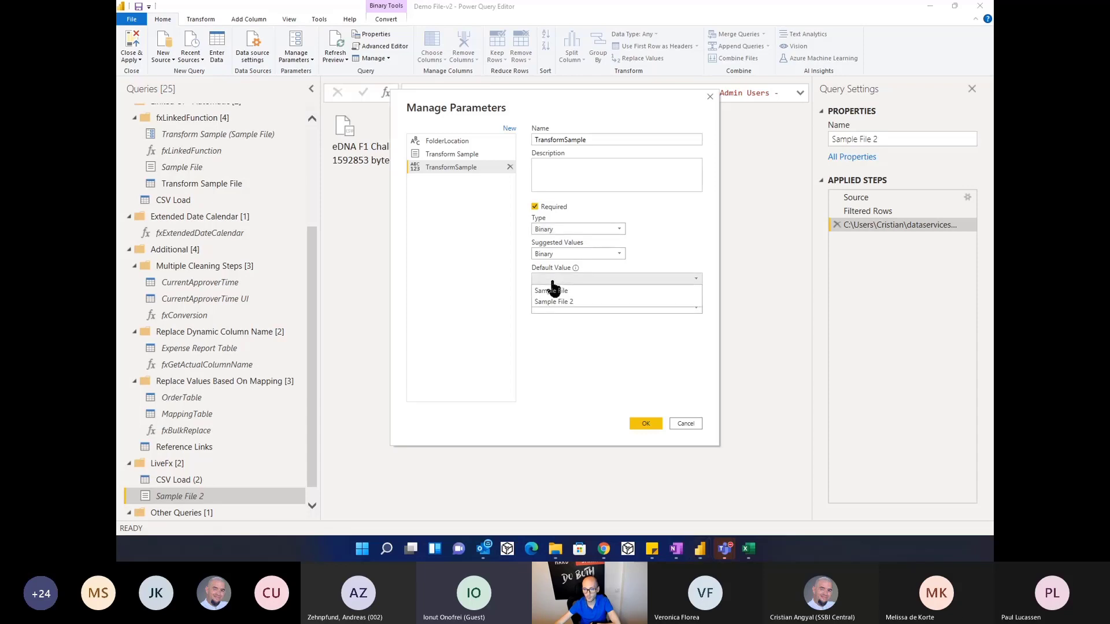
left_click(562, 301)
left_click(562, 309)
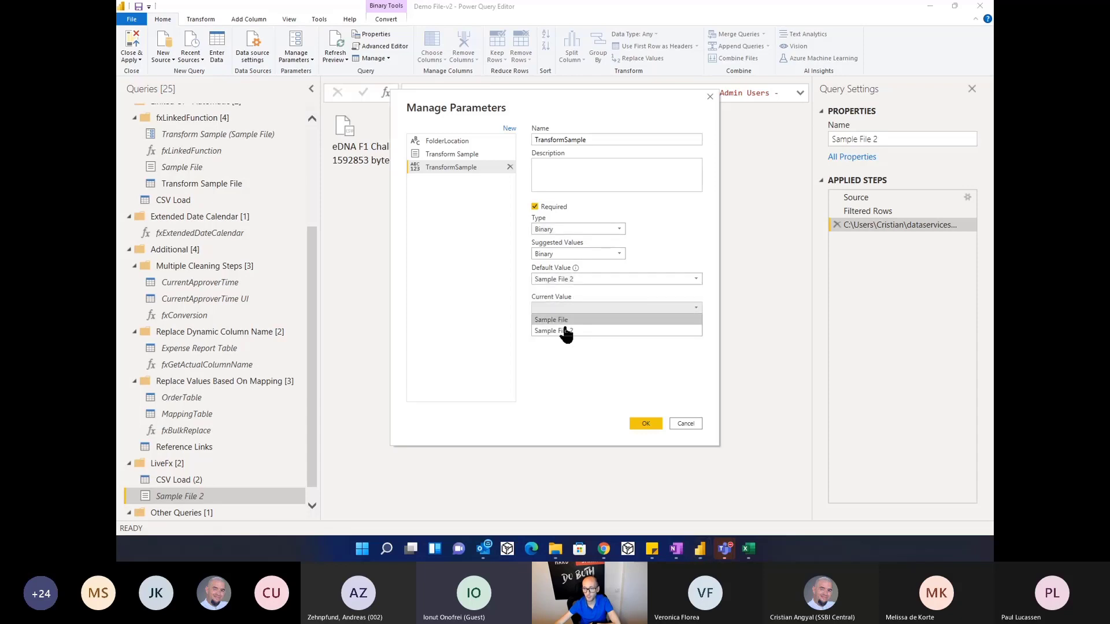
left_click(563, 331)
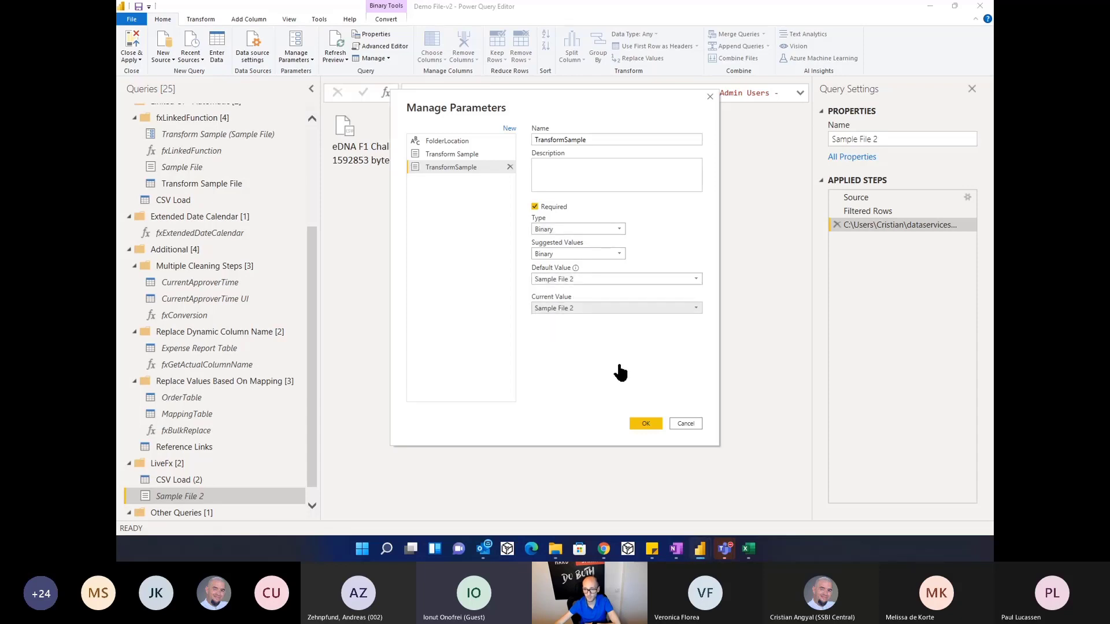
left_click(646, 426)
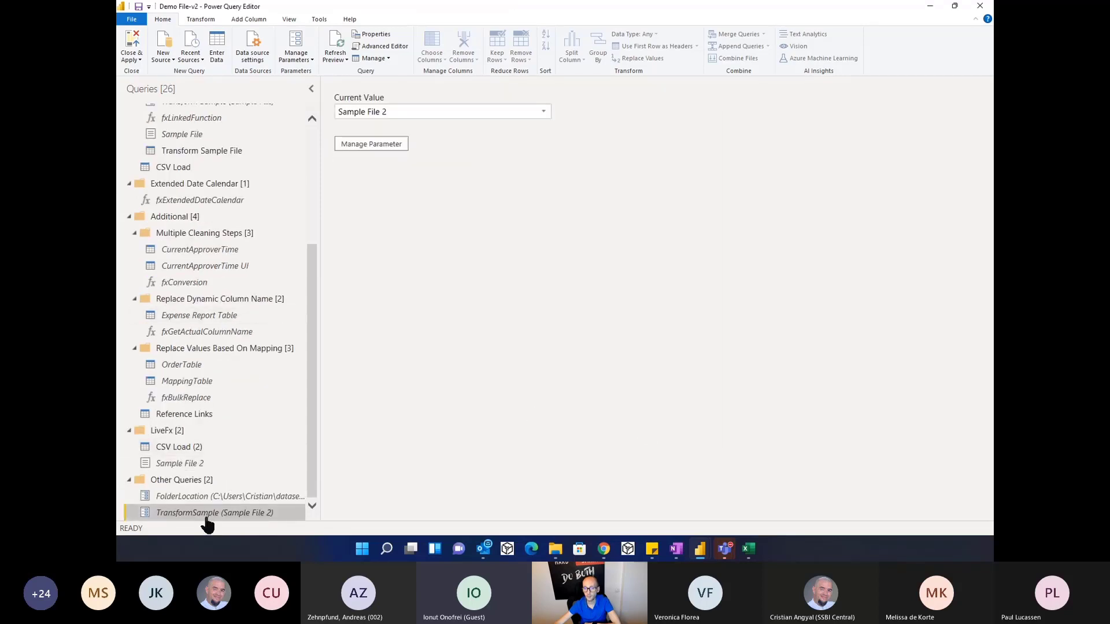
Step: Move the TransformSample parameter from Other Queries into the LiveFx group
left_click_drag(206, 514, 198, 458)
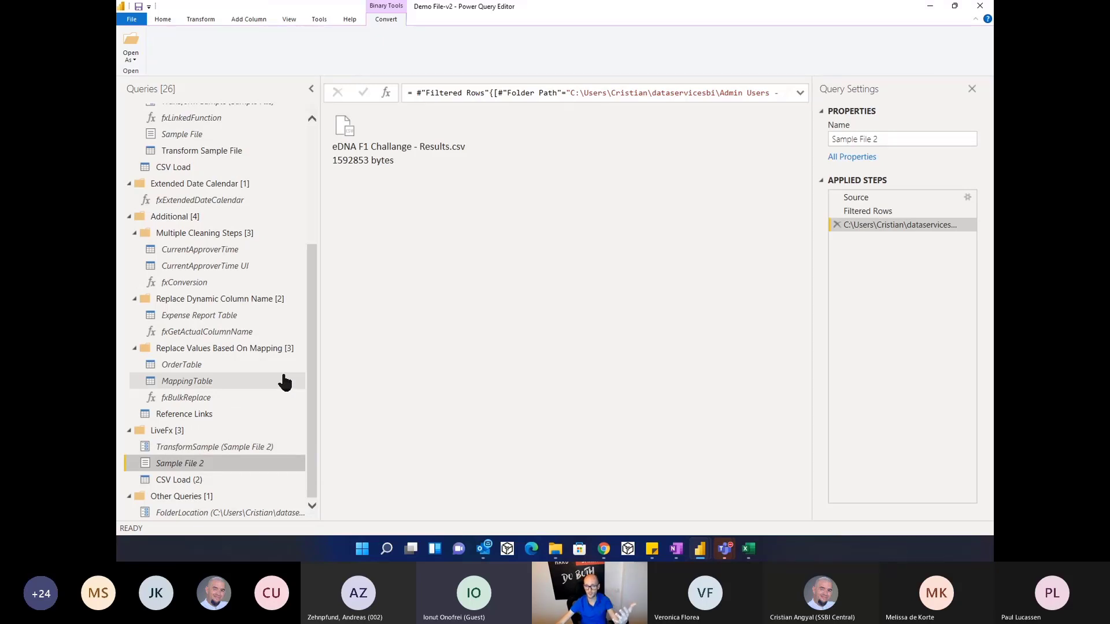
mouse_move(281, 408)
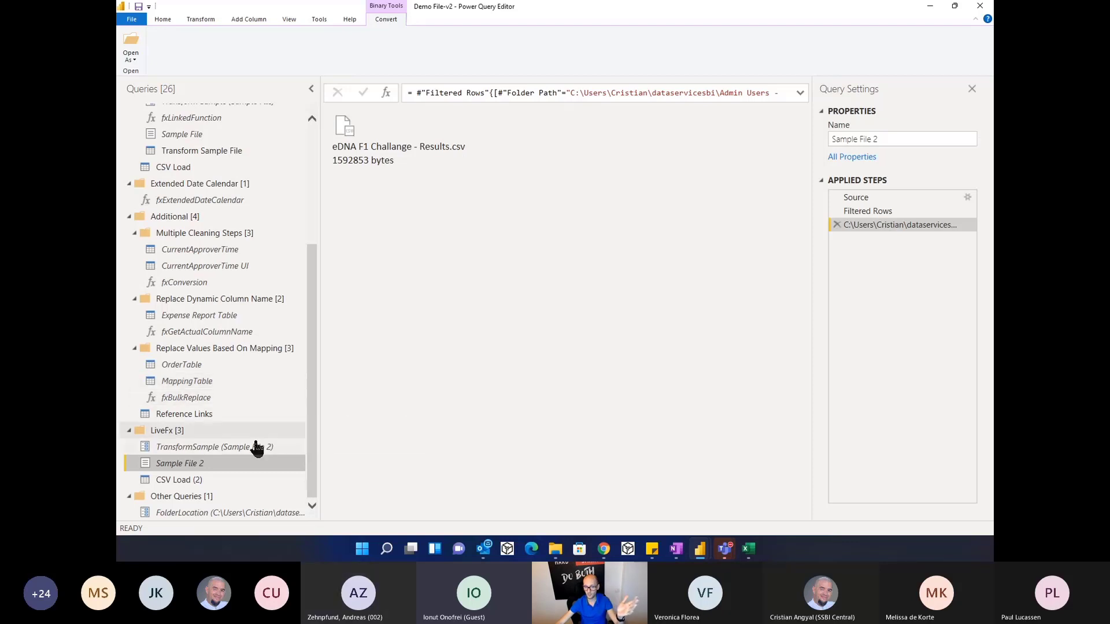
Step: Create a reference query from the TransformSample parameter in the LiveFx group
right_click(236, 448)
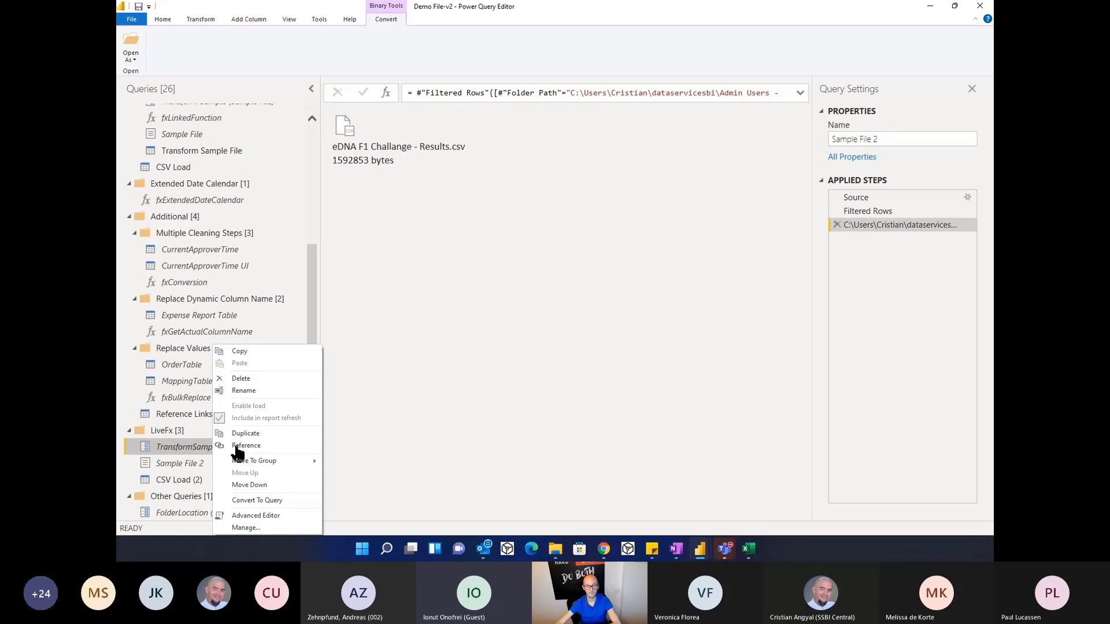
left_click(391, 417)
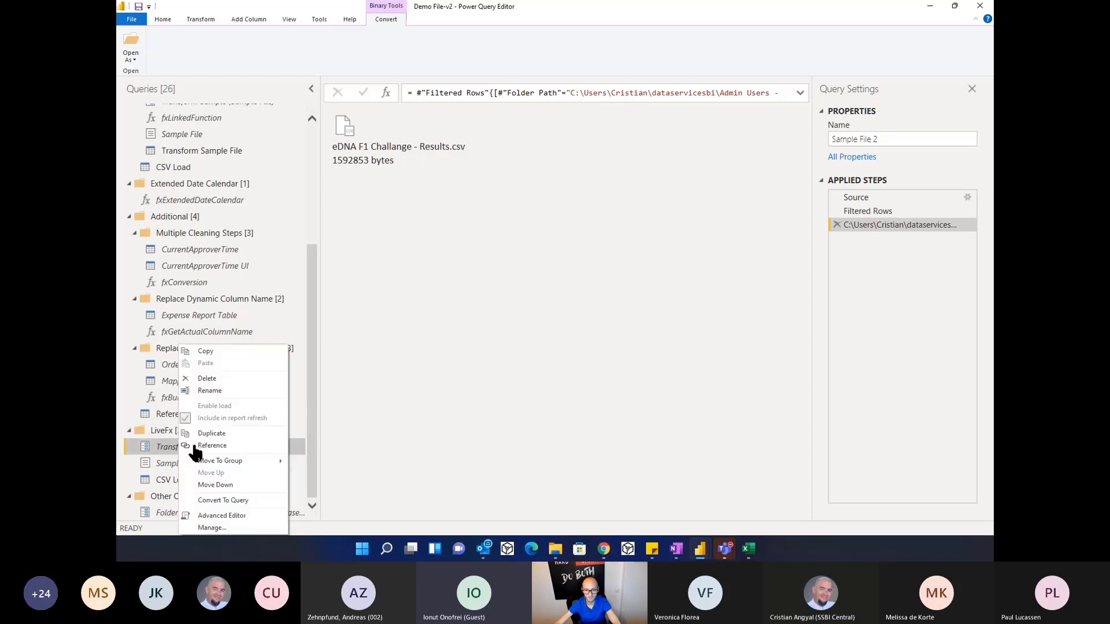
right_click(194, 450)
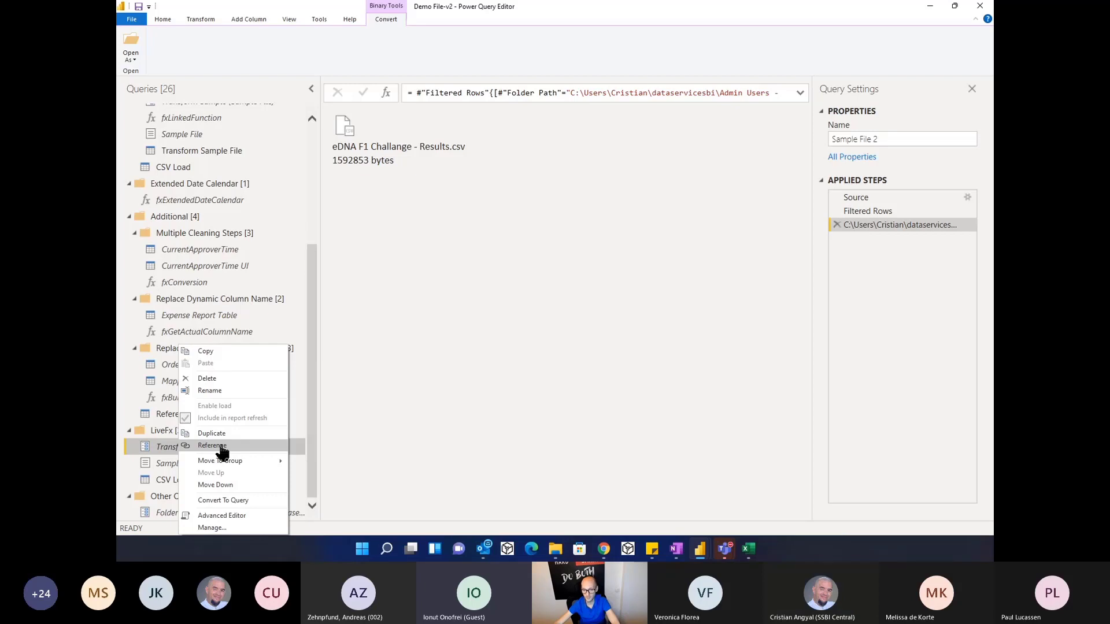
left_click(220, 447)
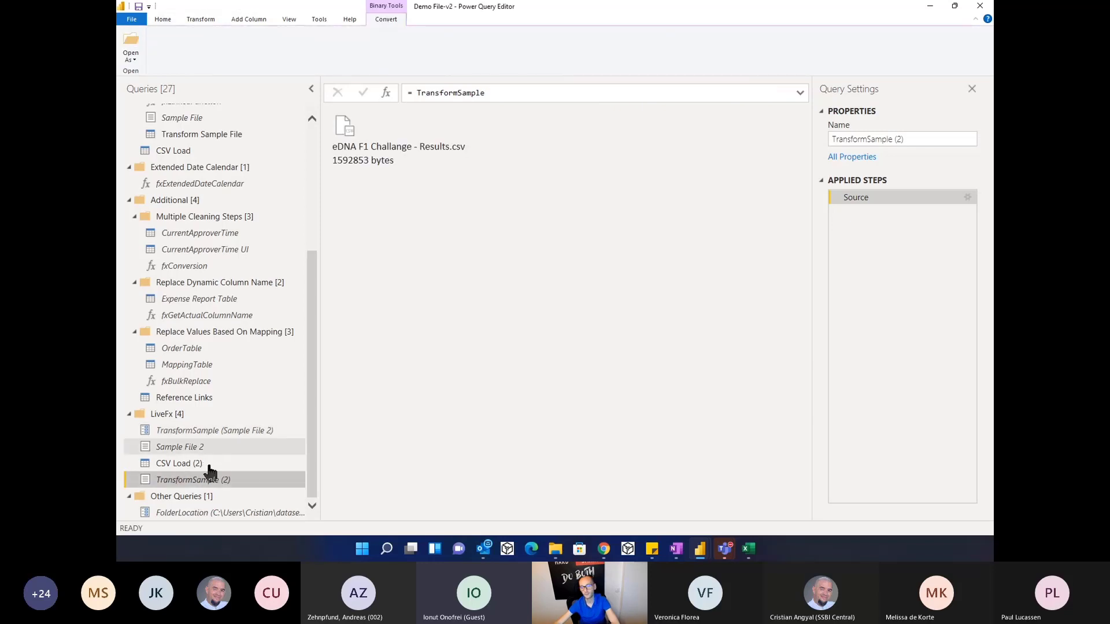
Step: Rename the referenced TransformSample (2) query to Transform UI
left_click(939, 134)
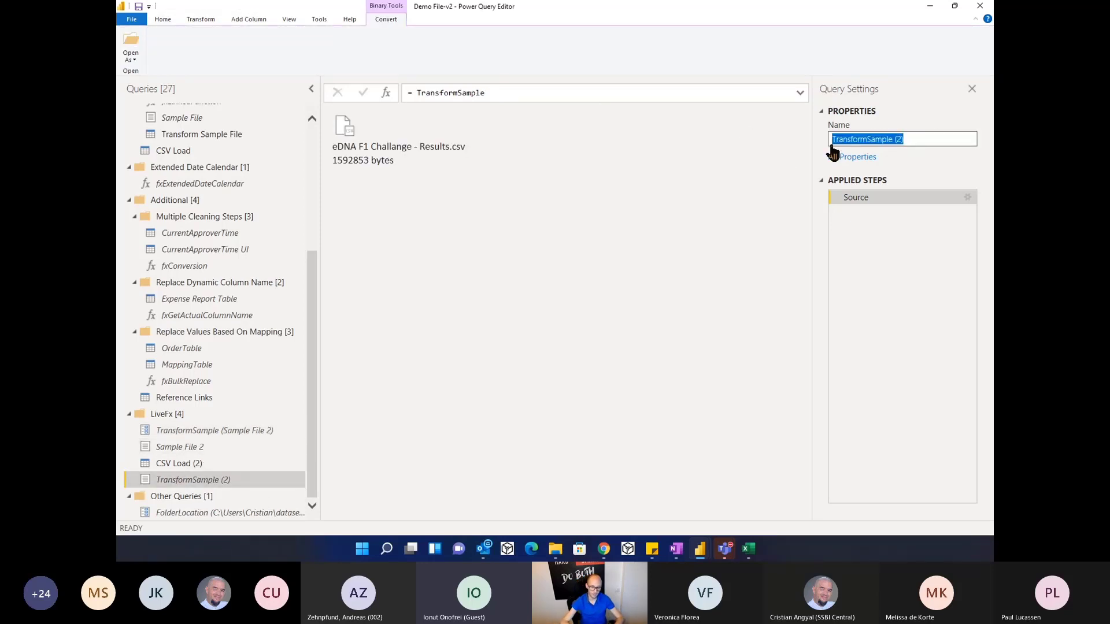
type("T")
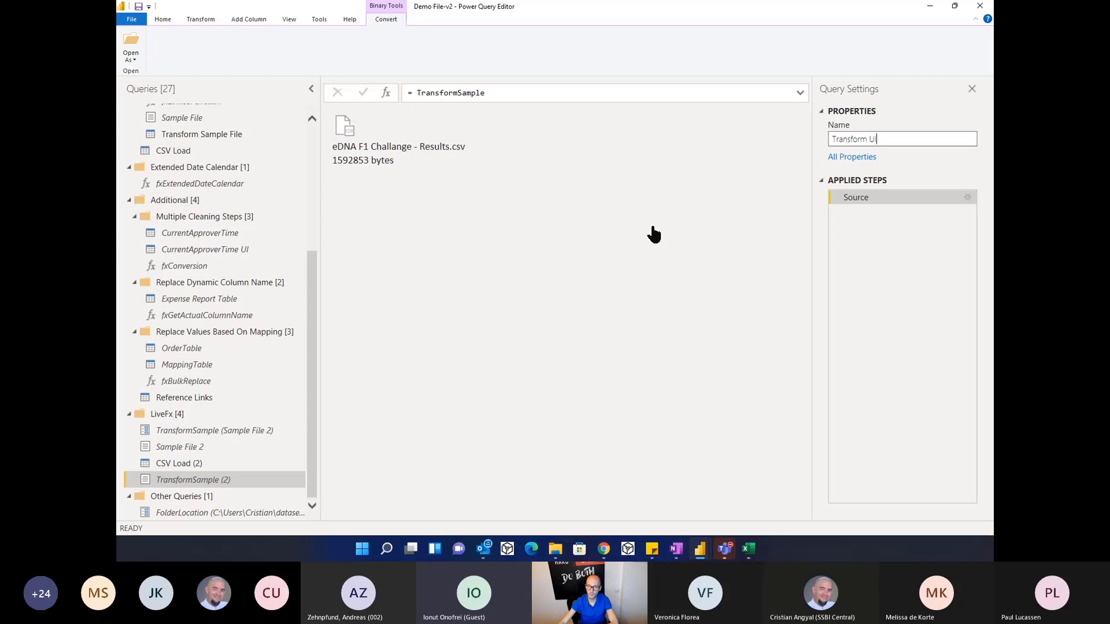
key("Return")
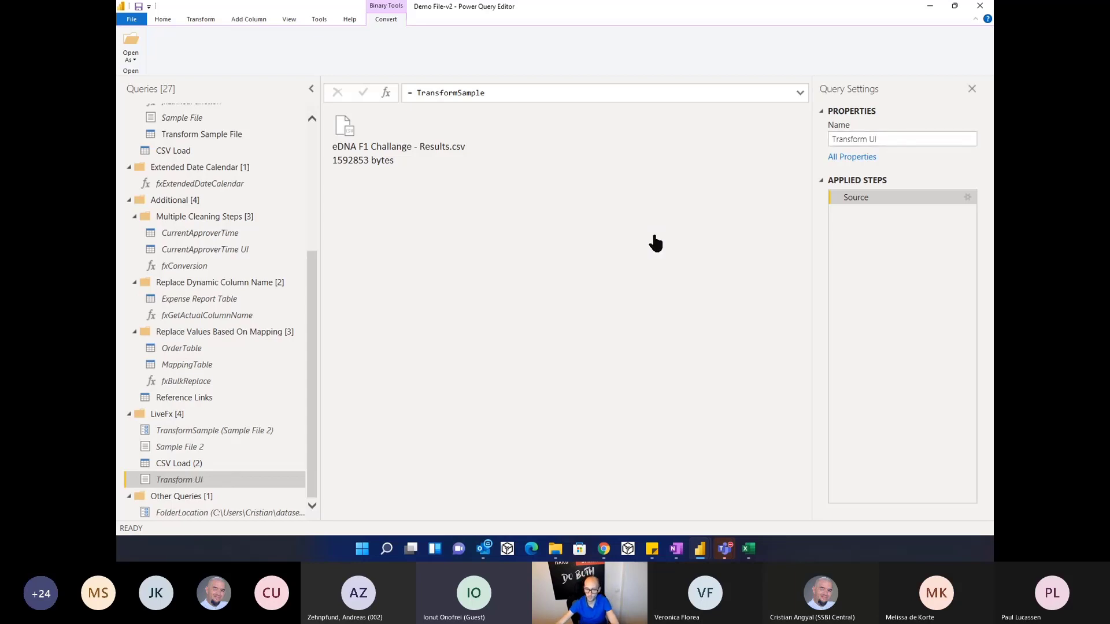
right_click(174, 483)
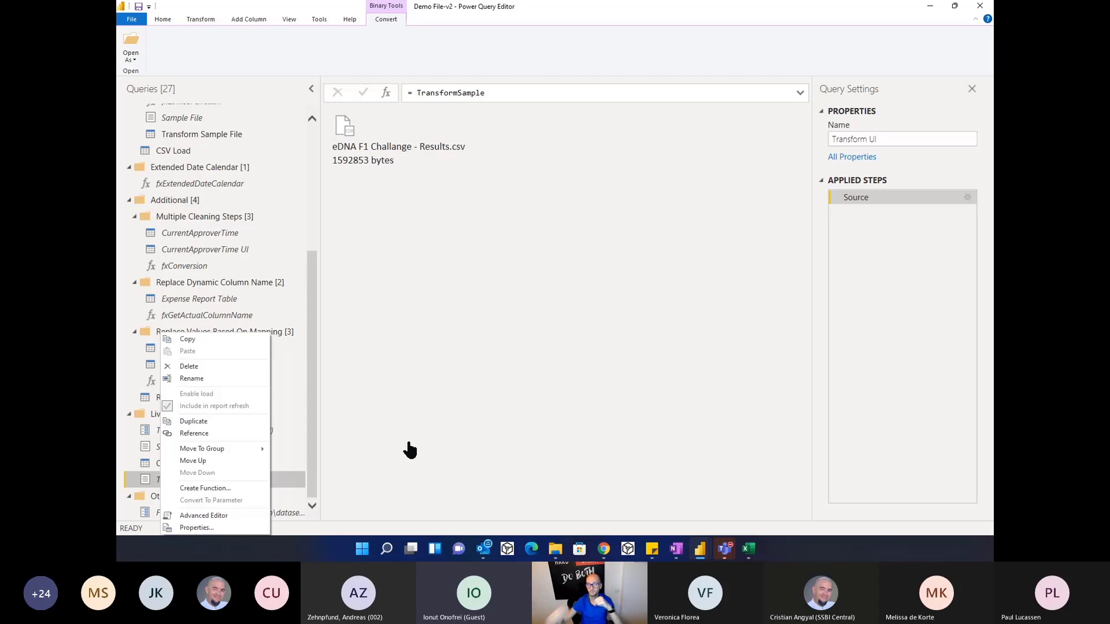
left_click(205, 488)
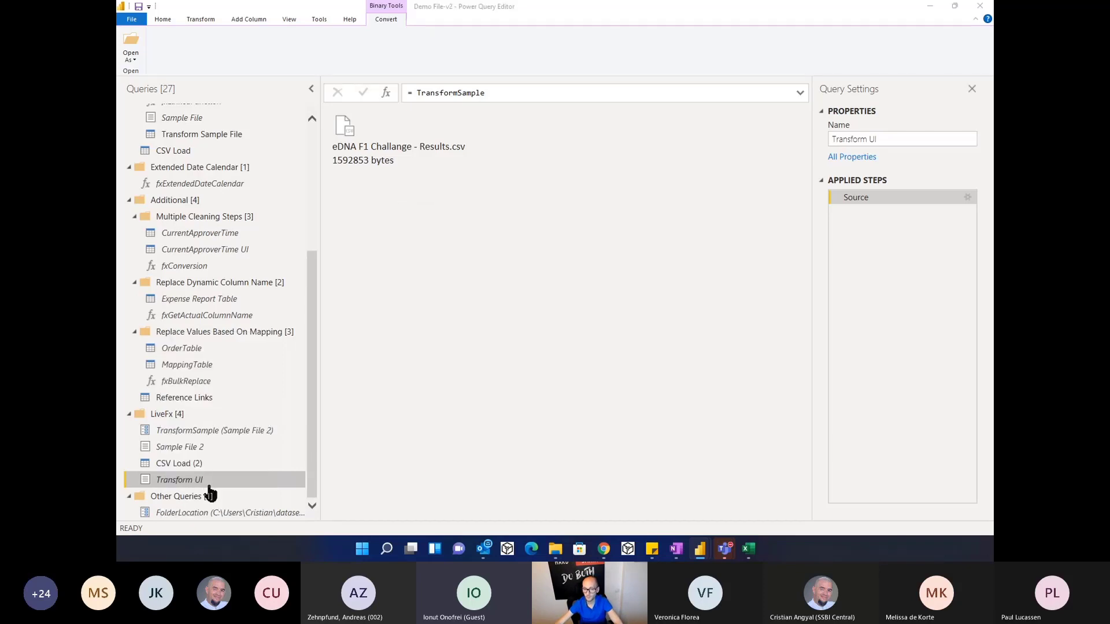
left_click(686, 310)
Step: Create a function named fxEachCSV from the Transform UI query and move Sample File 2 into the fxEachCSV group
right_click(180, 487)
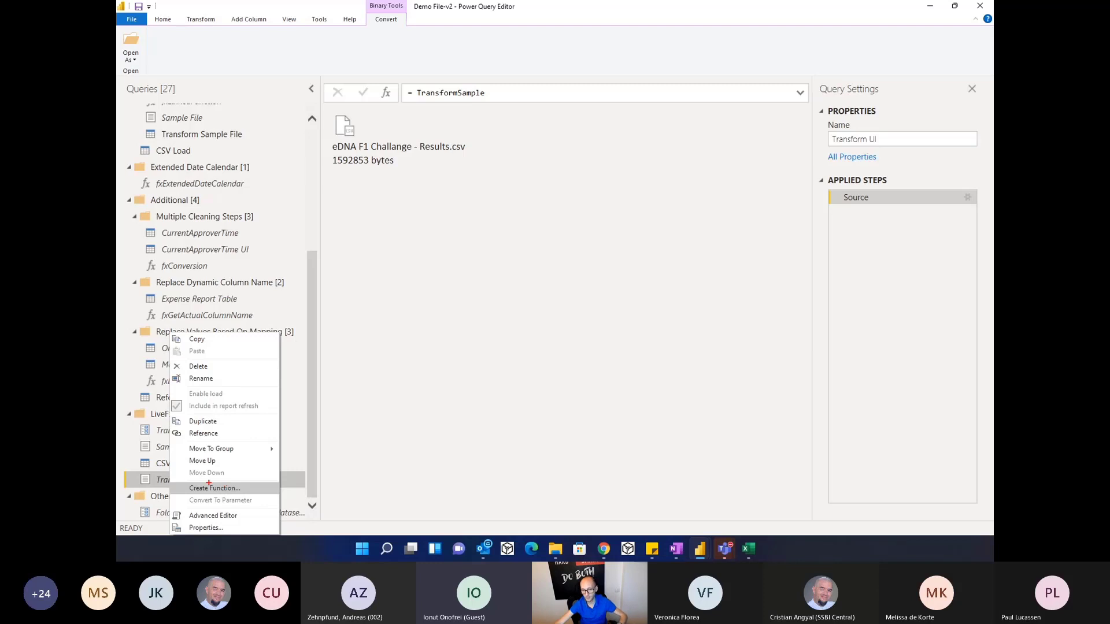
left_click_drag(177, 481, 251, 496)
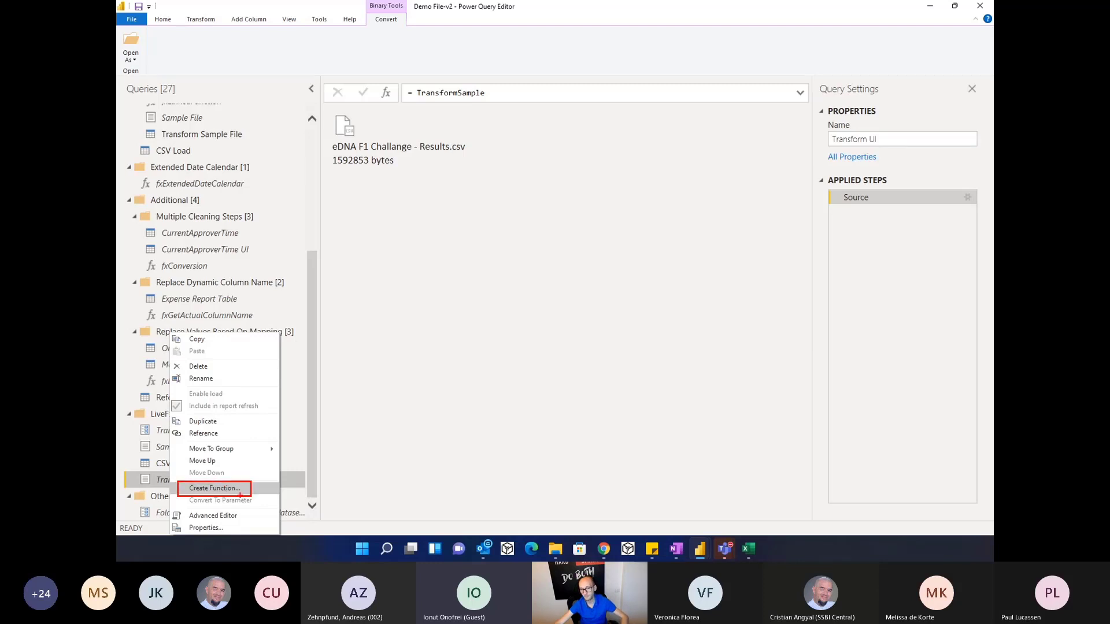
key("Escape")
right_click(215, 487)
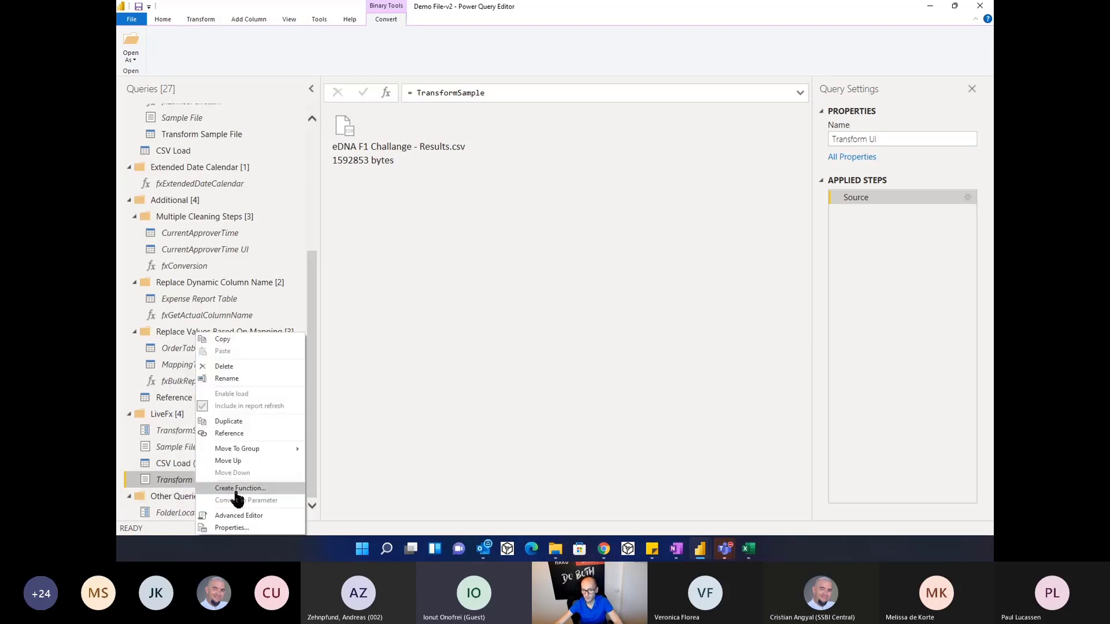
left_click(239, 488)
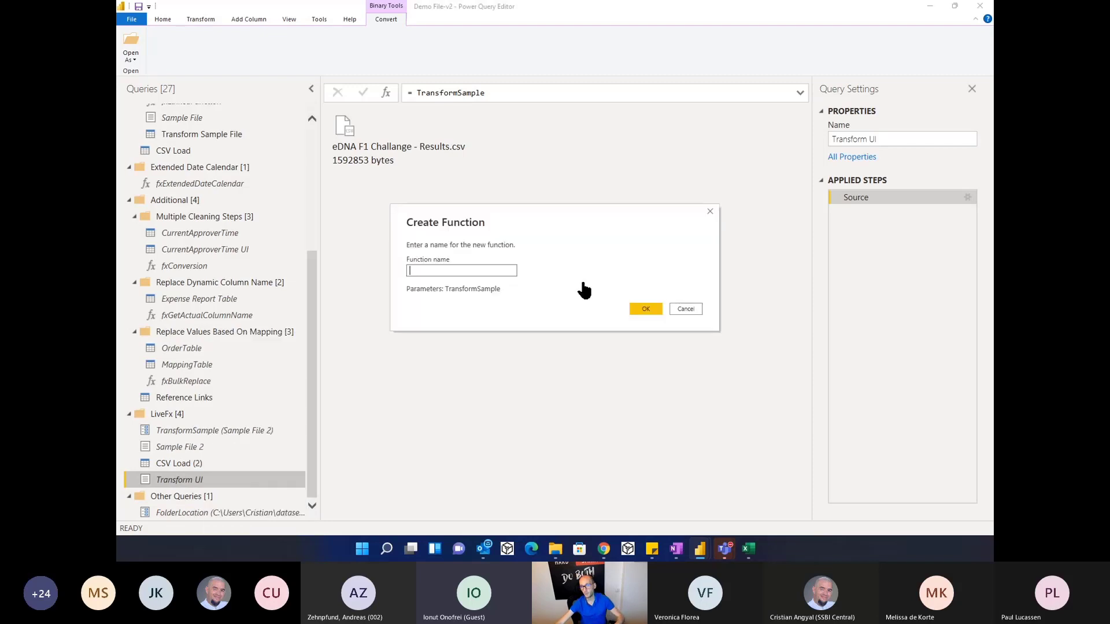
type("fxEachCSV")
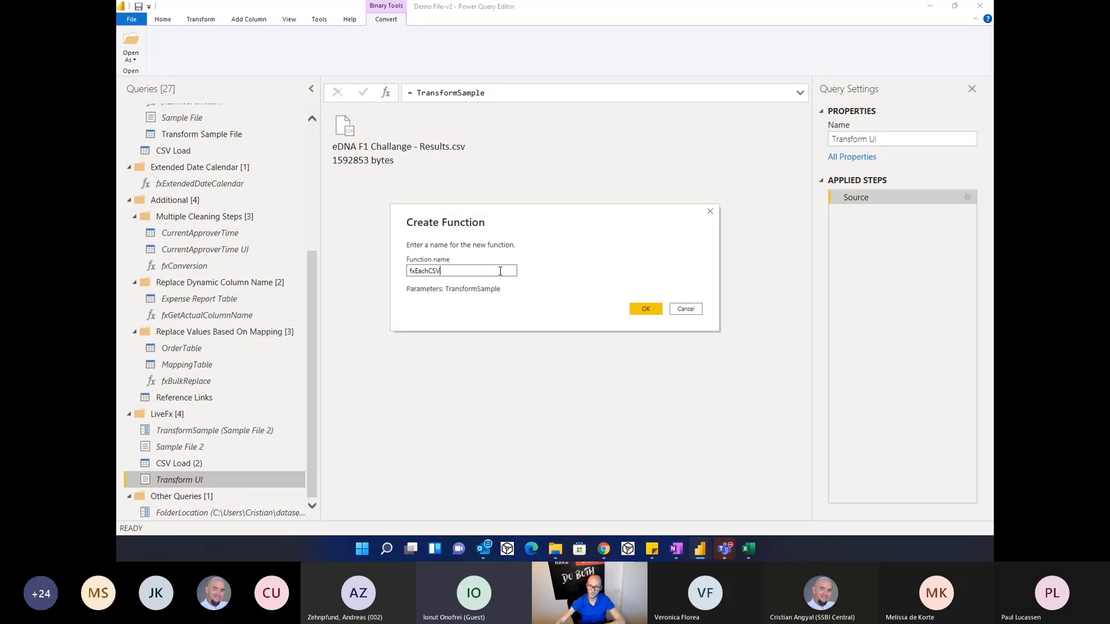
left_click(644, 309)
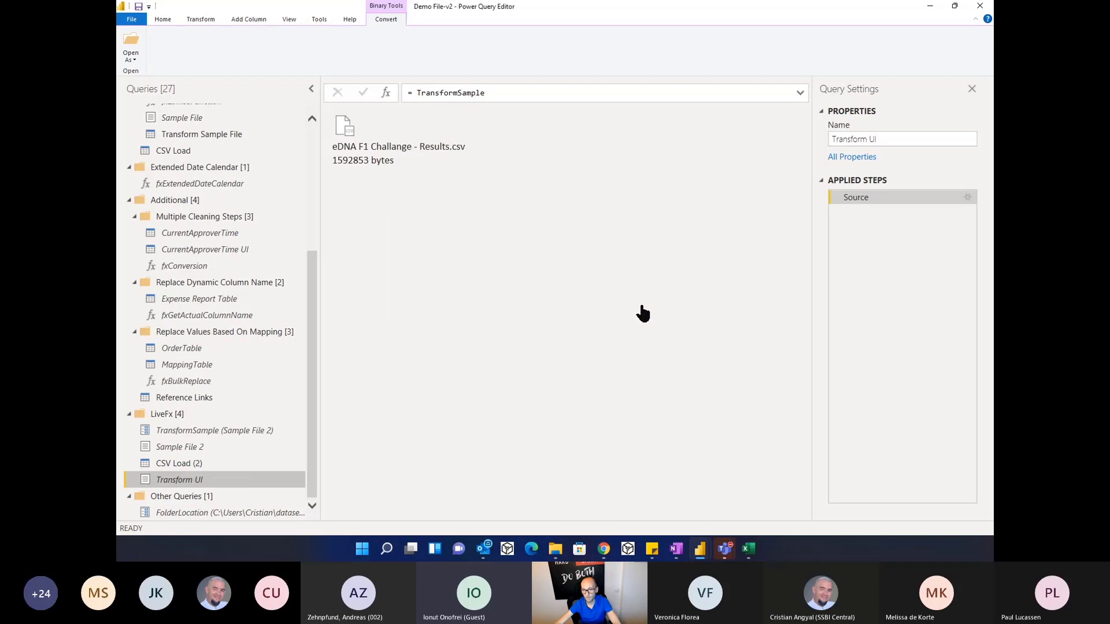
scroll(234, 368, "down", 1)
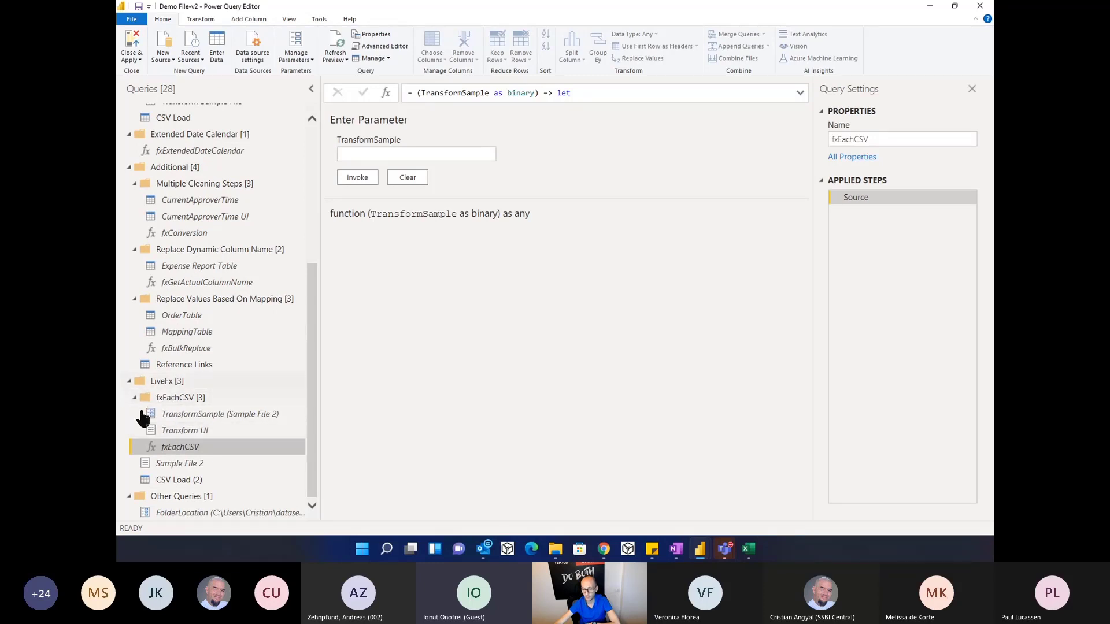
left_click_drag(180, 467, 212, 428)
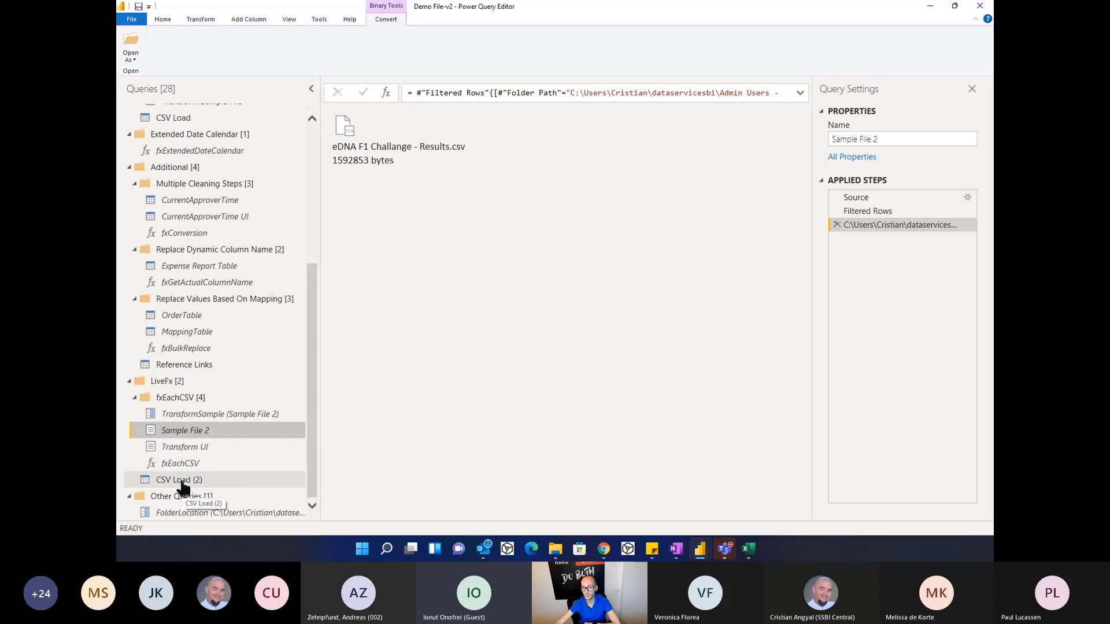
Step: Open the binary file in the Transform UI query as CSV
left_click(207, 452)
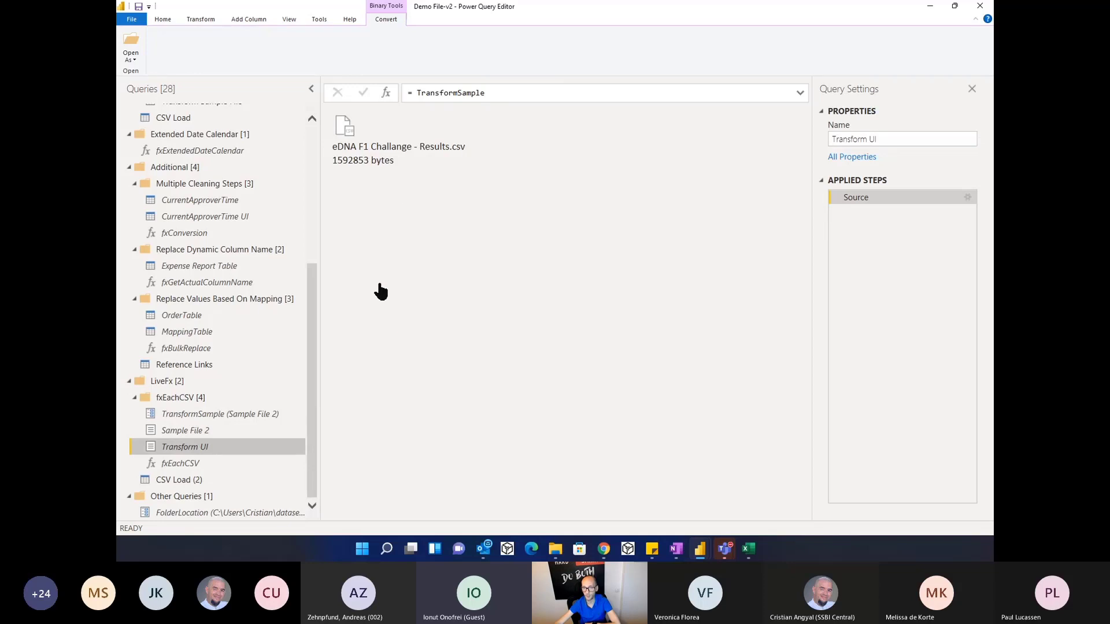
right_click(380, 154)
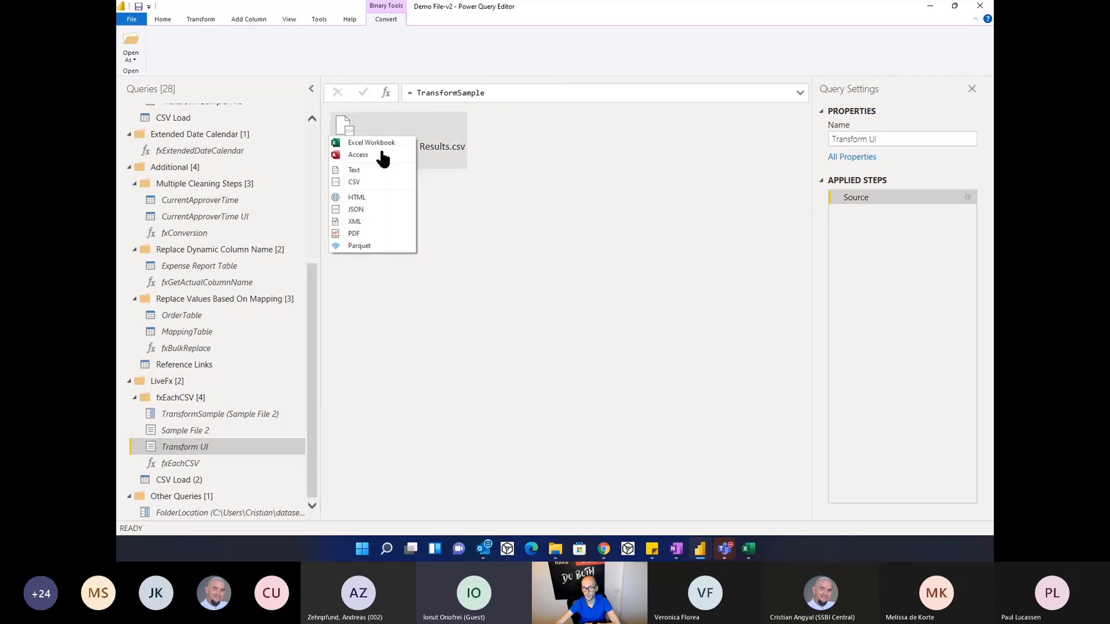
left_click(388, 183)
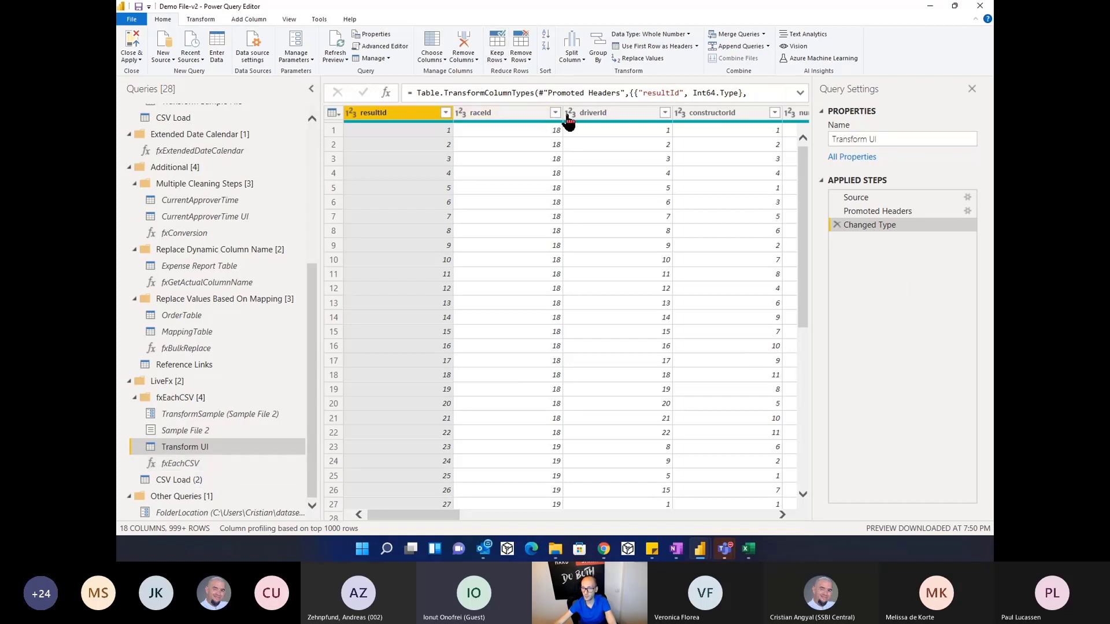
Step: Filter the driverId column of the Transform UI query to keep only the value 1
left_click(665, 112)
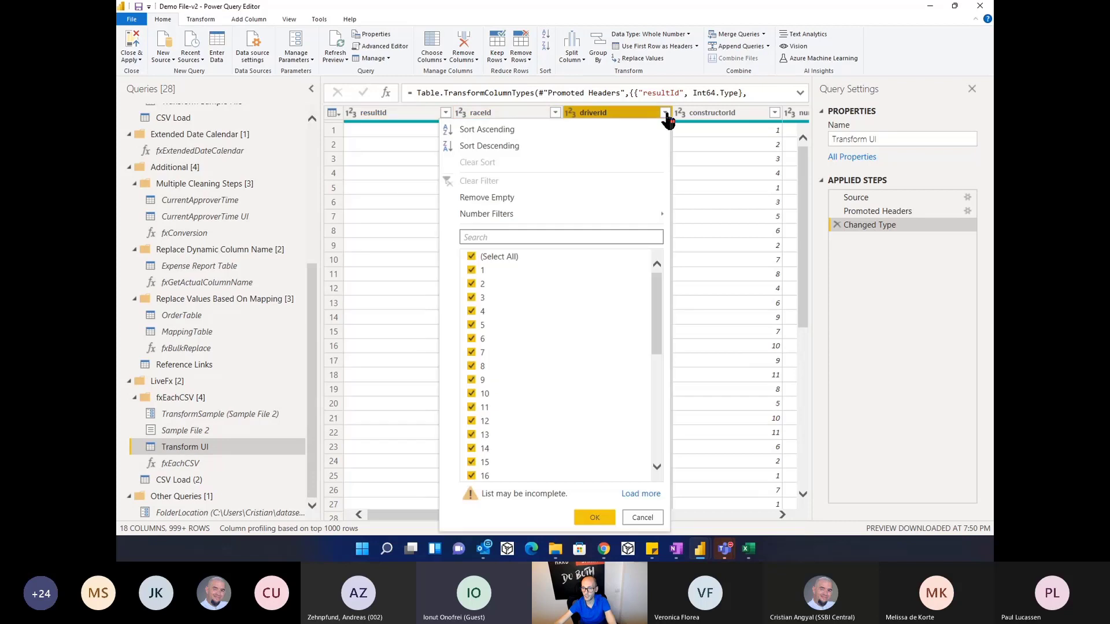
left_click(496, 257)
left_click(472, 270)
left_click(589, 517)
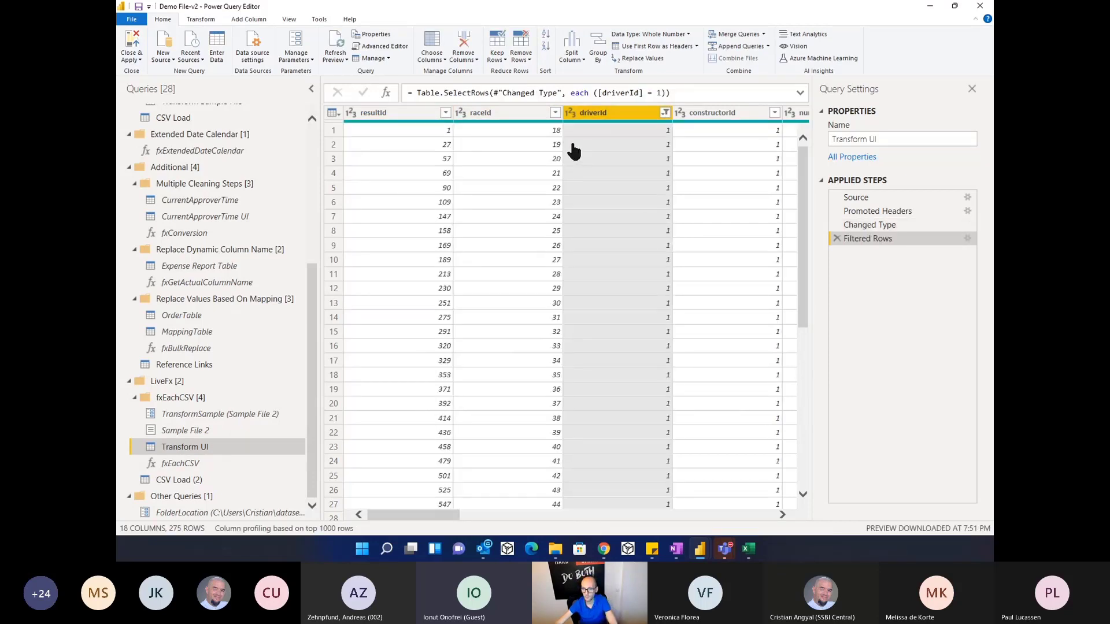
Step: Open the Advanced Editor for the fxEachCSV function to check the direct-editing notice, and cancel without editing
left_click(180, 463)
left_click(370, 47)
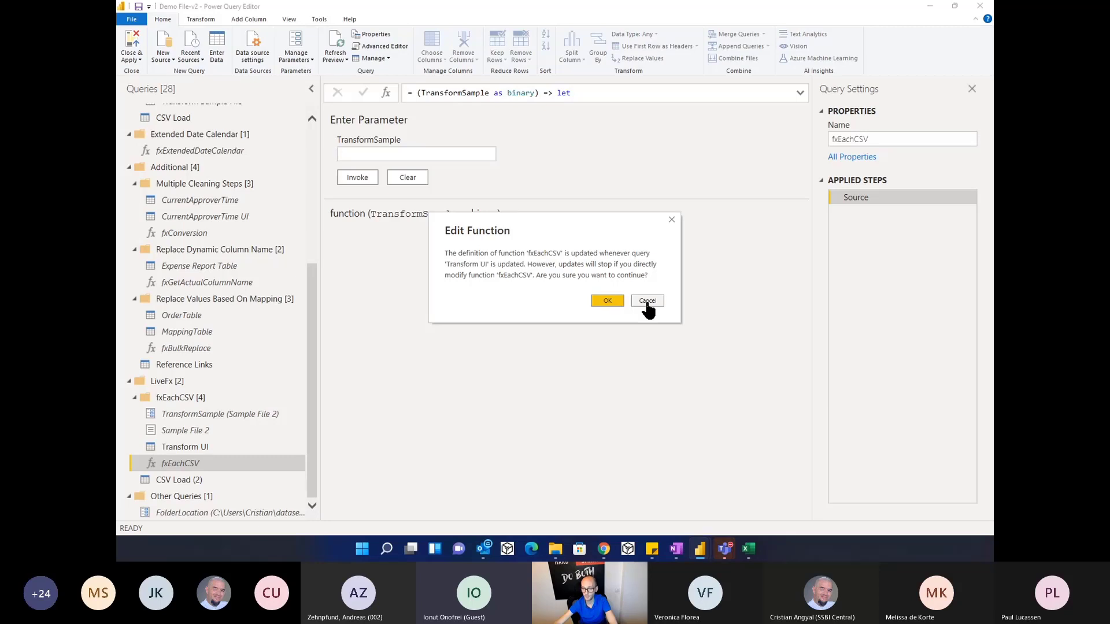
left_click(648, 302)
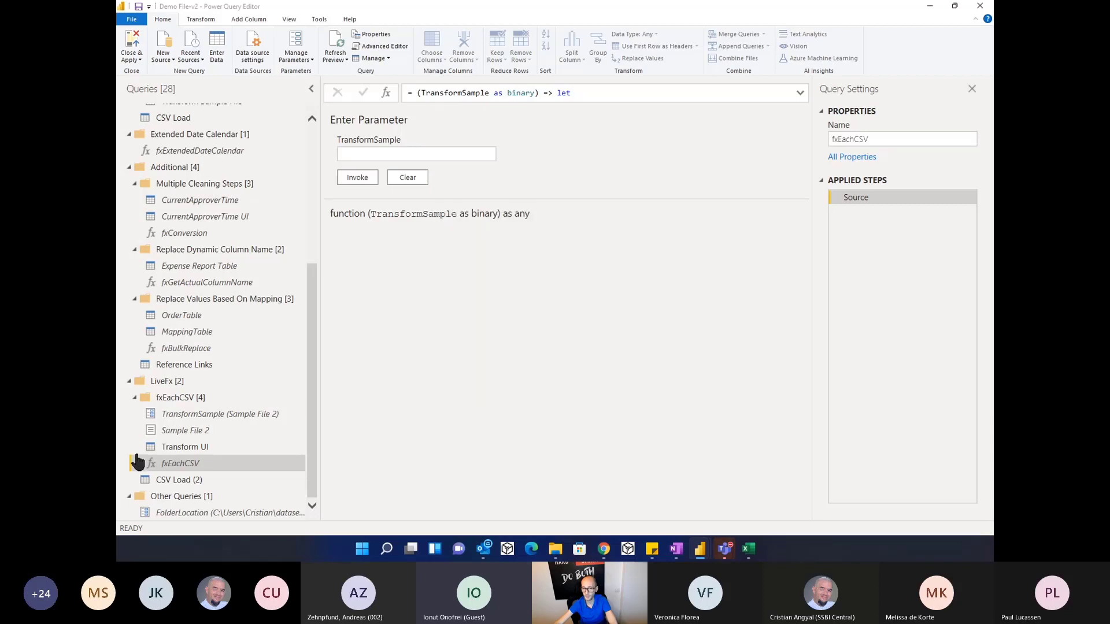
Step: Compare the Transform UI query's applied steps with the full formula of the fxEachCSV function, including its Filtered Rows part
left_click(194, 448)
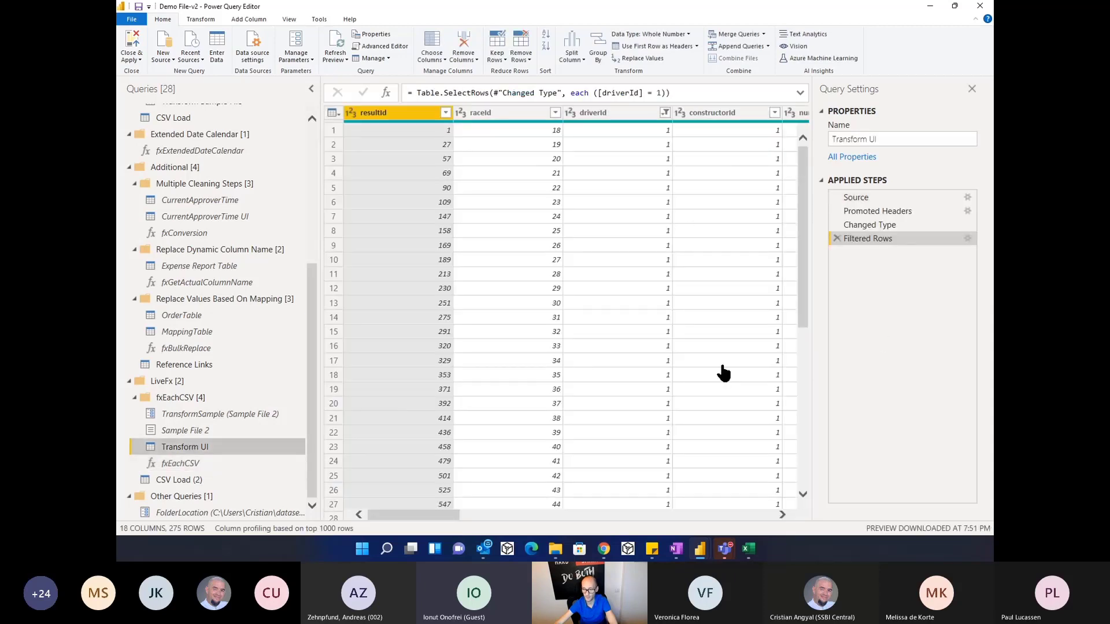
left_click(197, 461)
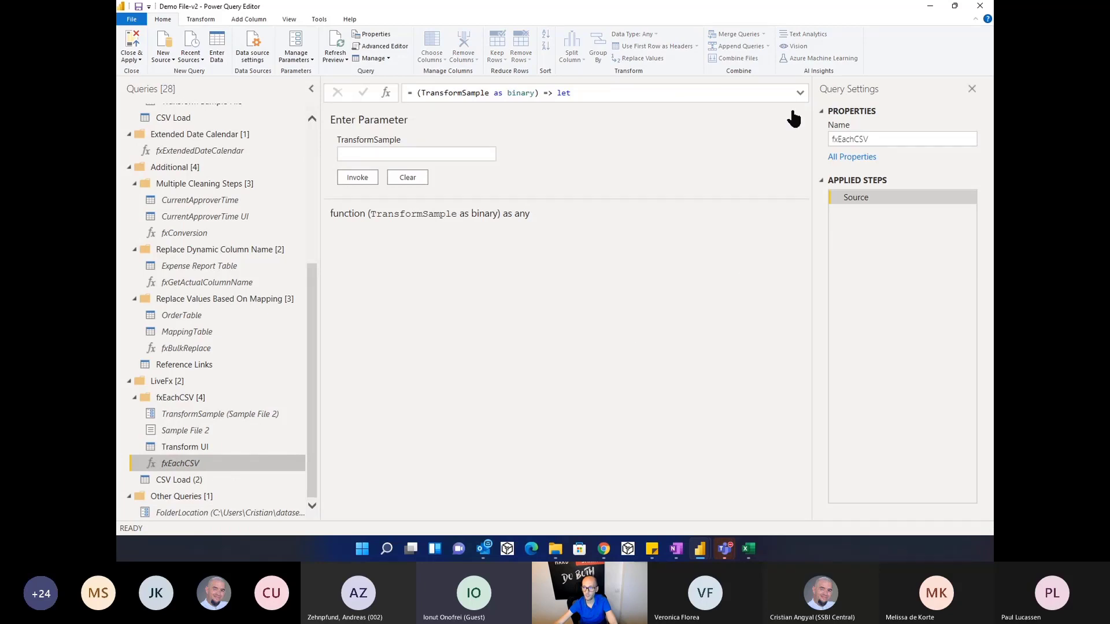
left_click(800, 92)
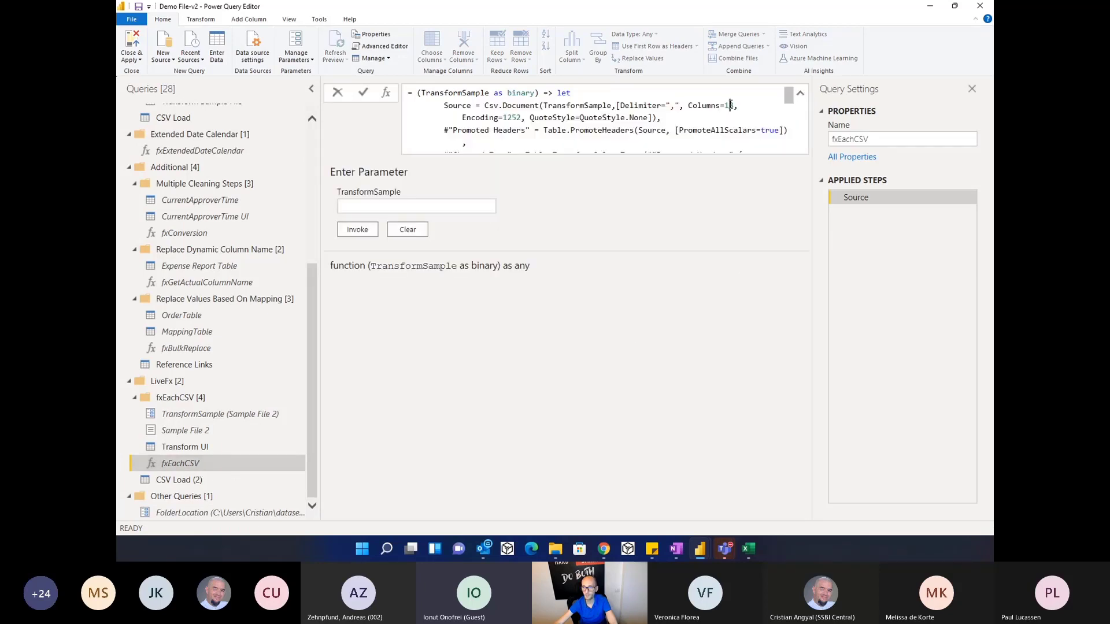
scroll(730, 104, "down", 3)
scroll(731, 104, "down", 3)
scroll(693, 121, "up", 1)
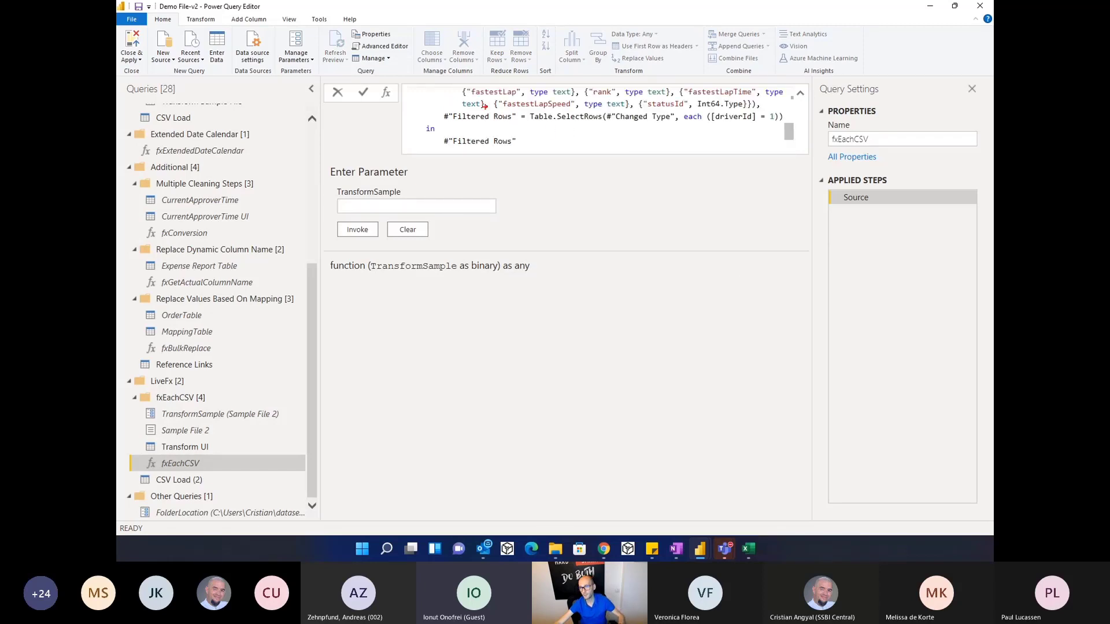
left_click_drag(432, 105, 784, 133)
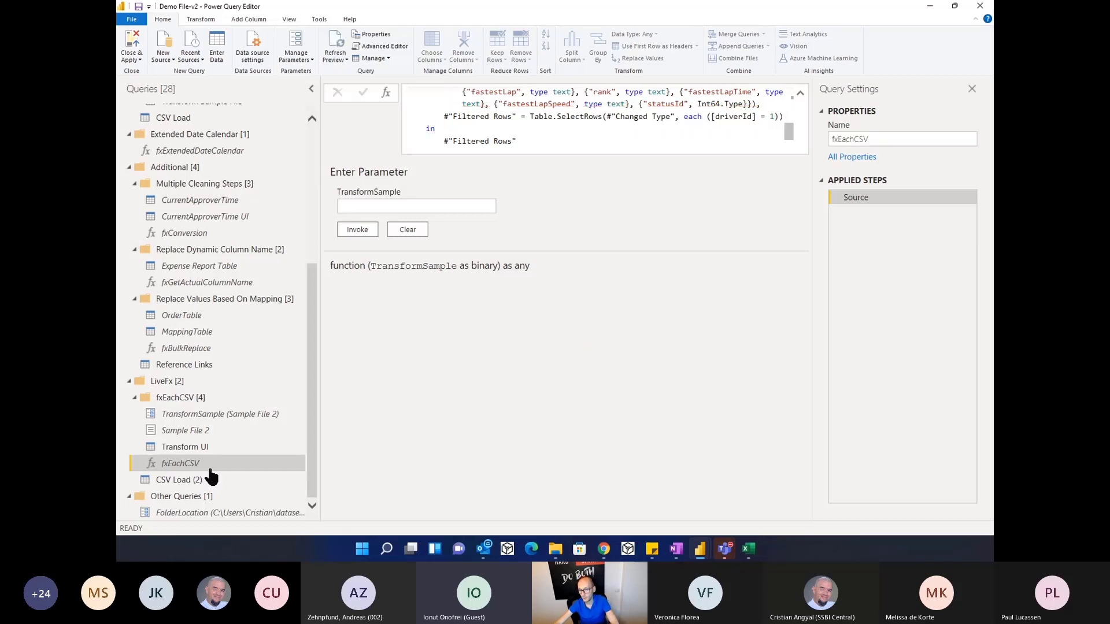
left_click(193, 447)
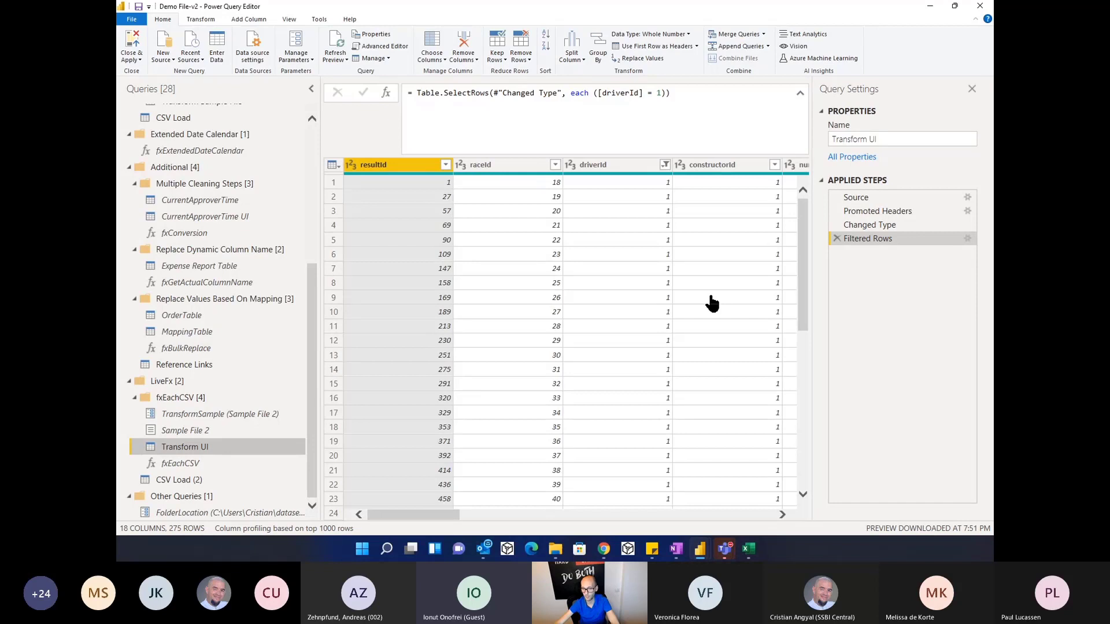
left_click(185, 469)
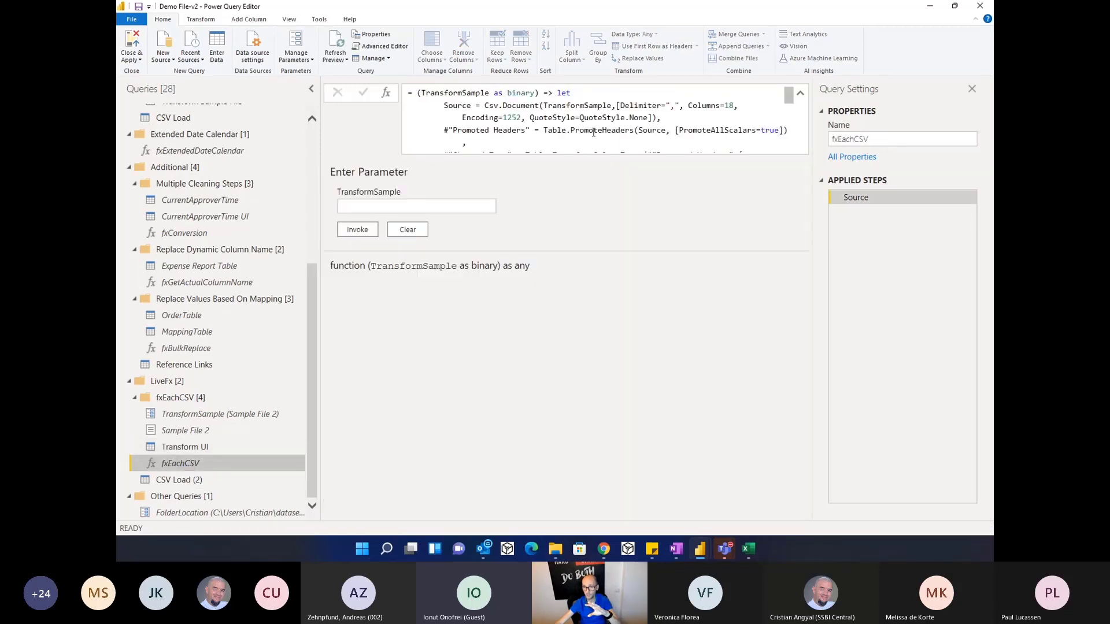
left_click(566, 117)
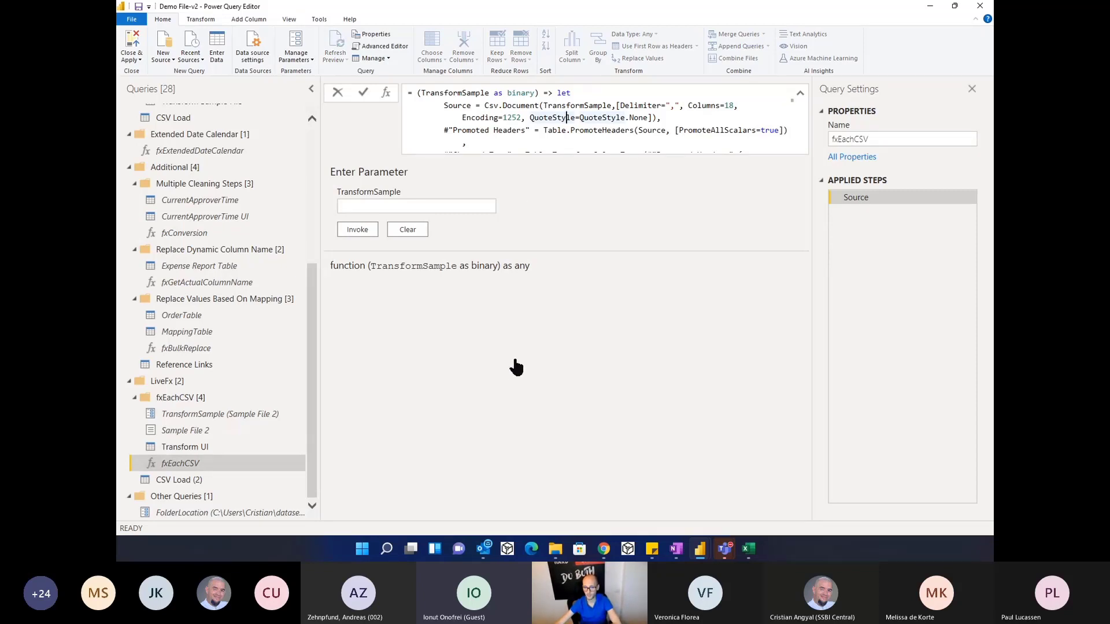
Step: Remove all columns except Content and Name from the CSV Load (2) query
left_click(166, 488)
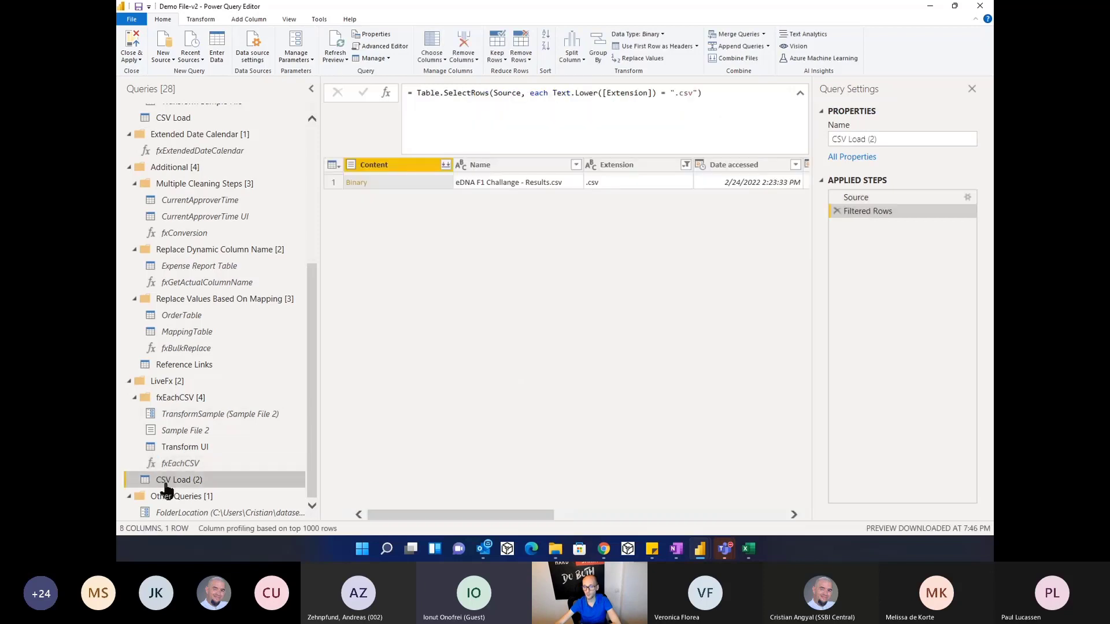
left_click_drag(478, 515, 421, 500)
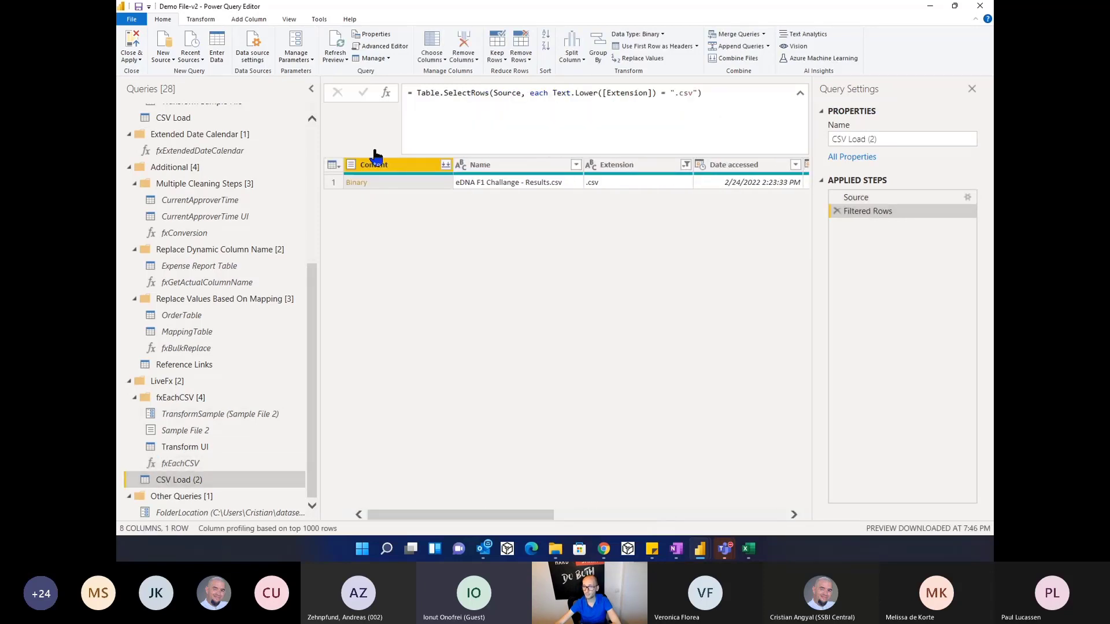
left_click(484, 166, "ctrl")
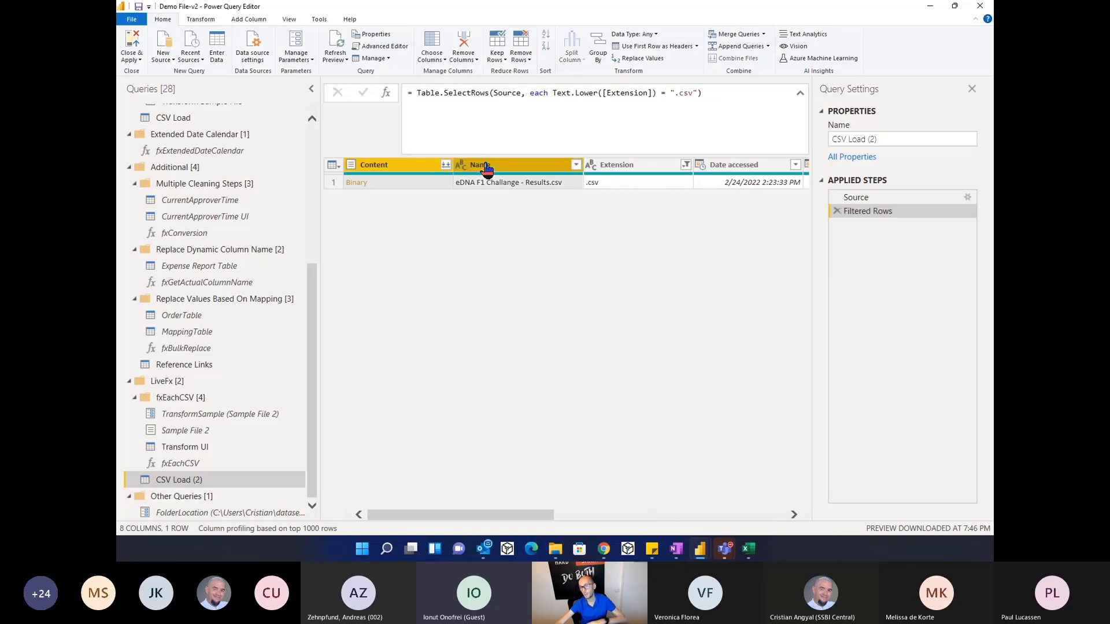
right_click(485, 168)
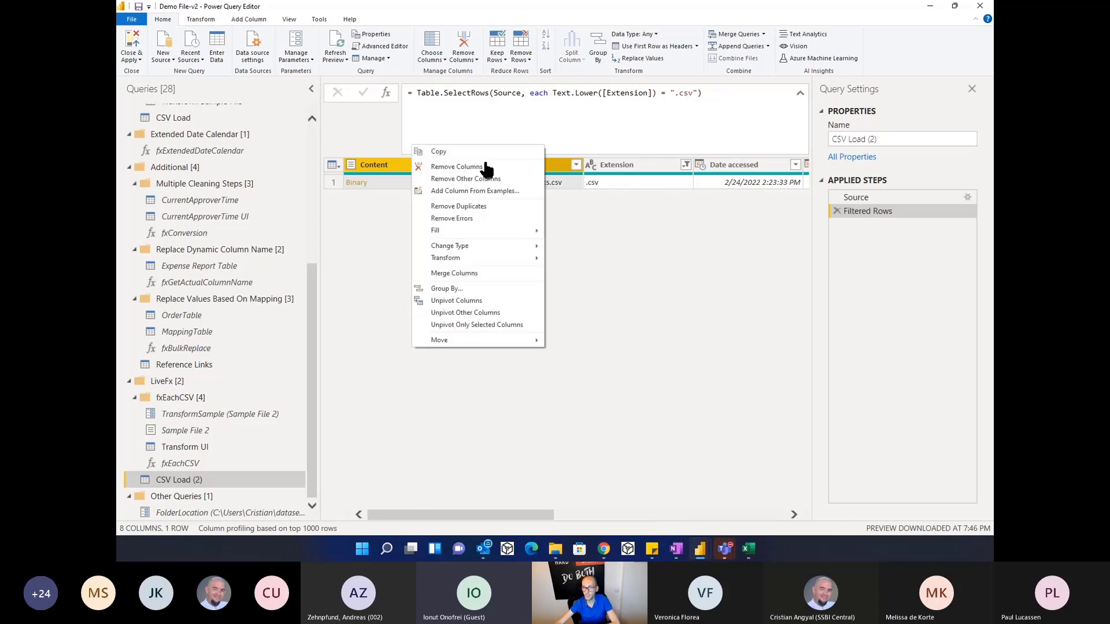
left_click(511, 180)
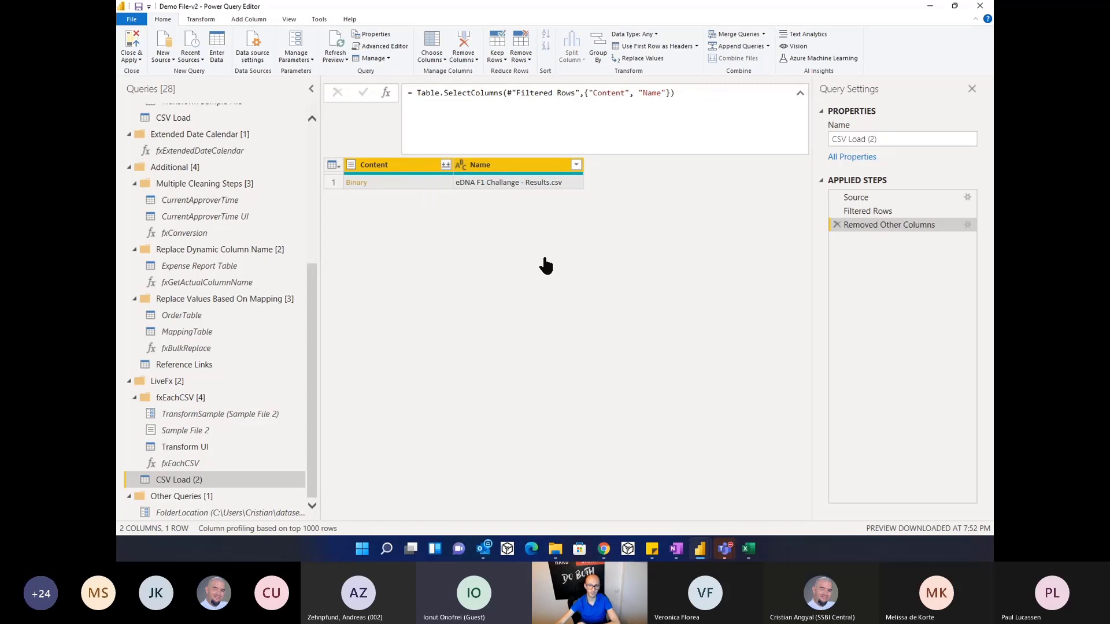
Step: Invoke fxEachCSV as a new column in CSV Load (2), with Content as the TransformSample input, and preview its nested table
left_click(252, 21)
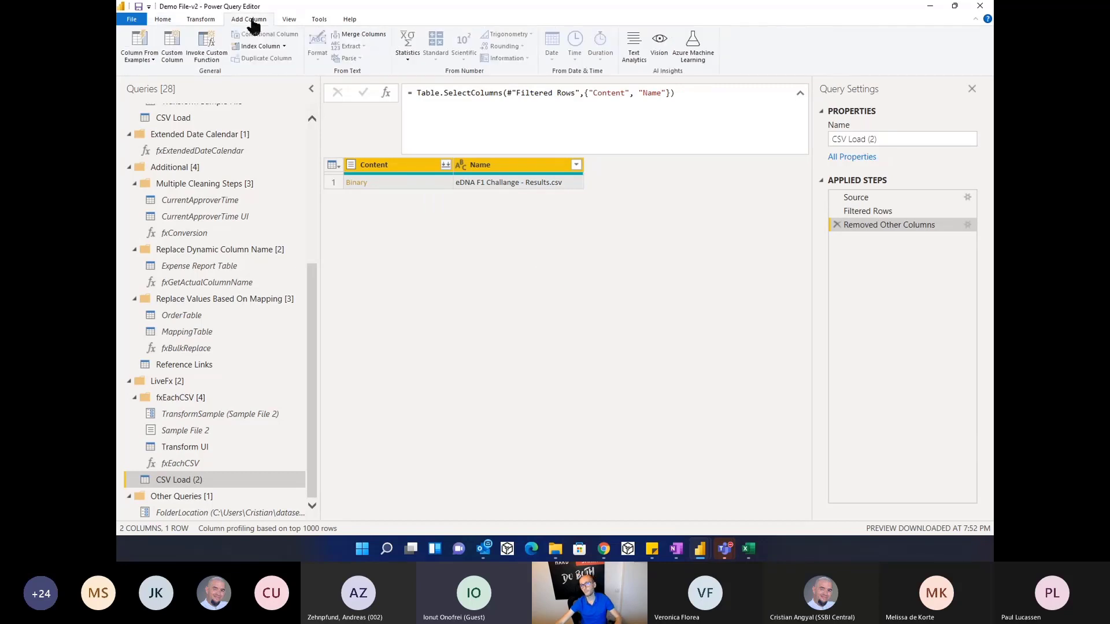
left_click(206, 51)
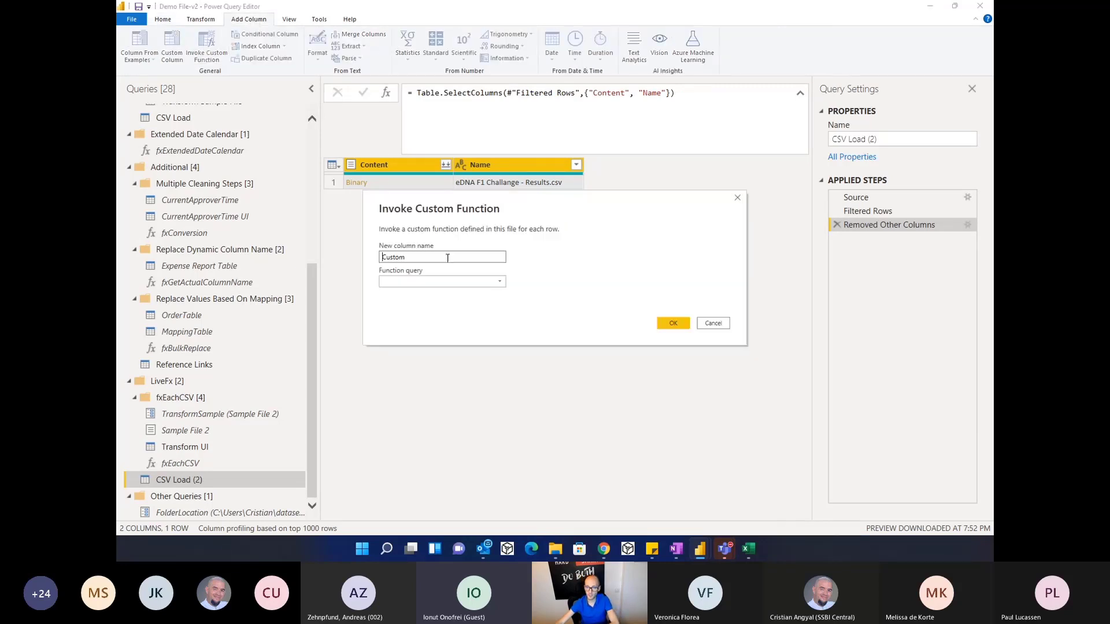
left_click(460, 281)
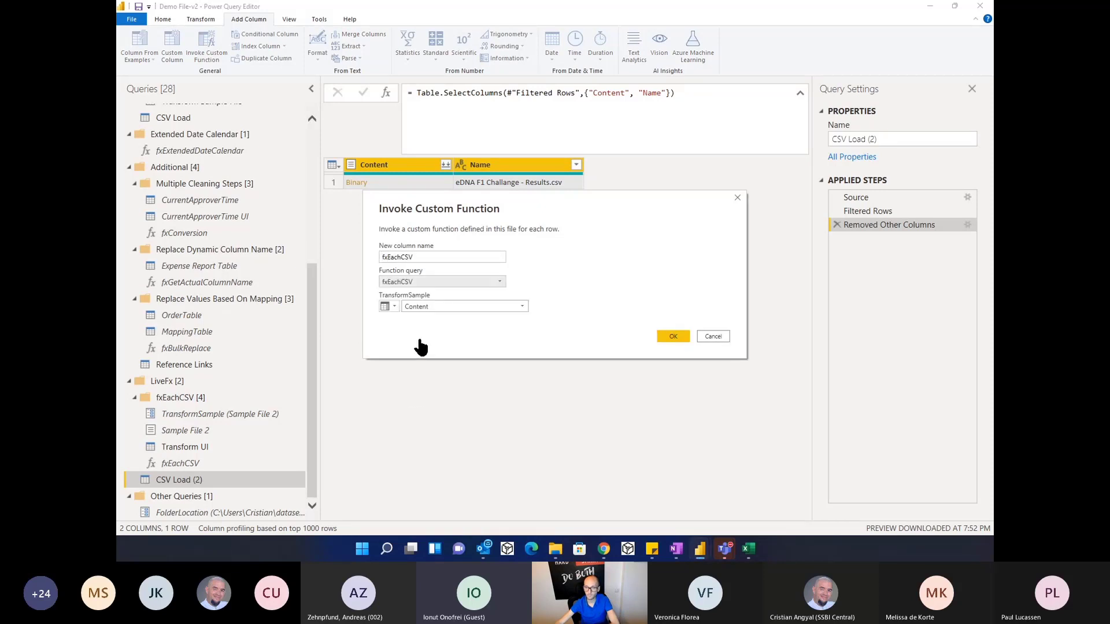
left_click(395, 307)
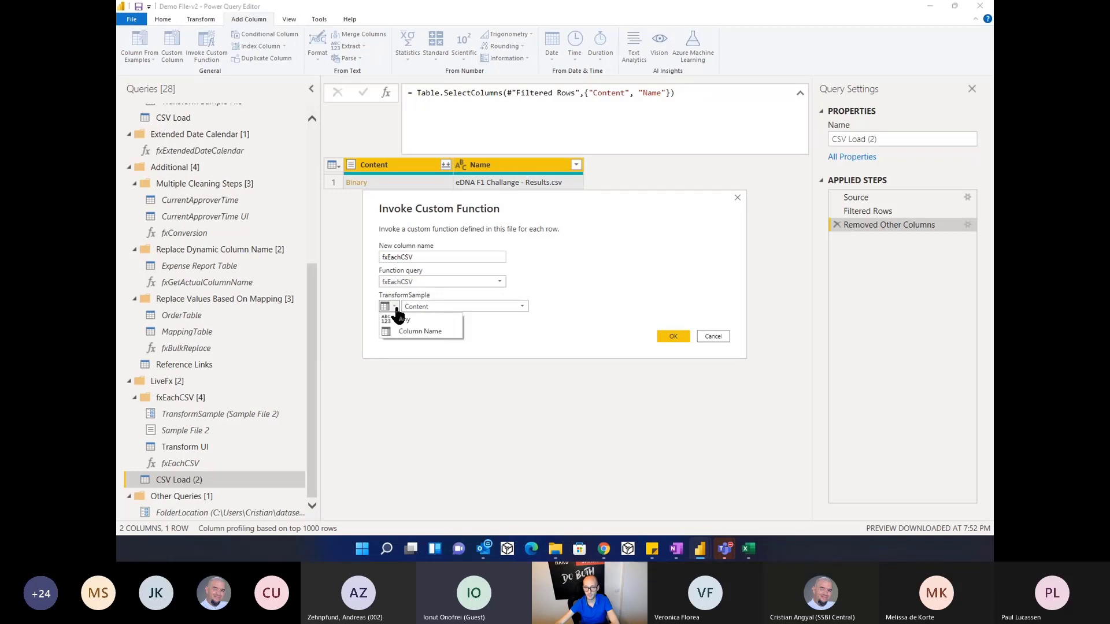
left_click(419, 331)
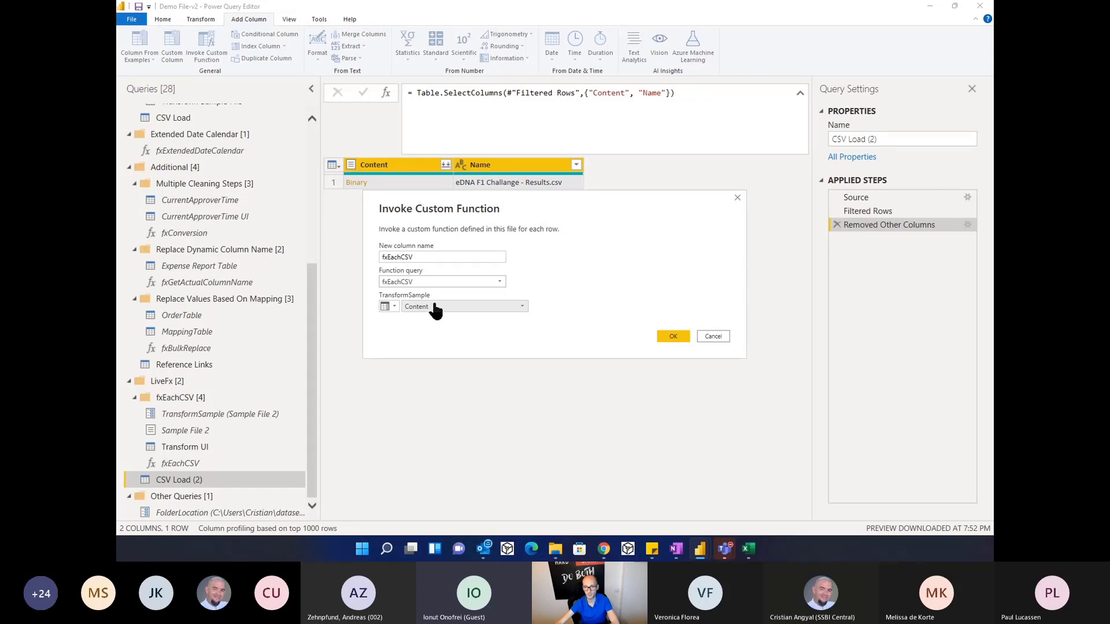
left_click(673, 338)
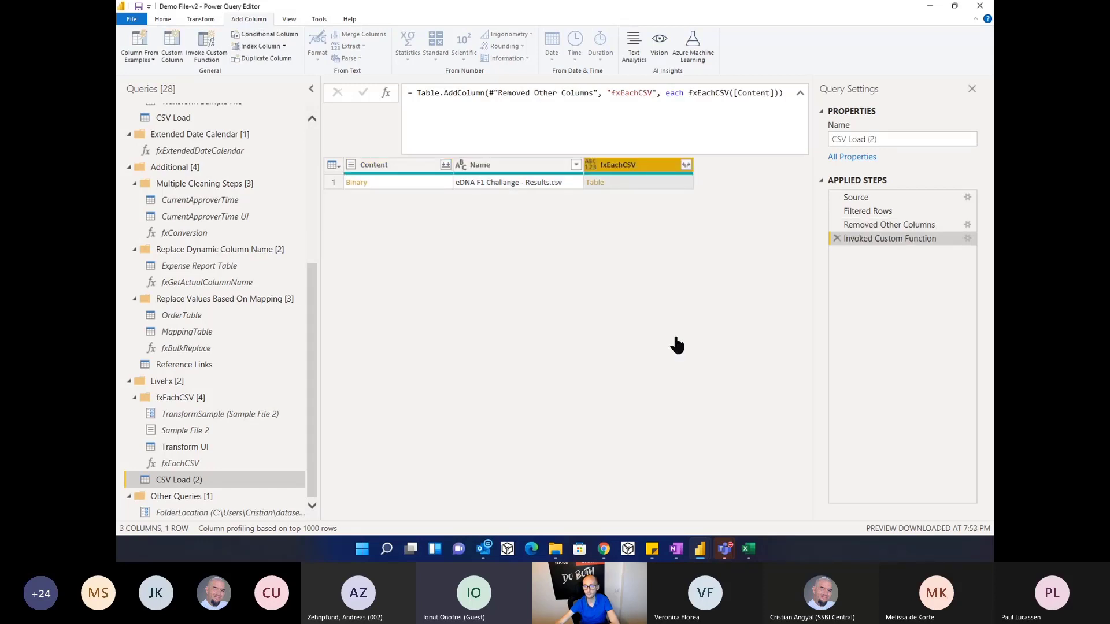
left_click(627, 189)
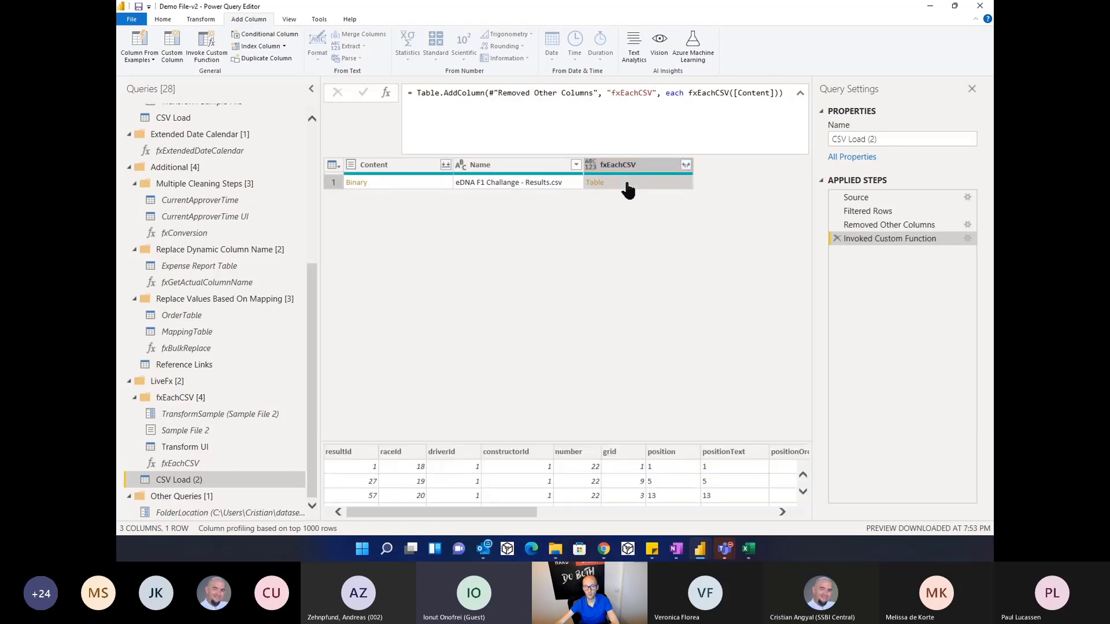
Step: Review the Filtered Rows step formula of the Transform UI query that feeds fxEachCSV
left_click_drag(488, 512, 342, 508)
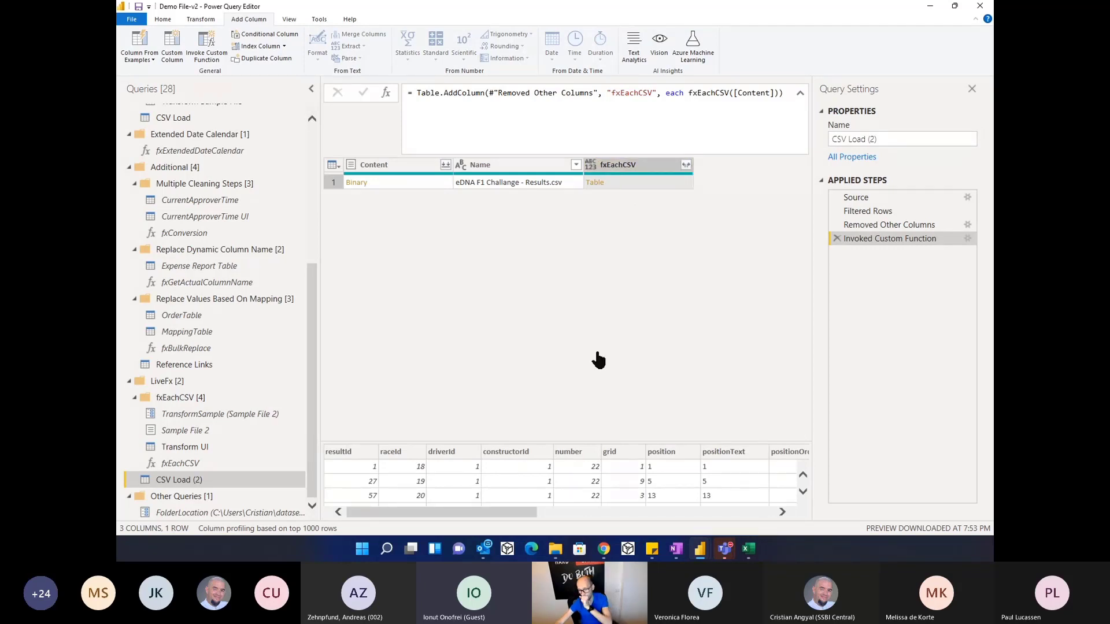
left_click(183, 451)
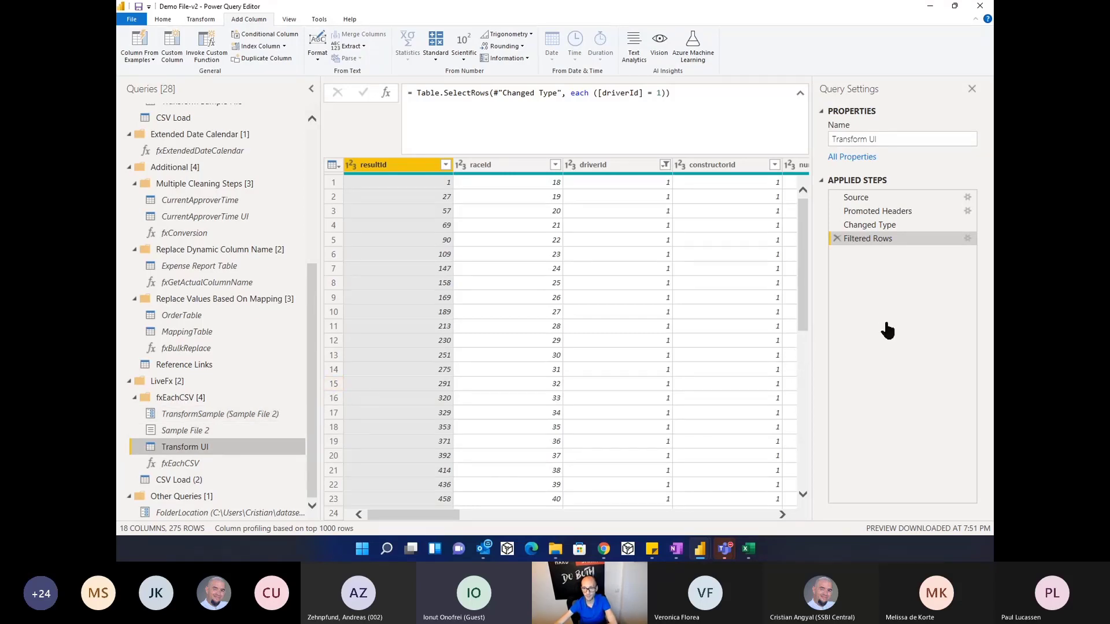
left_click(563, 94)
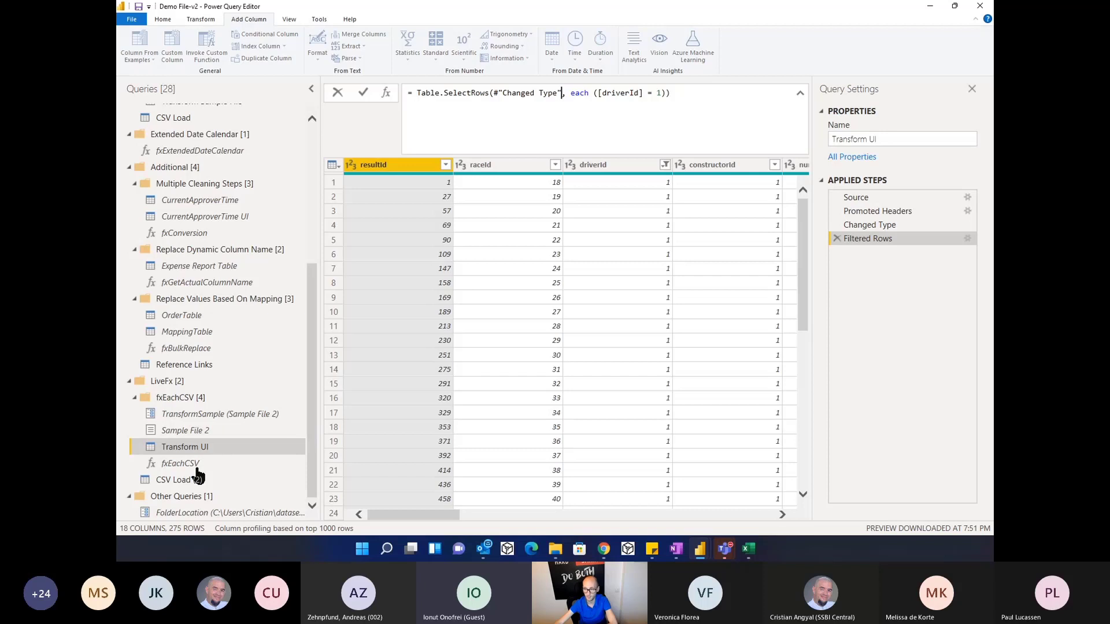
left_click(917, 306)
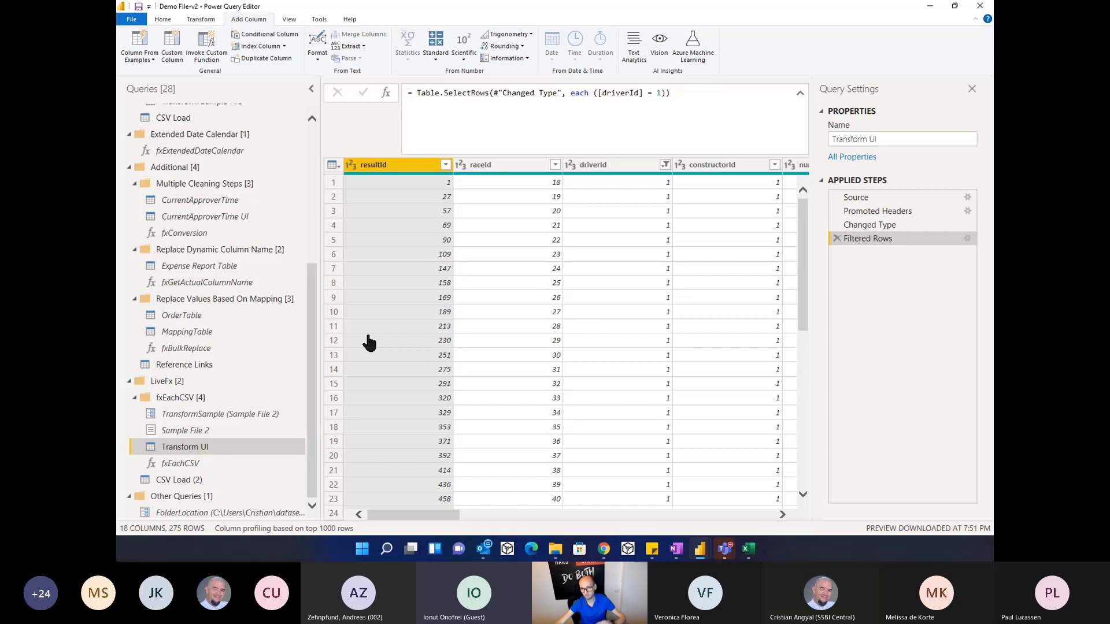
Step: Filter the resultId column of the Transform UI query to the value 1 only
left_click(445, 164)
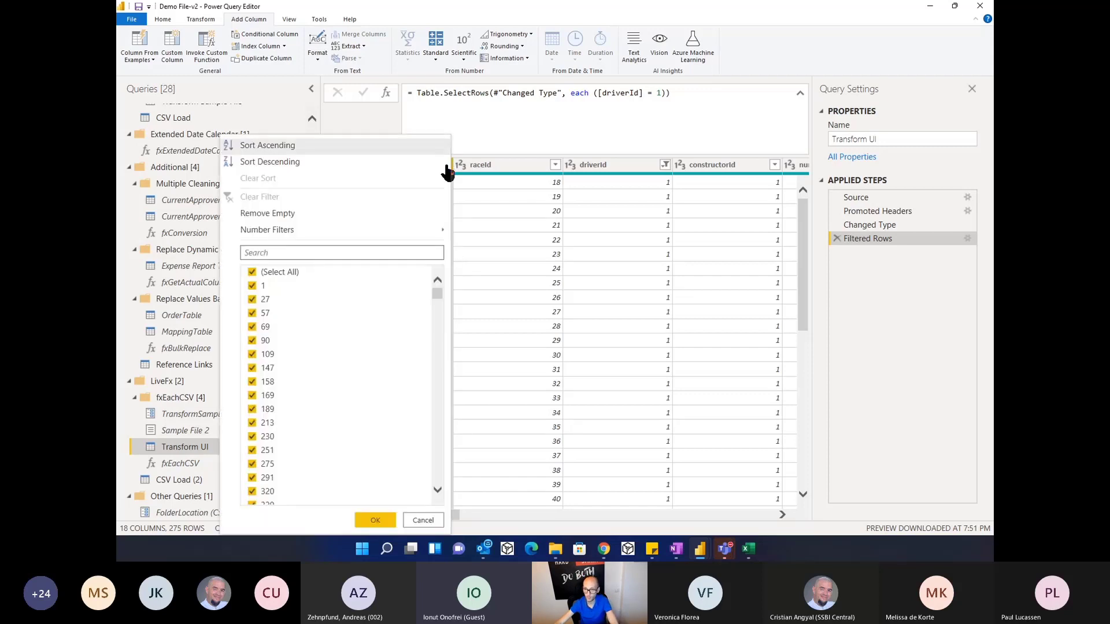
left_click(252, 272)
left_click(252, 285)
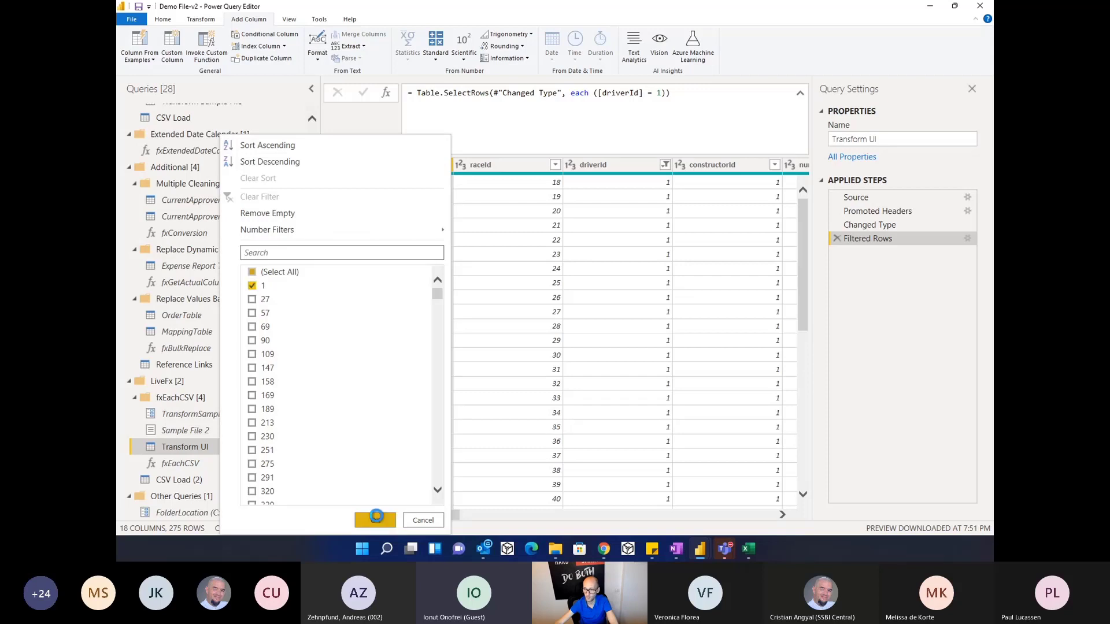
left_click(376, 521)
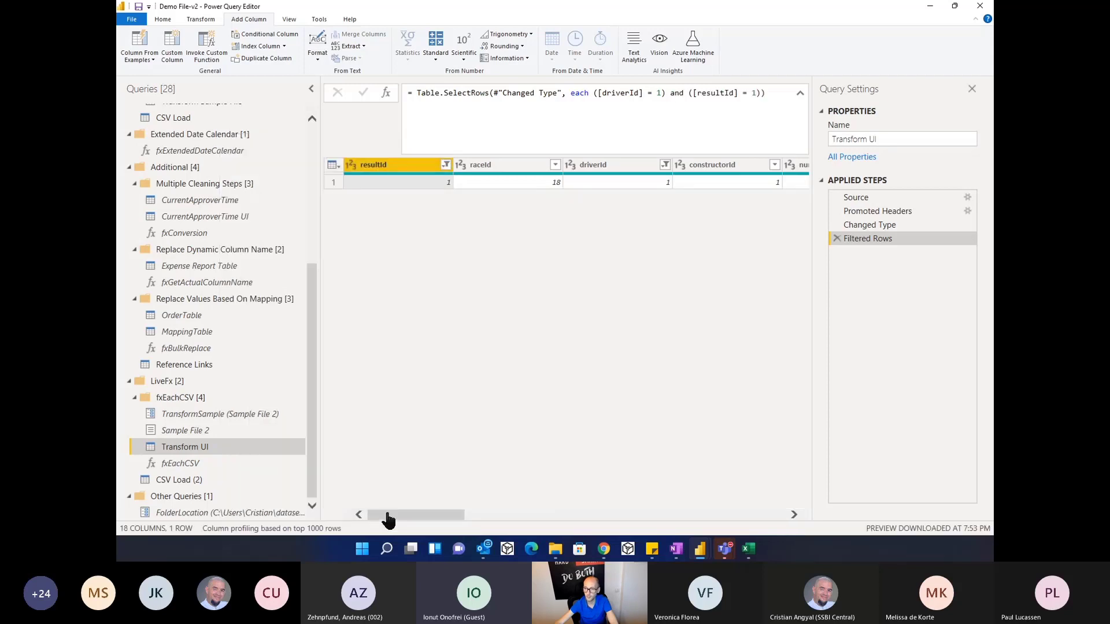
Step: Delete the Filtered Rows step from the Transform UI query
left_click(837, 239)
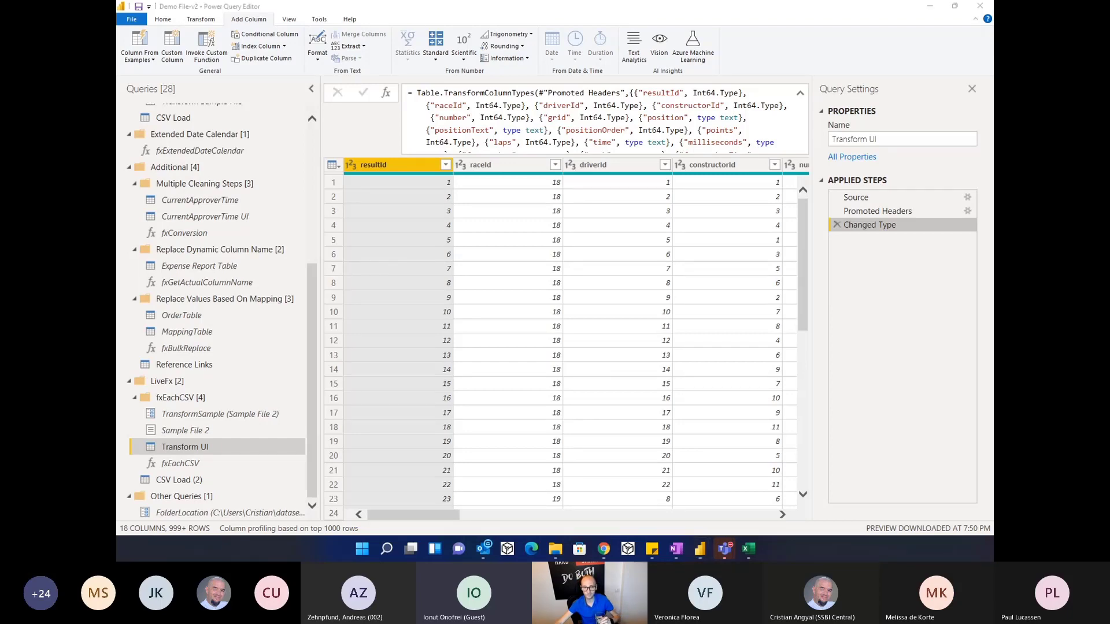
key("super+d")
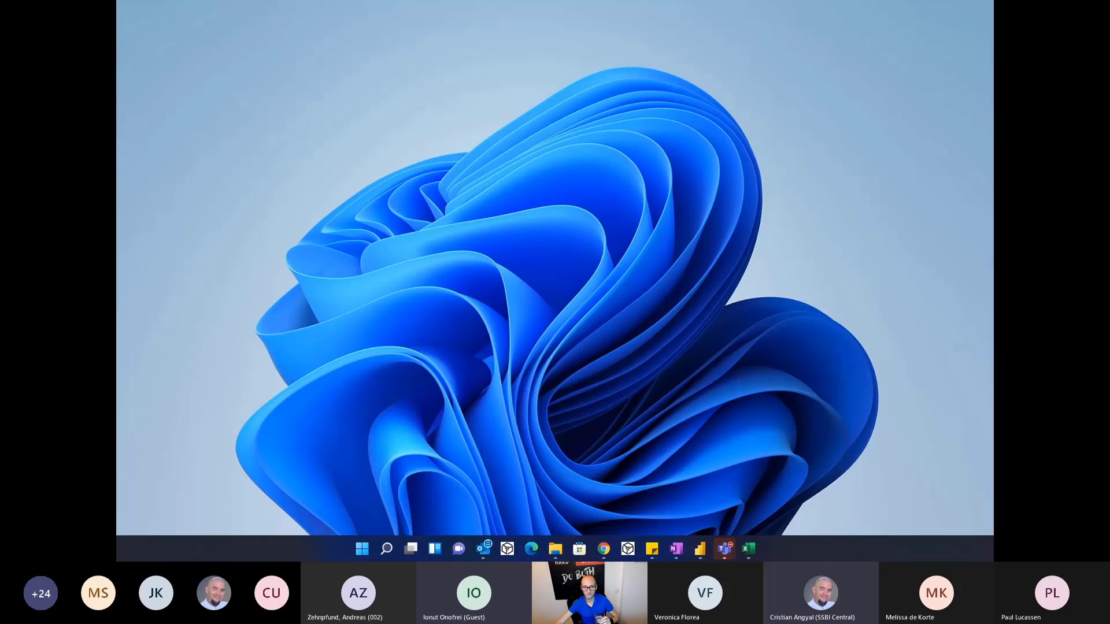
key("super+d")
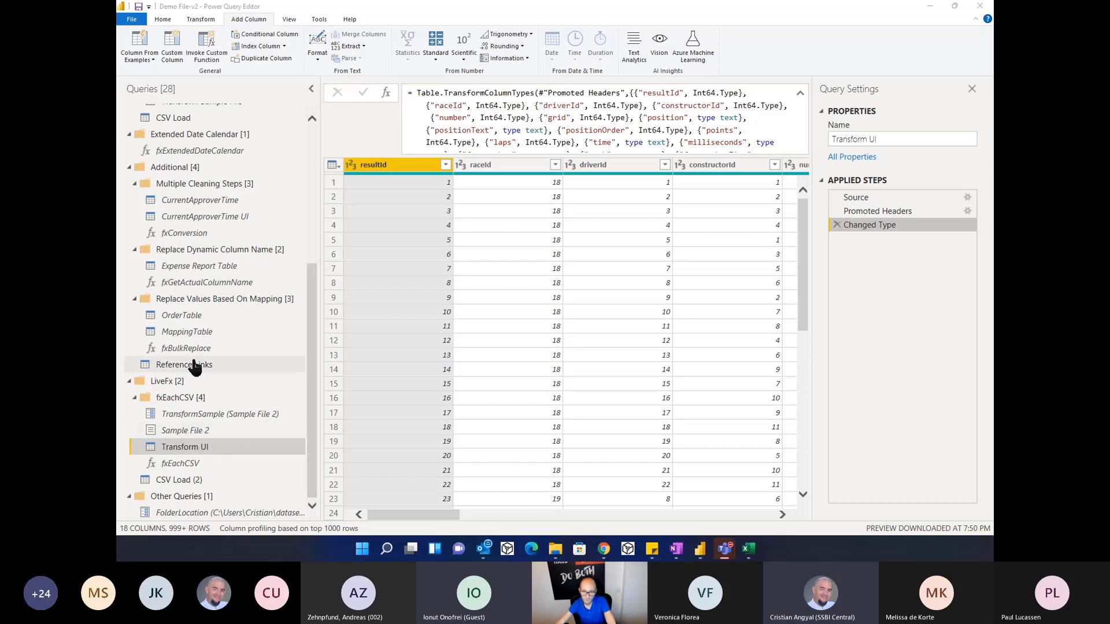
Step: Collapse the Simple Function - Square, Worksheet Function - Manual Creation, Linked UI - Automatic and LiveFx query groups
scroll(194, 366, "up", 4)
scroll(194, 365, "up", 1)
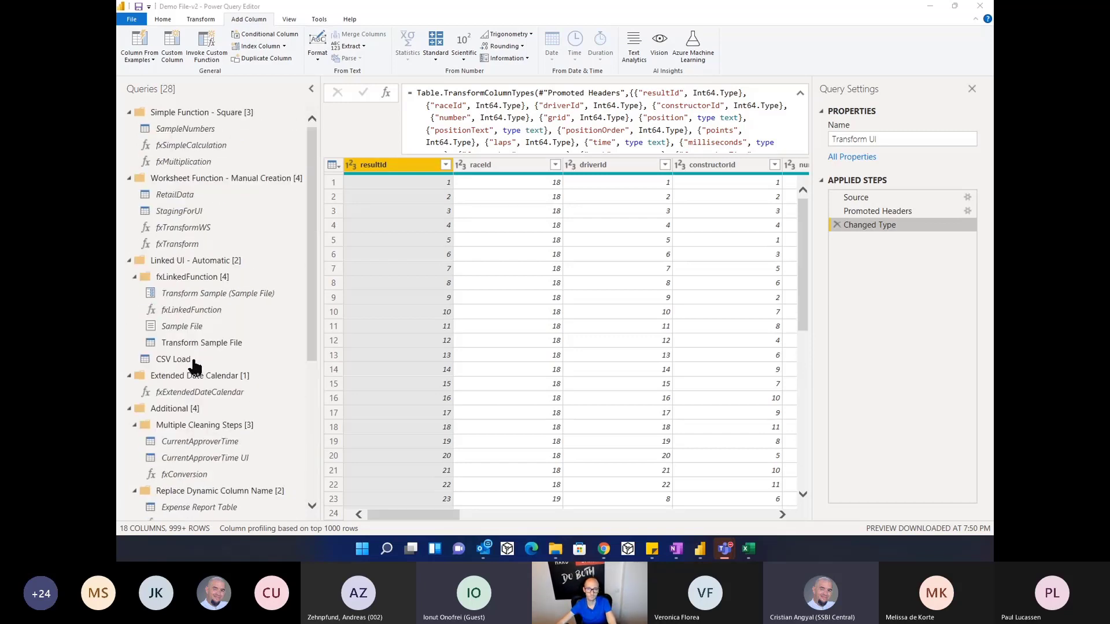
left_click(130, 114)
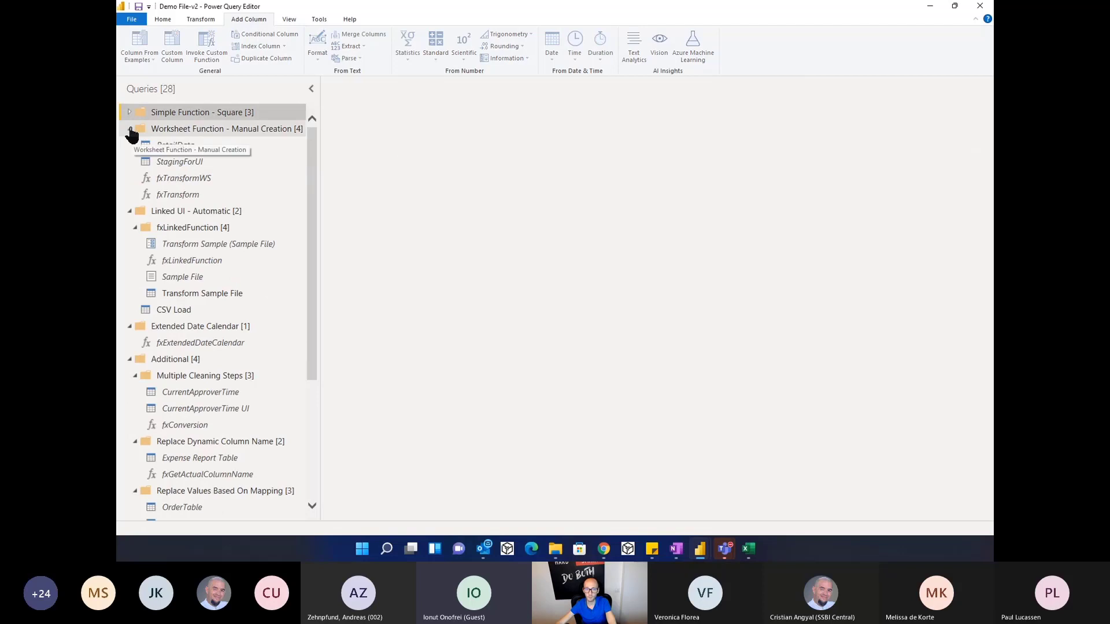
left_click(130, 128)
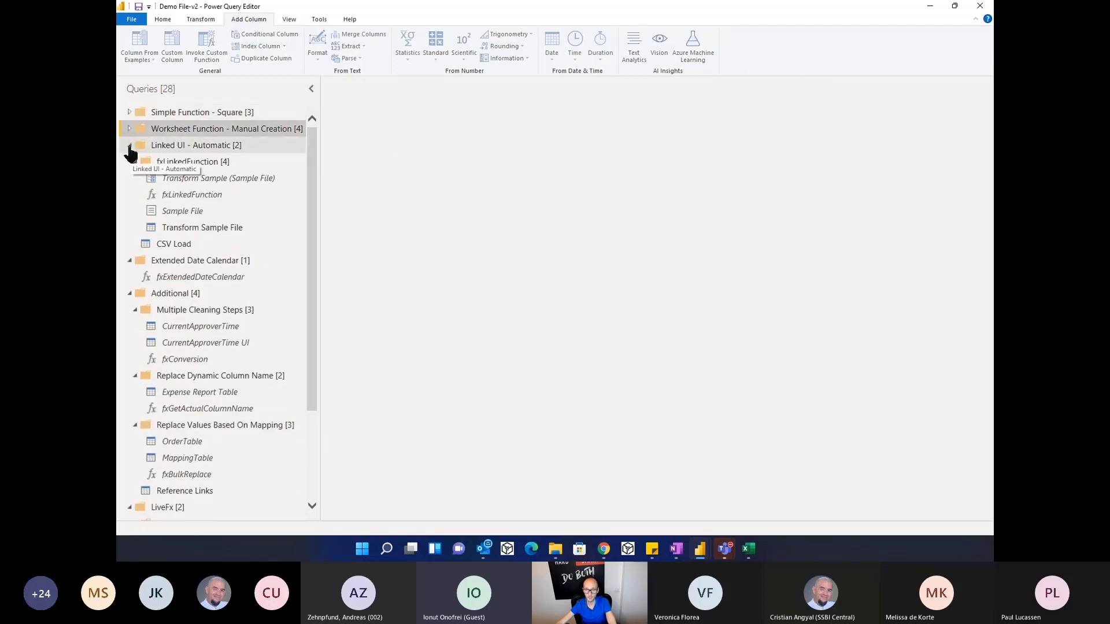
left_click(129, 146)
scroll(179, 252, "down", 2)
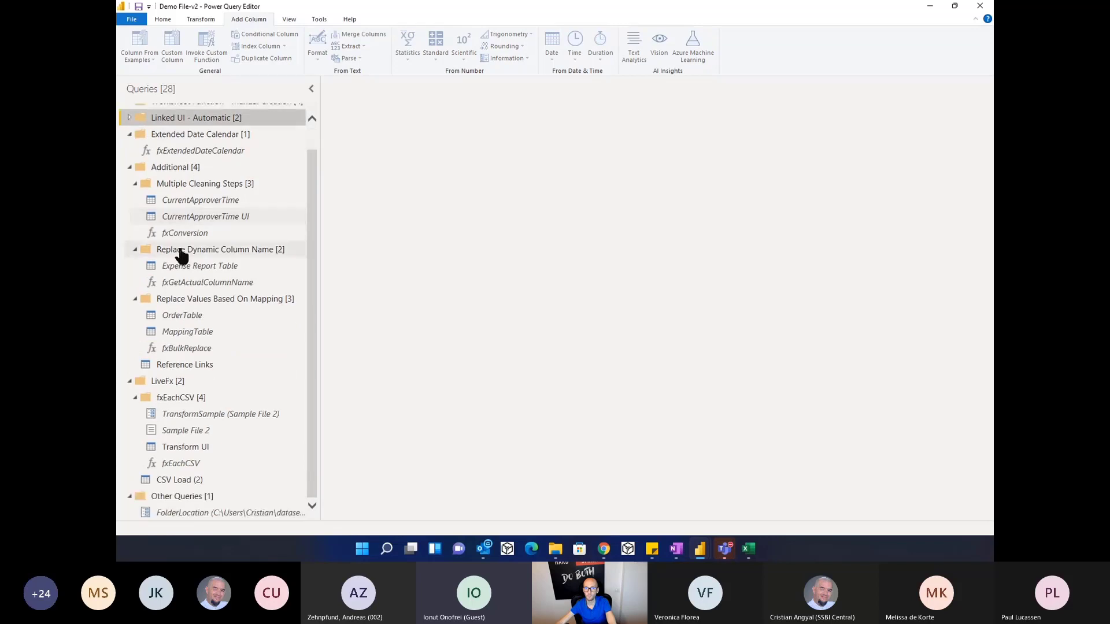
left_click(129, 382)
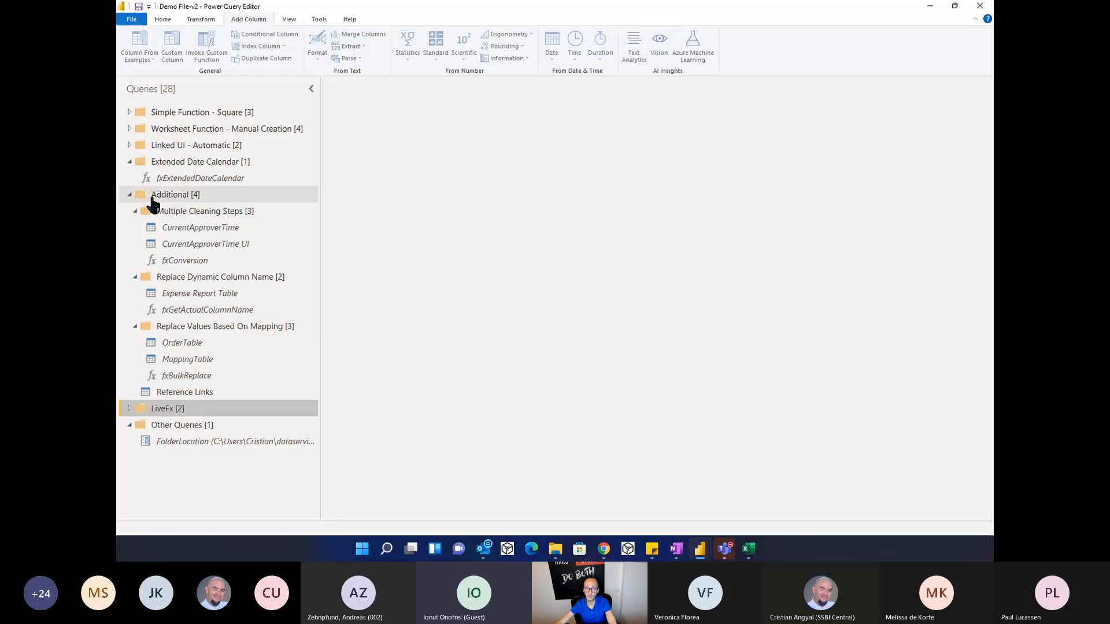
Step: Compare the Time With Current Approver texts in CurrentApproverTime with the TotalMinutesValue column computed by the fxConversion function
left_click(215, 234)
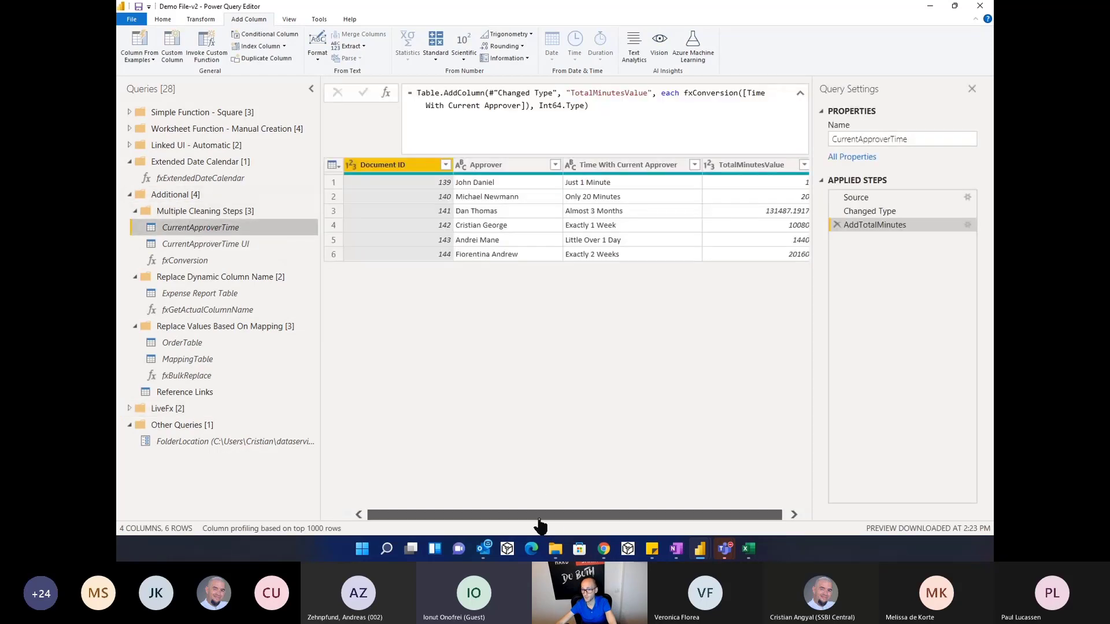
left_click_drag(538, 520, 577, 520)
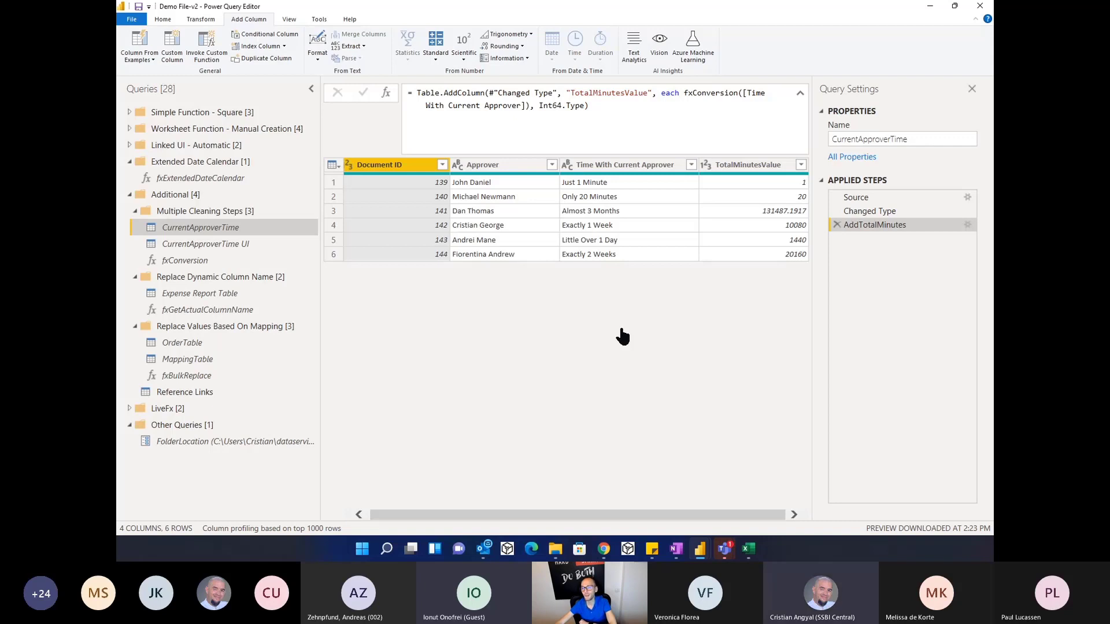
left_click(208, 264)
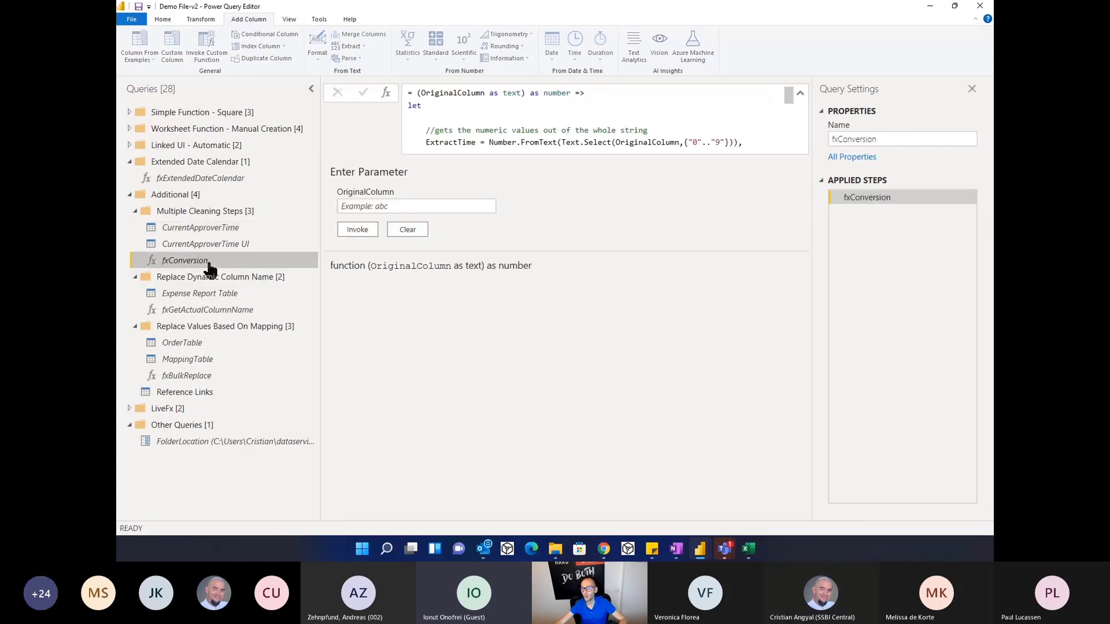
left_click(195, 230)
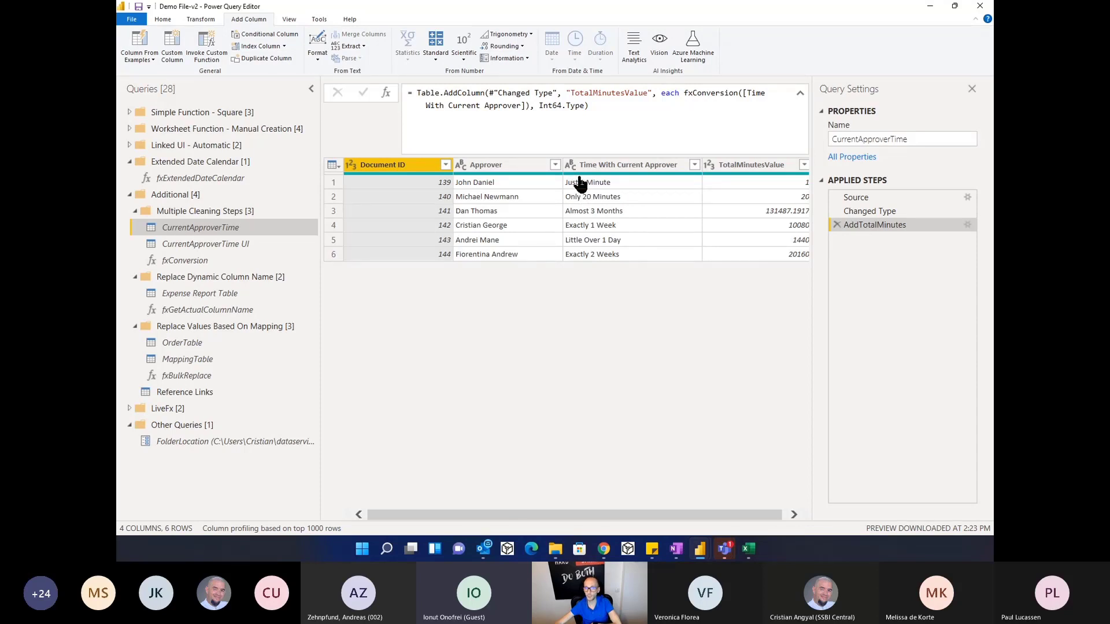
left_click(647, 185)
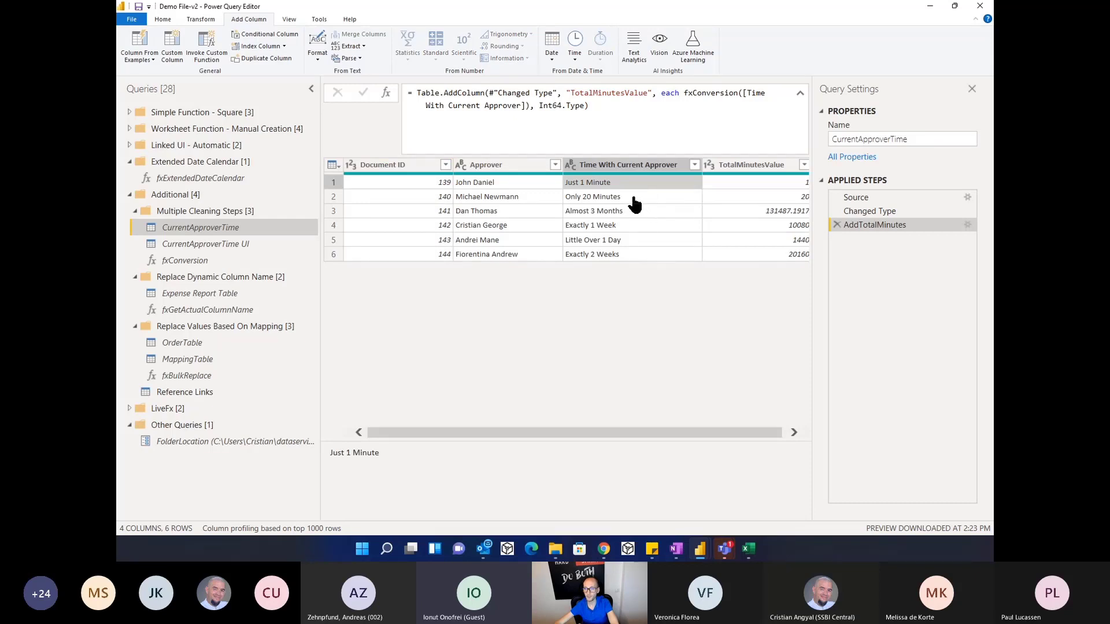
left_click(634, 197)
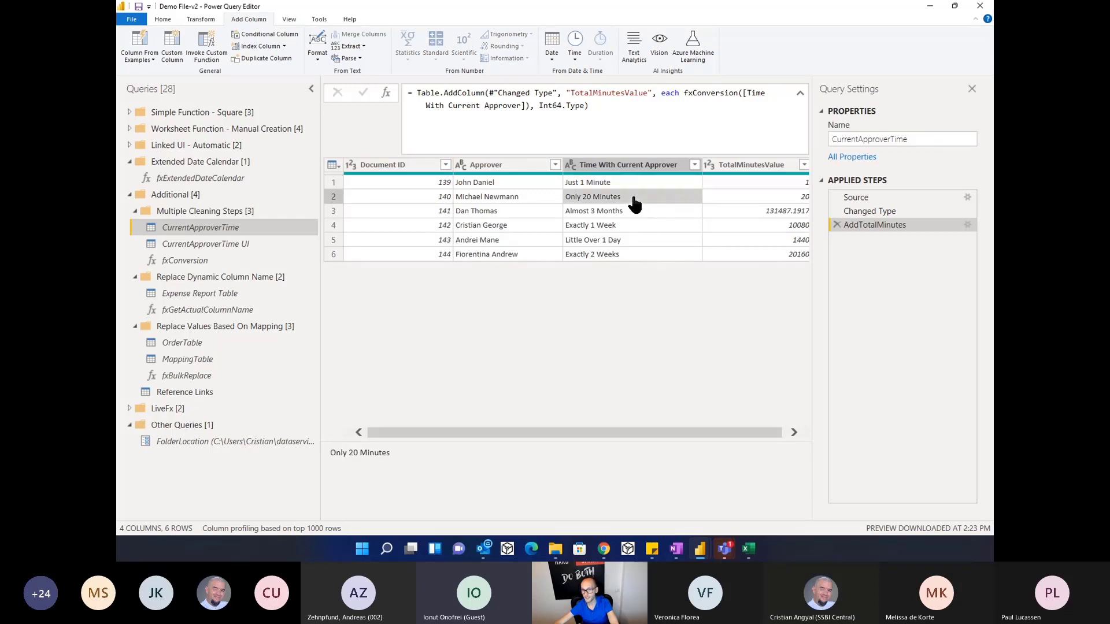
left_click(619, 185)
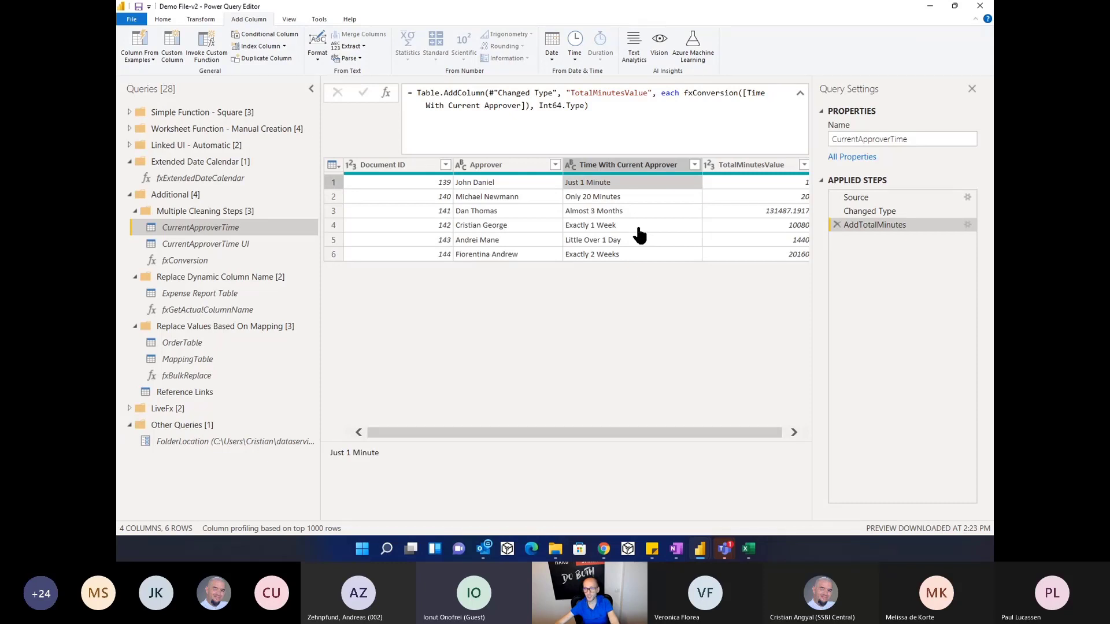
Step: Read through the fxConversion code in an enlarged Advanced Editor and close it without changes
left_click(185, 260)
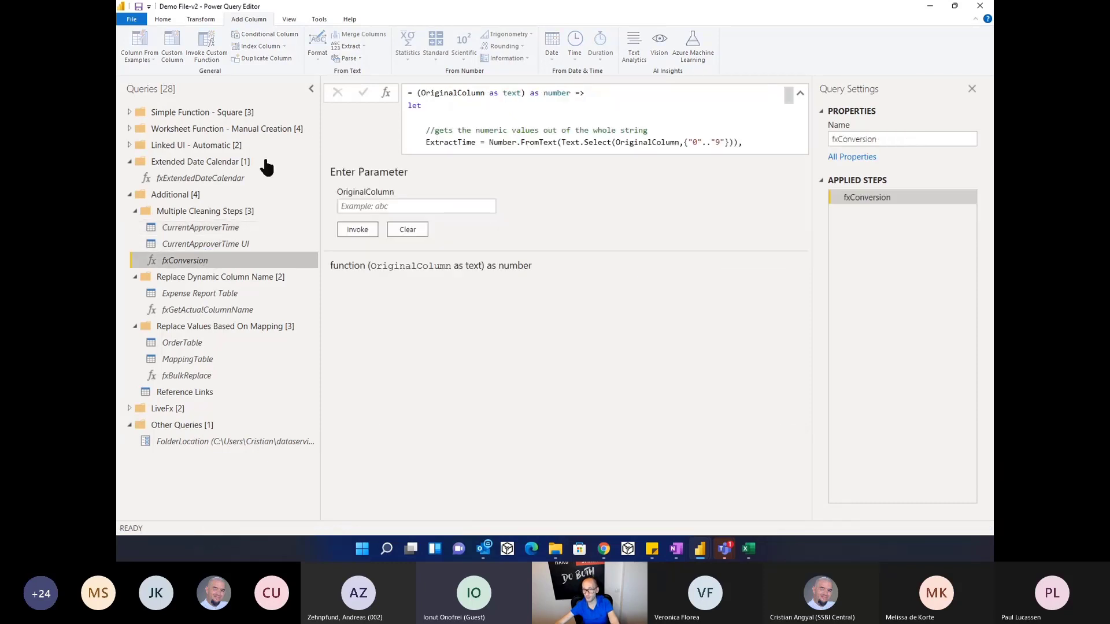
left_click(163, 20)
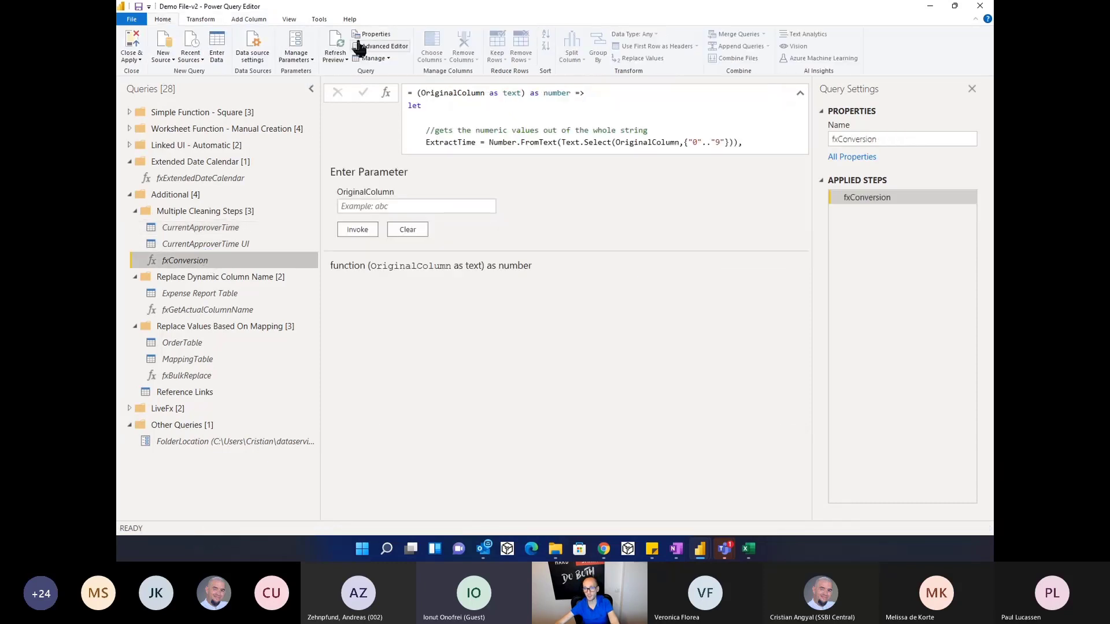
left_click(380, 46)
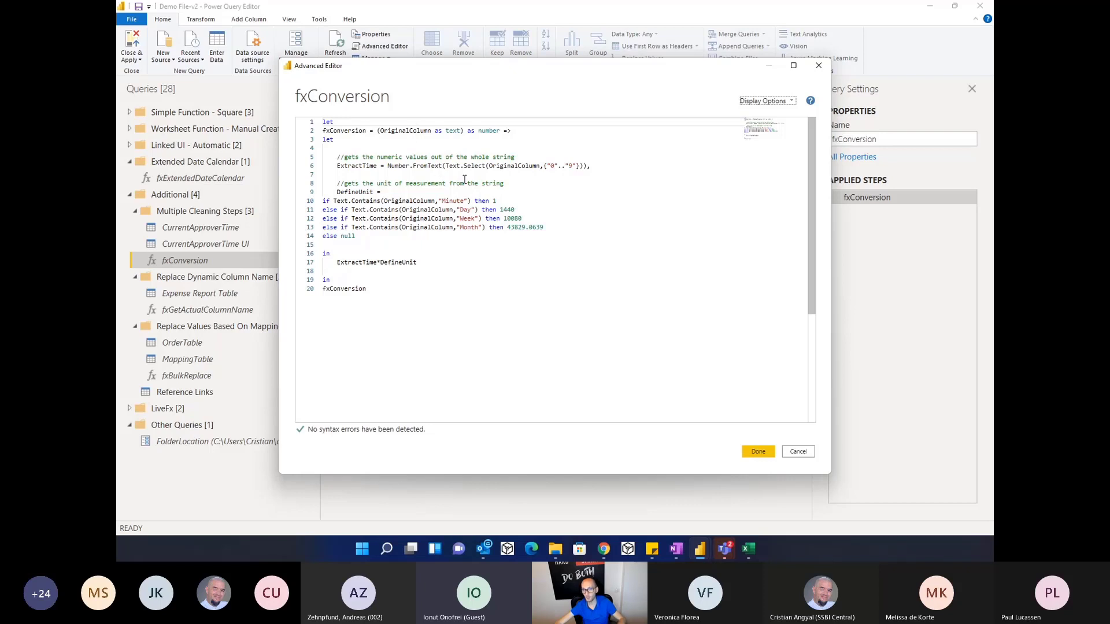
scroll(476, 176, "up", 2)
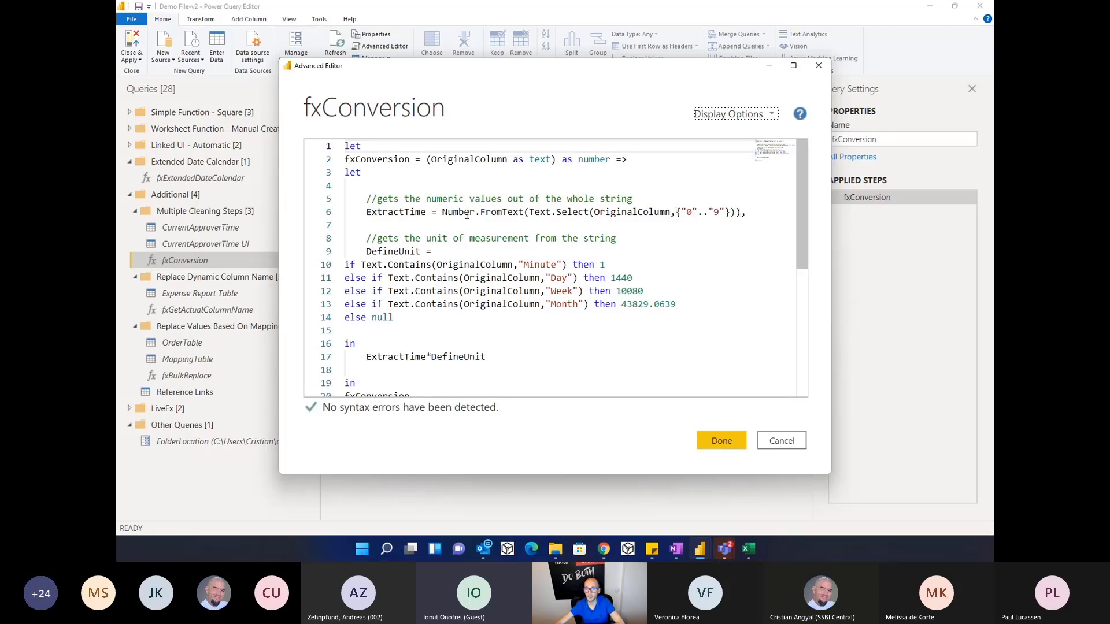
scroll(467, 215, "down", 1)
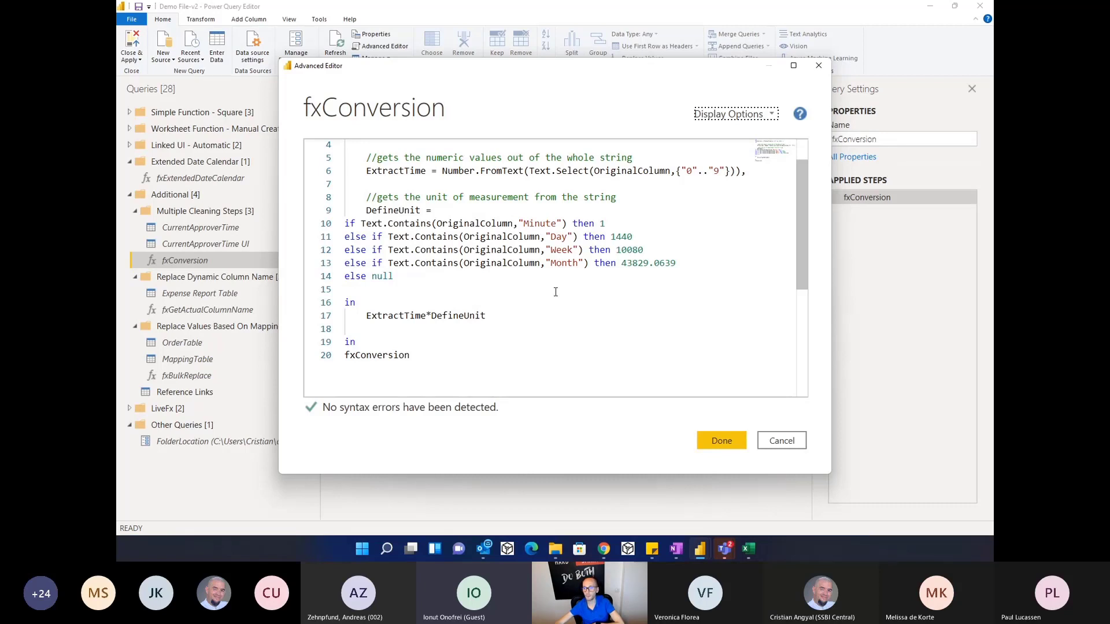
left_click(720, 441)
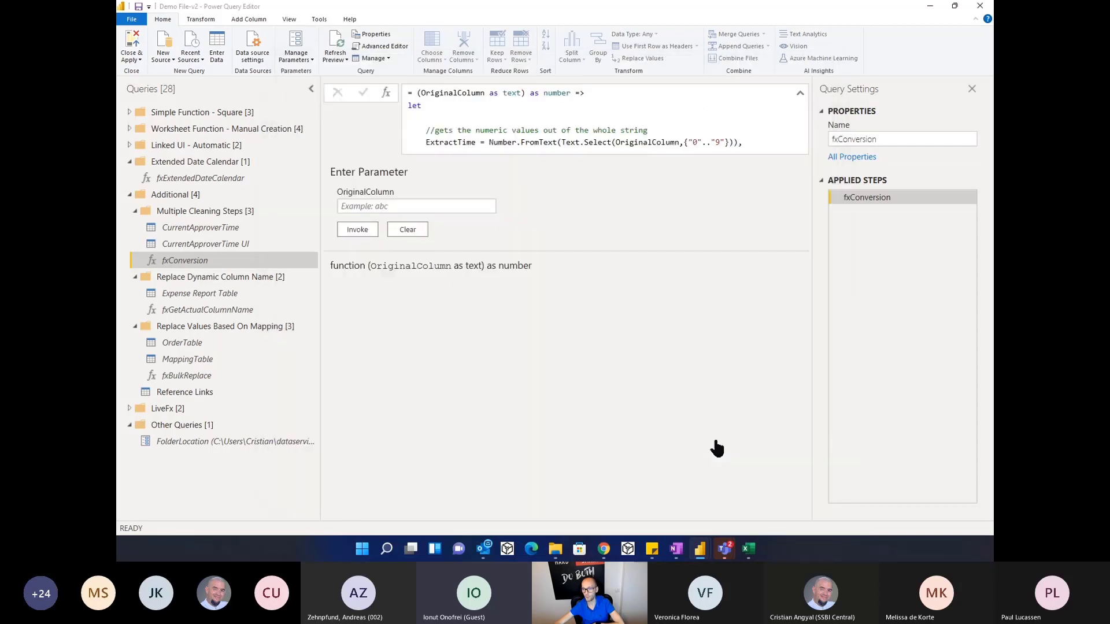
Step: Revisit CurrentApproverTime, read the description of the Replace Values Based On Mapping group, and switch to the Power BI Desktop report window
left_click(227, 232)
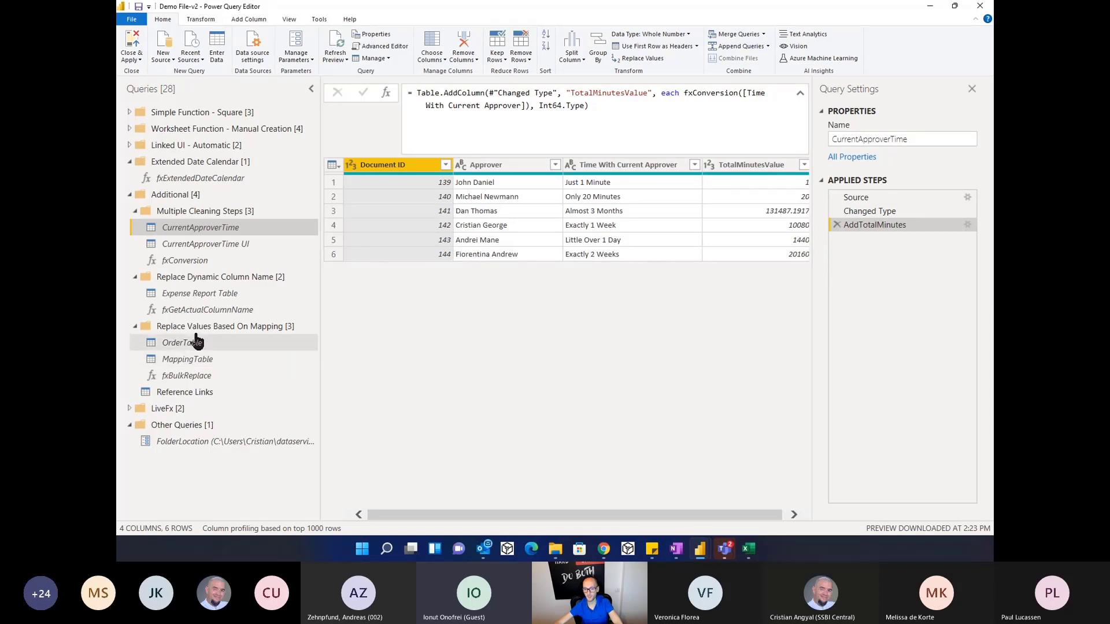
mouse_move(222, 336)
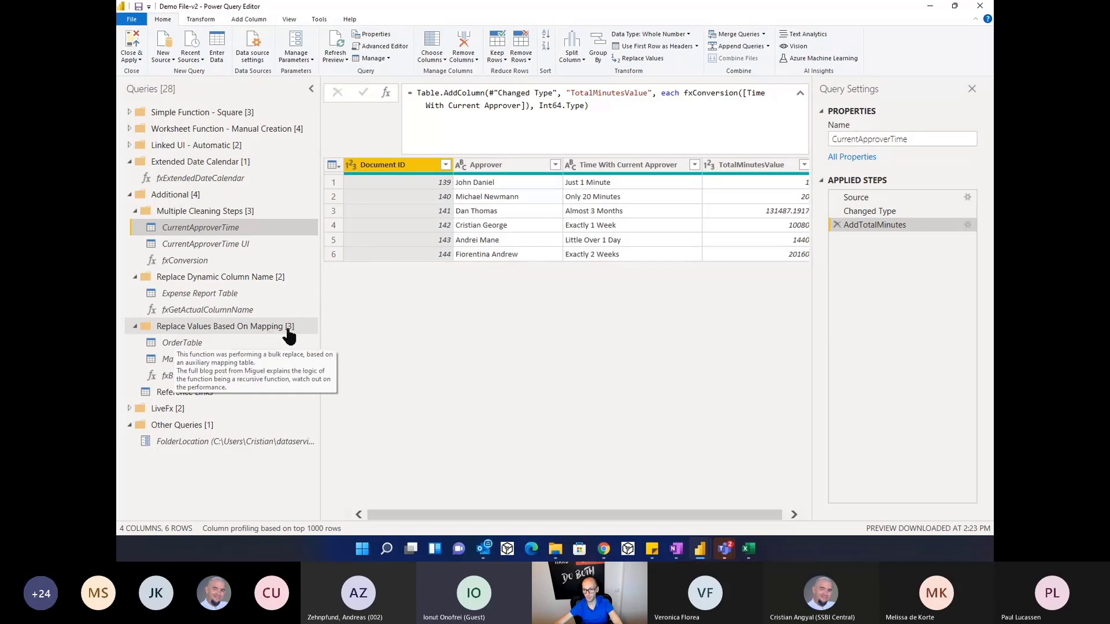
left_click(707, 555)
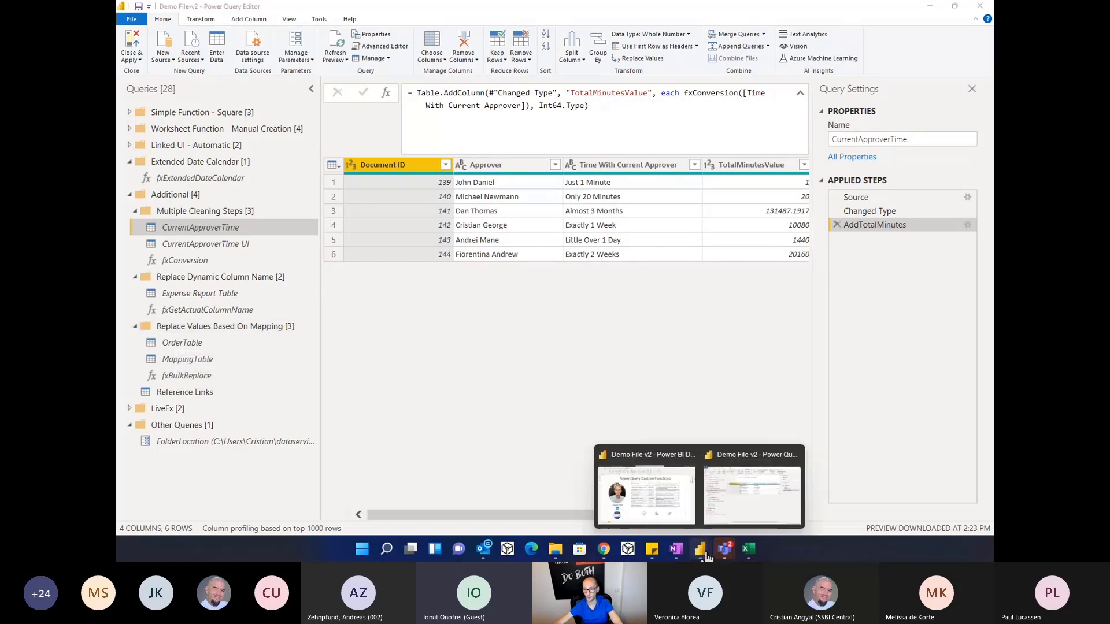
left_click(648, 486)
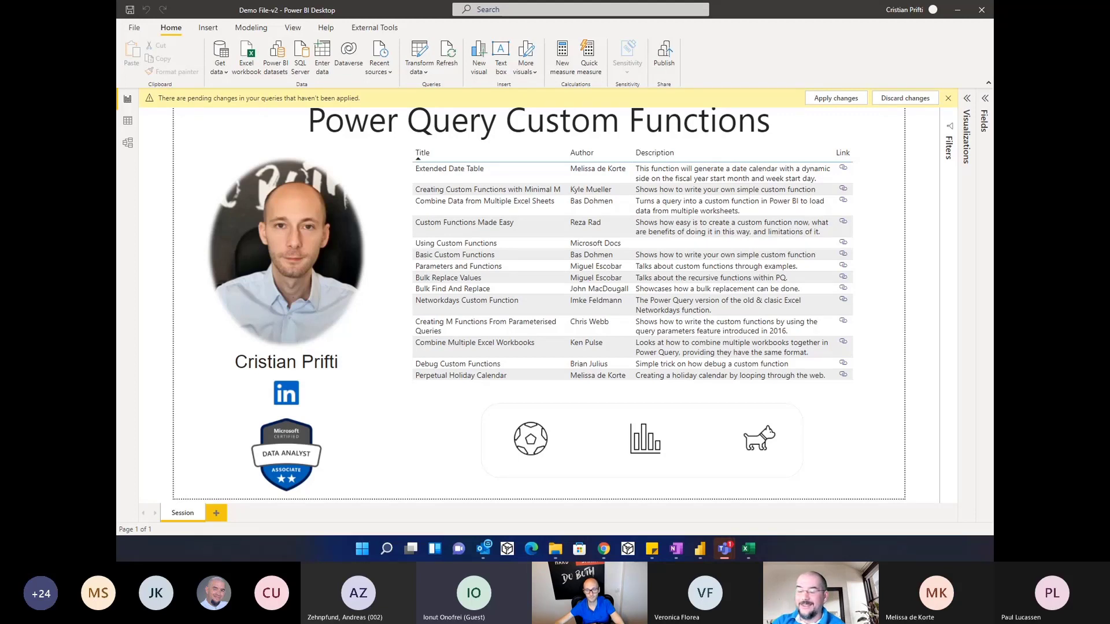
key("alt+Tab")
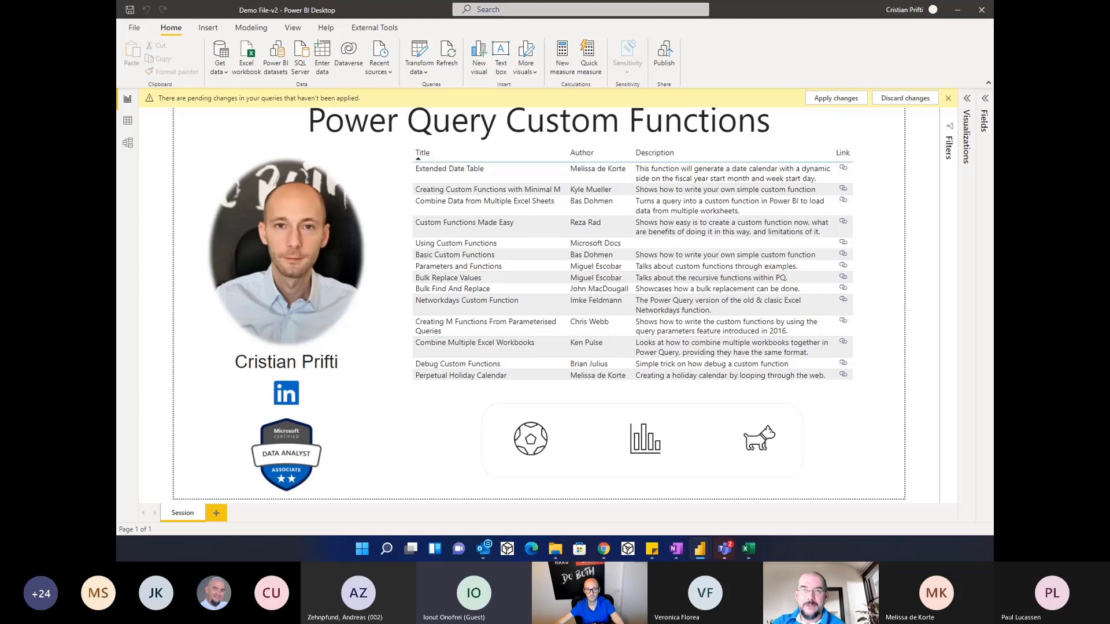
key("alt+Tab")
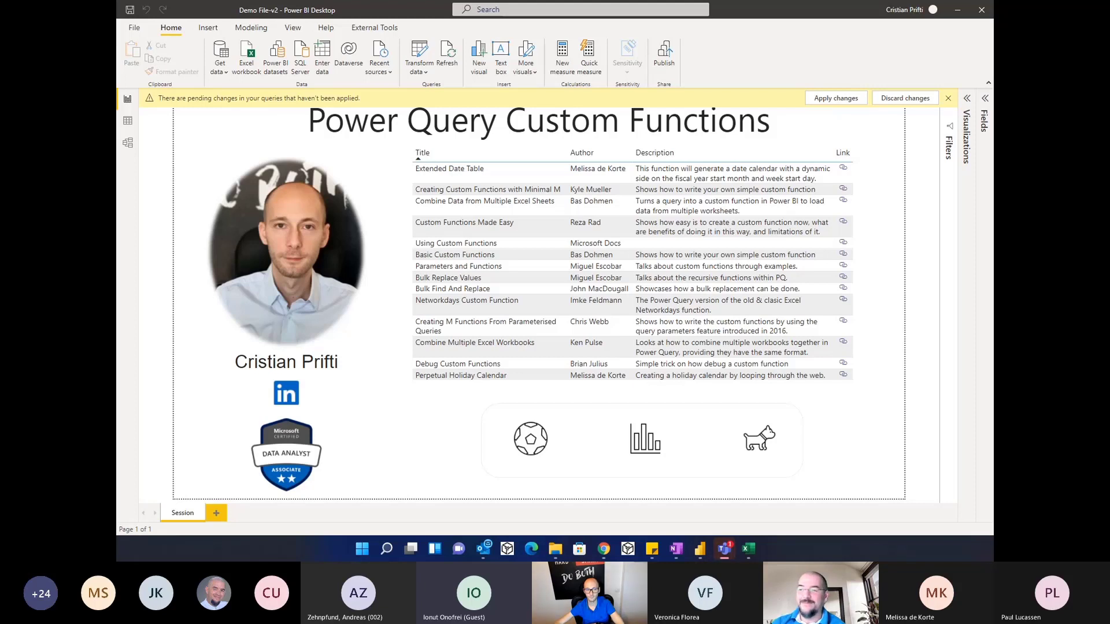
key("alt+Tab")
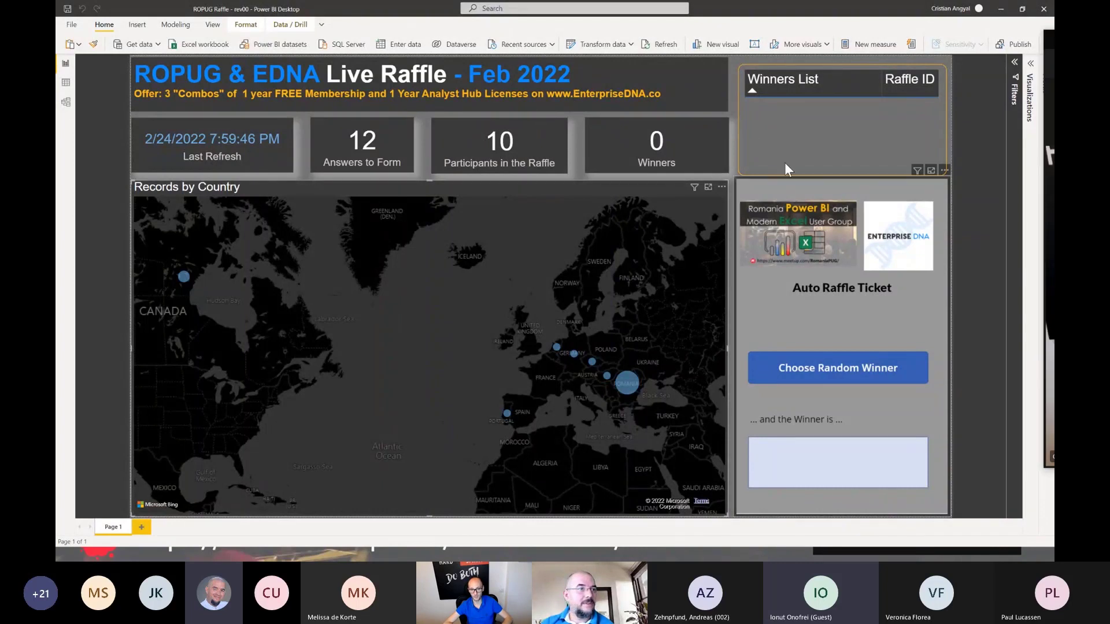
Step: Refresh the raffle report's data twice to bring in the latest form answers
left_click(659, 44)
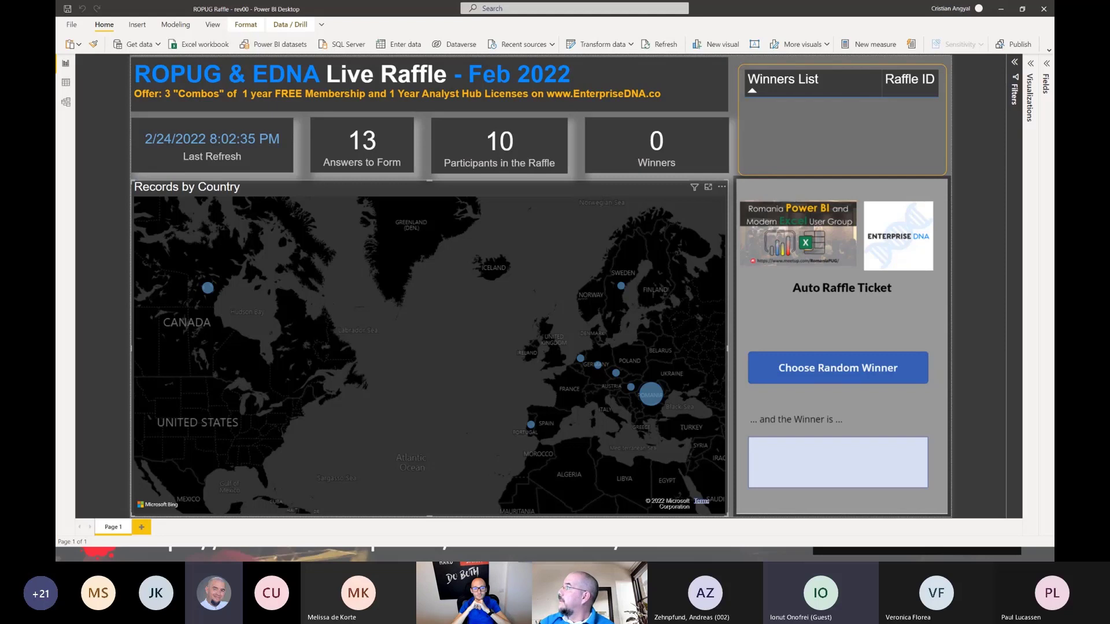
left_click(663, 49)
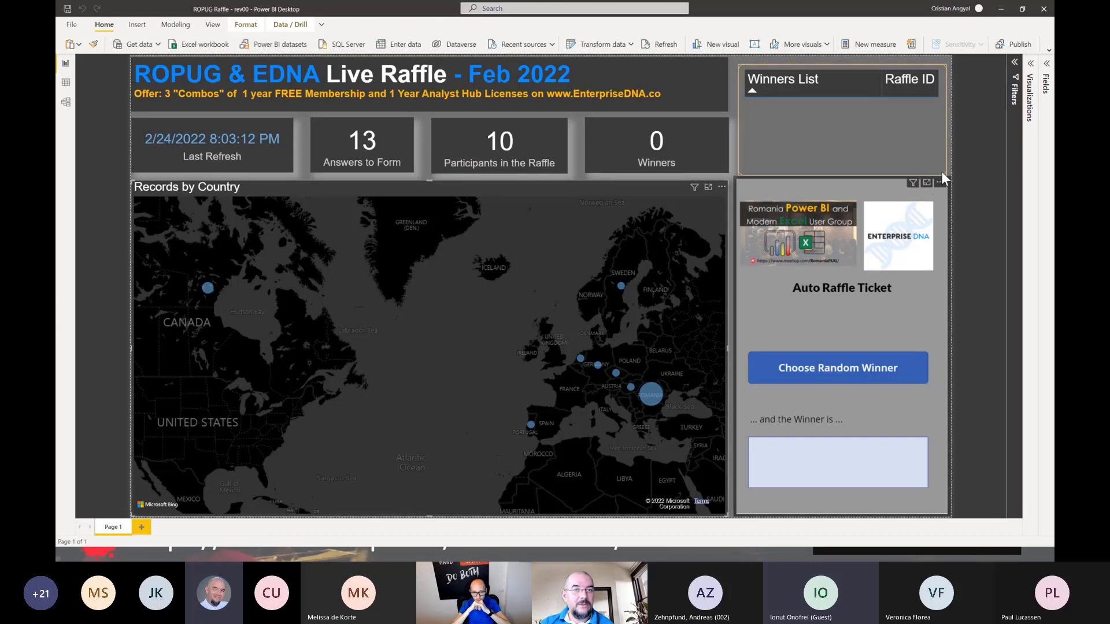
left_click(940, 183)
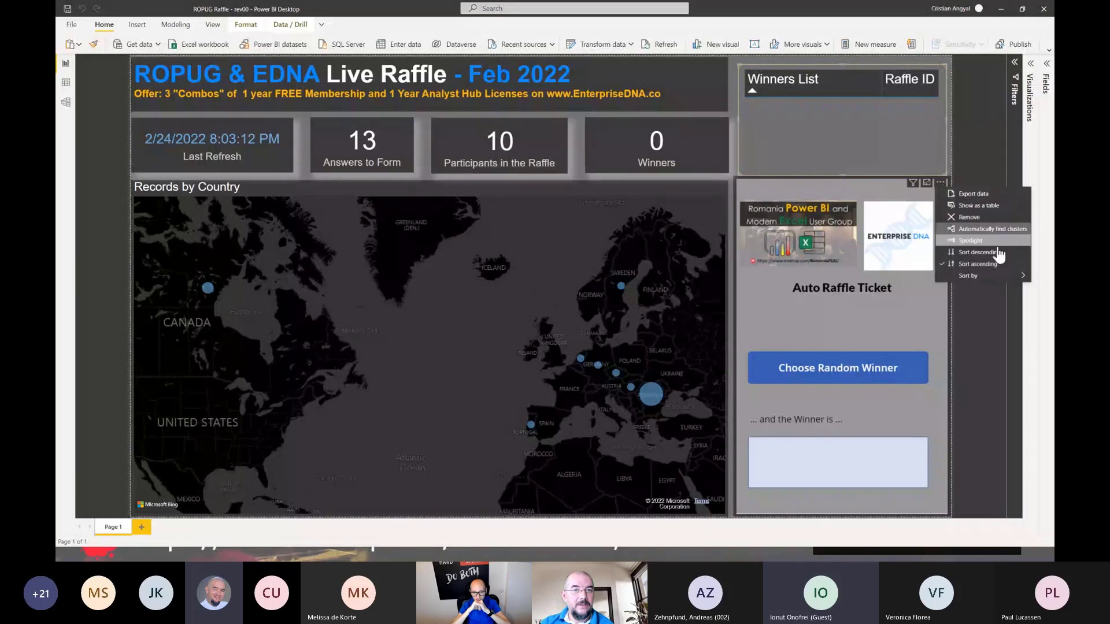
left_click(977, 241)
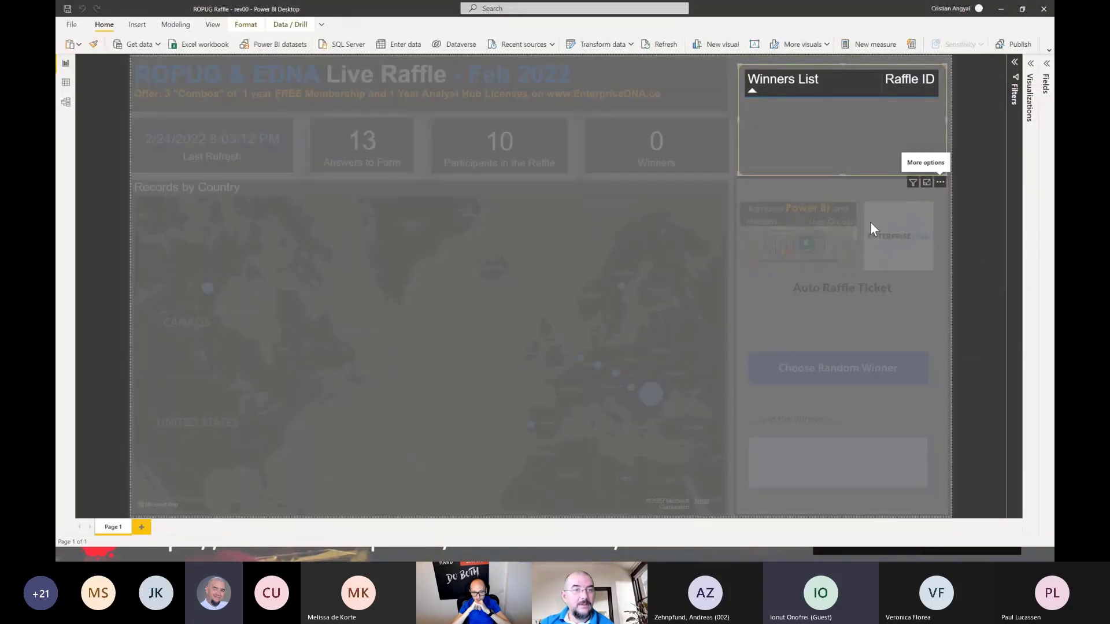
left_click(941, 182)
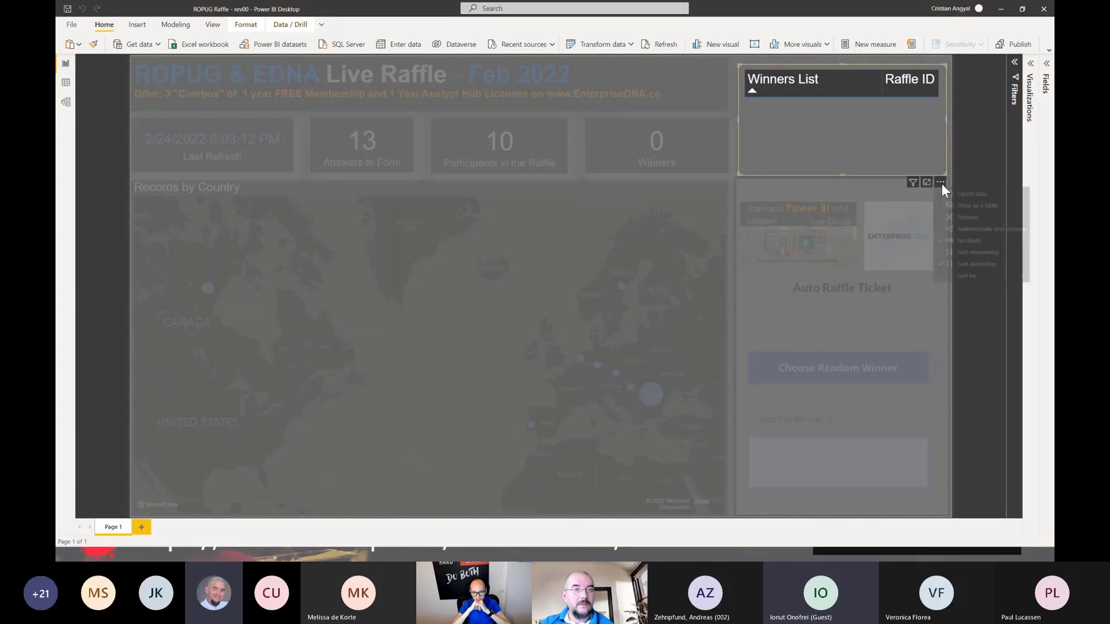
left_click(961, 242)
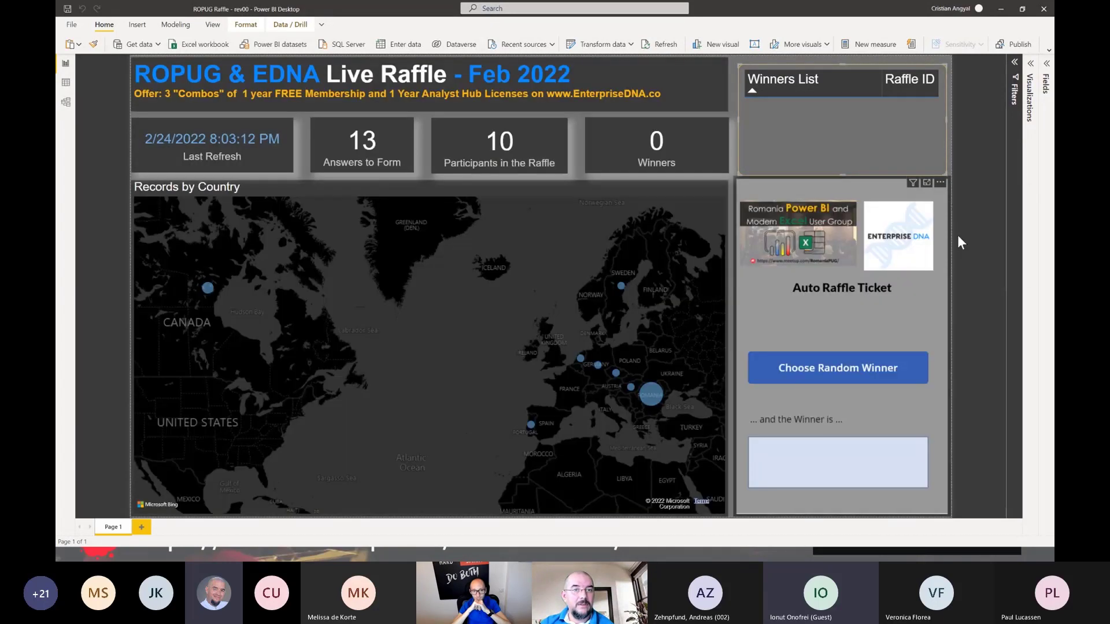
left_click(941, 183)
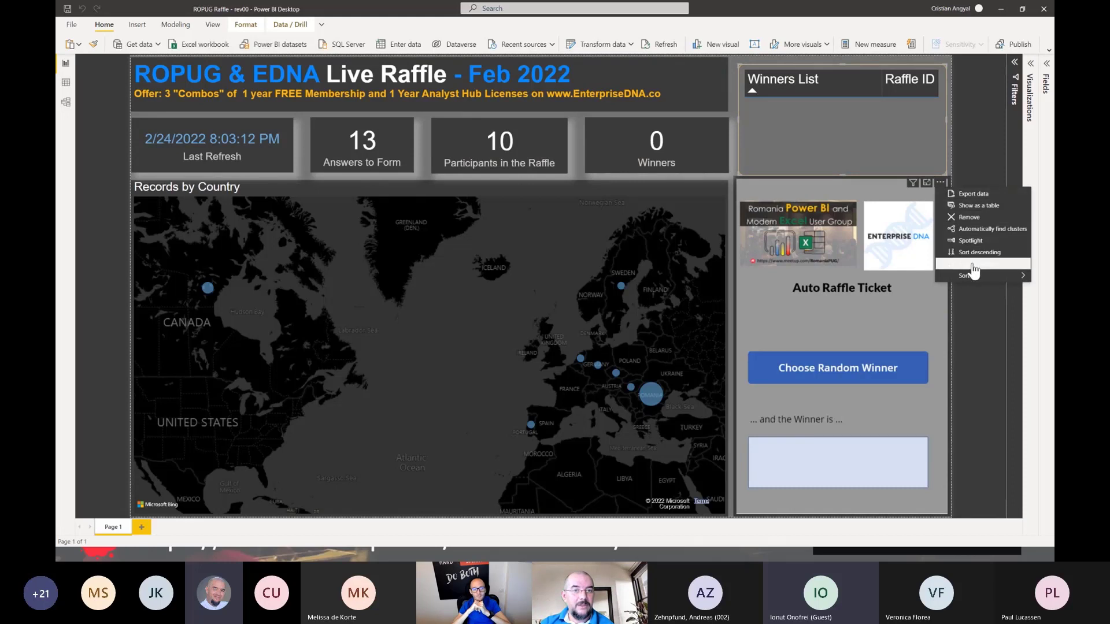
left_click(969, 240)
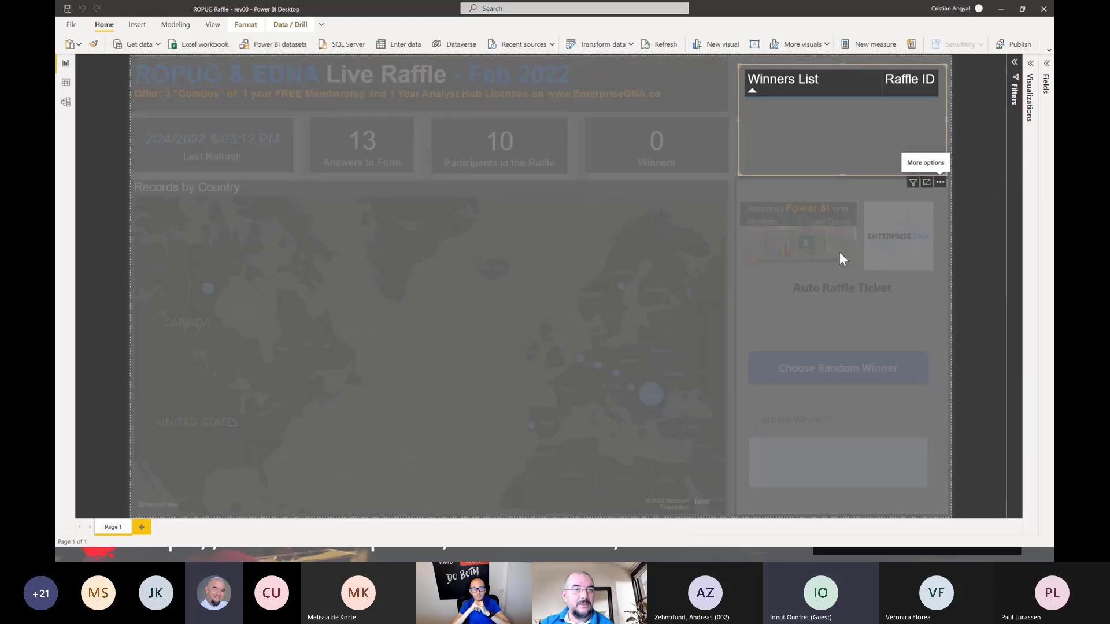
left_click(941, 183)
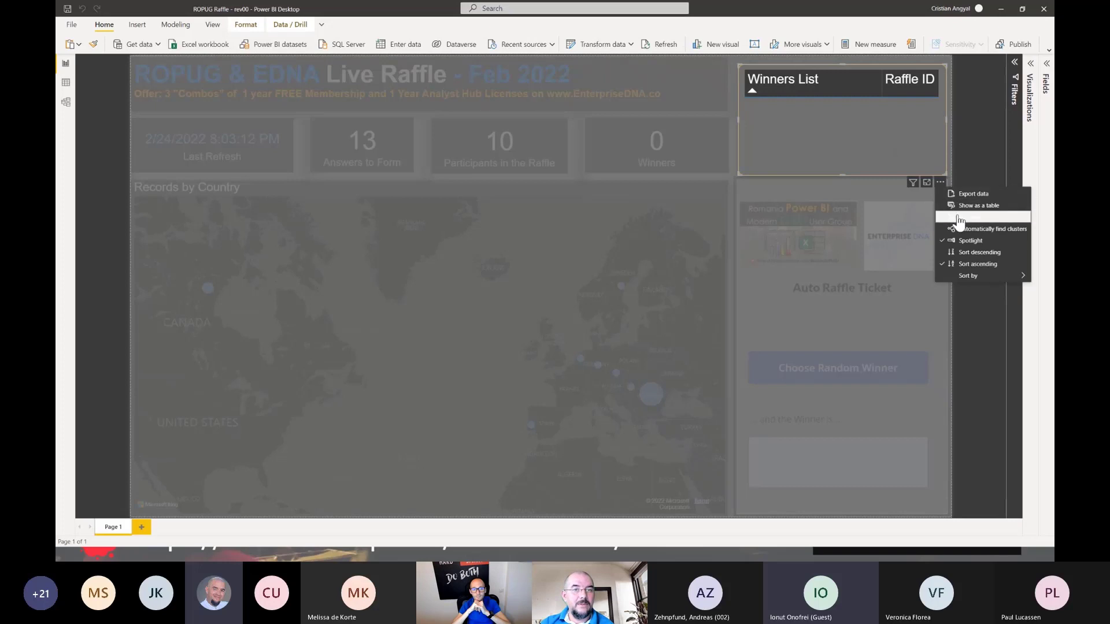
left_click(963, 241)
Step: Shorten the Winners List table slightly at its lower edge and spotlight the Auto Raffle Ticket visual
left_click_drag(843, 174, 844, 164)
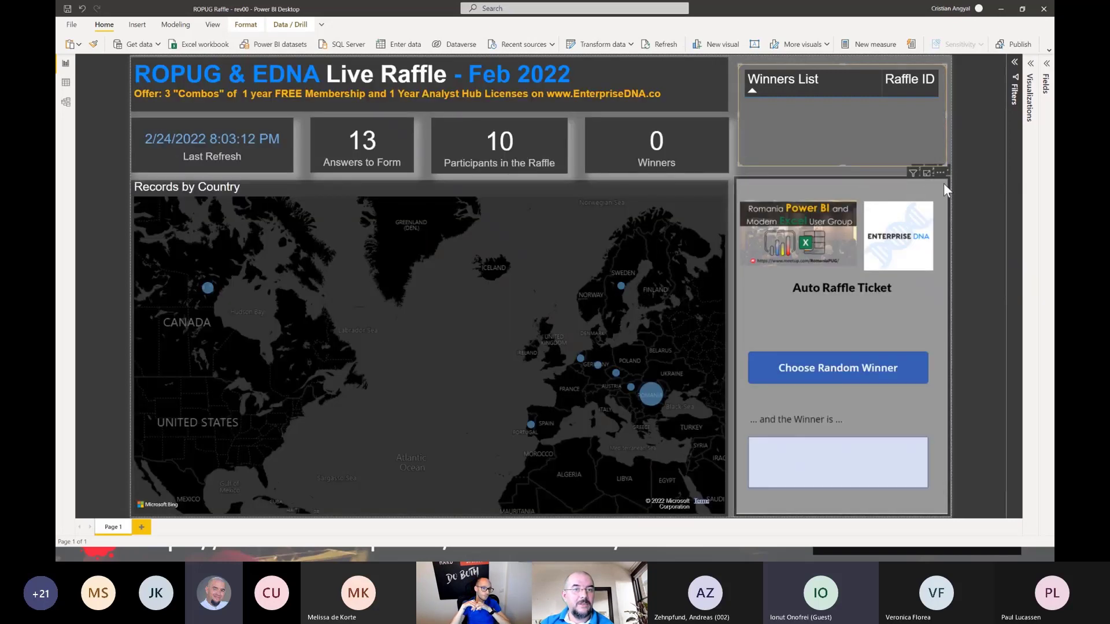
left_click(942, 172)
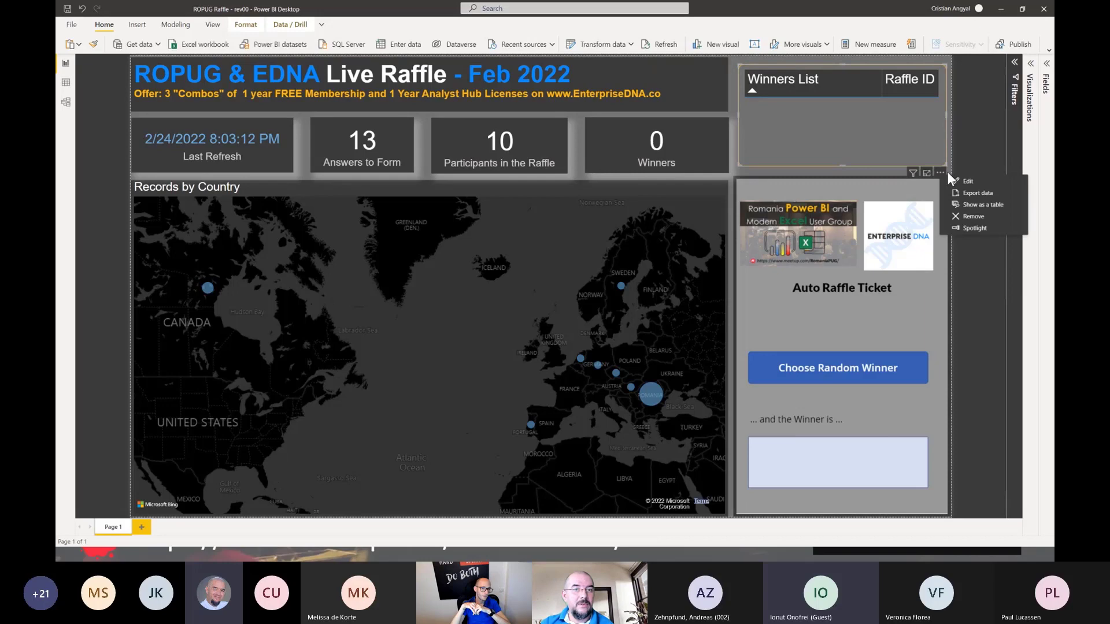
left_click(981, 229)
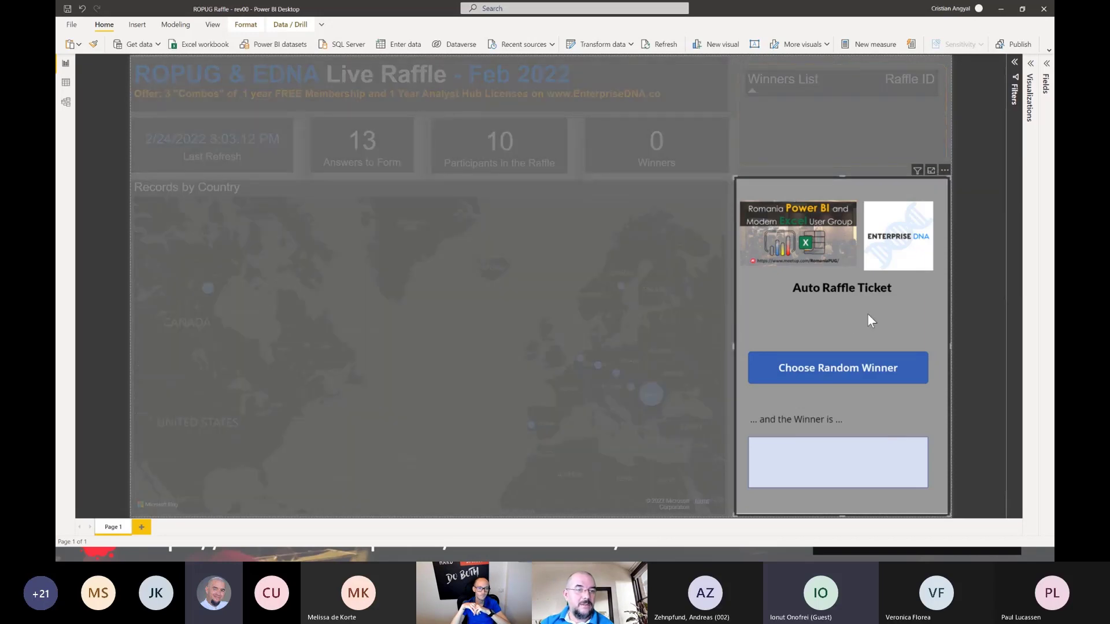
Step: Draw three random raffle winners one after another in the Auto Raffle Ticket visual
left_click(814, 379)
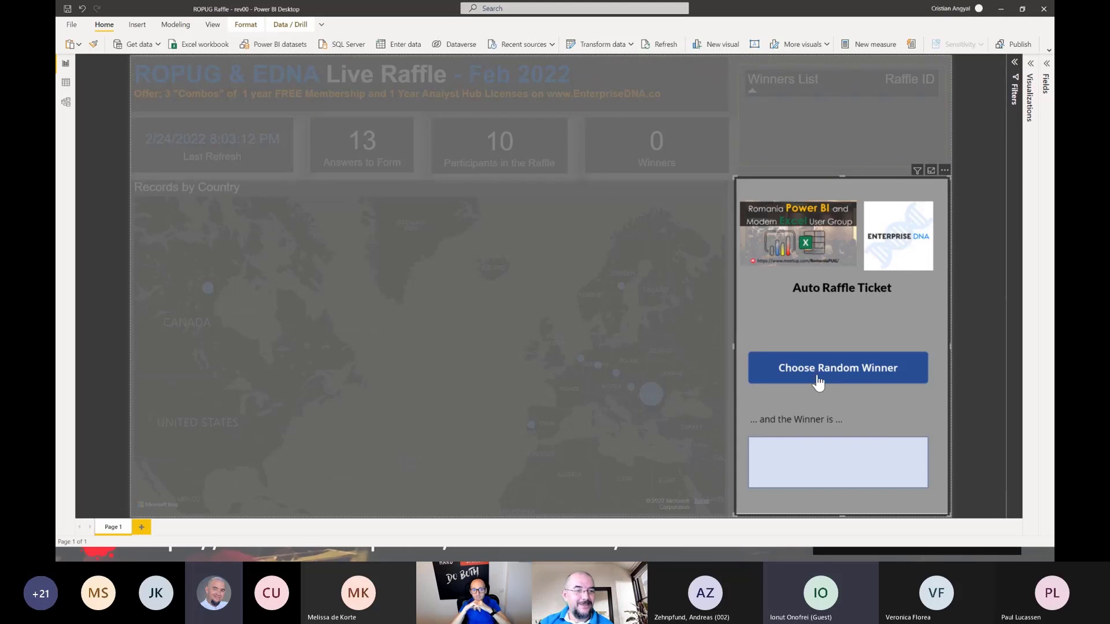
left_click(817, 376)
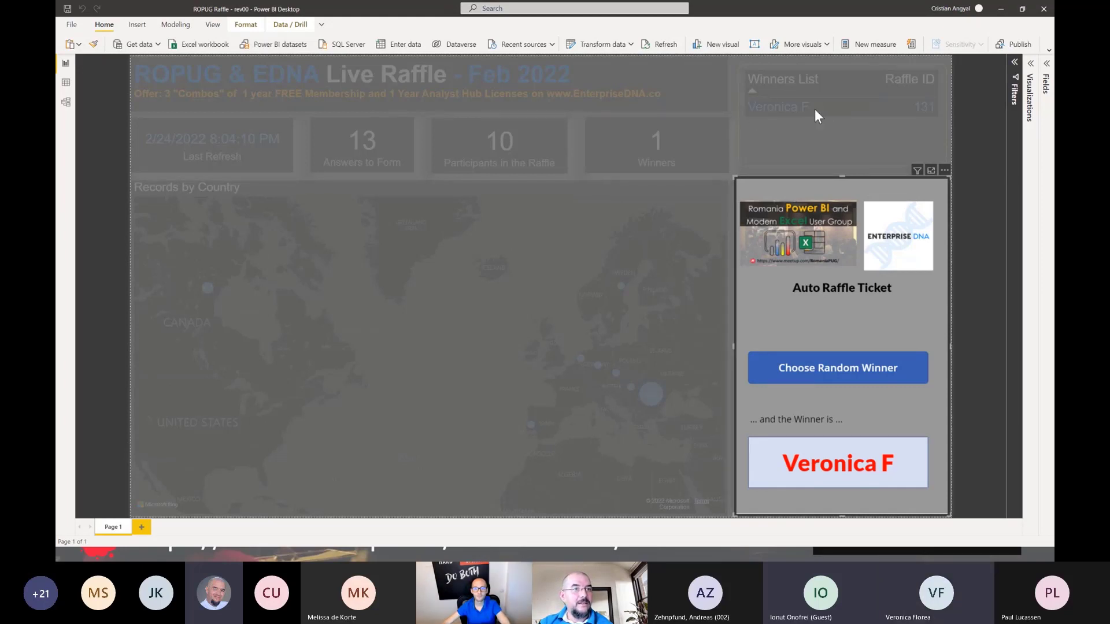
left_click(796, 370)
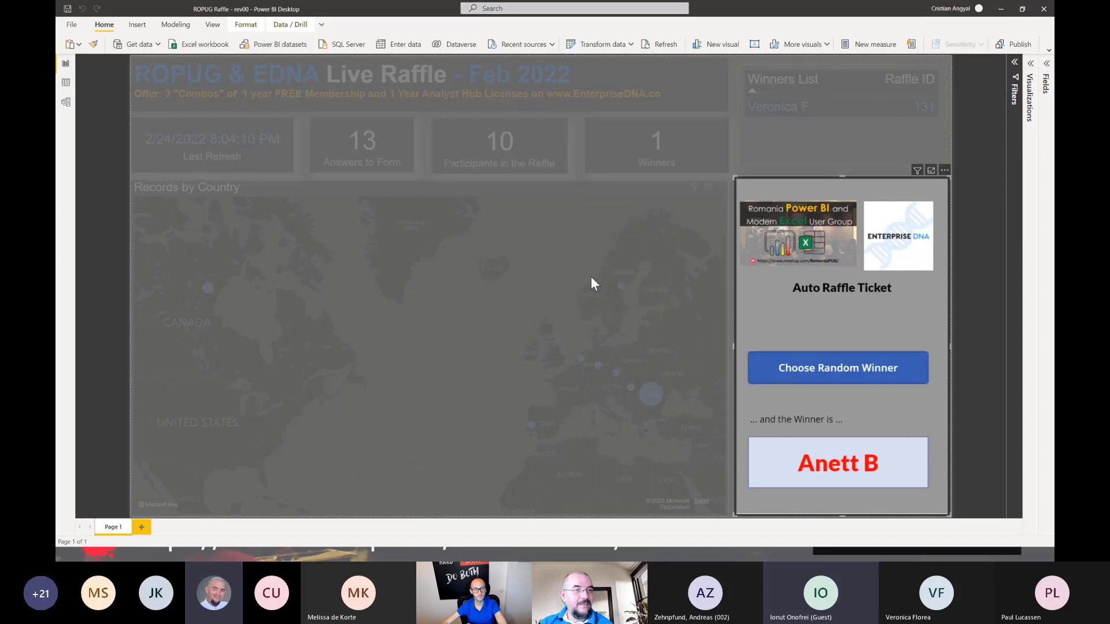
left_click(788, 368)
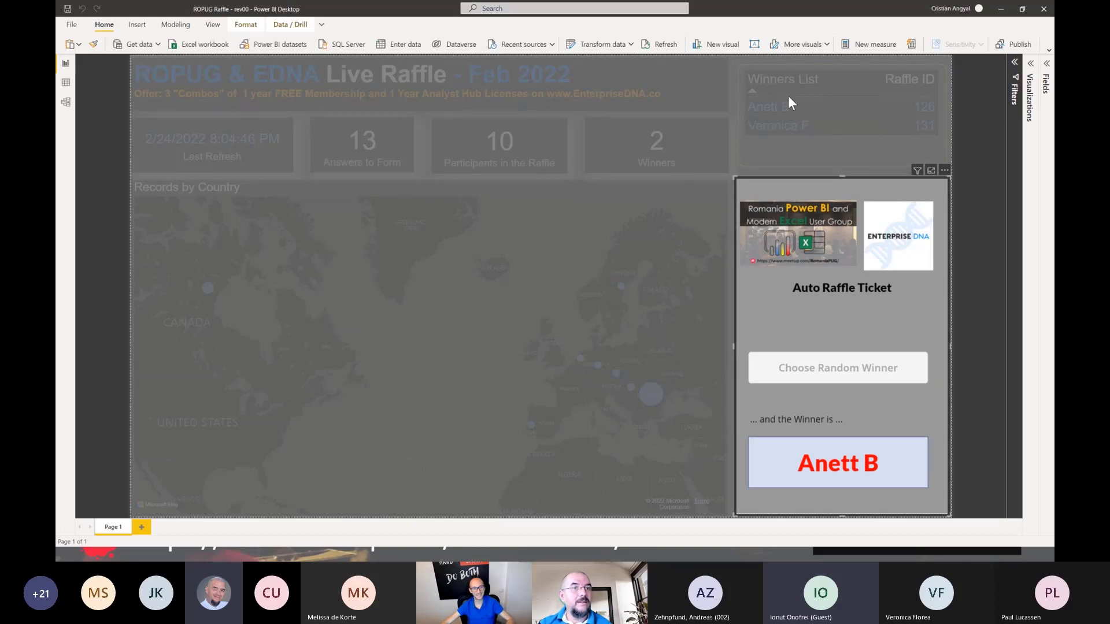
Step: Turn off the spotlight on the Auto Raffle Ticket visual and refresh the report data to update the Winners List
left_click(944, 173)
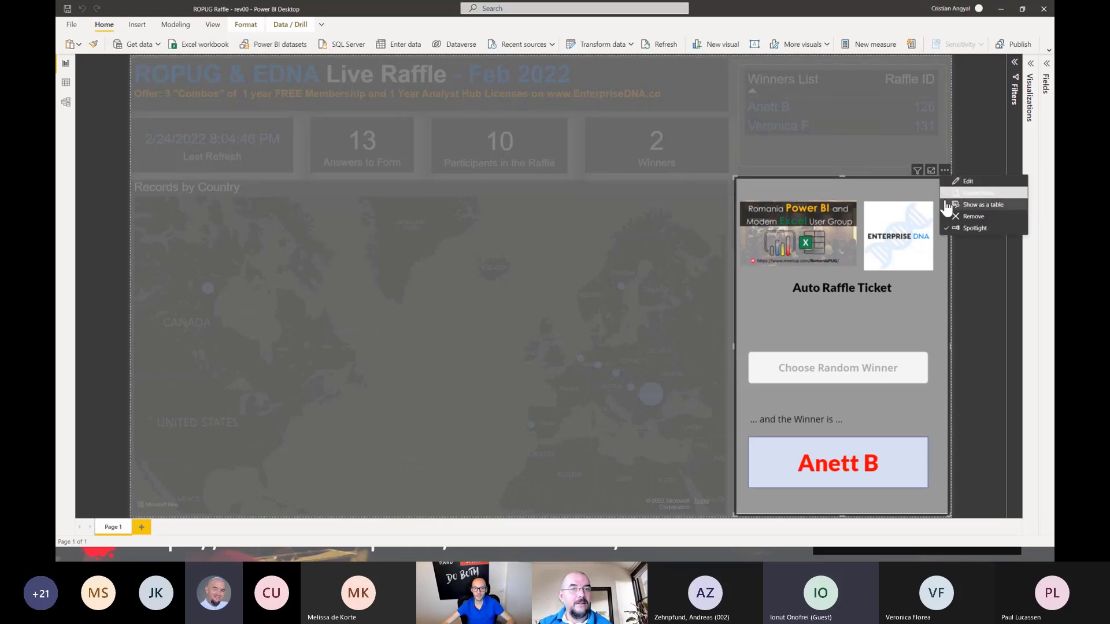
left_click(956, 229)
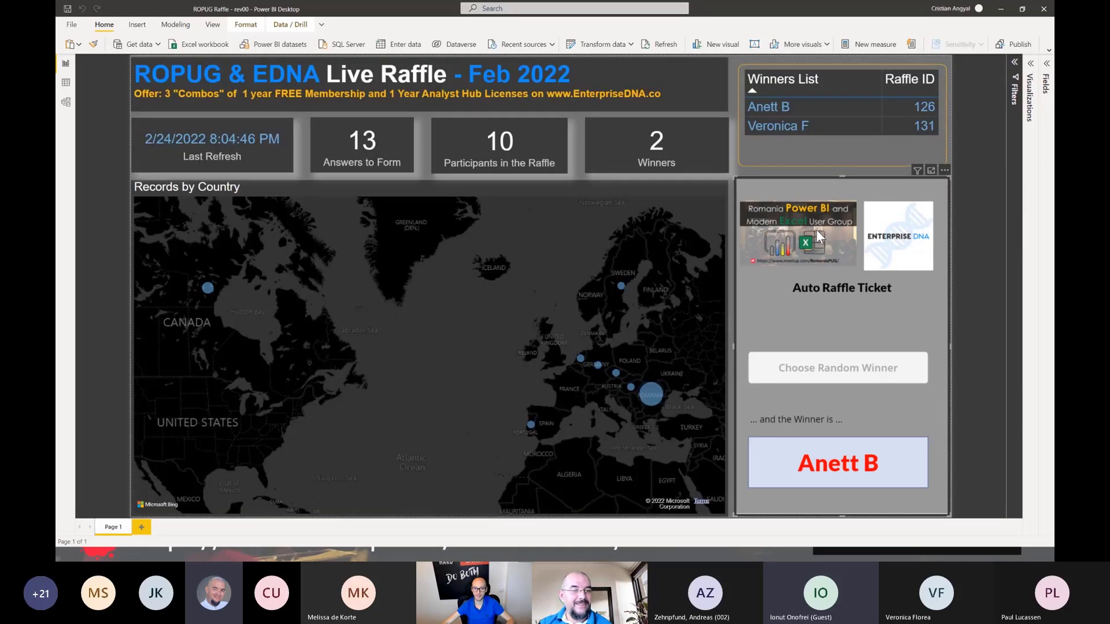
left_click(659, 45)
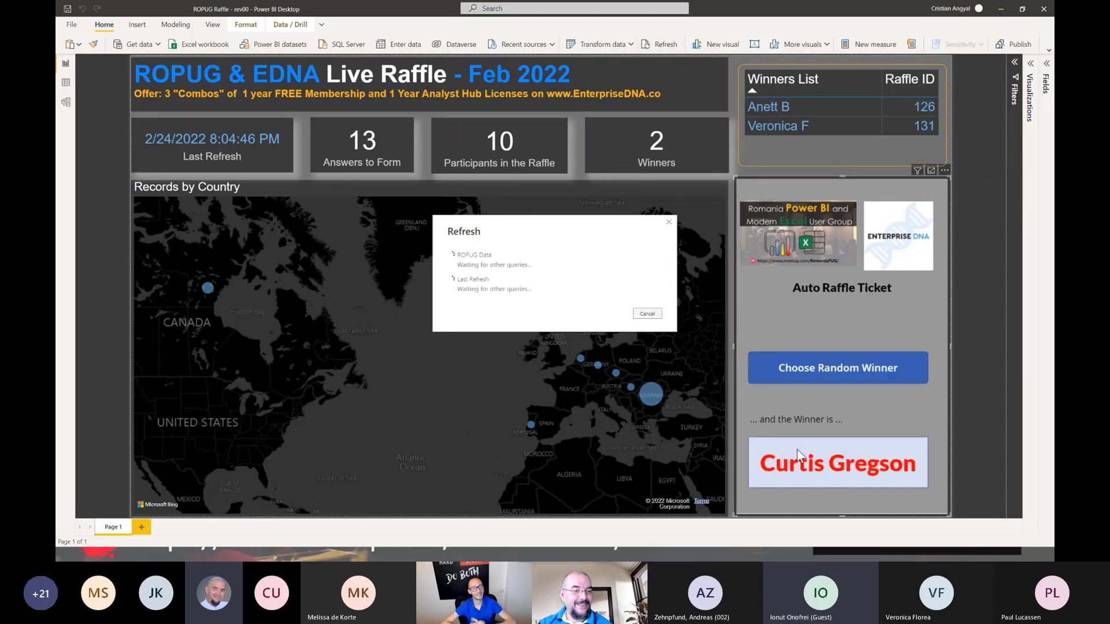